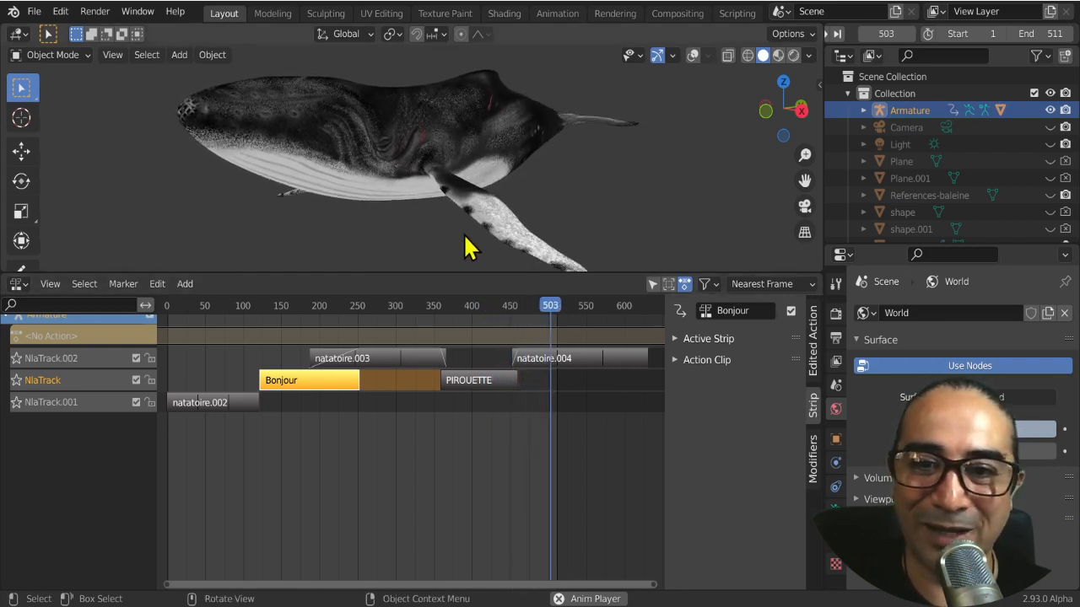
Enlarge the 3D viewport and watch the whale's animation playing from several angles
left_click_drag(468, 272, 469, 346)
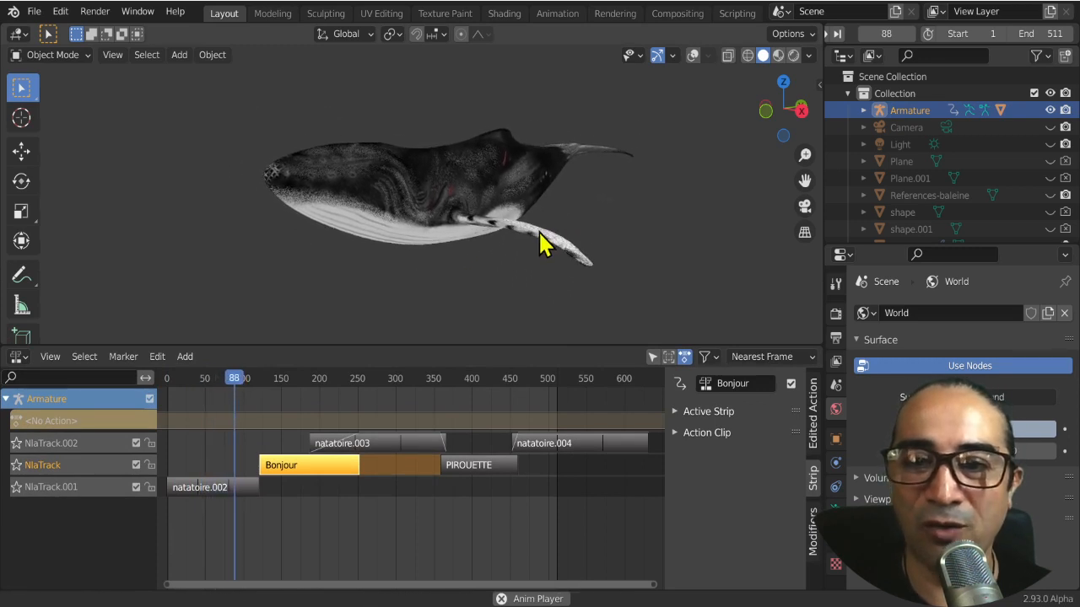
mouse_move(549, 245)
middle_mouse_down()
mouse_move(499, 257)
mouse_move(565, 243)
middle_mouse_up()
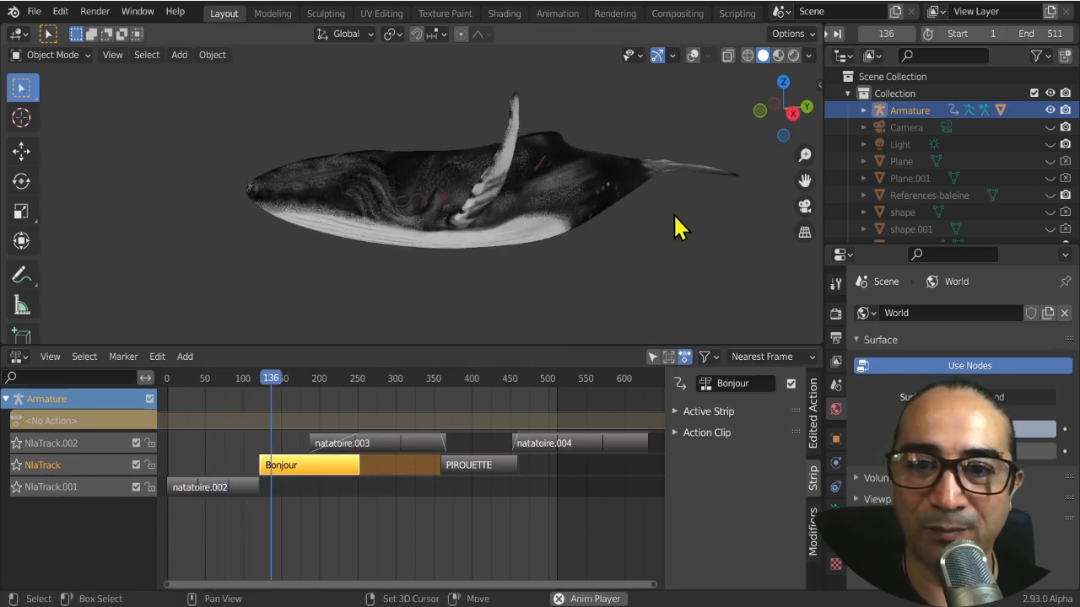
middle_click_drag(675, 220, 644, 220)
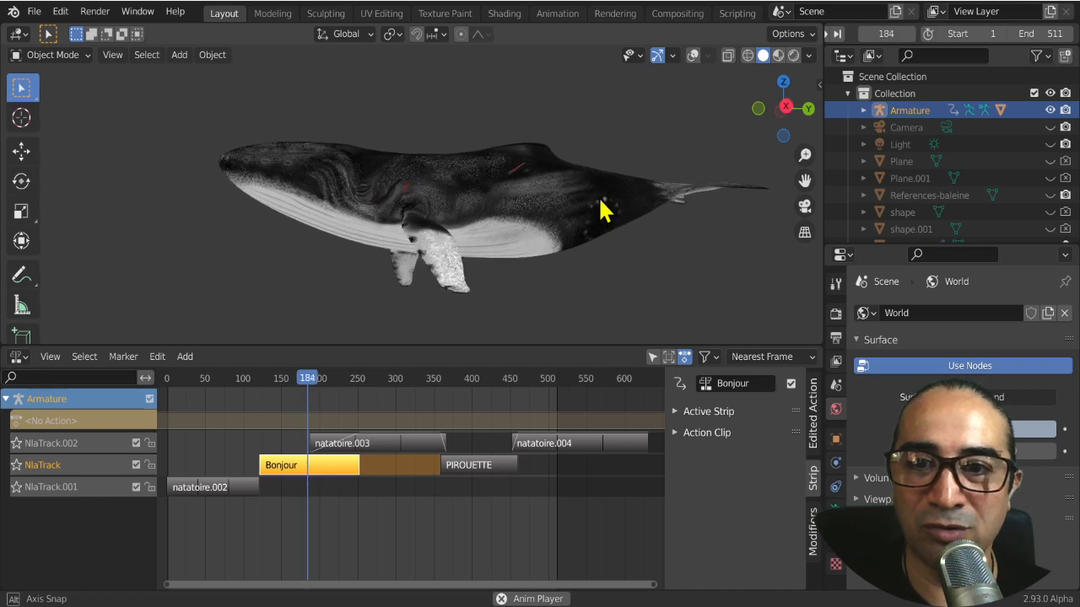
middle_click_drag(632, 232, 627, 230)
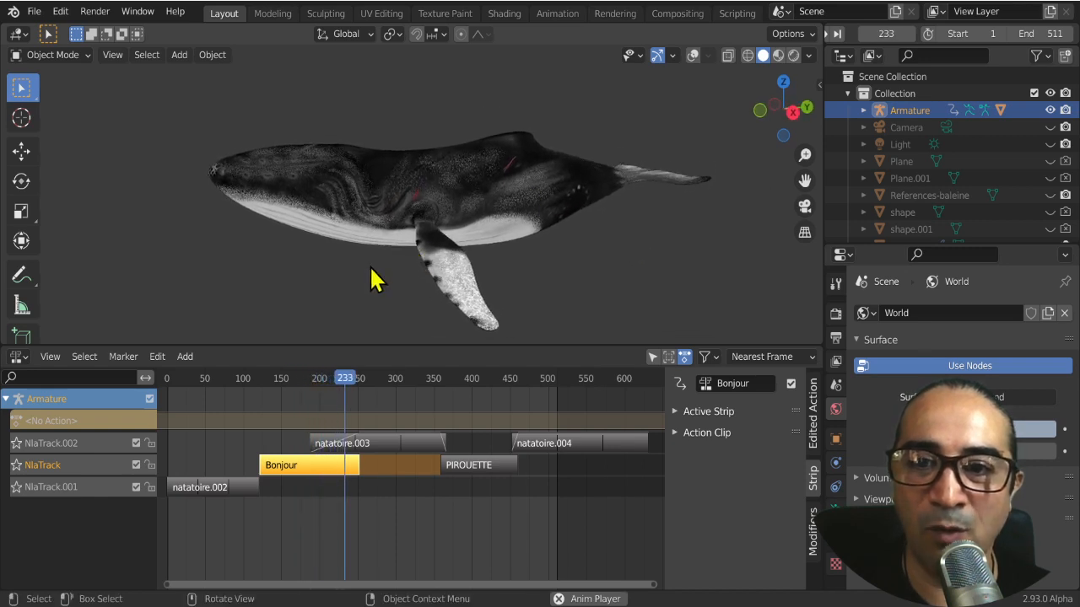
middle_click_drag(369, 268, 390, 264)
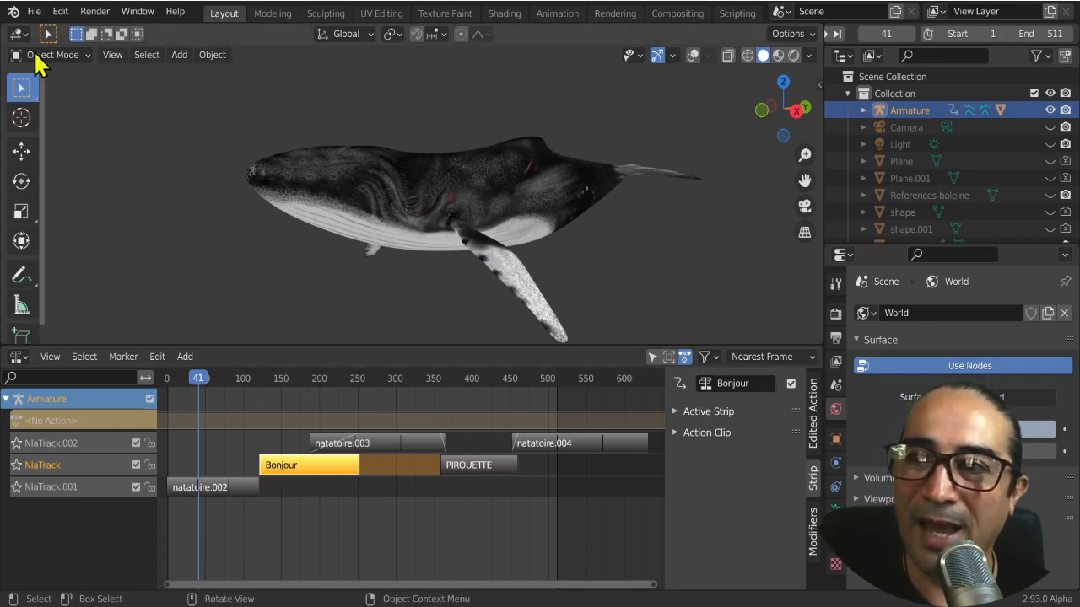
Reopen the recent file tuto-baleine01-10.blend without saving the current changes
left_click(34, 13)
mouse_move(73, 71)
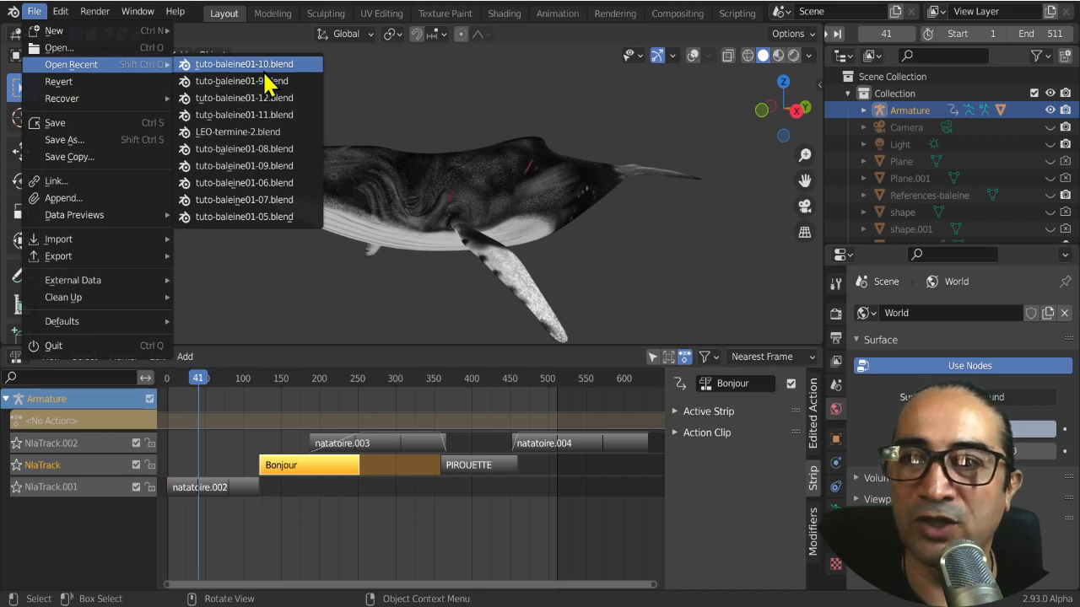
left_click(243, 66)
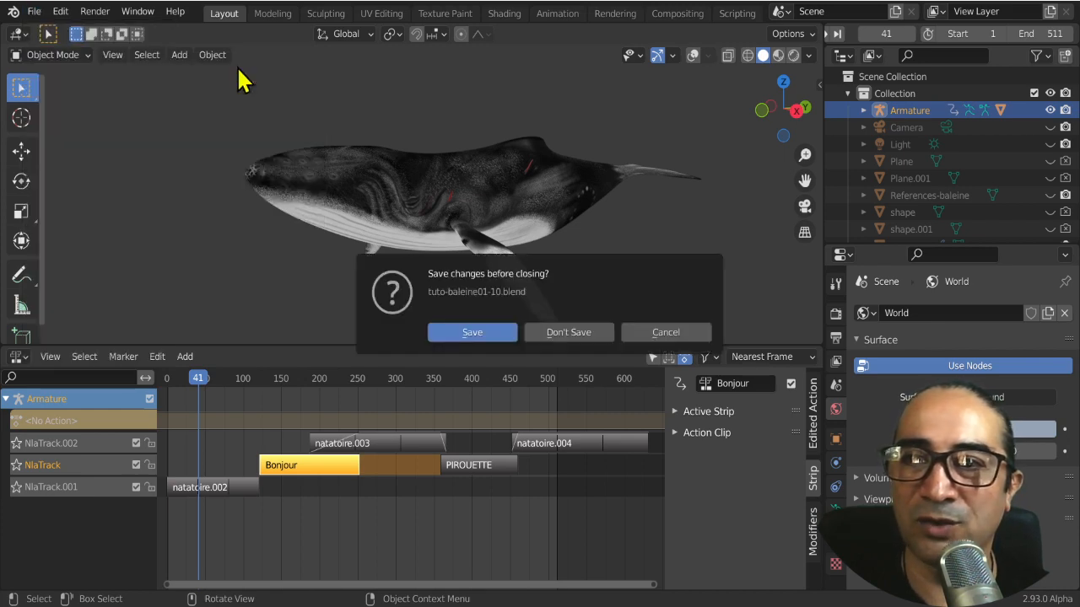
left_click(572, 335)
Show the whale in Material Preview without overlays and restore the multi-editor layout from the maximized viewport
scroll(429, 380, "down", 2)
middle_click_drag(429, 380, 436, 385)
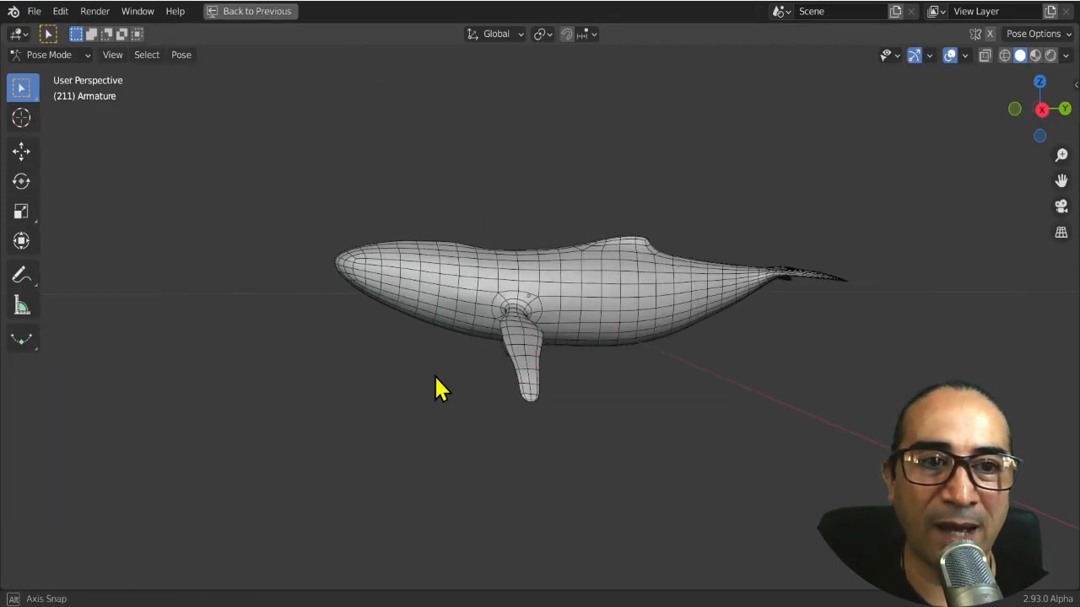
left_click(951, 54)
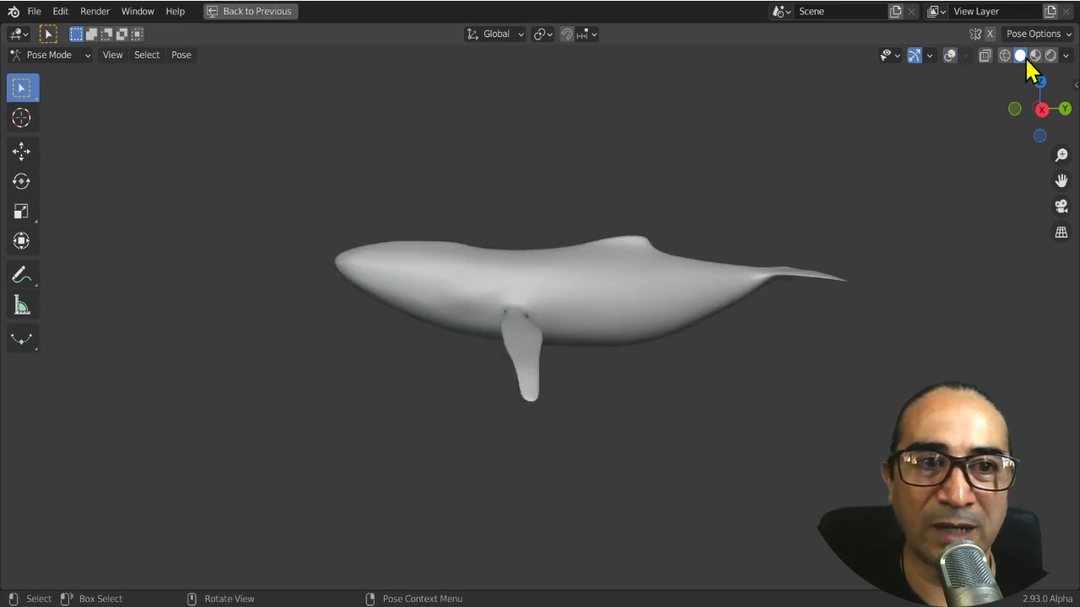
key("ctrl+space")
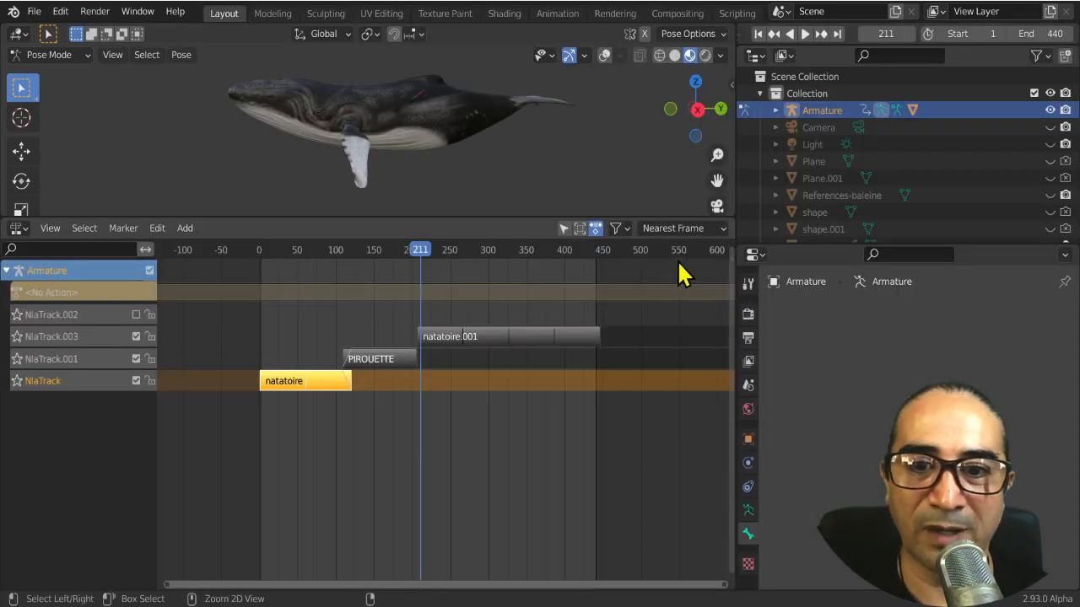
Delete the PIROUETTE, natatoire and natatoire.001 strips together with all of the armature's NLA tracks
left_click(387, 361)
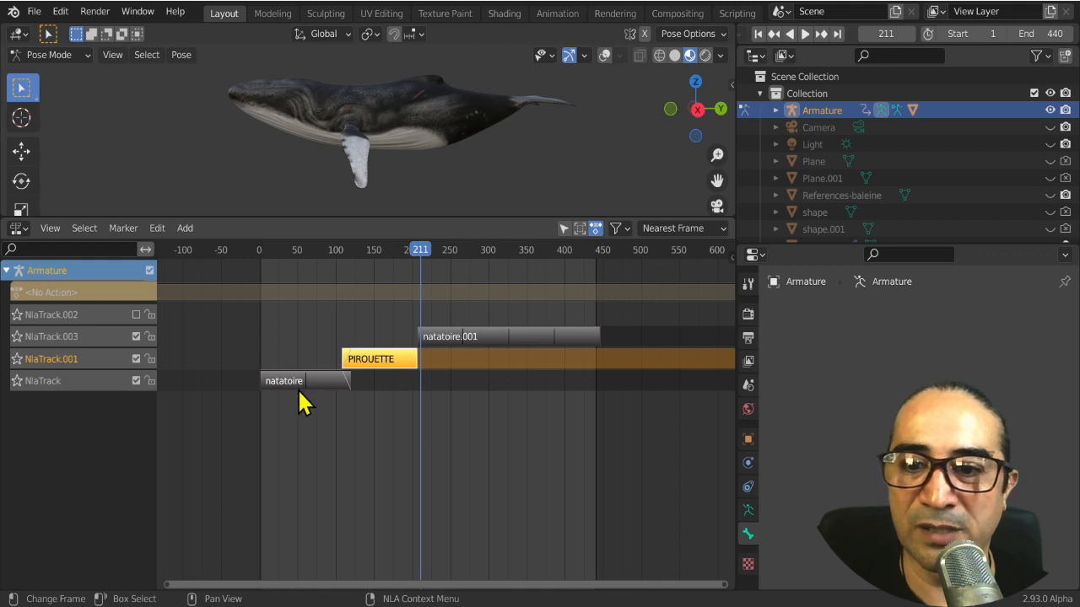
left_click(333, 381, "shift")
left_click(474, 335, "shift")
key("x")
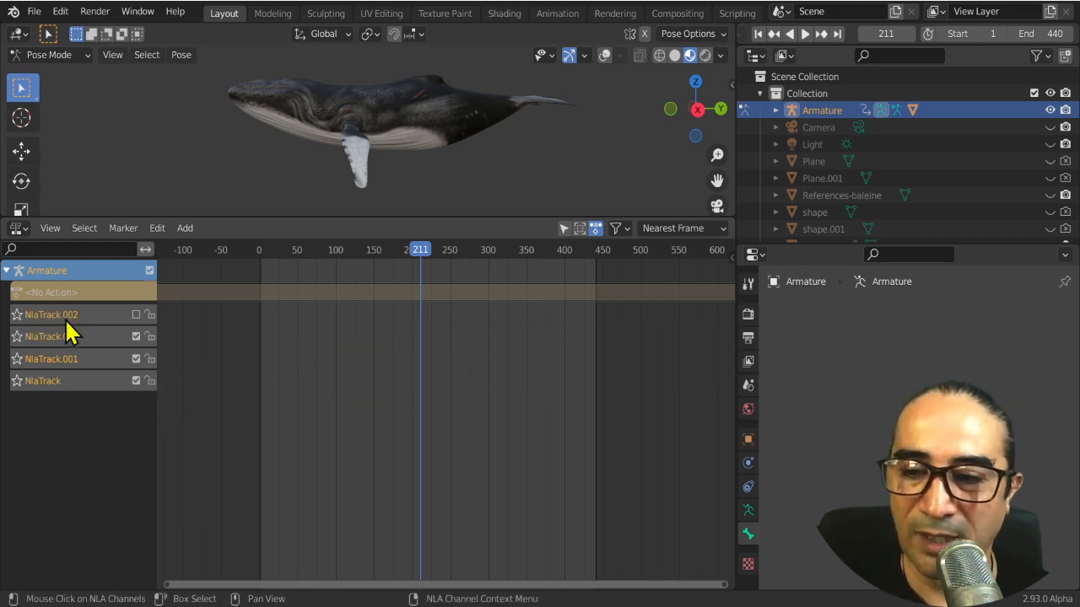
key("x")
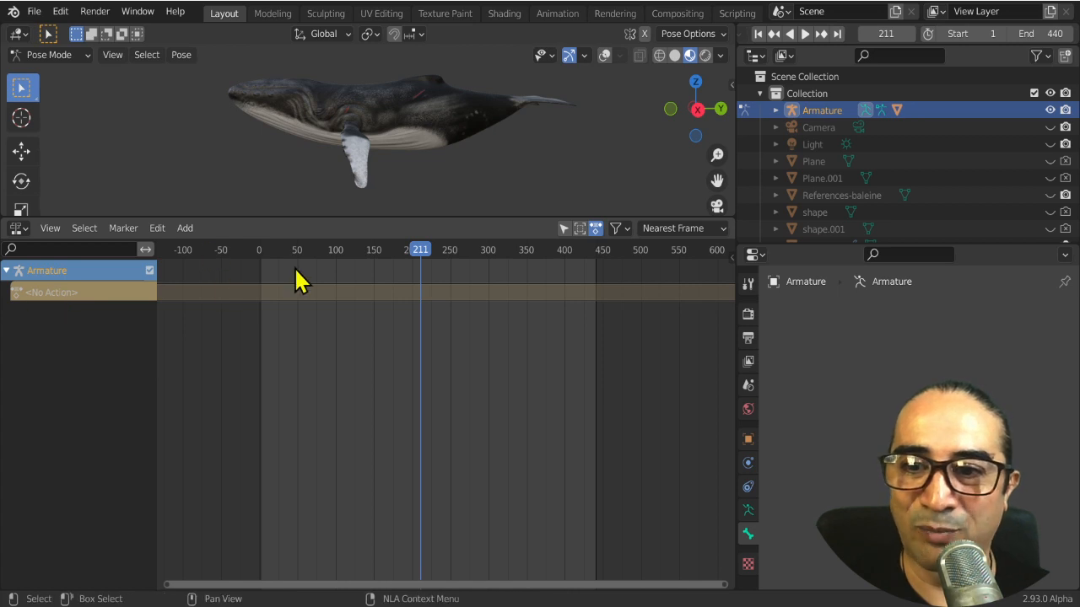
Go to frame 0 and display the viewport overlays with Bones enabled
left_click(259, 251)
left_click(604, 55)
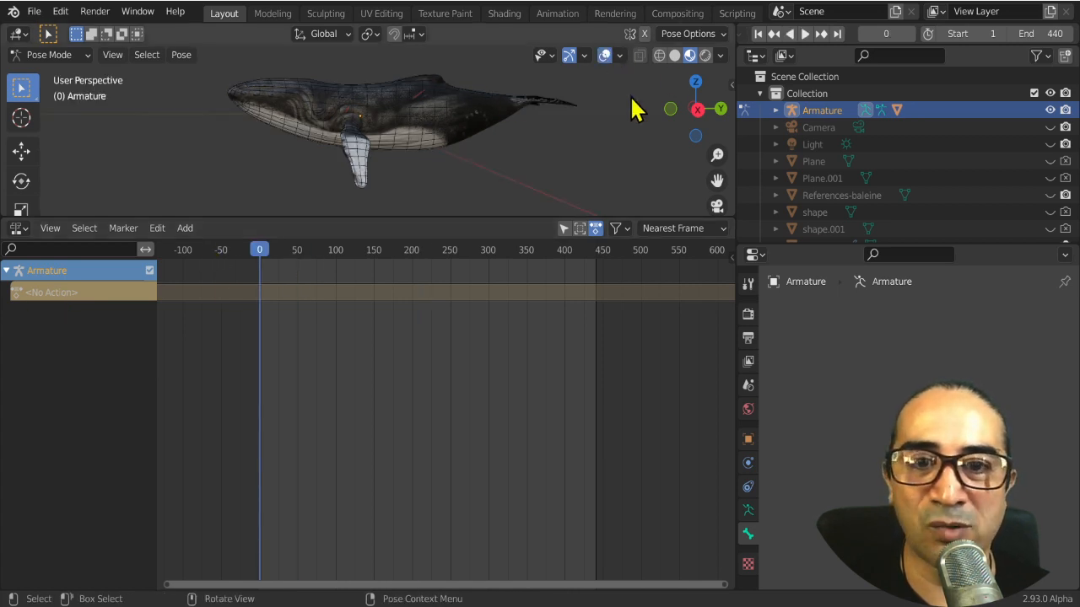
left_click(620, 56)
left_click(634, 241)
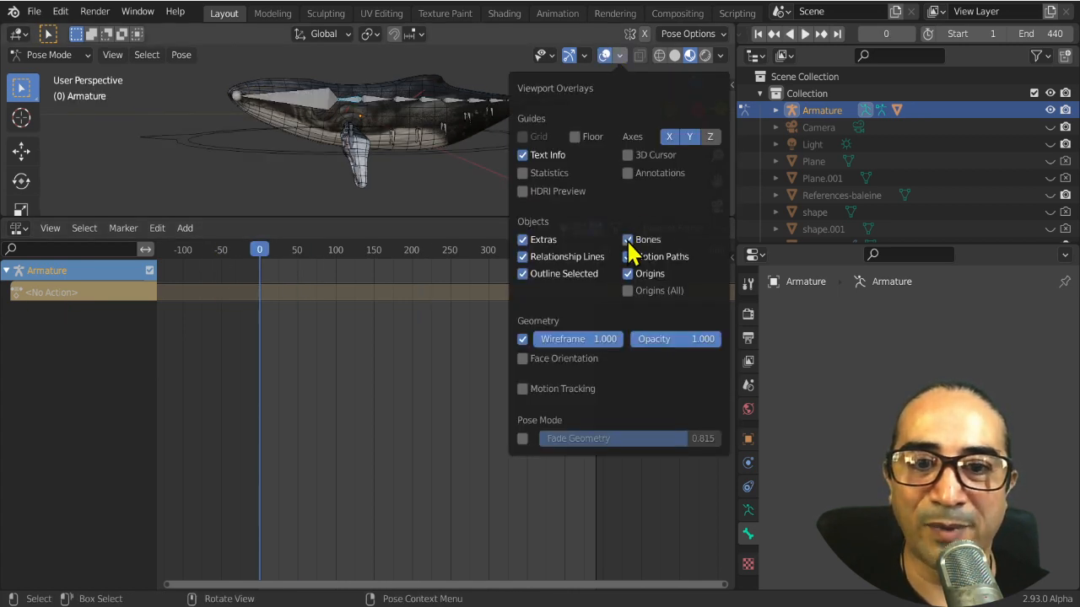
Switch the NLA area to the Action Editor and load the natatoire.002 action on the armature
left_click(19, 228)
left_click(224, 274)
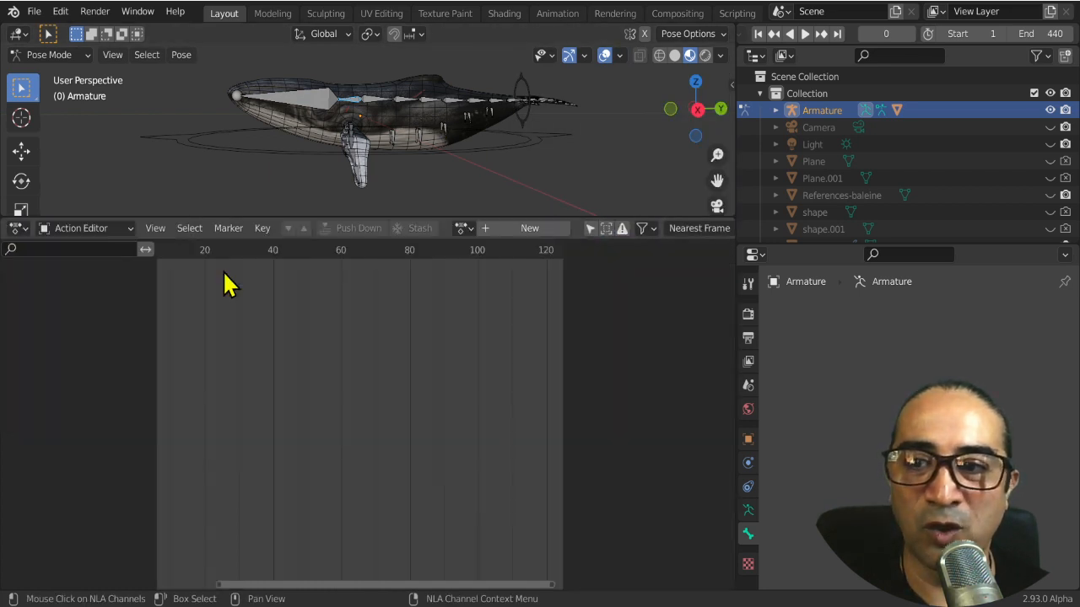
left_click(73, 228)
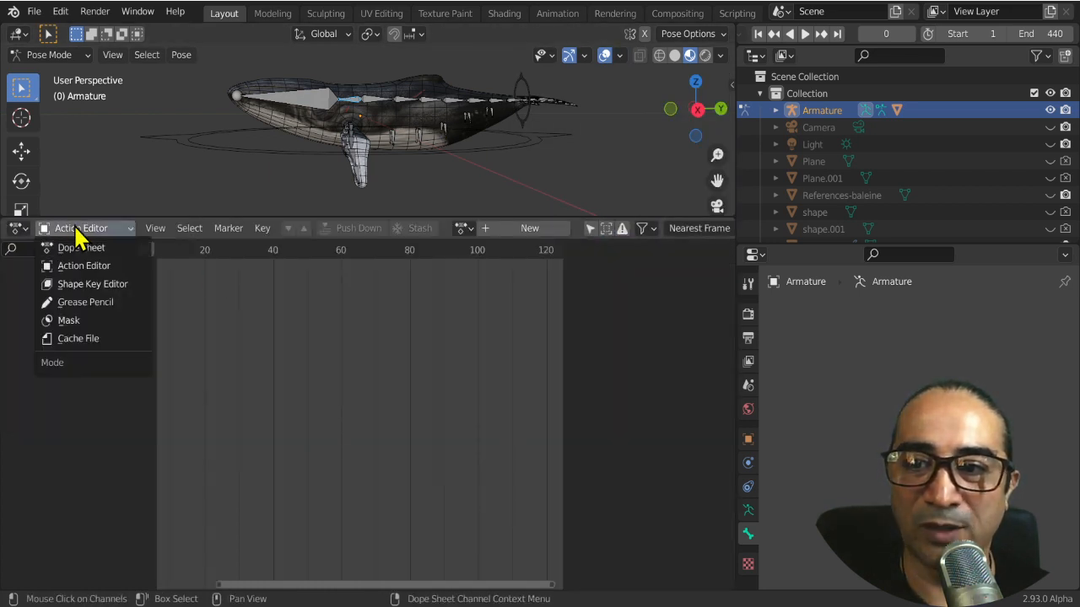
left_click(464, 228)
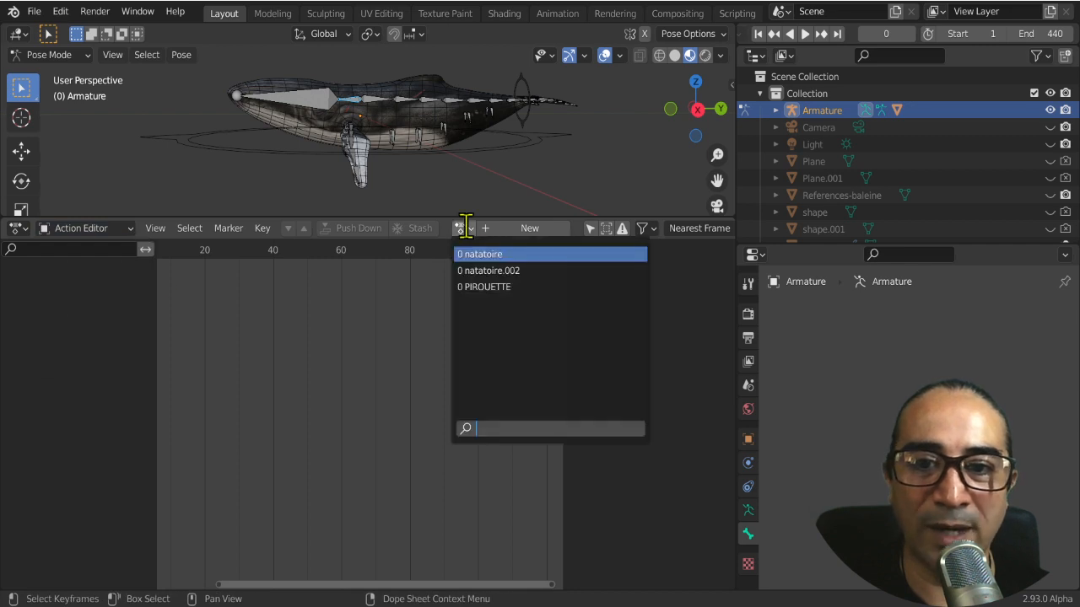
left_click(500, 281)
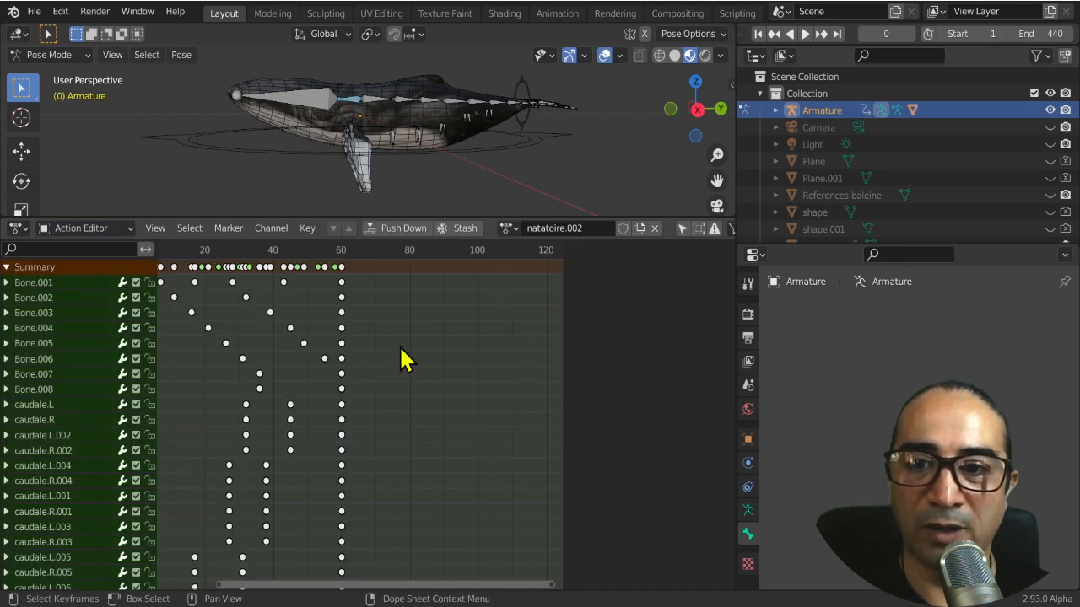
Preview the natatoire.002 action and set the scene's end frame to 60
key("space")
middle_click_drag(345, 419, 402, 439)
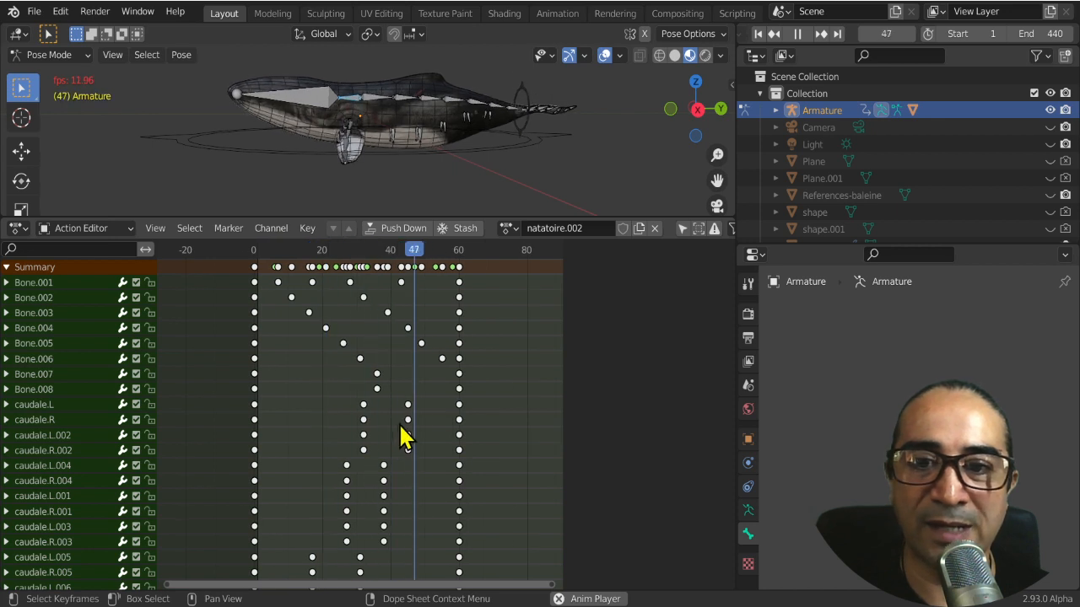
key("space")
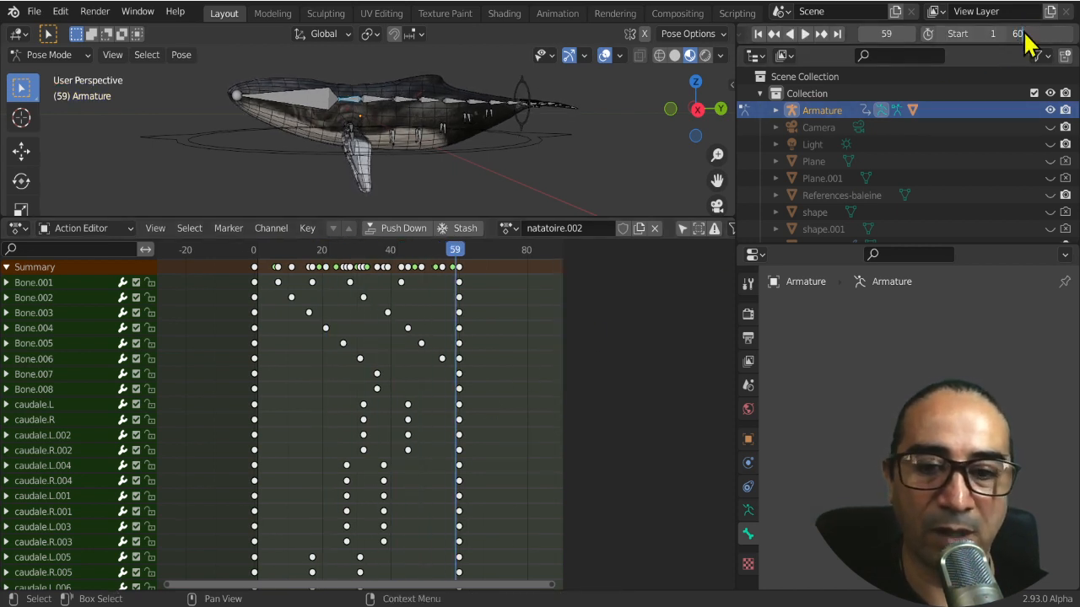
left_click(1025, 35)
type("60")
key("Return")
Play the swimming loop and examine the fins' motion from the front and side, with and without overlays
key("space")
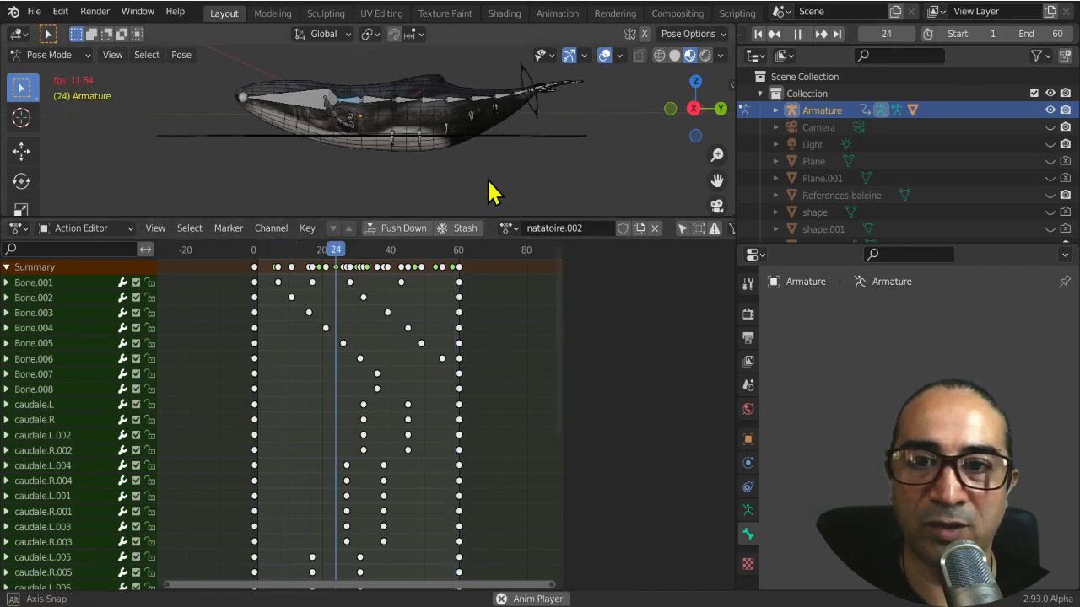
middle_click_drag(489, 181, 439, 152)
scroll(388, 185, "up", 2)
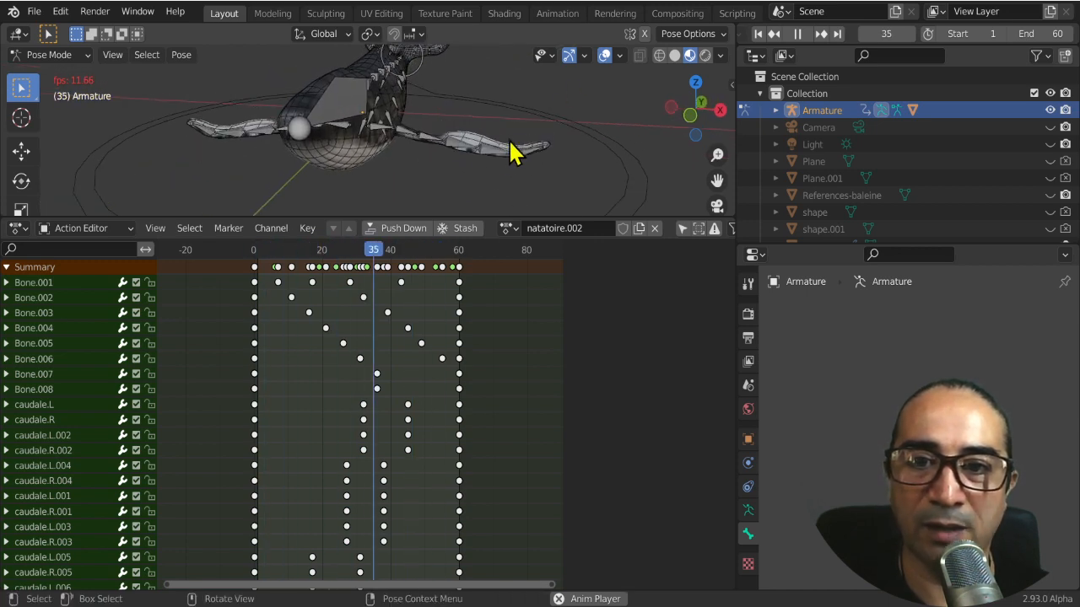
middle_click_drag(501, 176, 502, 155)
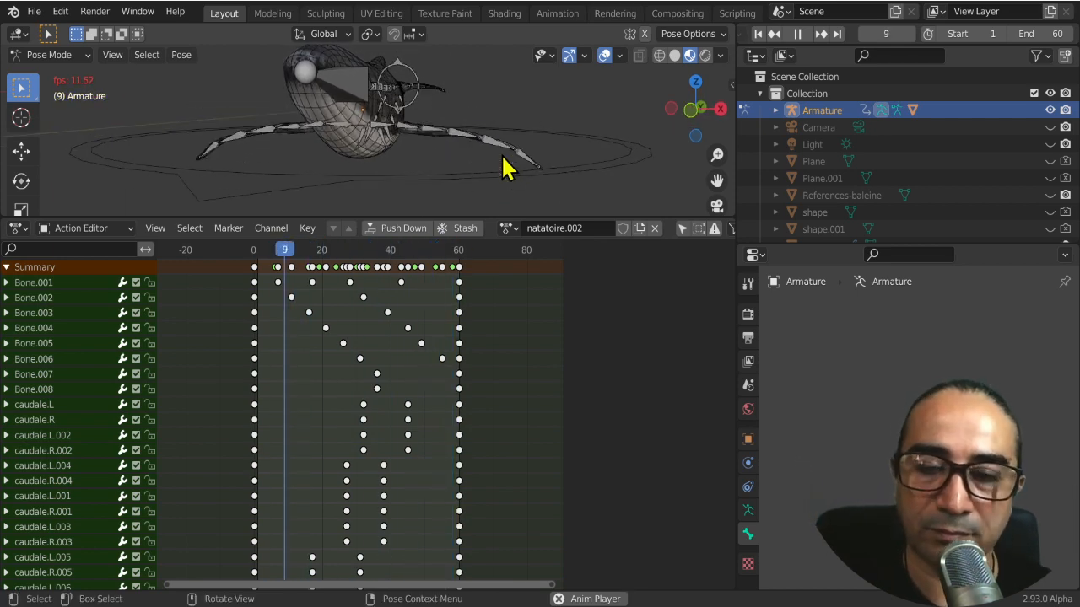
middle_click_drag(385, 140, 444, 108)
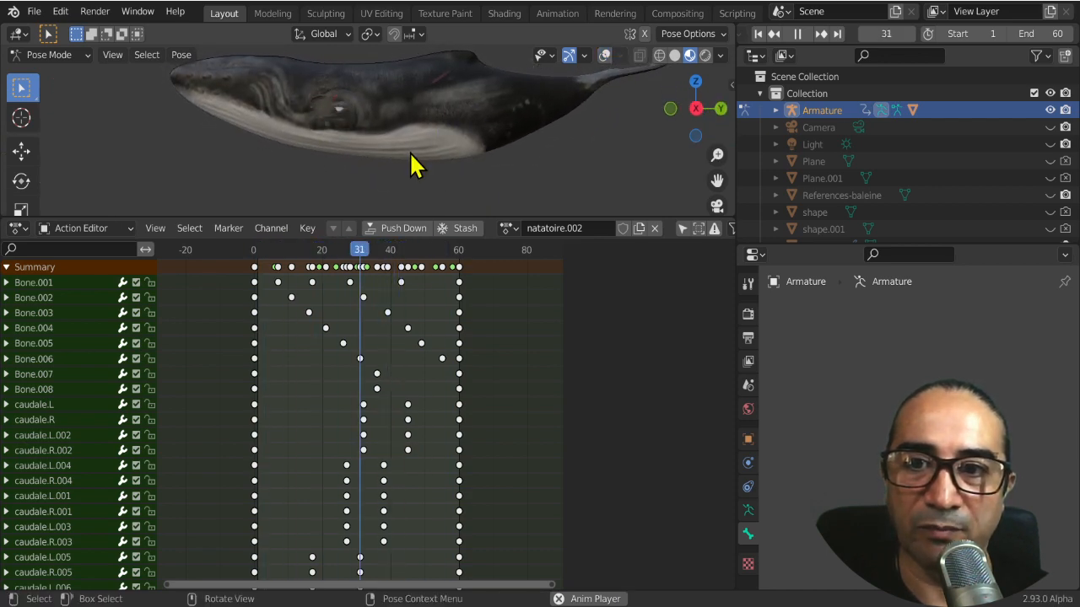
middle_click_drag(410, 165, 537, 186)
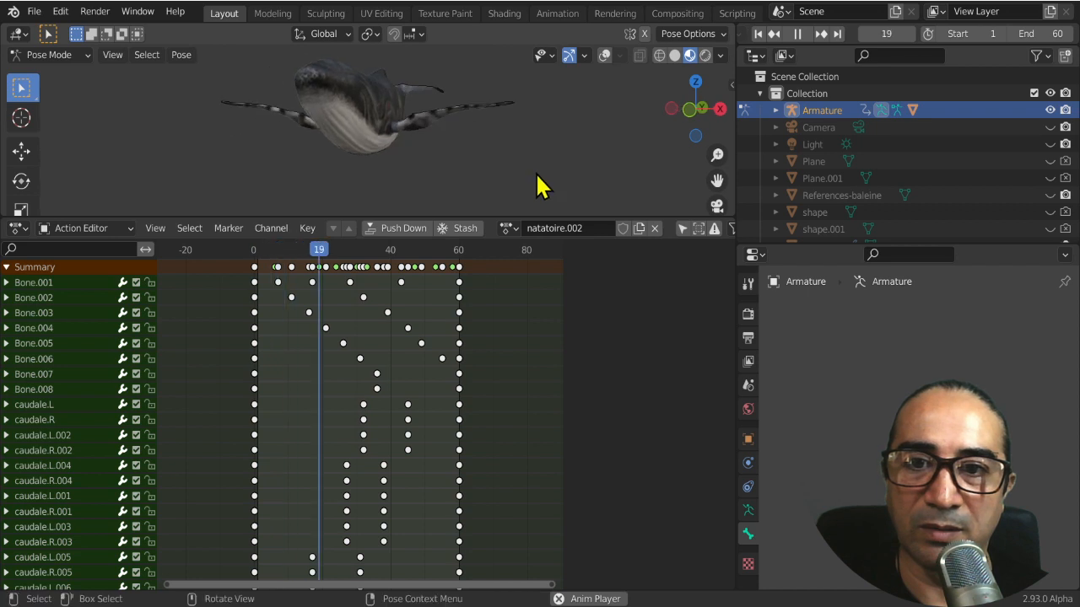
key("space")
Turn the overlays back on and select the bones nageoire.L through nageoire.L.003 to examine their keyframes
left_click(604, 55)
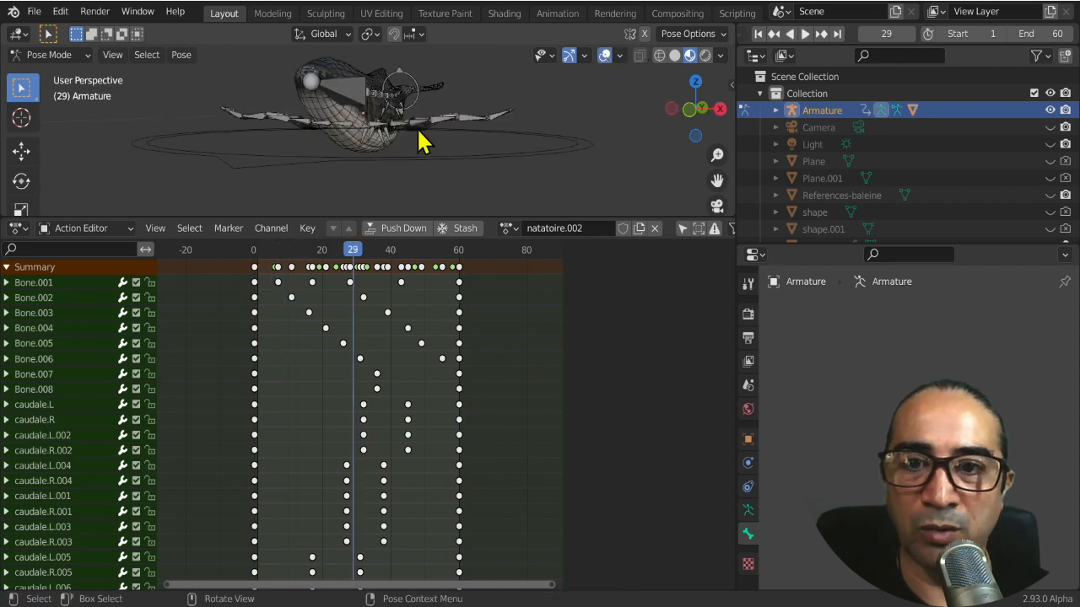
left_click(414, 123)
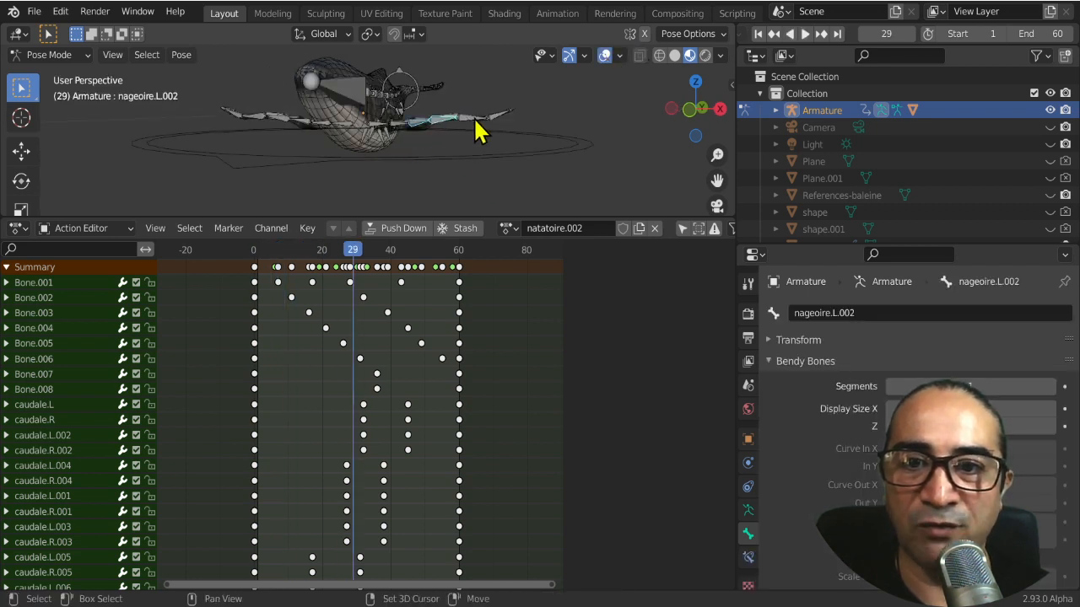
left_click(402, 125, "shift")
middle_click_drag(426, 410, 429, 239)
middle_click_drag(446, 490, 445, 308)
scroll(405, 354, "up", 4)
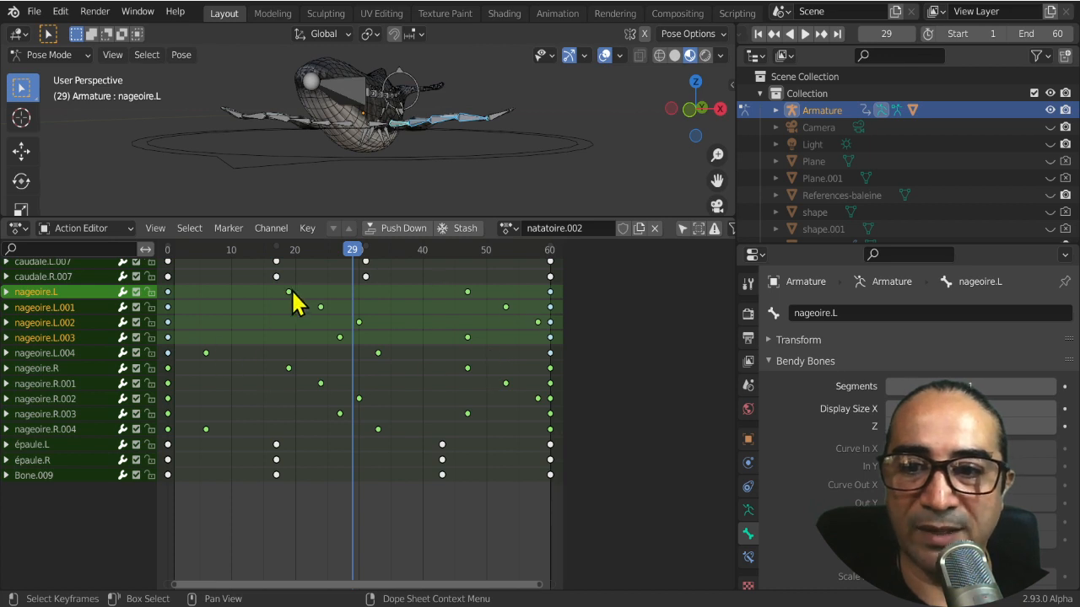
left_click(289, 329)
Select the fin-tip bone nageoire.L.004 and scrub through the action's first frames to examine its keyframe timing
left_click(509, 126)
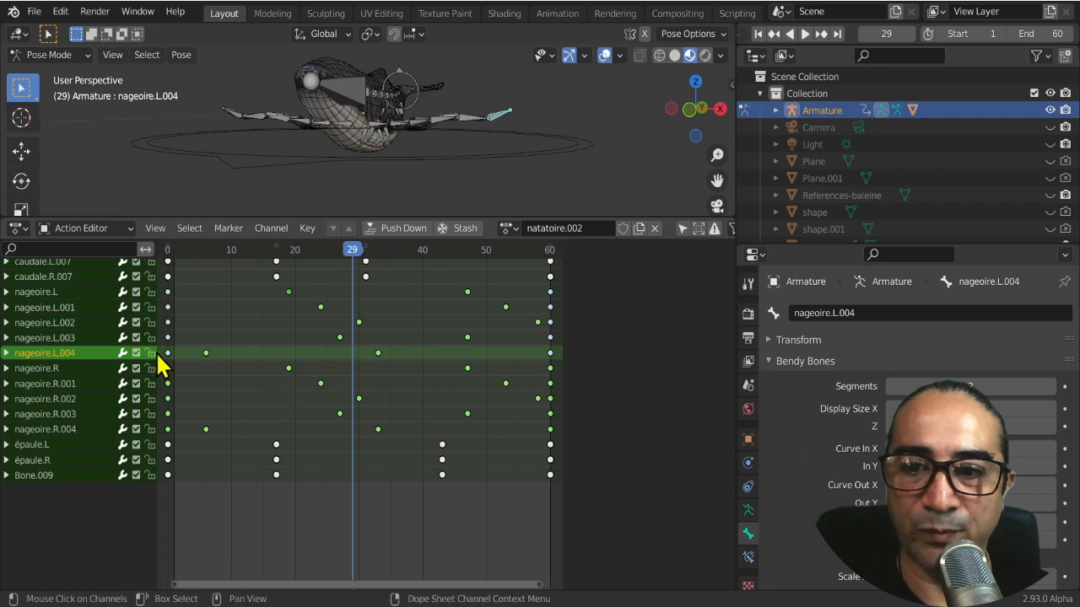
left_click(376, 354)
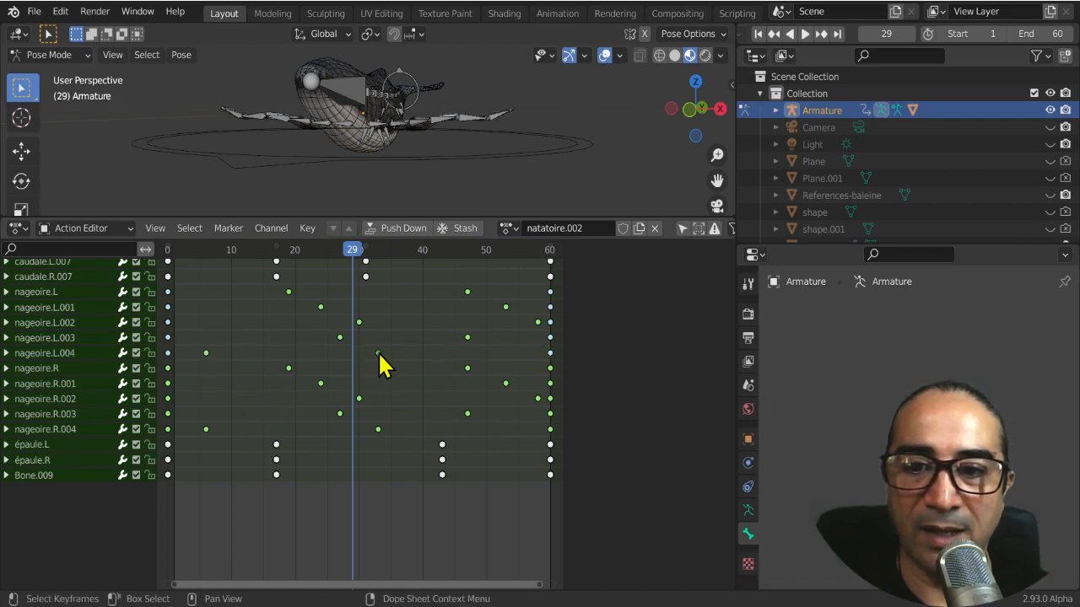
left_click_drag(354, 255, 167, 286)
left_click_drag(228, 274, 263, 272)
left_click_drag(277, 277, 289, 280)
middle_click_drag(288, 317, 432, 343)
left_click_drag(313, 264, 385, 268)
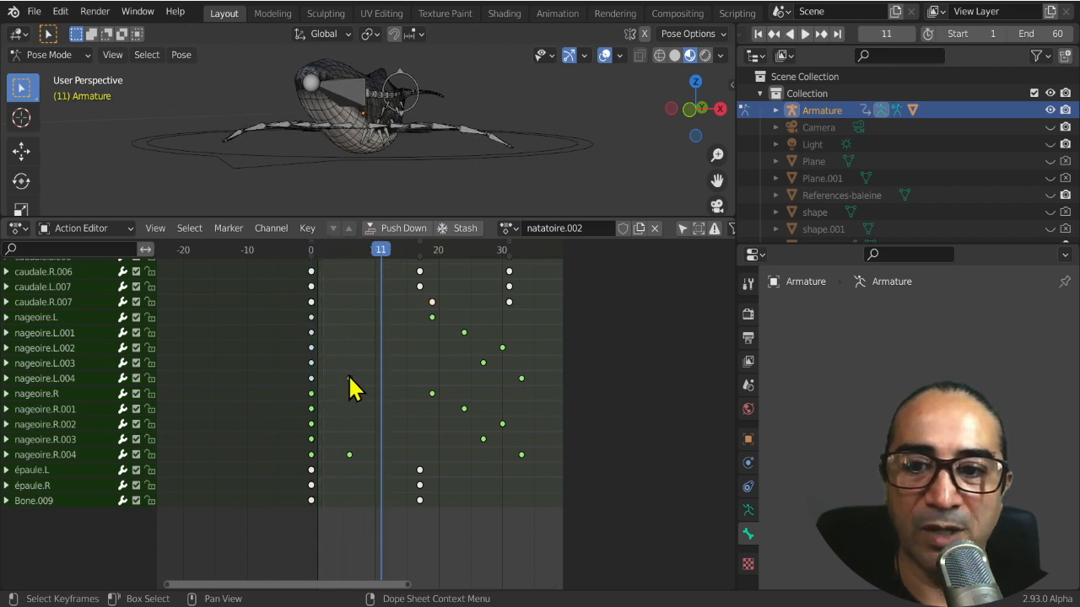
left_click_drag(309, 255, 369, 258)
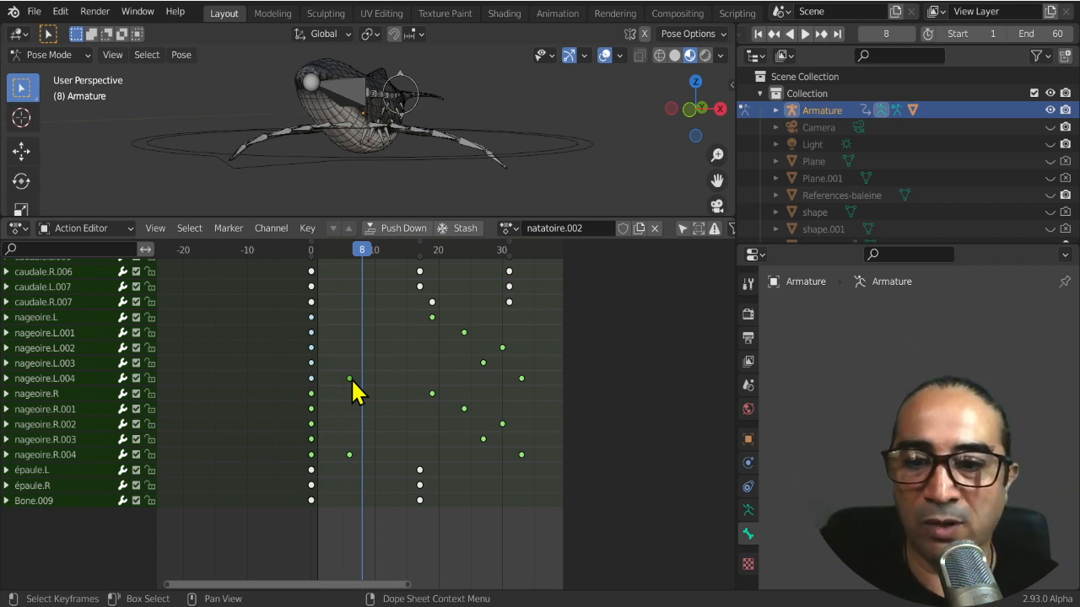
Select the bones épaule.L and nageoire.L and play and scrub the swimming cycle to examine how their keyframes are offset
middle_click_drag(338, 297, 326, 328)
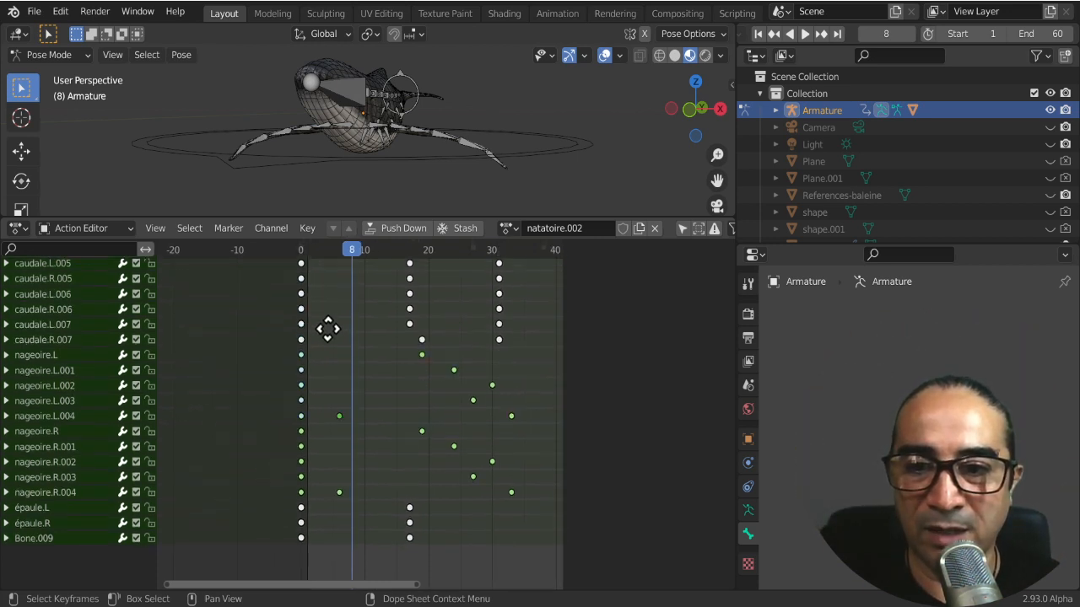
left_click(388, 142)
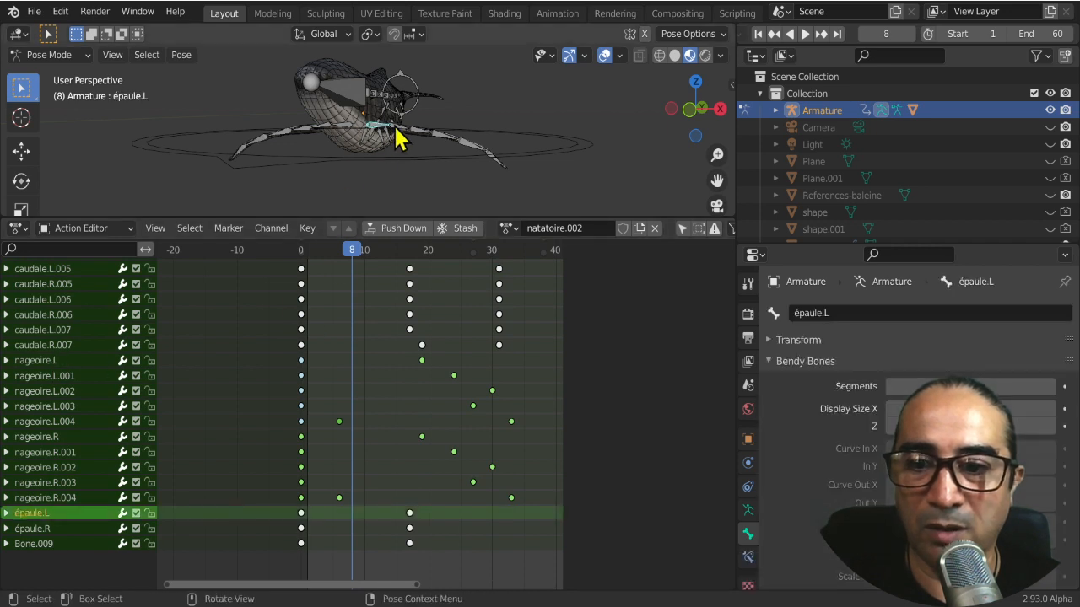
left_click(398, 138)
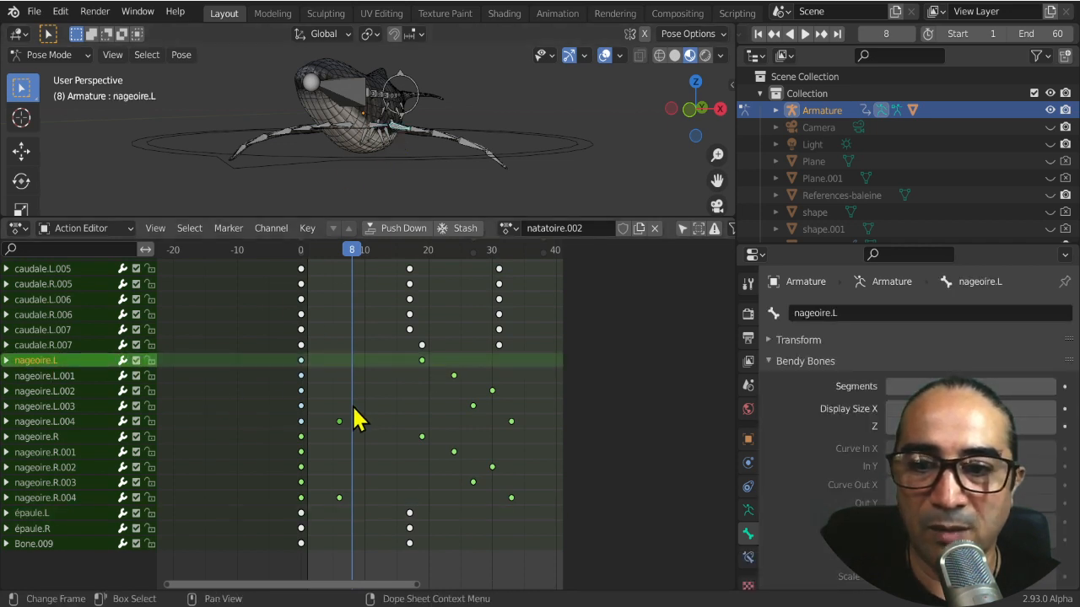
left_click_drag(327, 253, 492, 252)
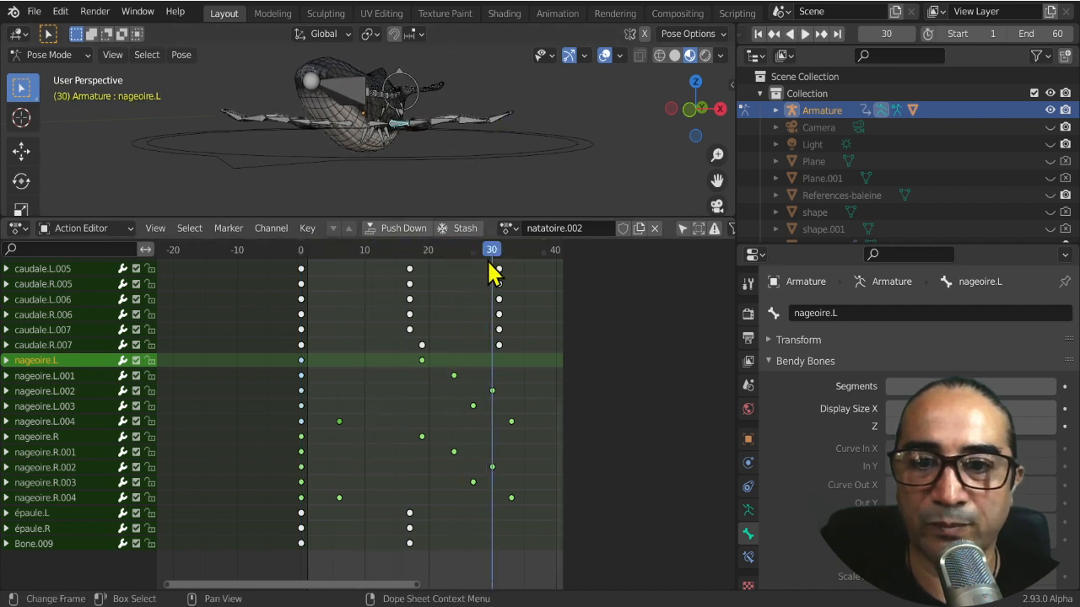
key("space")
key("space")
left_click_drag(403, 266, 329, 265)
scroll(424, 366, "down", 2)
middle_click_drag(441, 320, 443, 330)
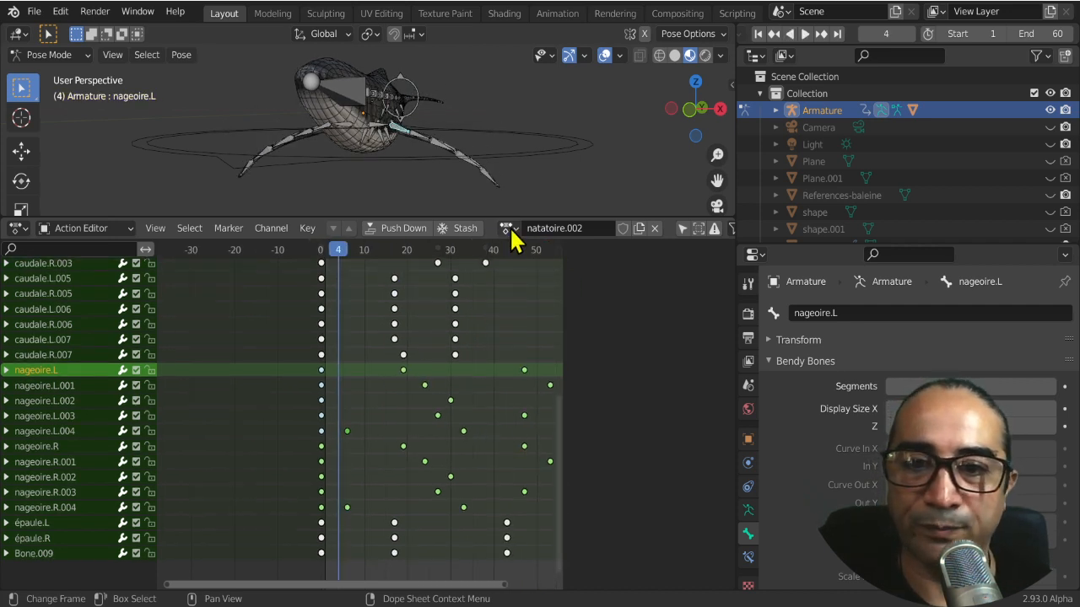
Load the PIROUETTE action on the armature and scrub through it to frame 106 to review its motion
left_click(509, 229)
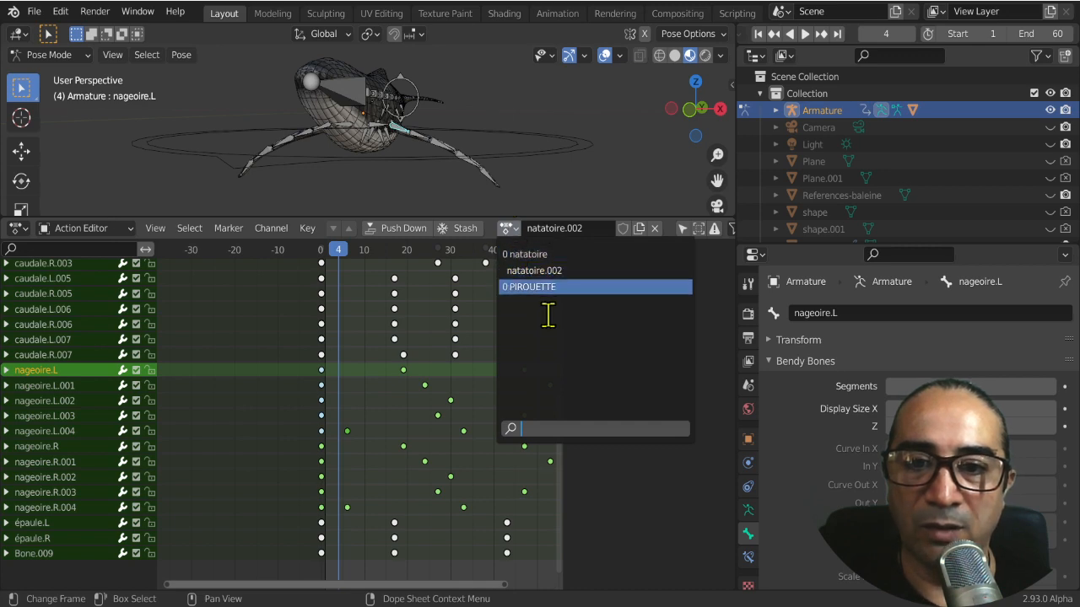
left_click(549, 287)
middle_click_drag(463, 294, 419, 369, "ctrl")
middle_click_drag(364, 327, 359, 382)
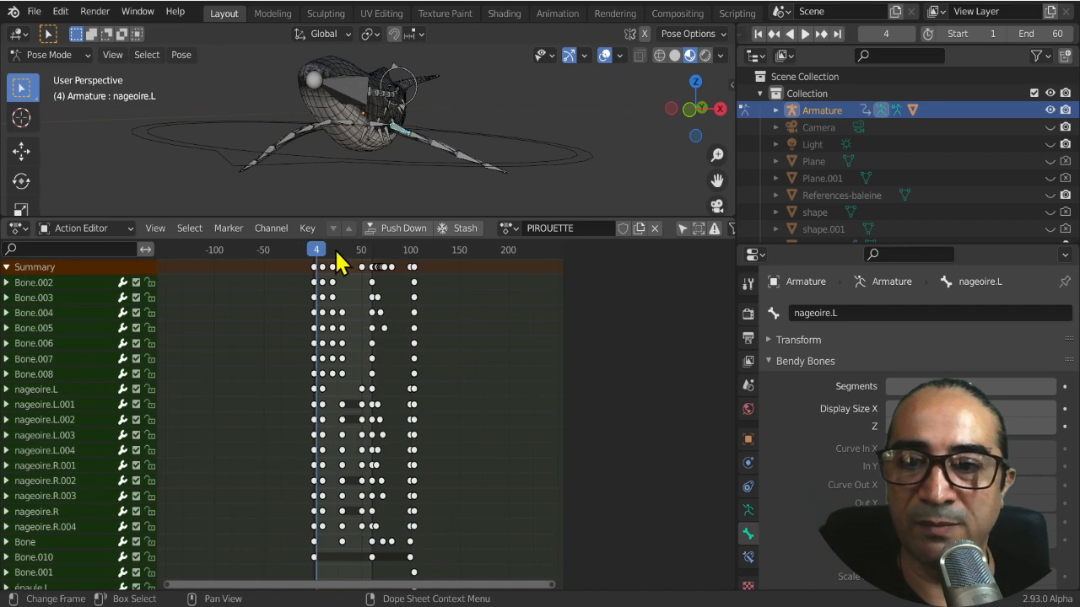
left_click(308, 247)
key("space")
left_click_drag(320, 253, 424, 264)
key("space")
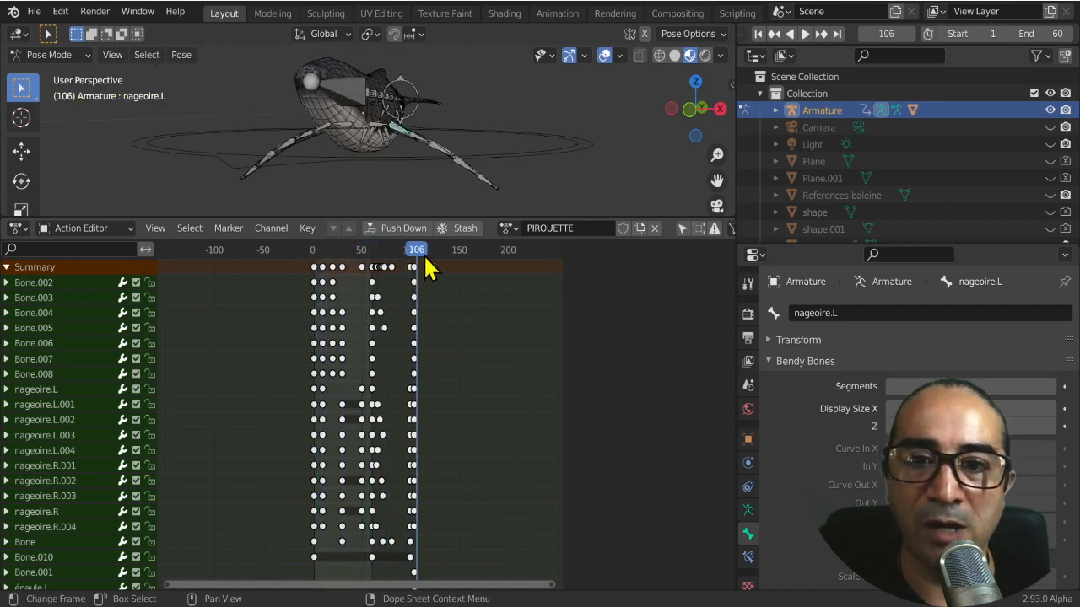
Protect the PIROUETTE action with a fake user, and make natatoire.002 the active action, also with a fake user
left_click(623, 228)
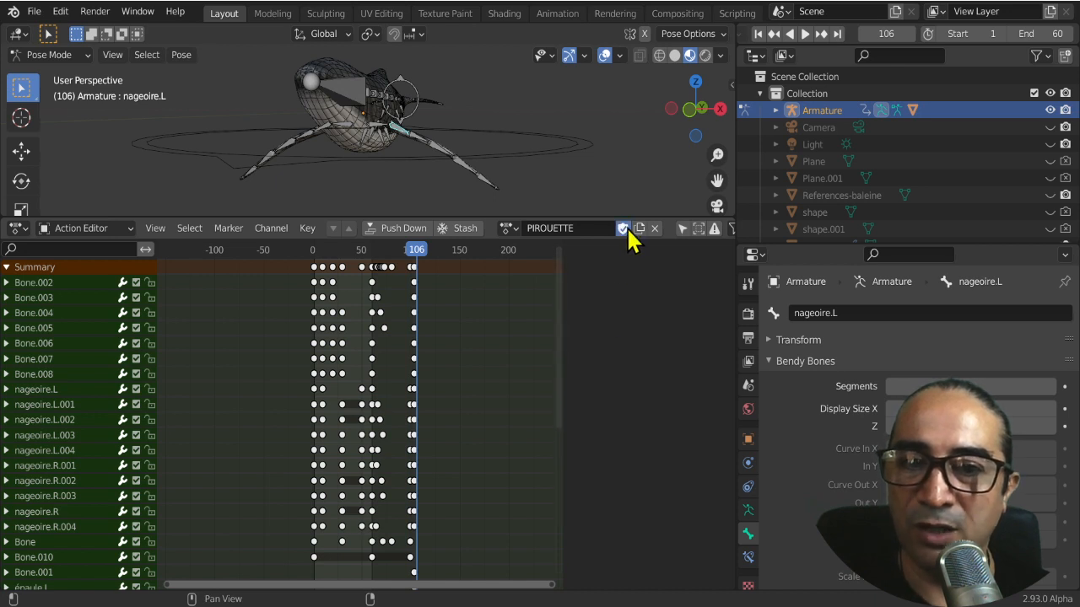
left_click(509, 228)
left_click(576, 270)
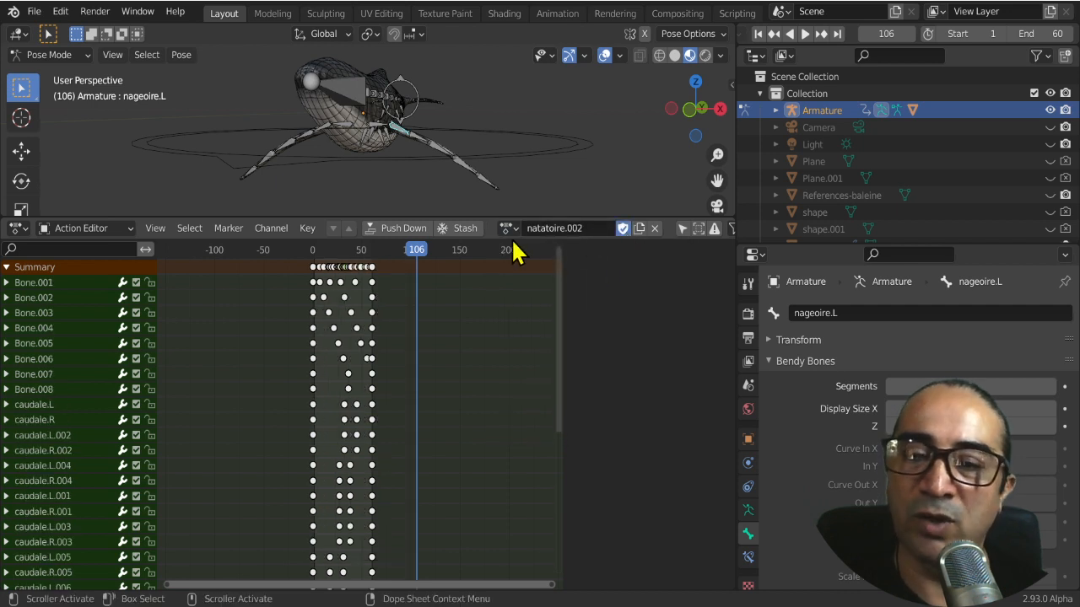
Play and scrub the natatoire.002 action from frame 0 to frame 61 to review the full swimming cycle
left_click(310, 249)
left_click_drag(310, 250, 364, 251)
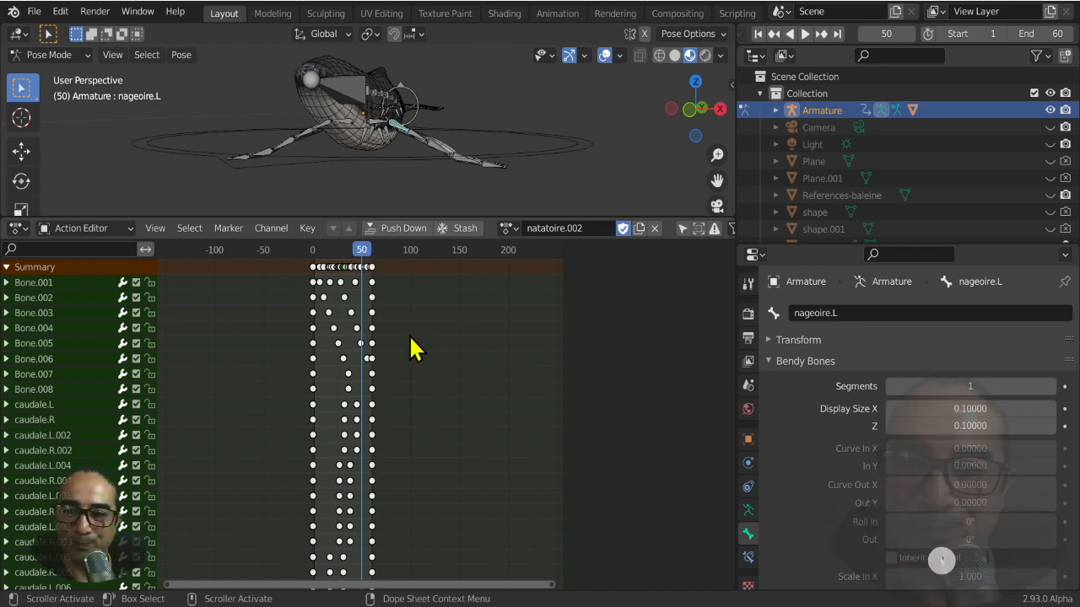
middle_click_drag(465, 388, 463, 388)
scroll(482, 409, "up", 6)
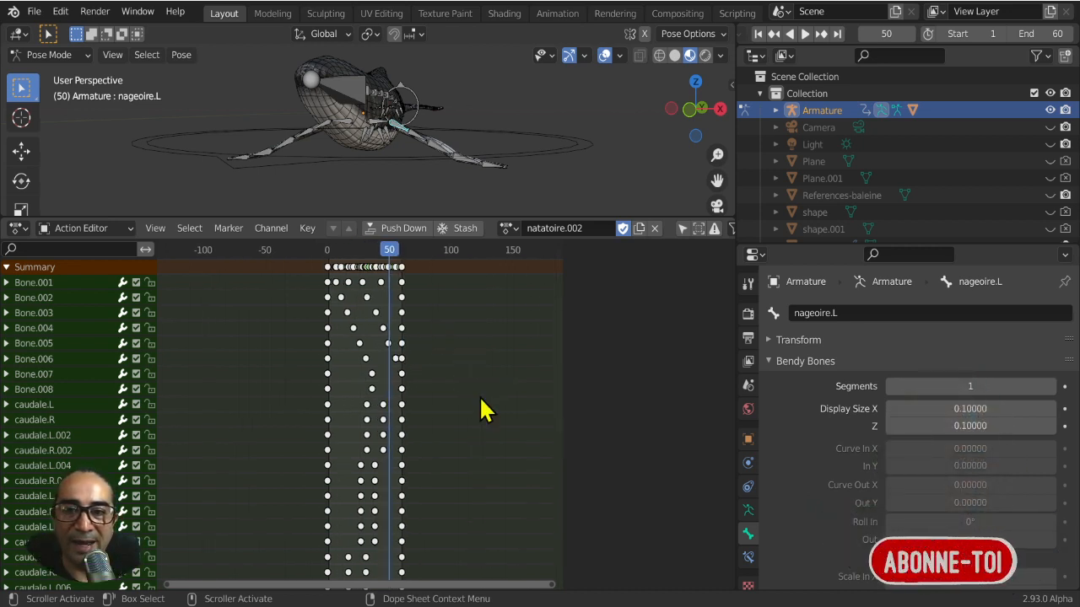
left_click(280, 249)
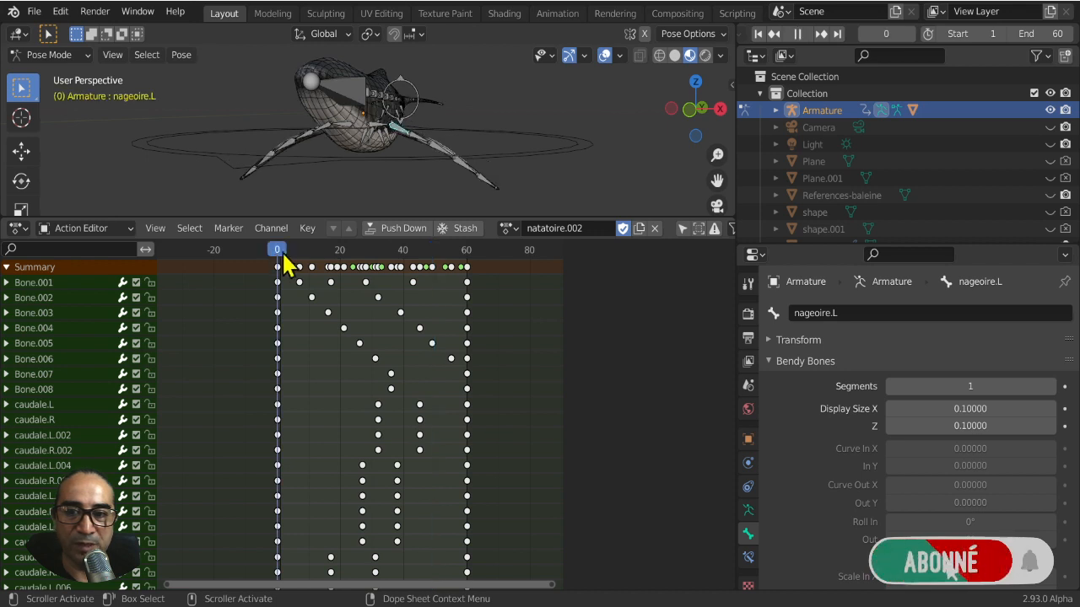
key("space")
key("space")
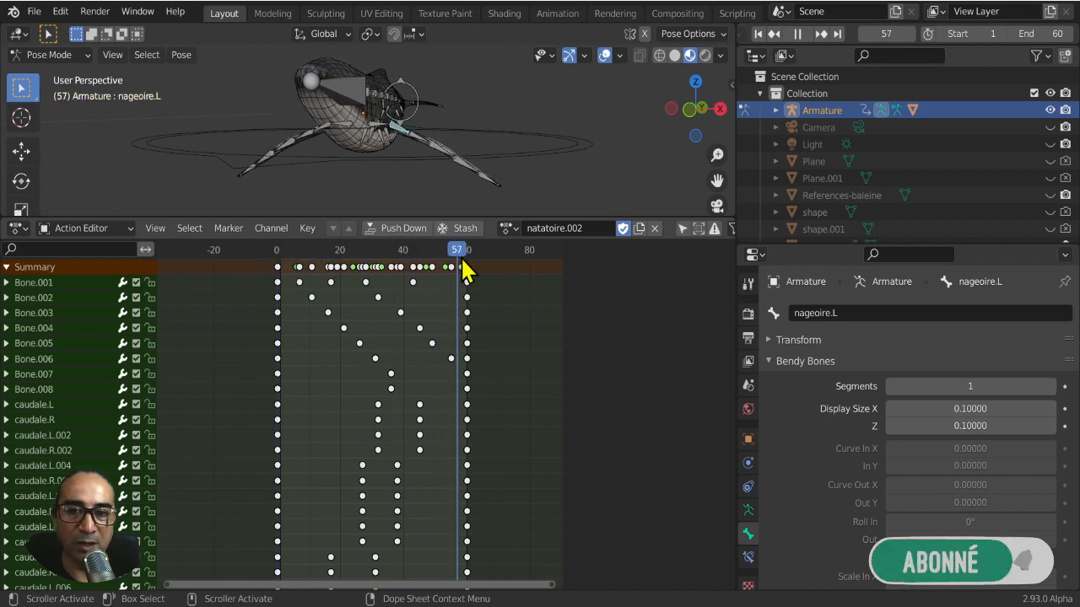
left_click(469, 256)
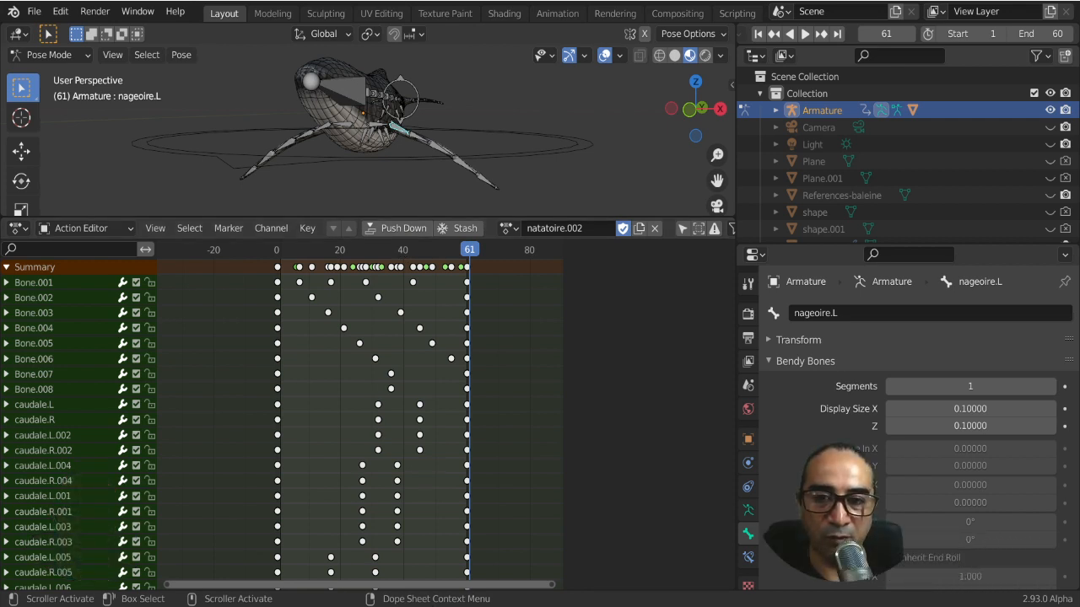
Push the natatoire.002 action down to an NLA strip and play the animation with the Action Editor empty
left_click(403, 227)
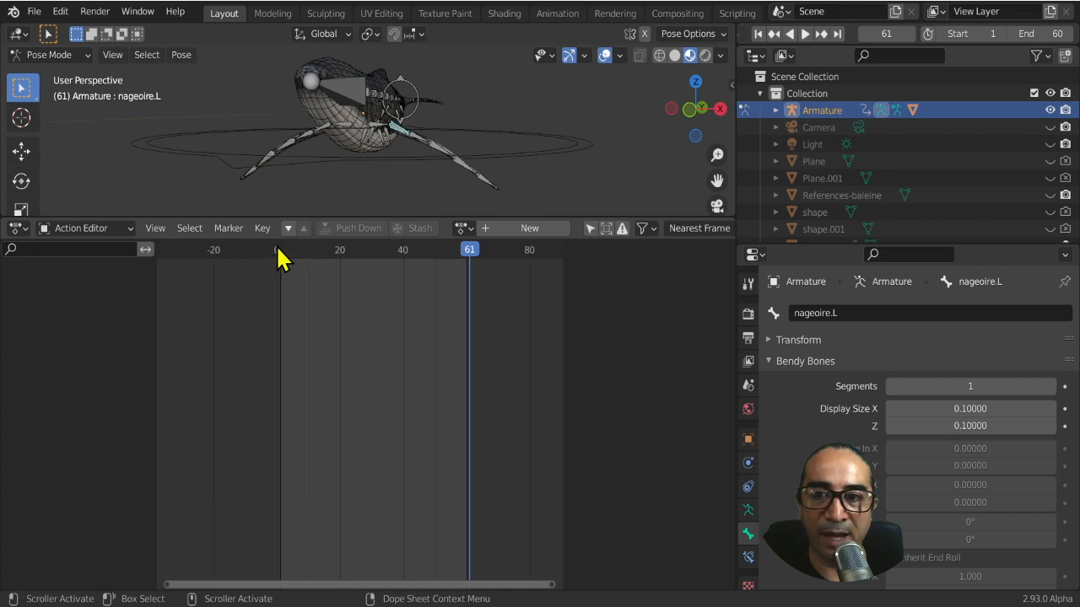
key("space")
key("Escape")
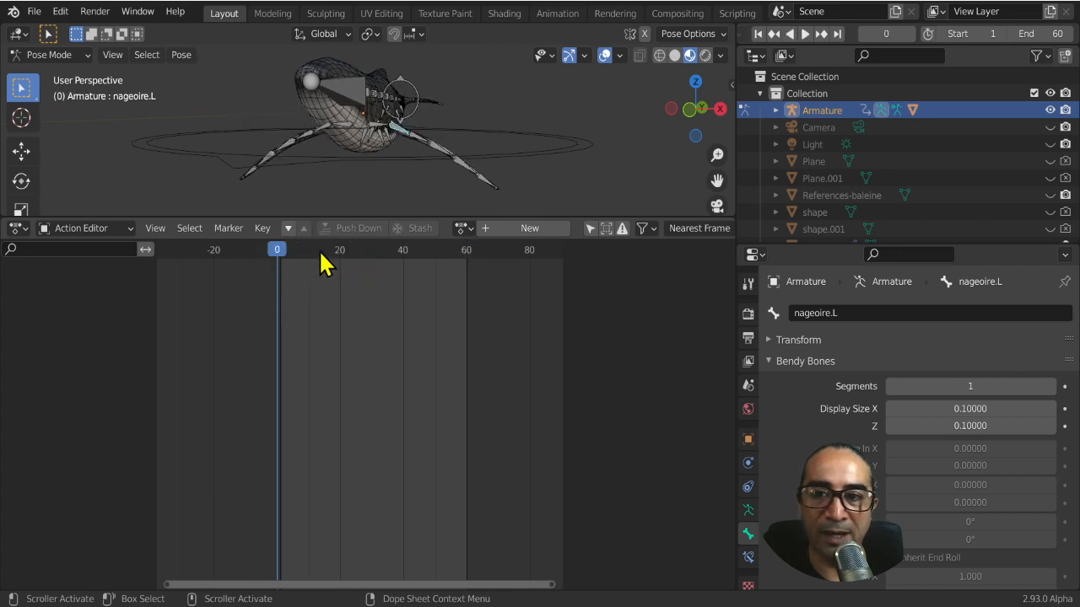
left_click_drag(278, 249, 212, 256)
middle_click_drag(316, 288, 339, 419)
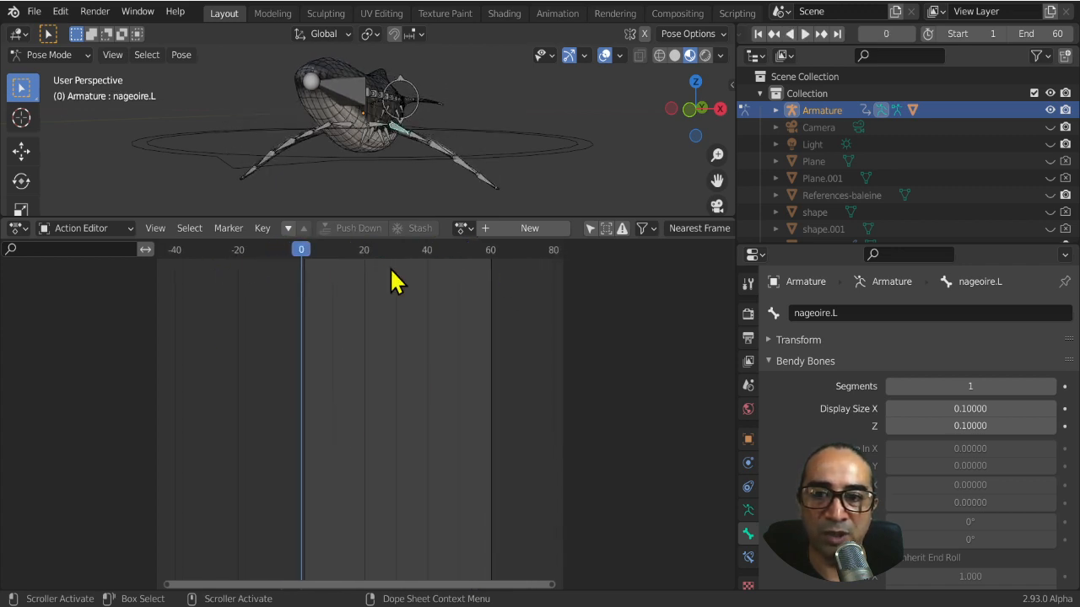
key("space")
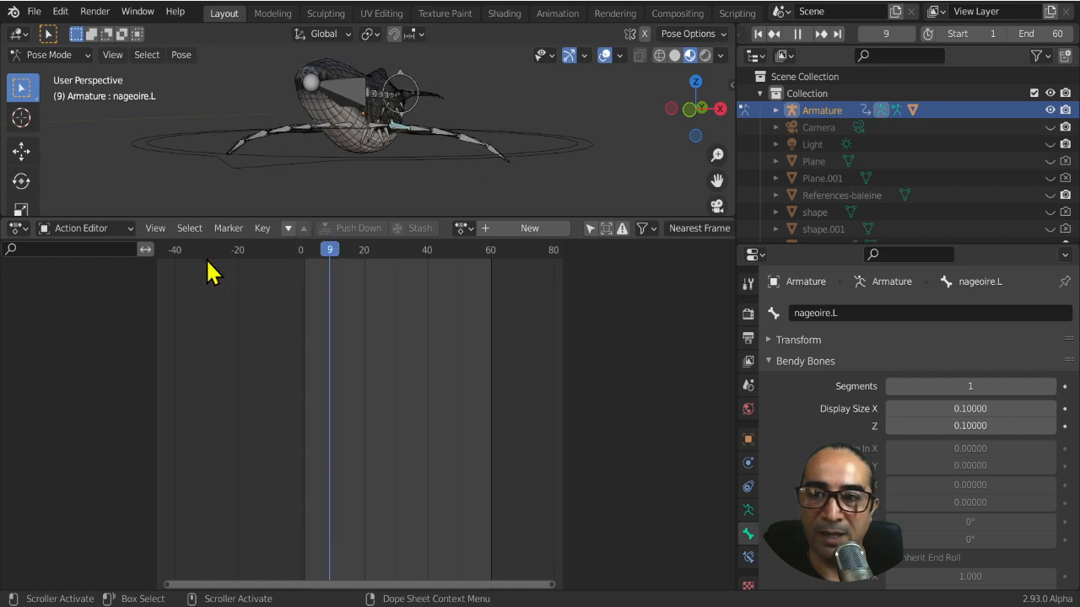
key("Escape")
Check the Dope Sheet mode for keyframes, and change the editor to Nonlinear Animation to show the natatoire.002 strip
left_click(66, 227)
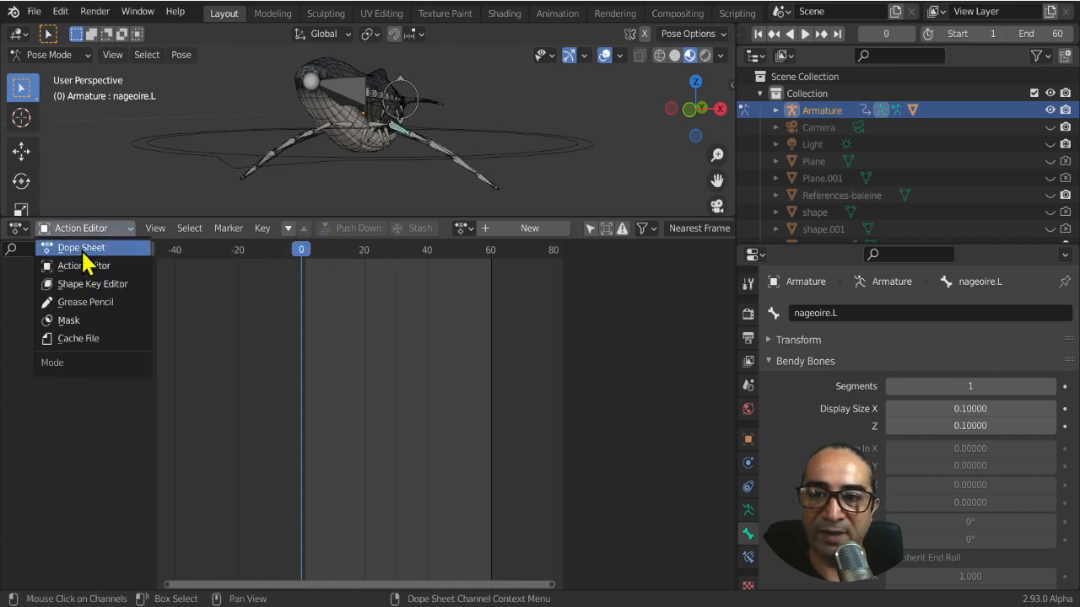
left_click(83, 252)
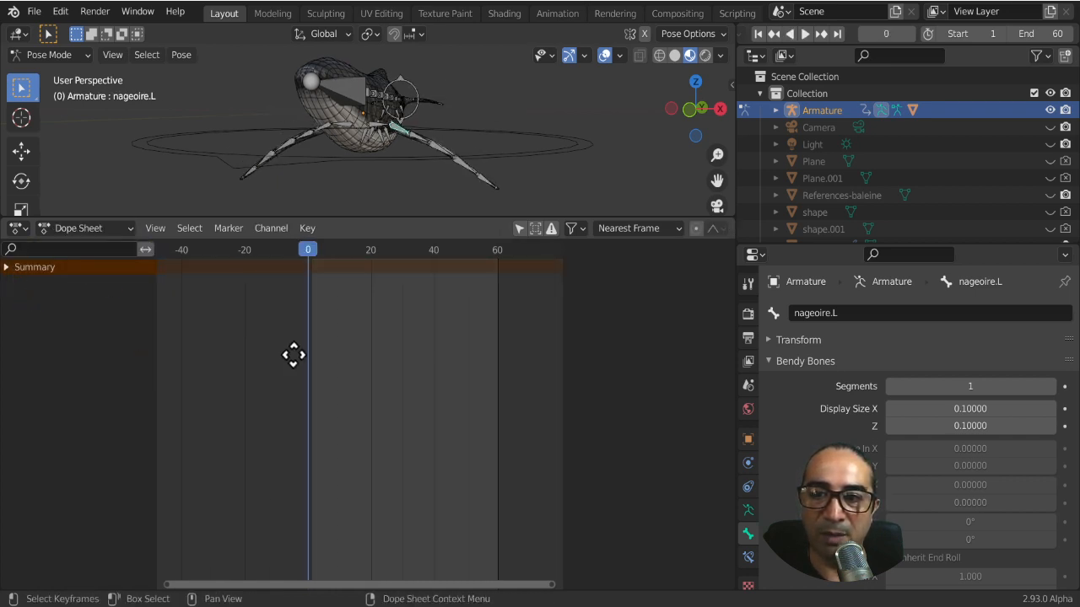
middle_click_drag(293, 355, 309, 414)
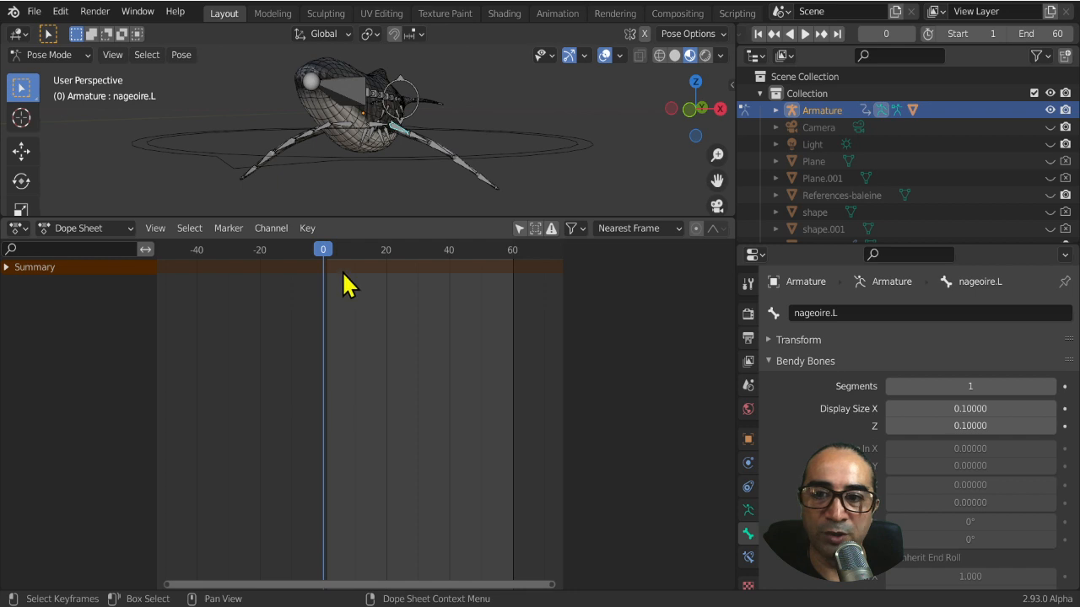
left_click(13, 229)
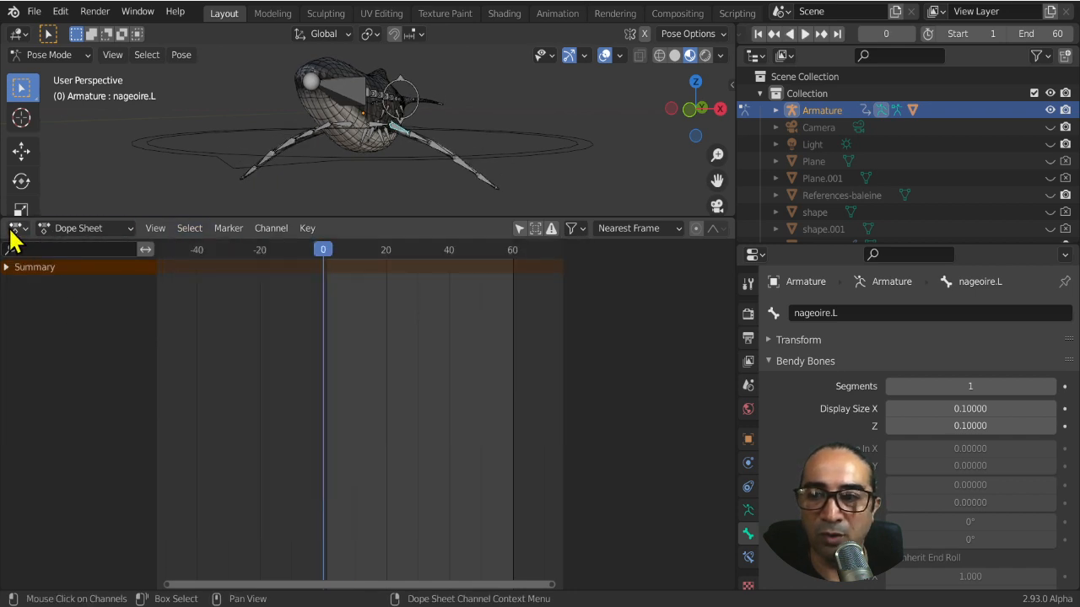
left_click(13, 229)
left_click(254, 364)
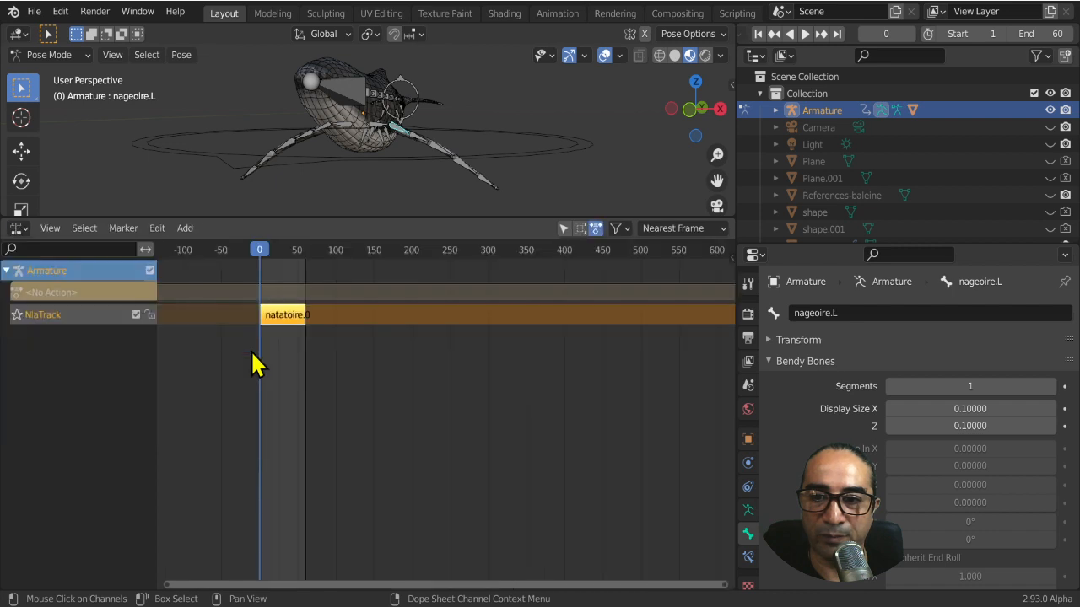
scroll(246, 354, "up", 3)
middle_click_drag(247, 354, 392, 309)
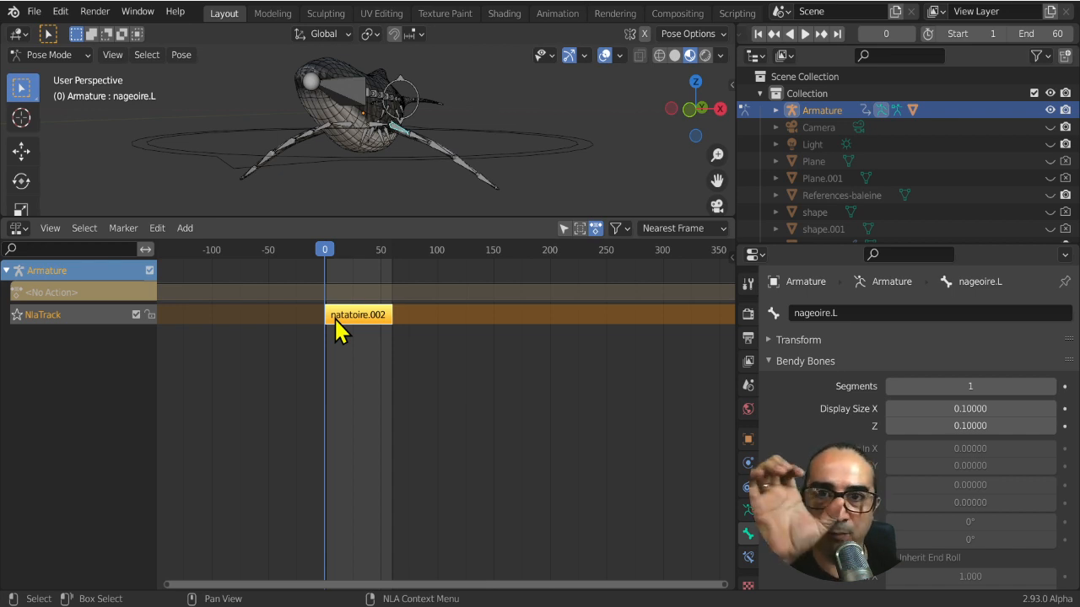
Play the natatoire.002 strip, and widen the Nonlinear Animation editor
key("space")
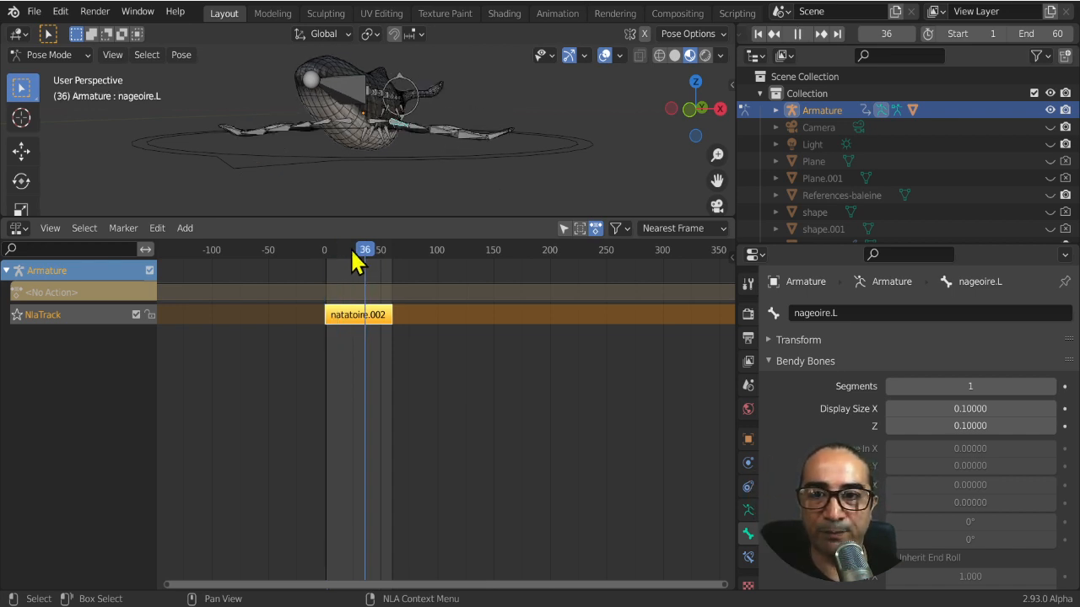
key("Escape")
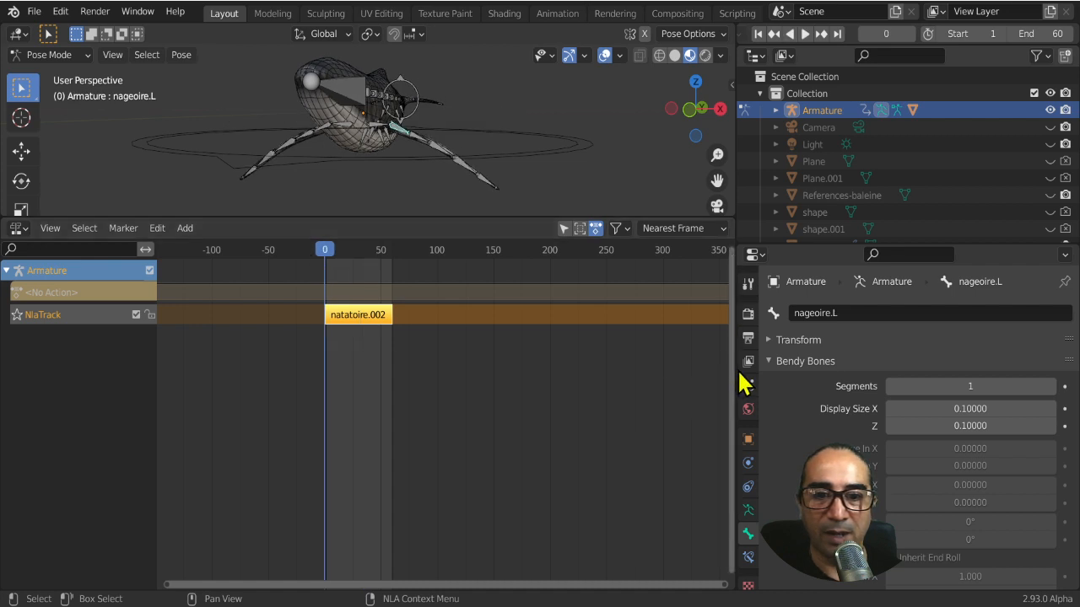
left_click_drag(733, 366, 852, 371)
middle_click_drag(766, 397, 597, 443)
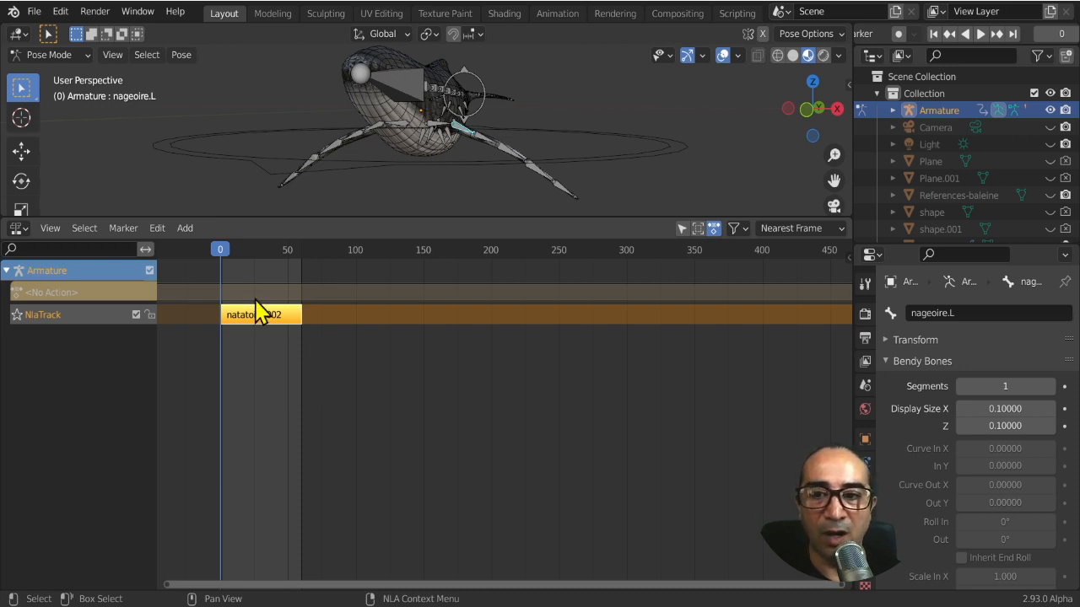
Disable the NlaTrack holding the natatoire.002 strip and play the timeline from frame 0 to check the whale's motion
mouse_move(219, 250)
left_mouse_down()
mouse_move(264, 251)
mouse_move(200, 255)
left_mouse_up()
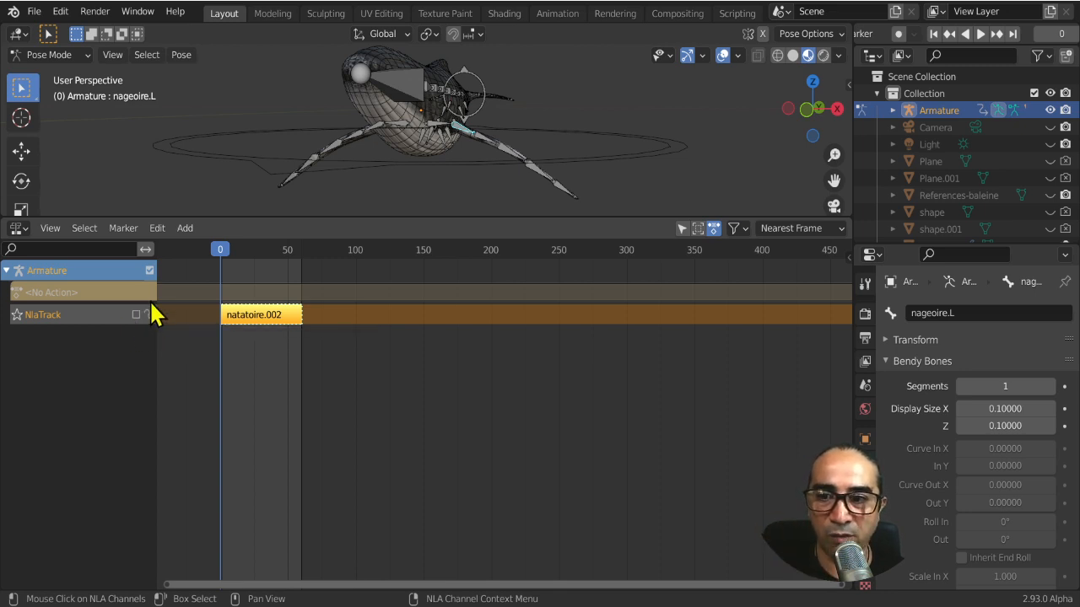
key("space")
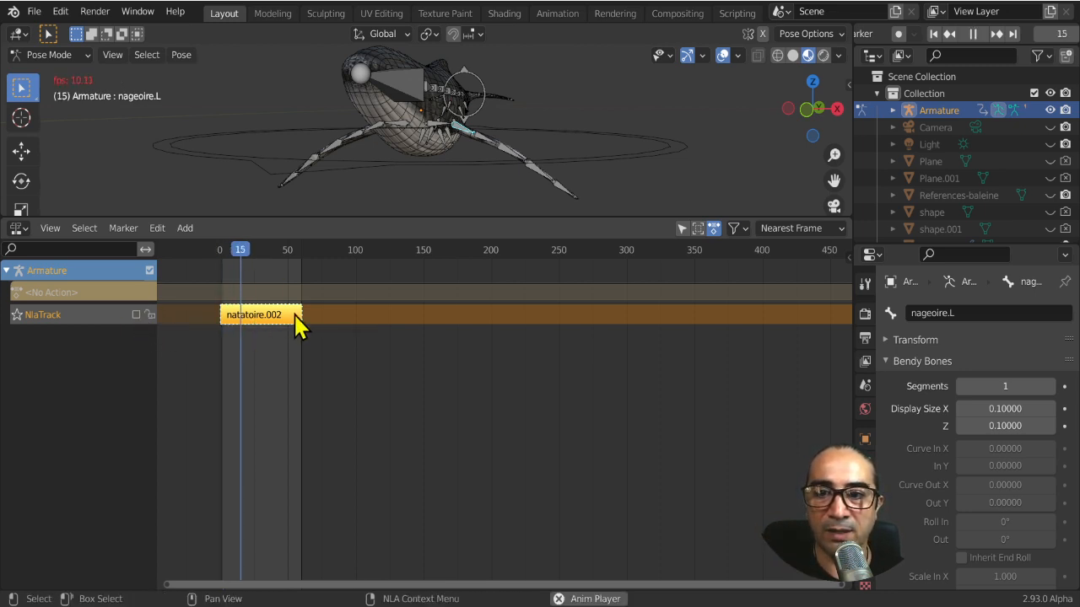
key("space")
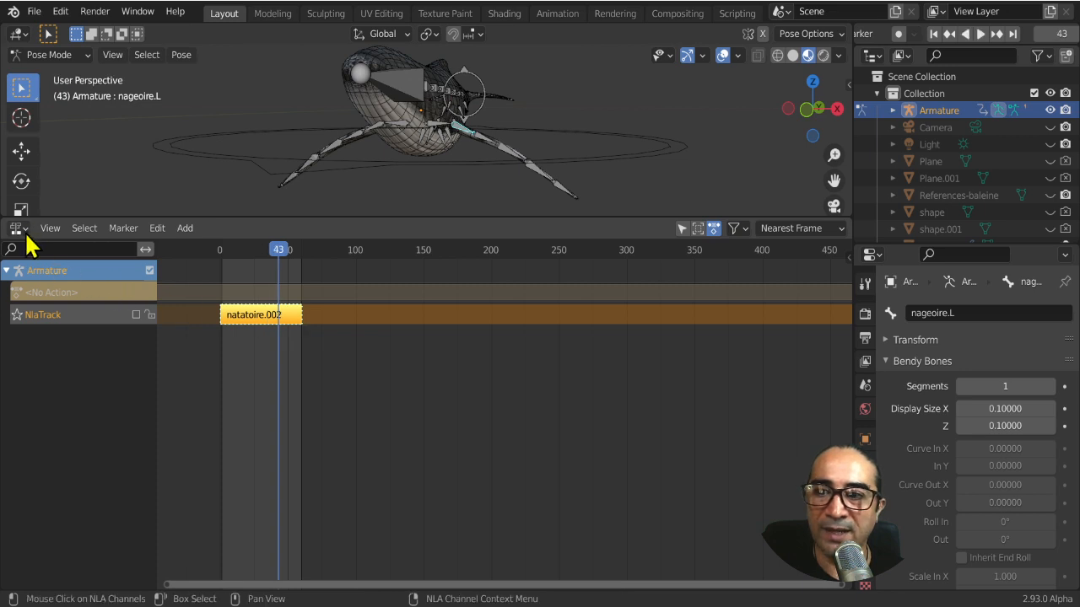
Switch the editor back to the Dope Sheet in Action Editor mode and view the whale from an angled side
left_click(25, 229)
left_click(250, 282)
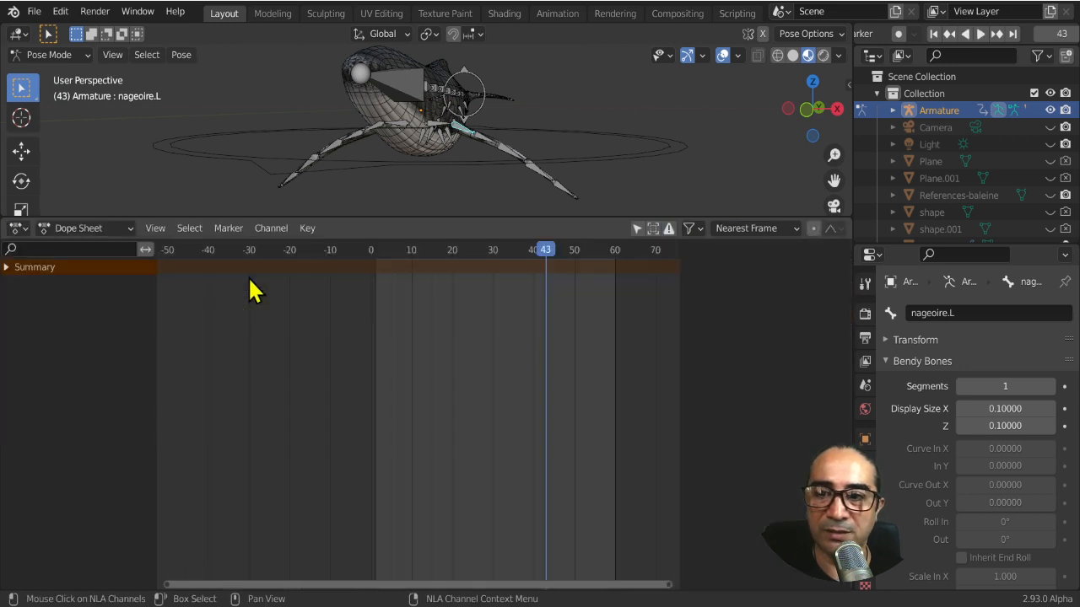
left_click(75, 229)
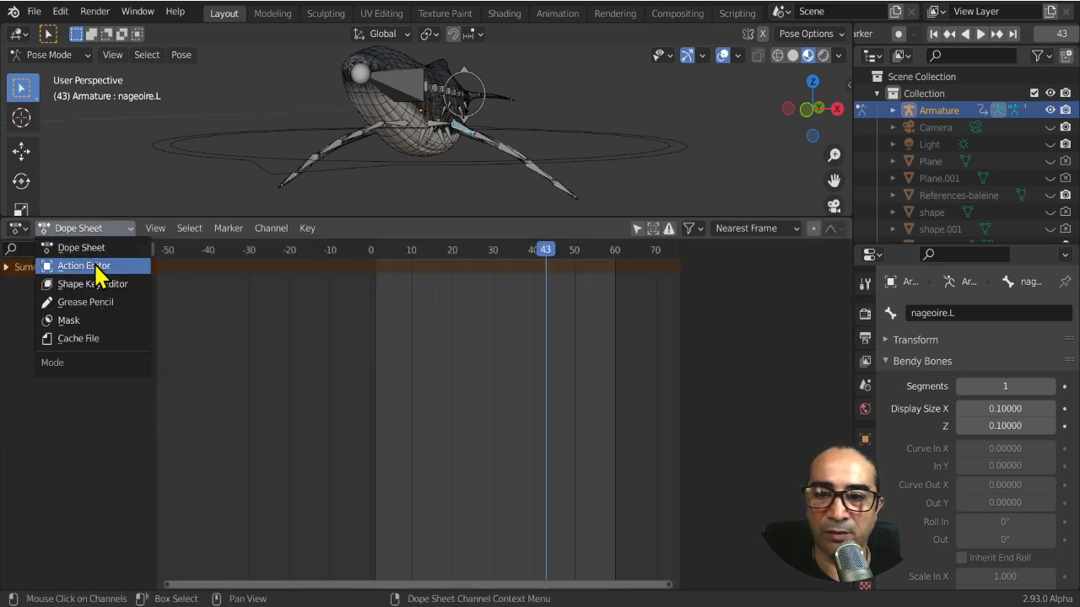
left_click(95, 266)
scroll(555, 374, "down", 2)
middle_click_drag(560, 379, 509, 439)
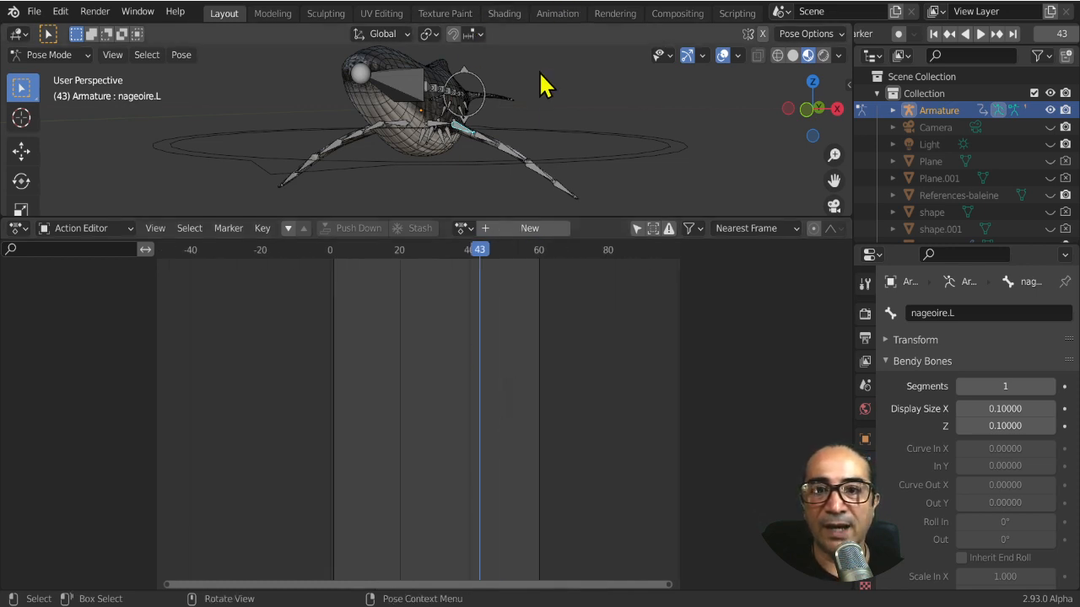
middle_click_drag(541, 109, 504, 137)
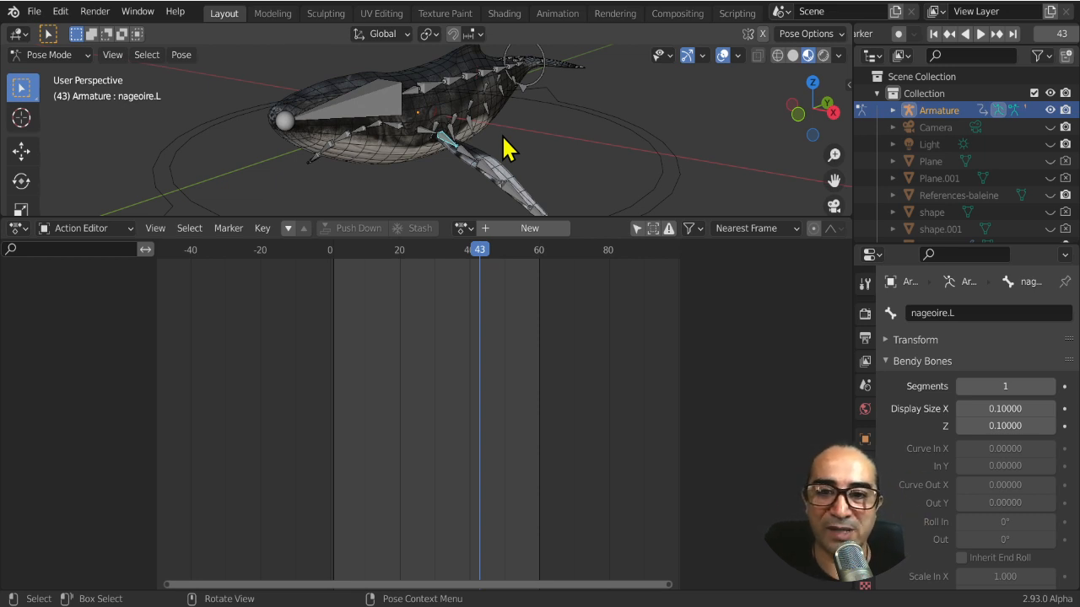
Create a new action named bonjour for the whale armature and bring the timeline to frame 0
left_click(533, 228)
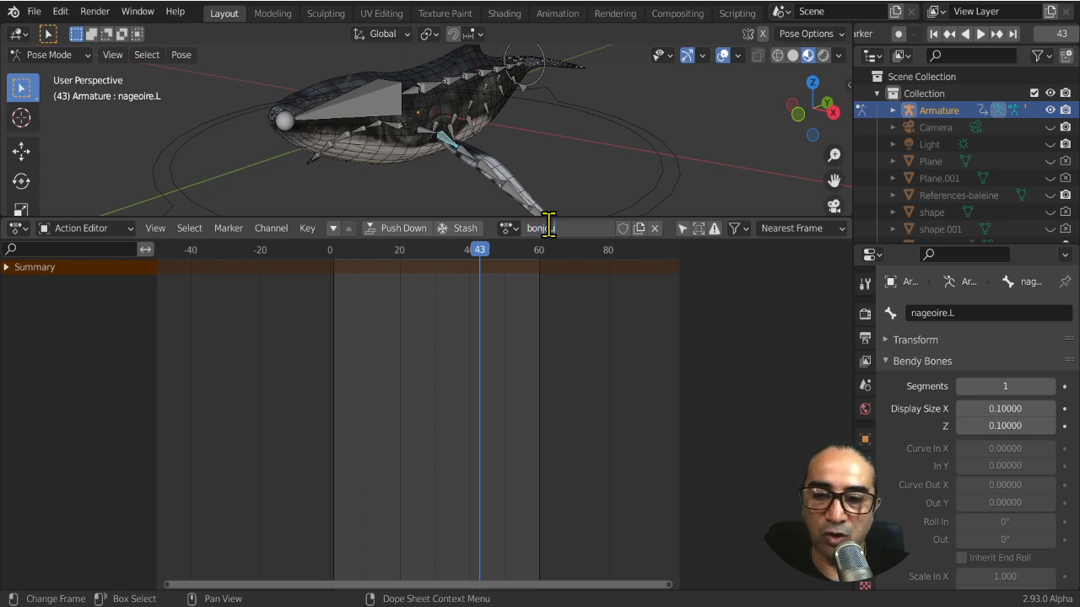
key("Return")
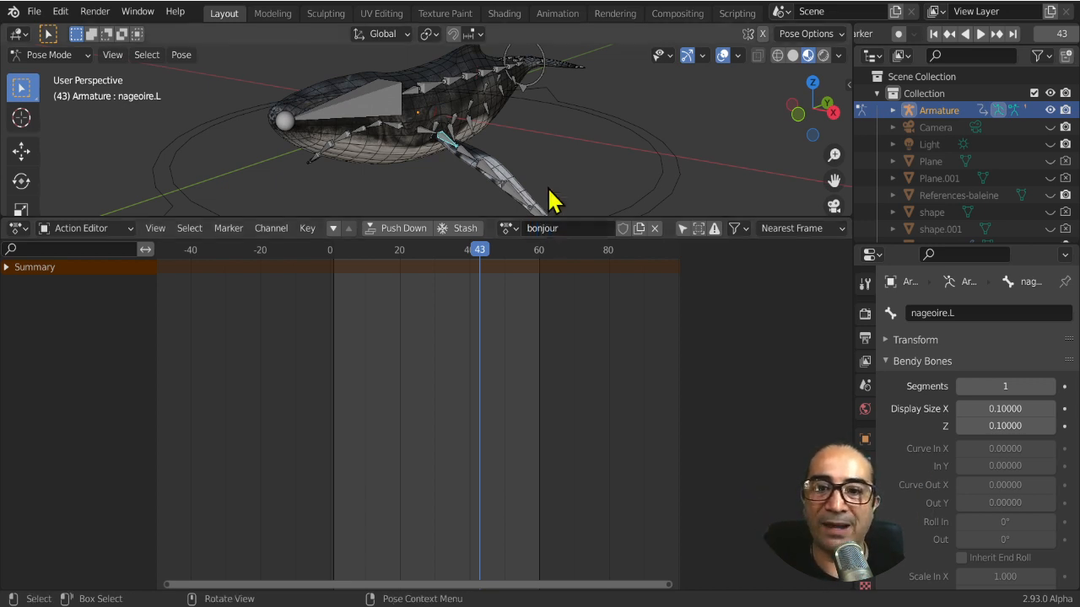
key("space")
left_click_drag(328, 251, 335, 245)
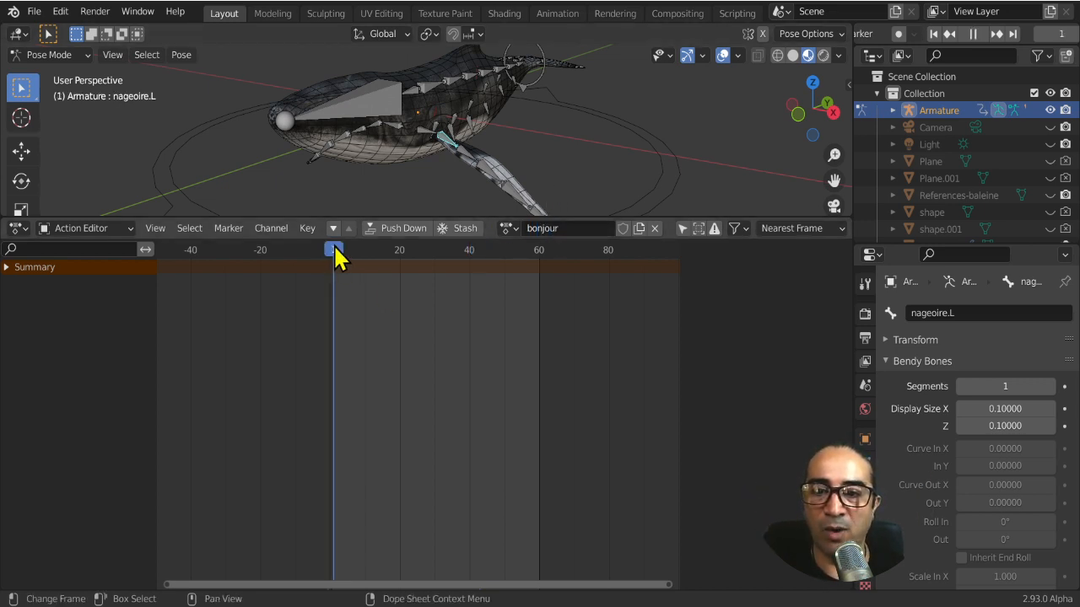
key("Escape")
Select all the bones of the whale's left fin, from nageoire.L through nageoire.L.004
middle_click_drag(465, 180, 487, 180)
middle_click_drag(492, 104, 421, 109)
key("KP_3")
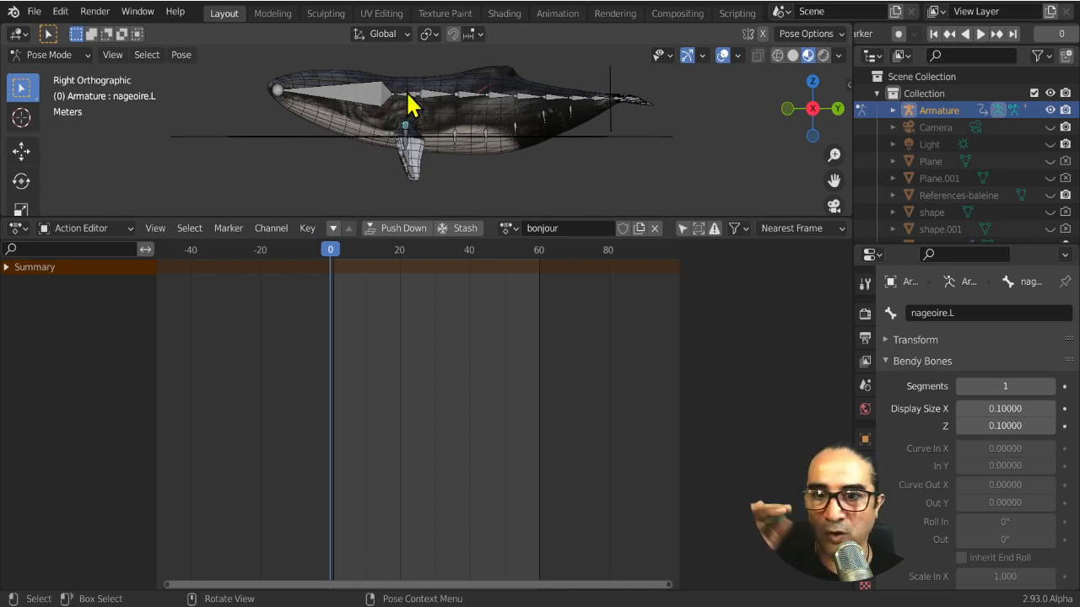
scroll(432, 113, "down", 3)
scroll(421, 121, "up", 3)
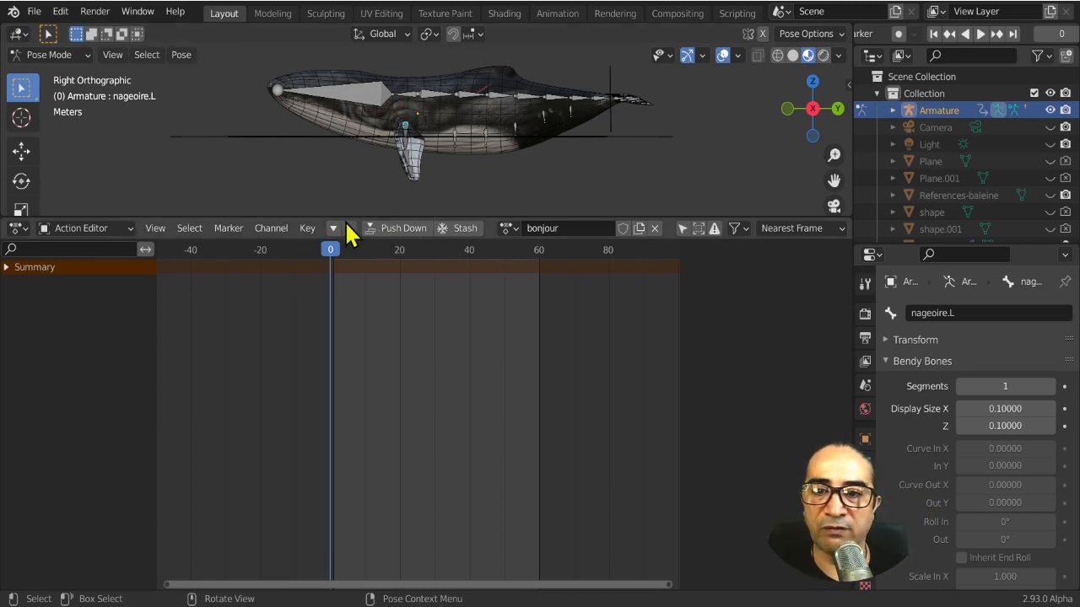
middle_click_drag(402, 174, 545, 104)
left_click(482, 160)
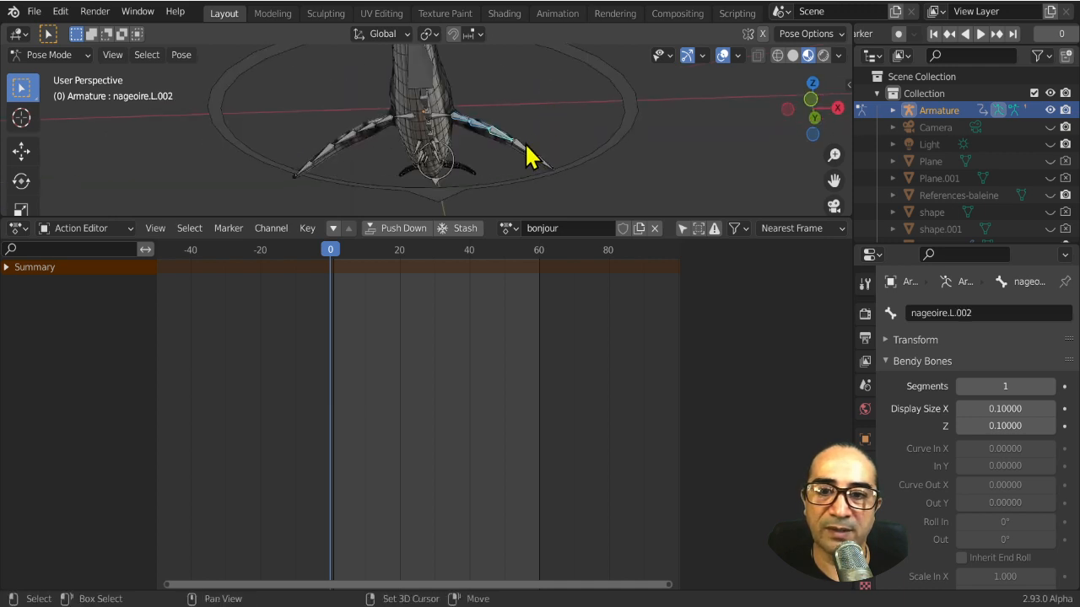
left_click(542, 169)
Add the right fin bones, nageoire.R through nageoire.R.004, and the head bones Bone.009 and Bone.010 to the selection
left_click(386, 129)
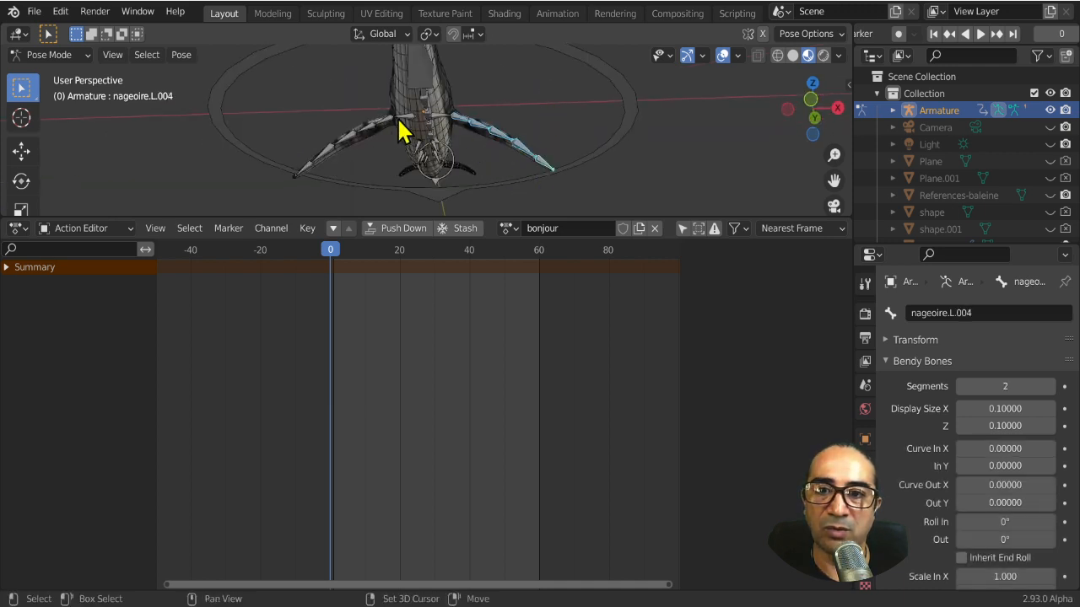
left_click(379, 130)
left_click(333, 156)
left_click(312, 167)
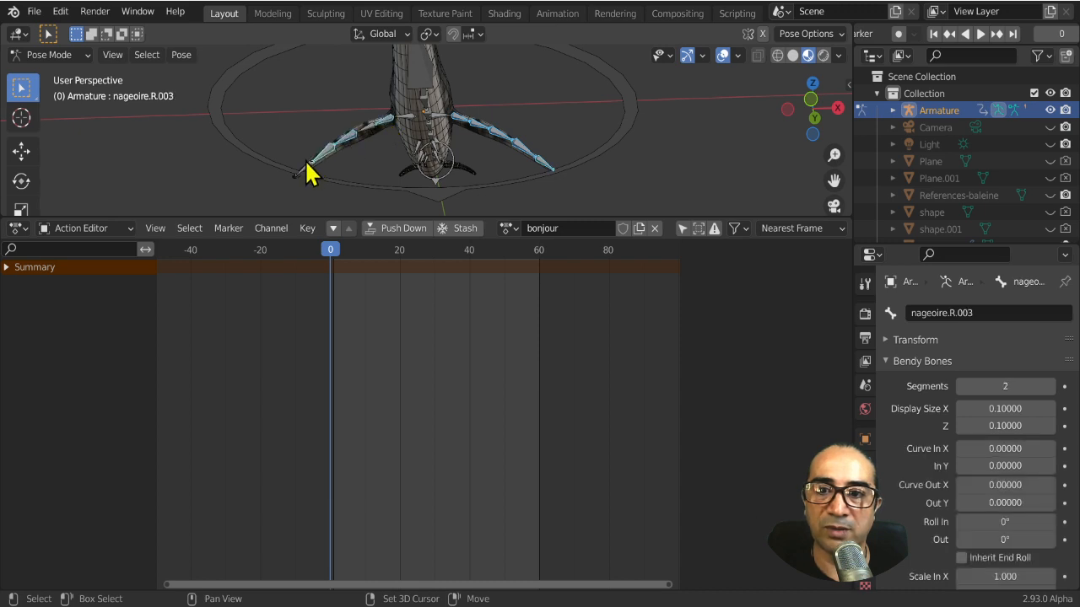
left_click(305, 172)
middle_click_drag(483, 105, 345, 174)
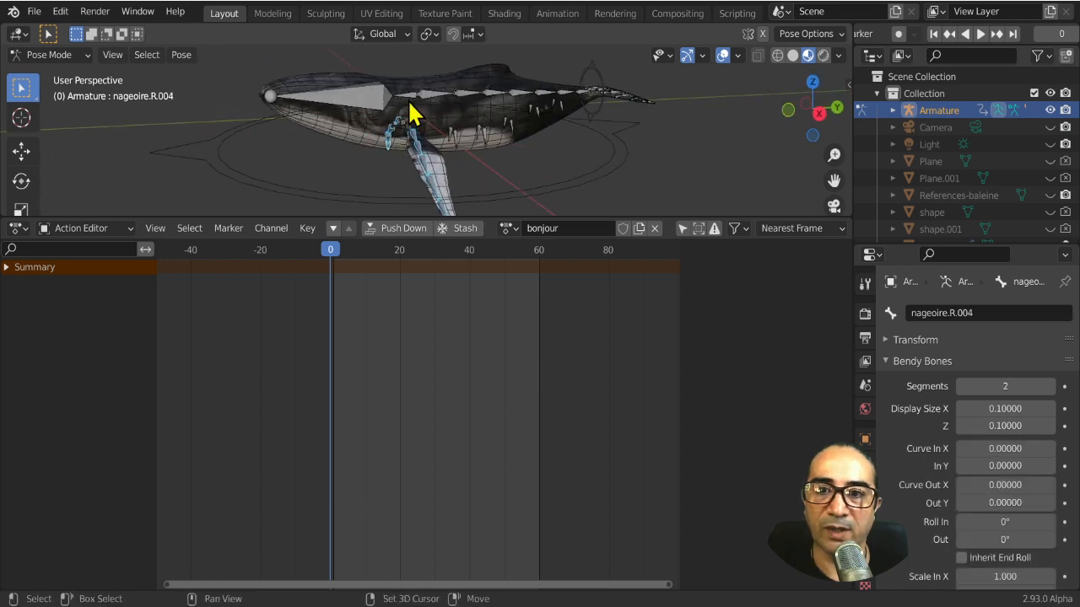
left_click(373, 110)
left_click(374, 110)
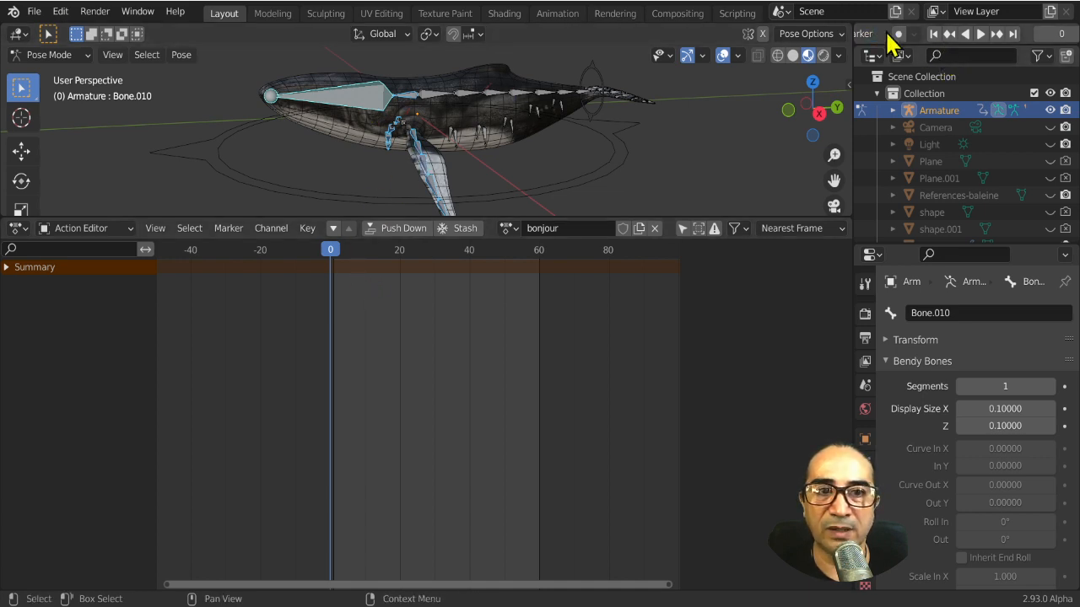
Change the active keying set to Rotation
scroll(883, 38, "up", 3)
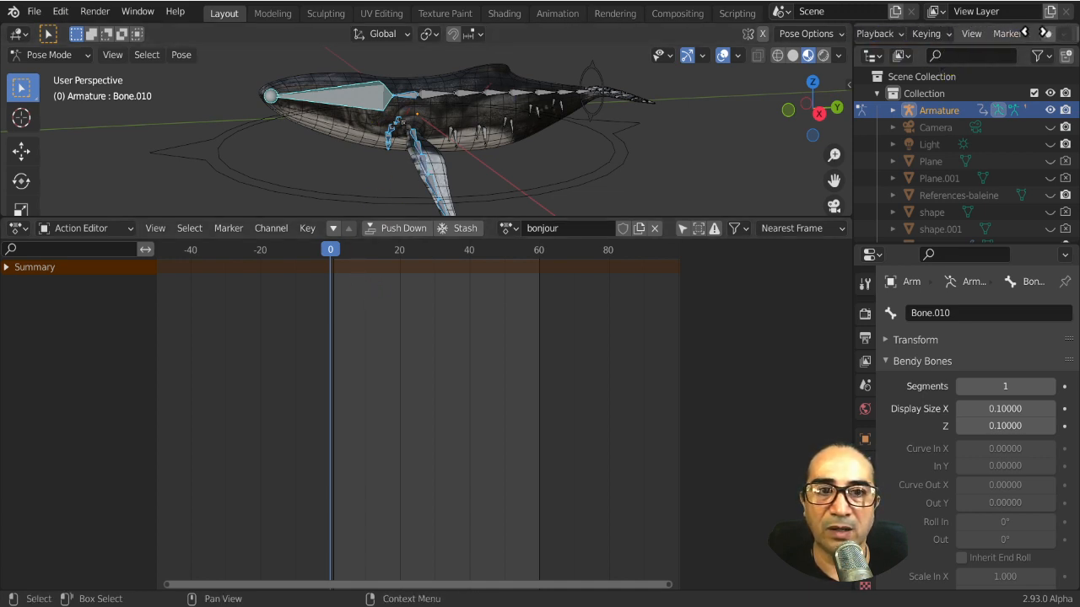
left_click(937, 34)
left_click(939, 85)
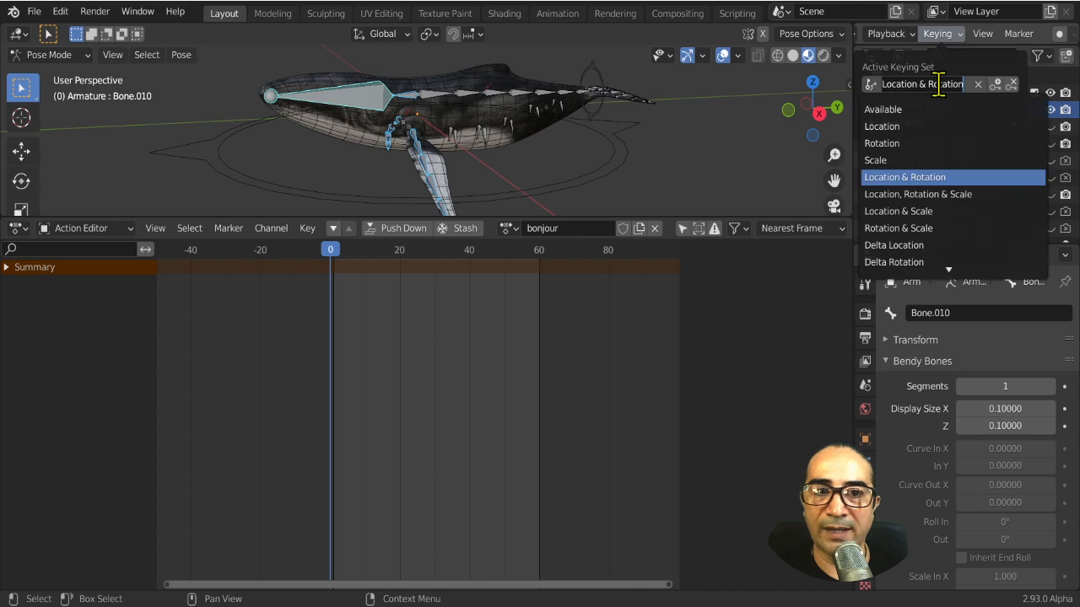
left_click(904, 143)
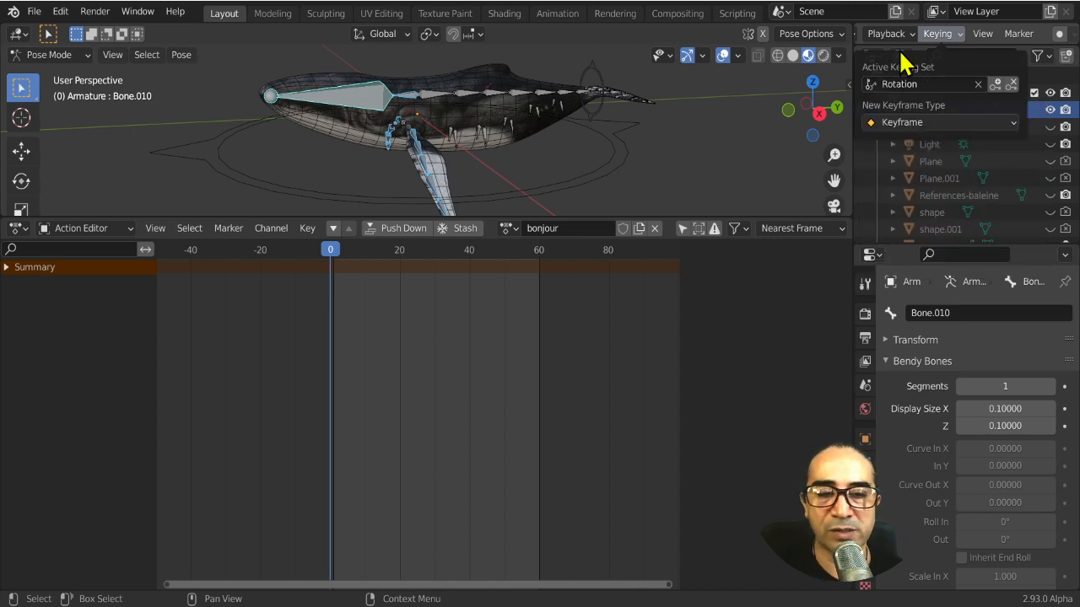
mouse_move(895, 43)
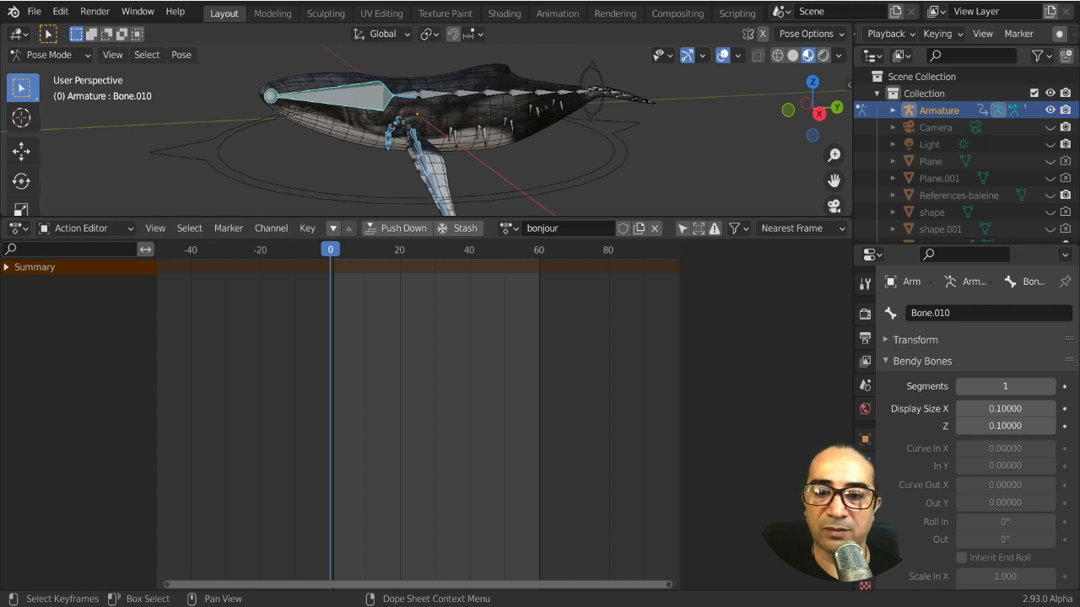
Insert rotation keyframes for the selected fin and head bones at frame 0, and expand the Summary channel
middle_click_drag(634, 154, 611, 171)
middle_click_drag(599, 149, 595, 145)
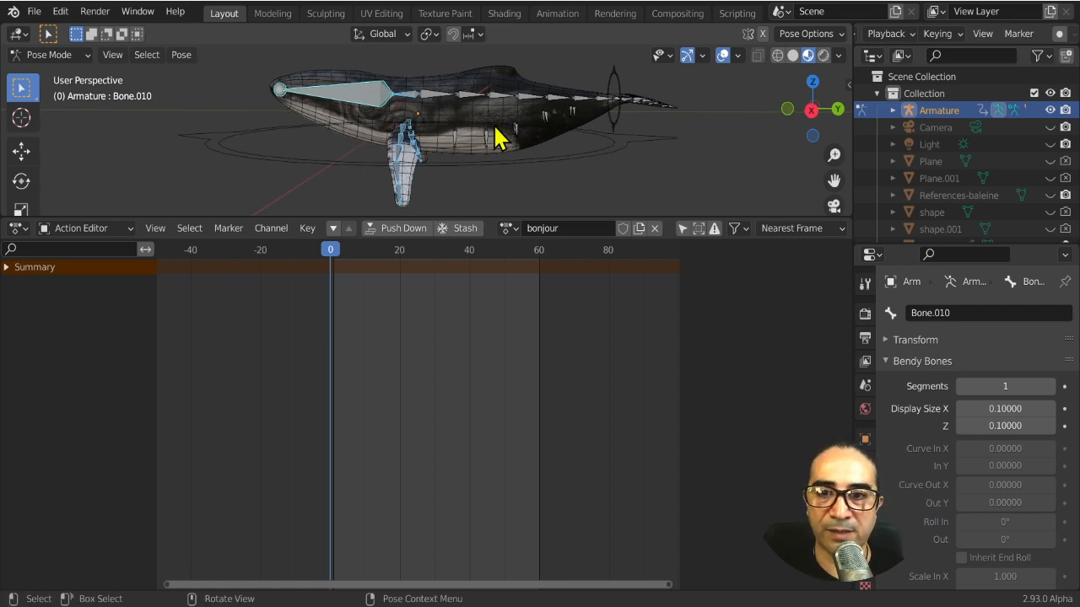
key("i")
middle_click_drag(338, 325, 359, 388)
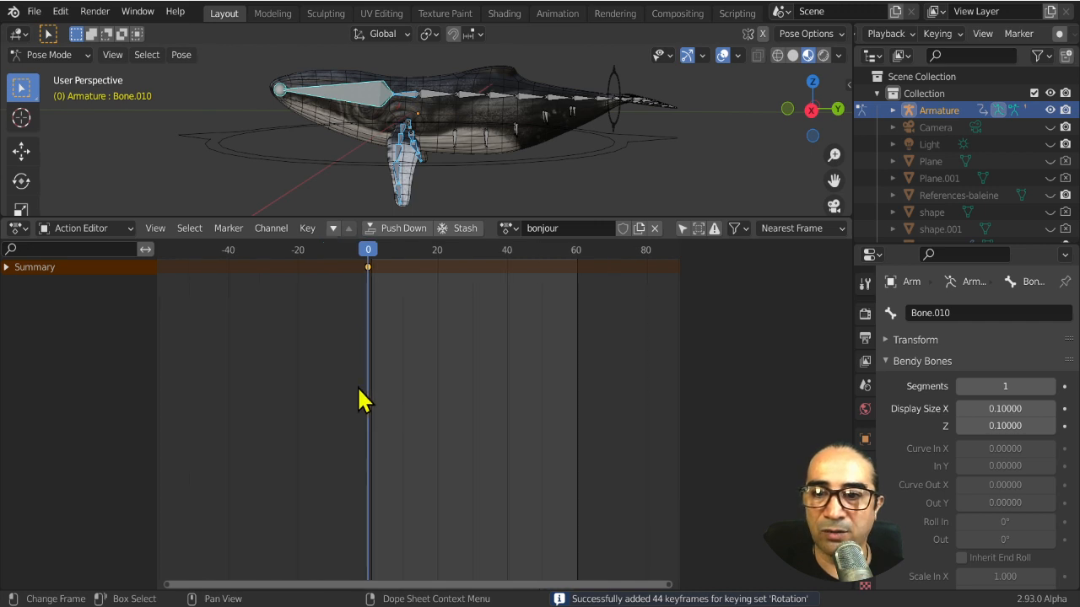
left_click(6, 267)
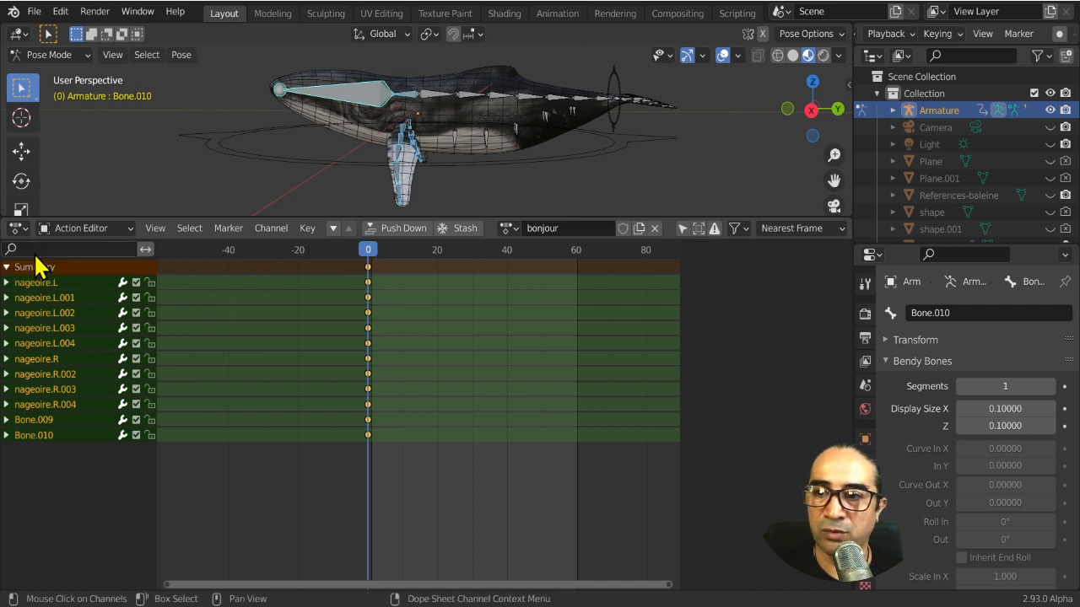
middle_click_drag(347, 337, 370, 334)
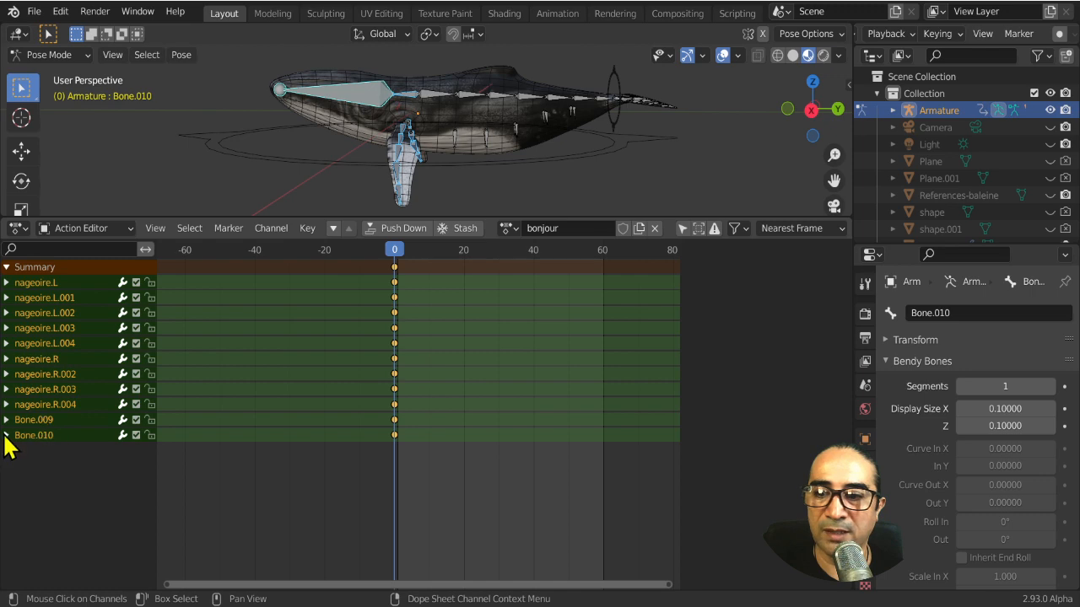
Duplicate the frame 0 keyframes of all the channels to frame 60
middle_click_drag(384, 167, 555, 169)
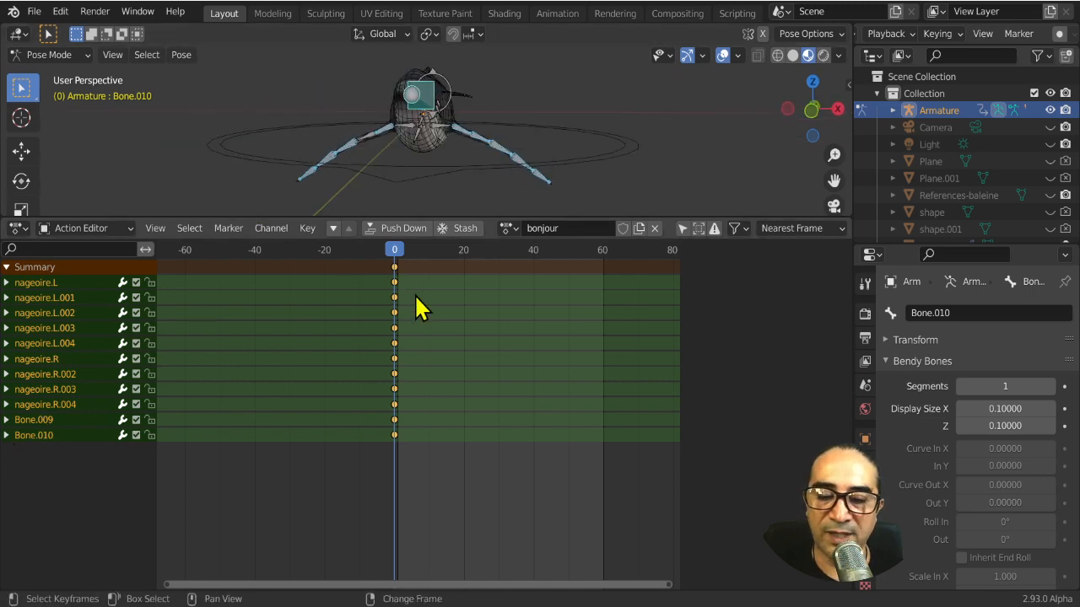
key("shift+d")
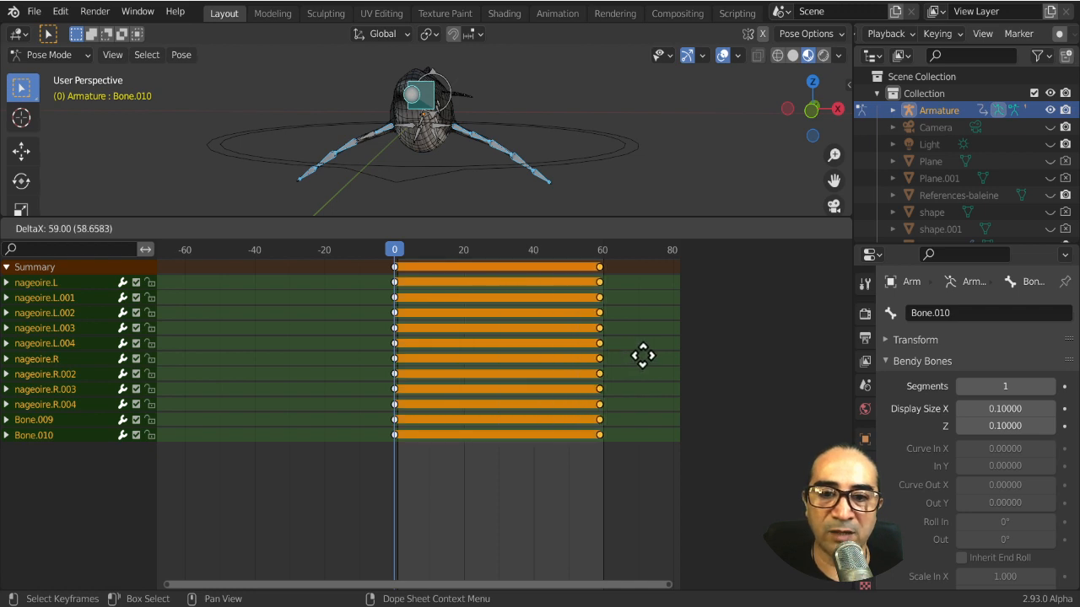
left_click(645, 361)
key("g")
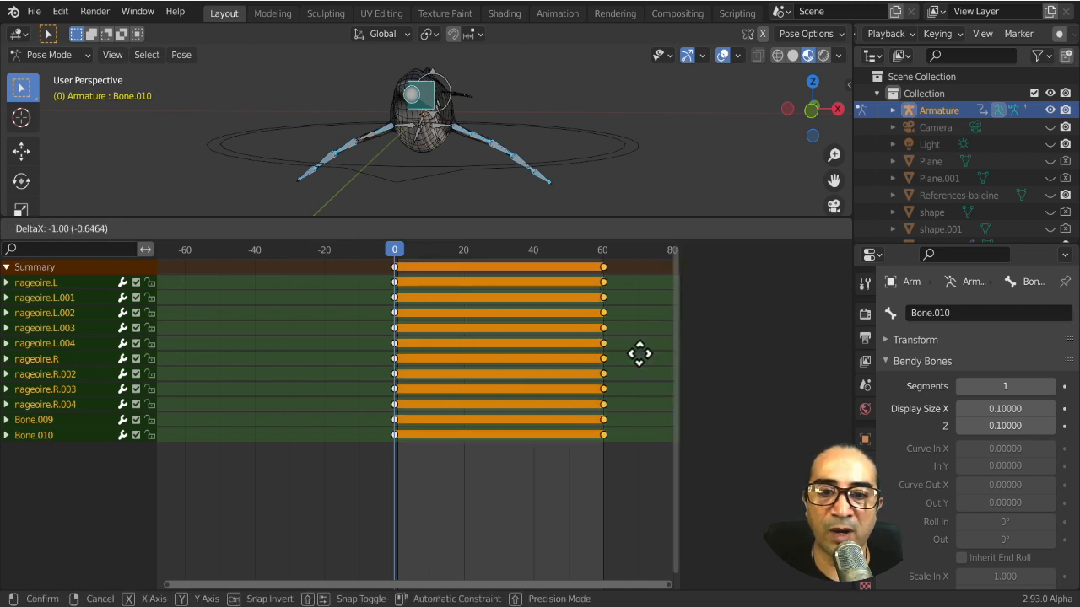
key("Escape")
scroll(638, 364, "down", 3, "ctrl")
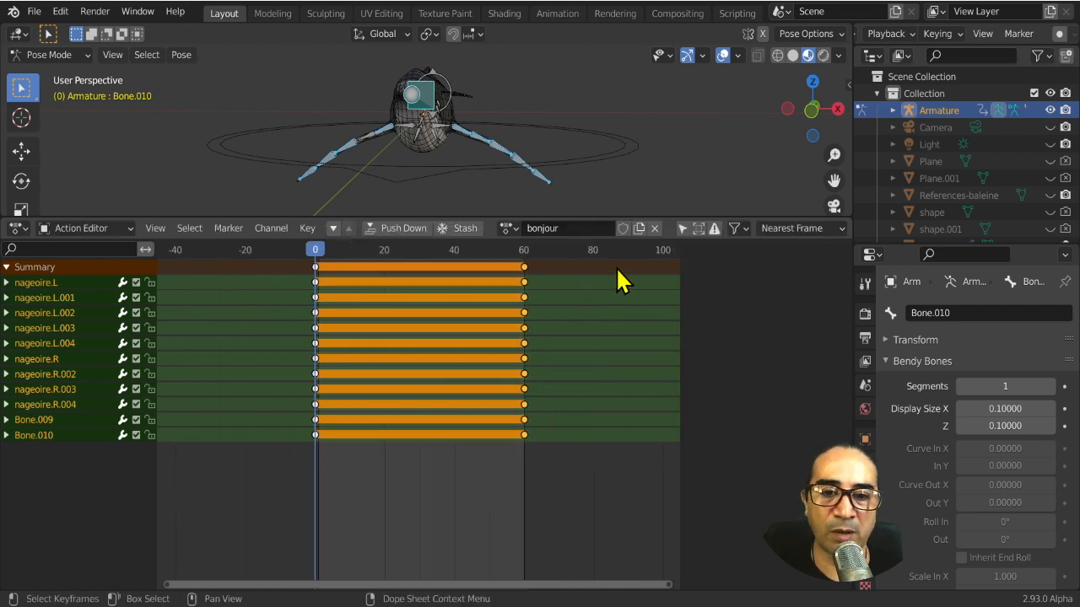
scroll(618, 283, "down", 1)
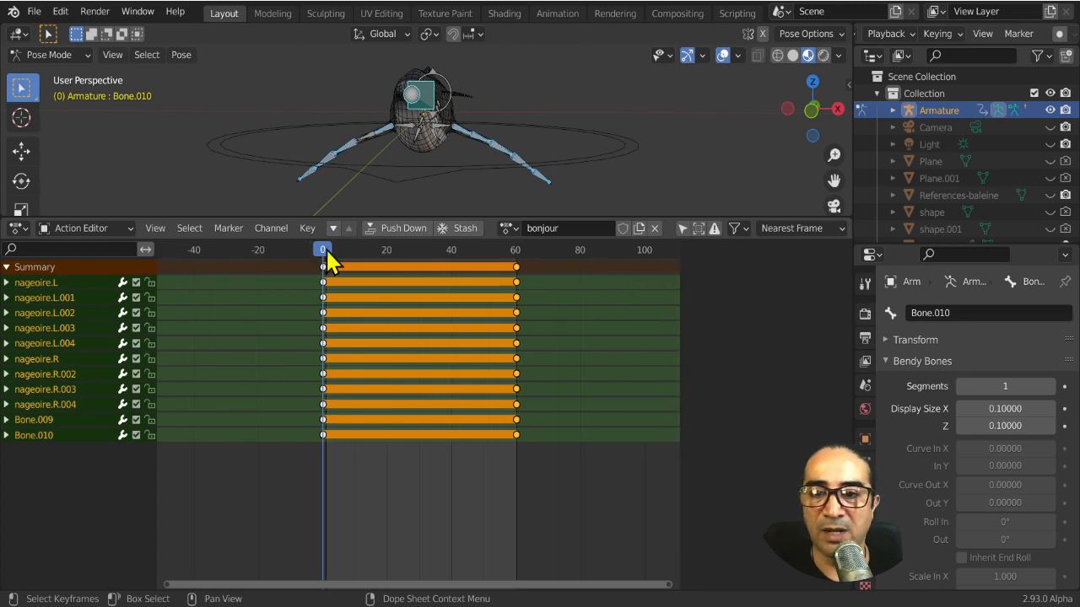
Go to frame 19 and try raising the left fin in front view by rotating nageoire.L and nageoire.L.001
left_click_drag(336, 249, 407, 255)
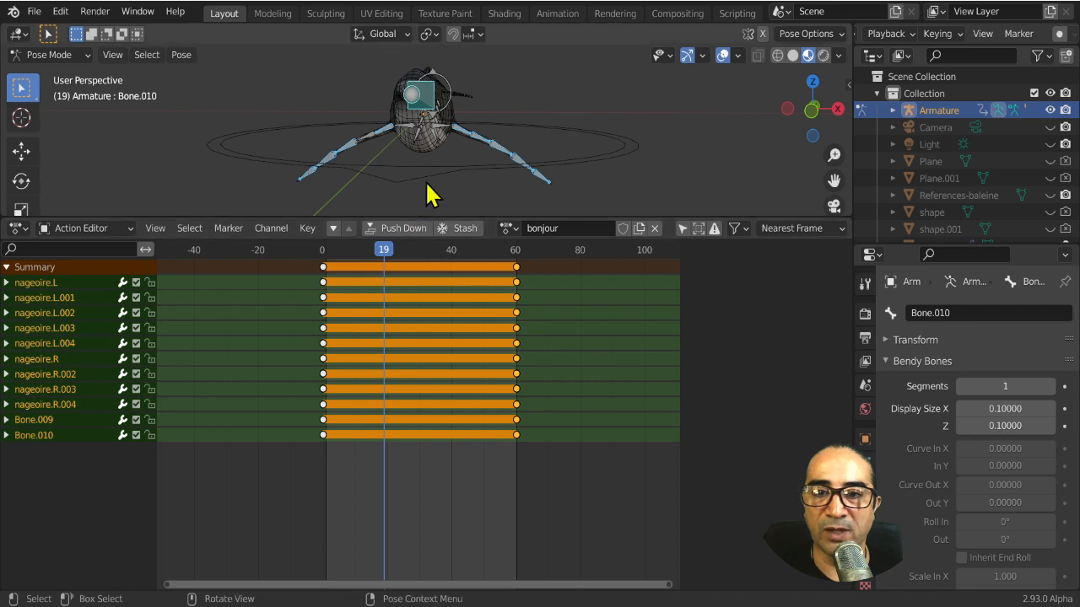
left_click(465, 138)
left_click(483, 154)
middle_click_drag(482, 143, 487, 138)
key("KP_1")
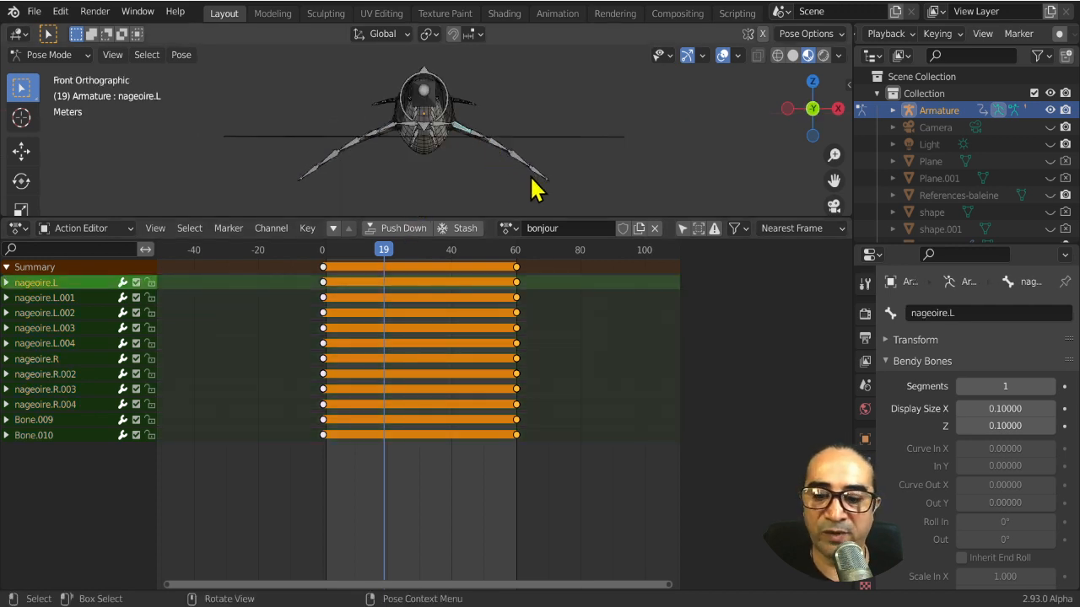
key("r")
left_click(526, 124)
left_click(479, 124)
key("r")
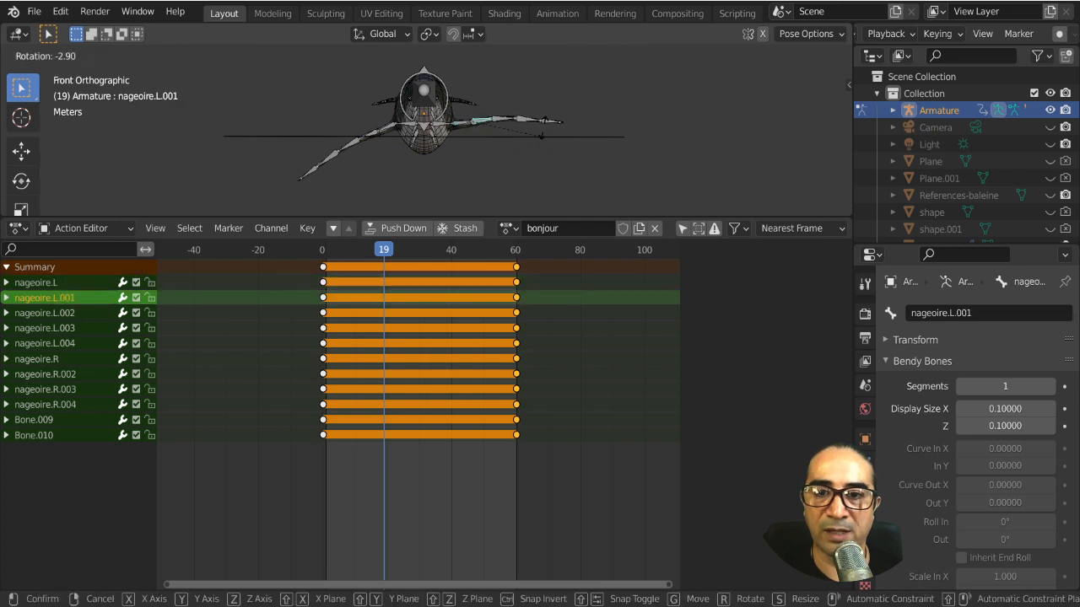
left_click(514, 118)
Try curling the left fin upward by rotating nageoire.L.002 and nageoire.L.003
left_click(546, 148)
key("r")
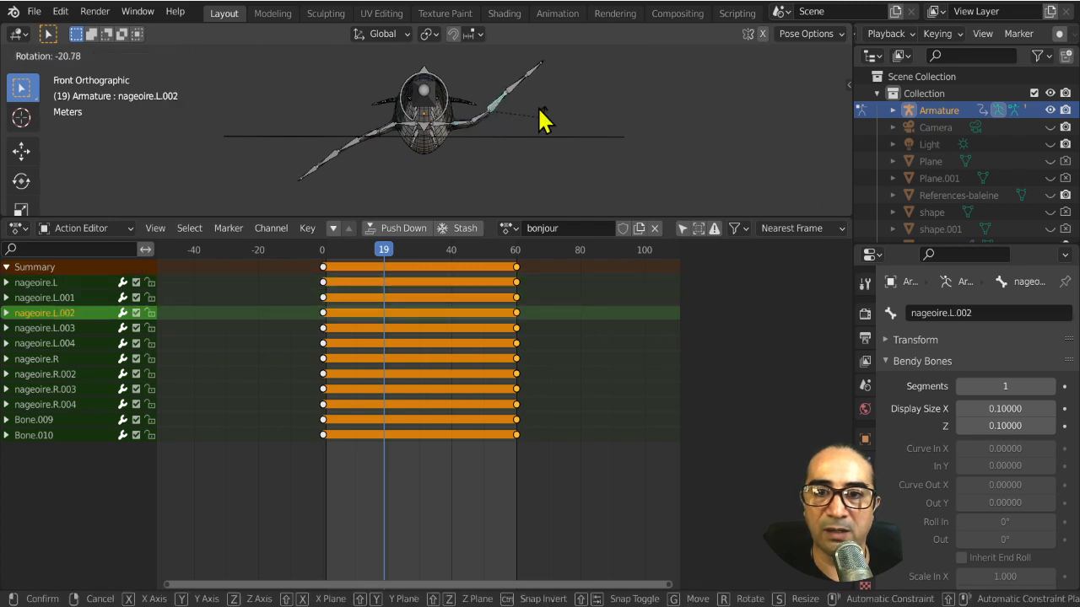
left_click(543, 122)
left_click(528, 127)
key("r")
left_click(544, 114)
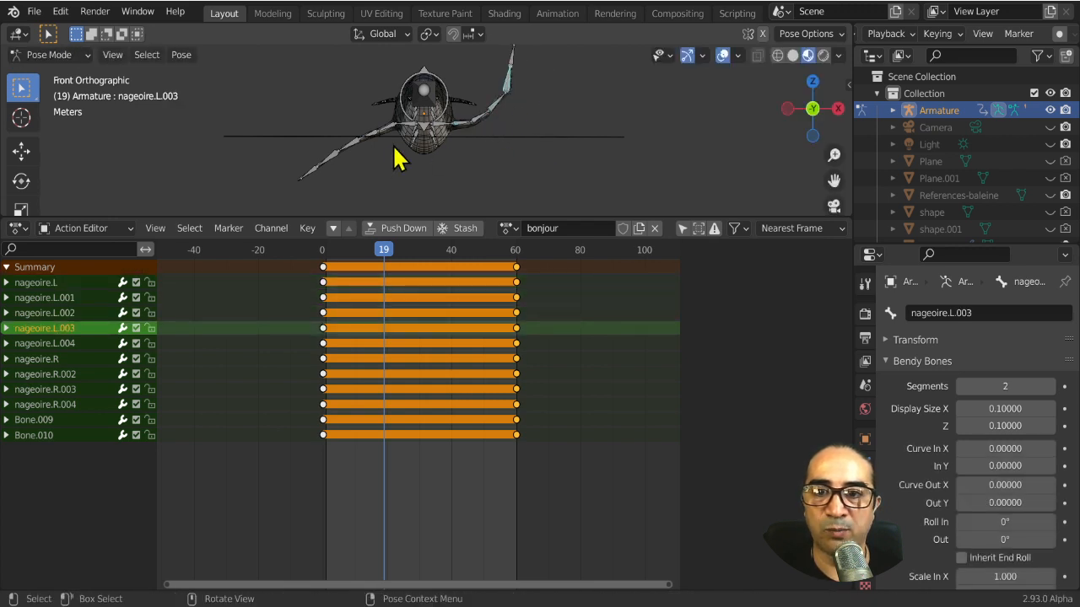
Try curving the right fin upward by rotating nageoire.R.002, nageoire.R.003 and nageoire.R.004
left_click(354, 151)
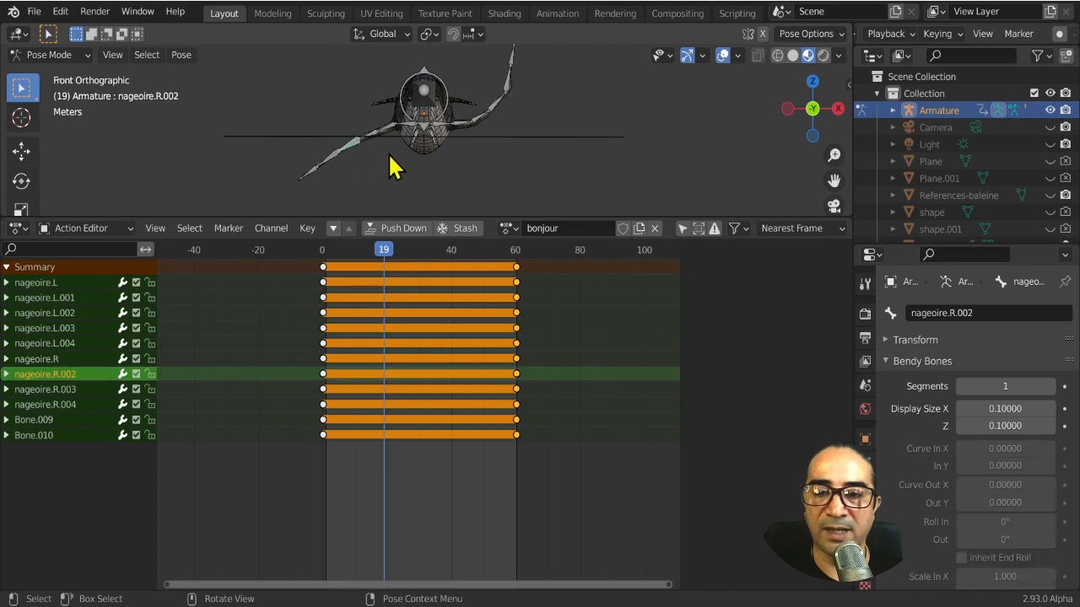
key("r")
left_click(342, 164)
left_click(349, 168)
key("r")
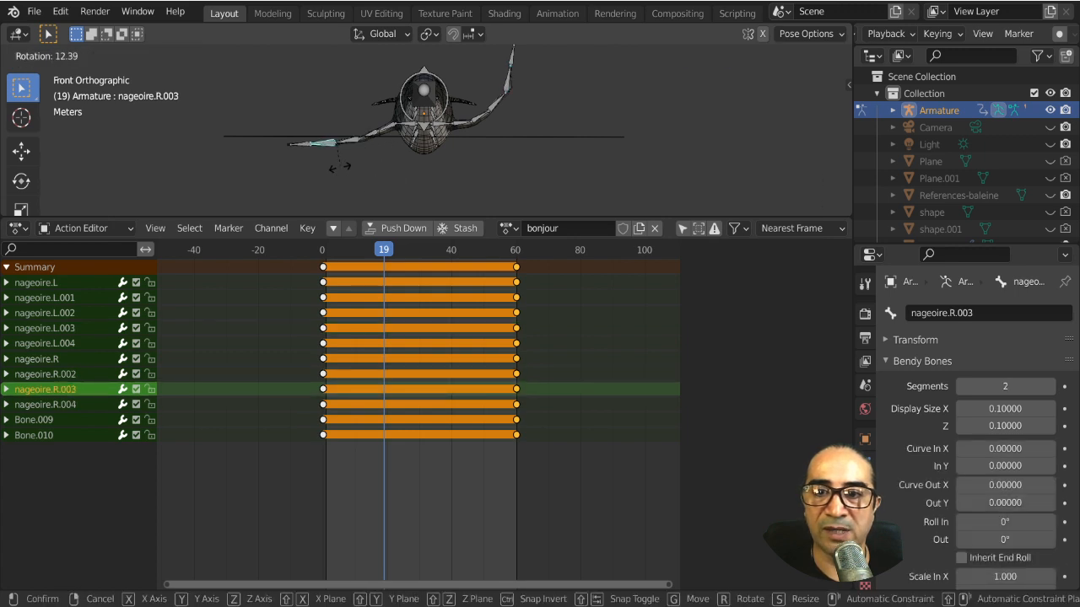
left_click(342, 168)
left_click(304, 150)
key("r")
left_click(447, 171)
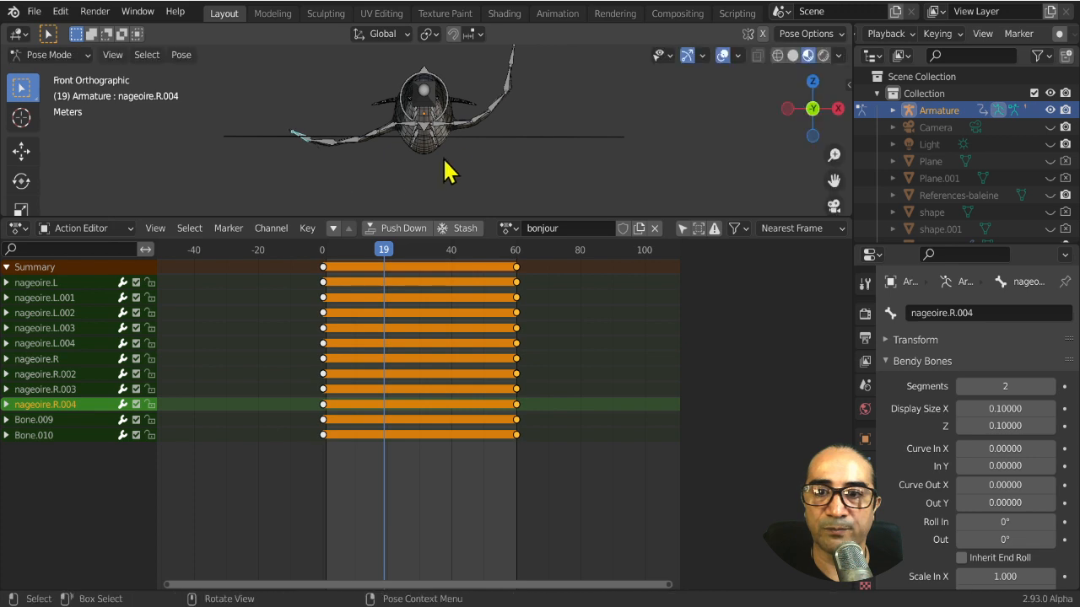
Turn on automatic keyframing and select the nageoire.L bone at frame 18
left_click(485, 148)
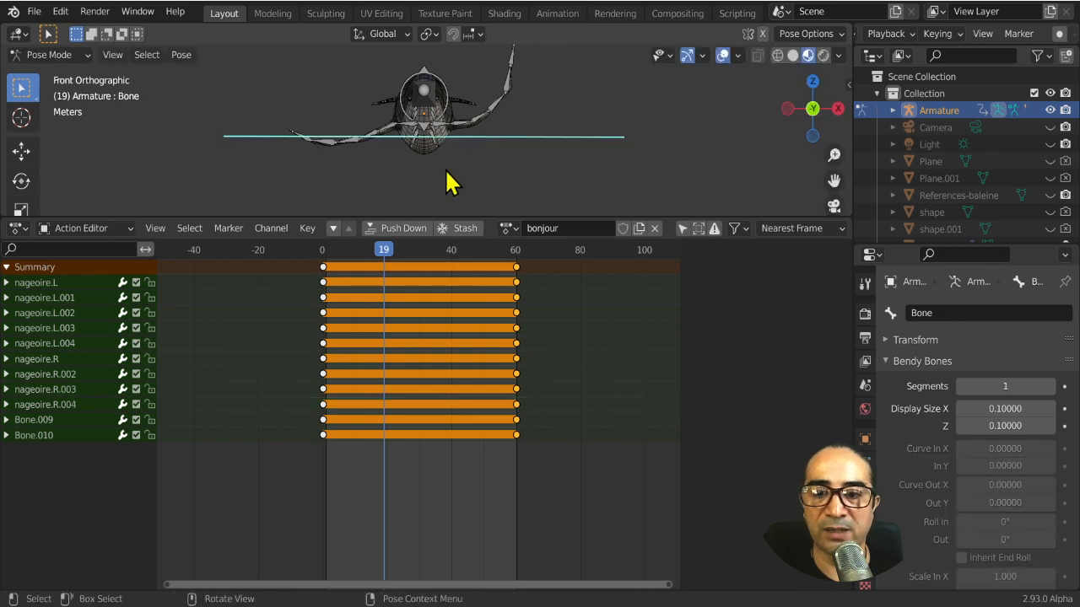
scroll(959, 34, "down", 5)
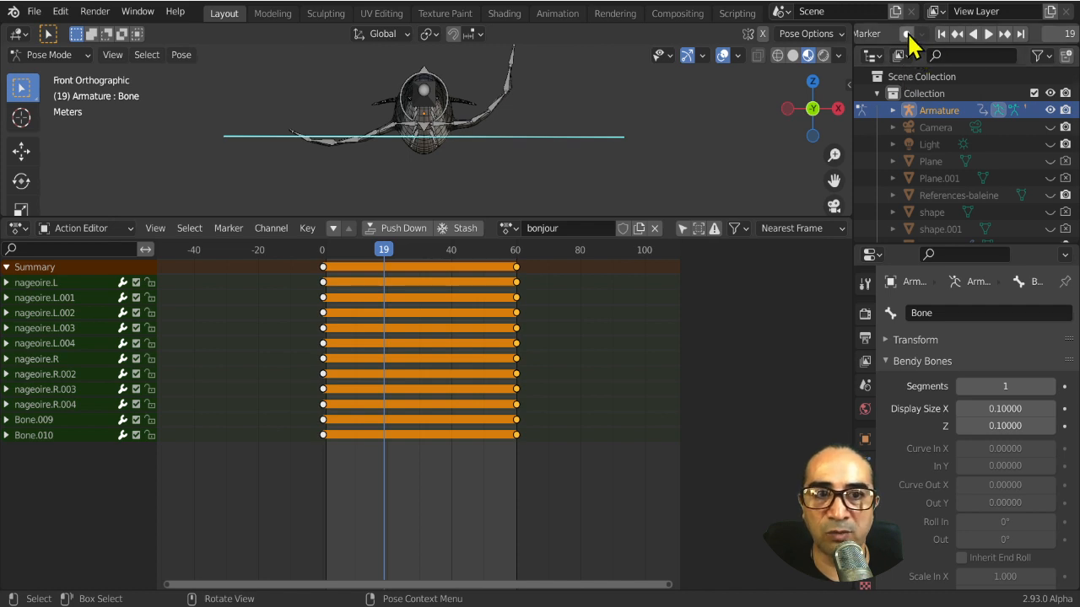
key("Left")
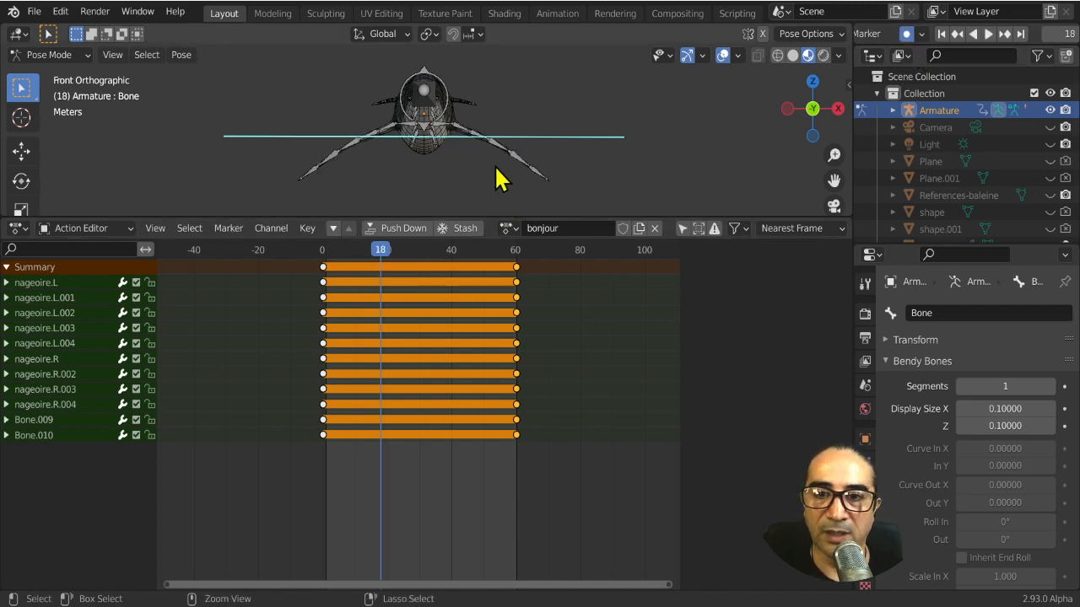
left_click(468, 137)
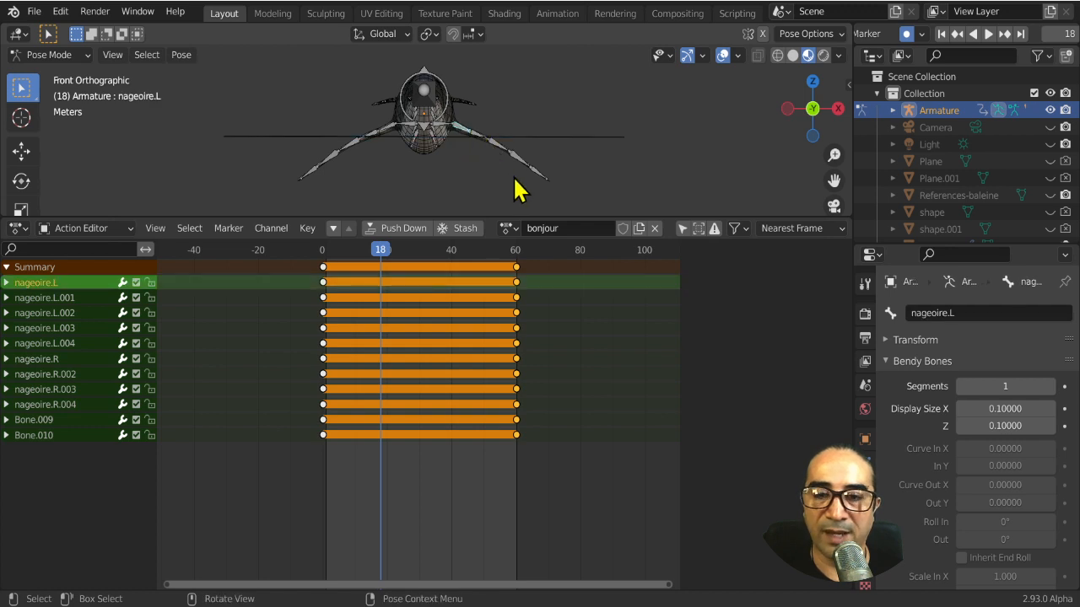
Raise the left fin at frame 18 in front view by rotating nageoire.L, nageoire.L.001 and nageoire.L.002
key("r")
left_click(595, 162)
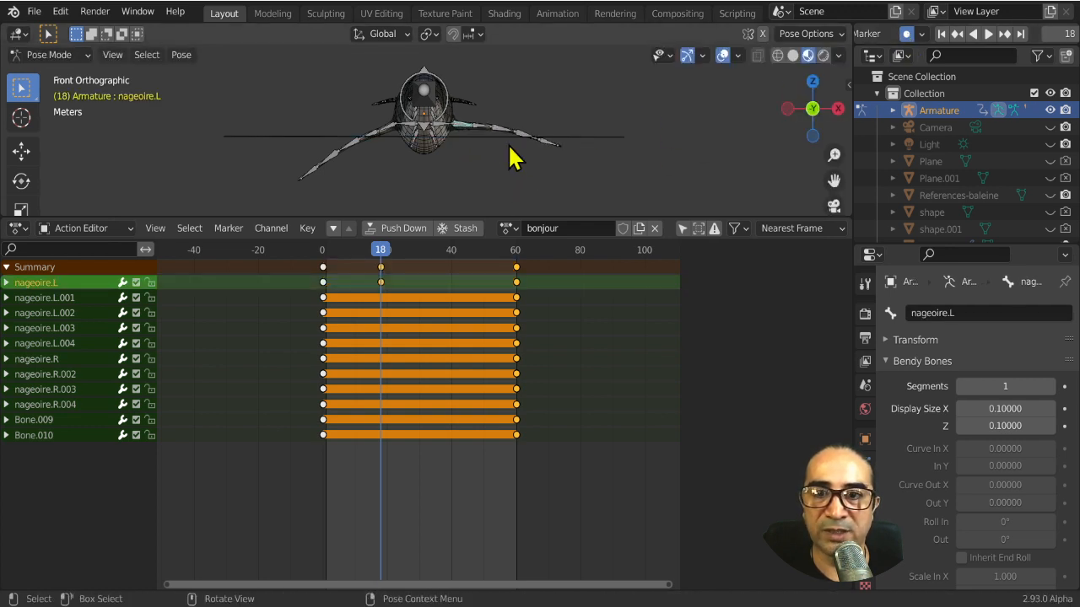
left_click(477, 135)
key("r")
left_click(523, 152)
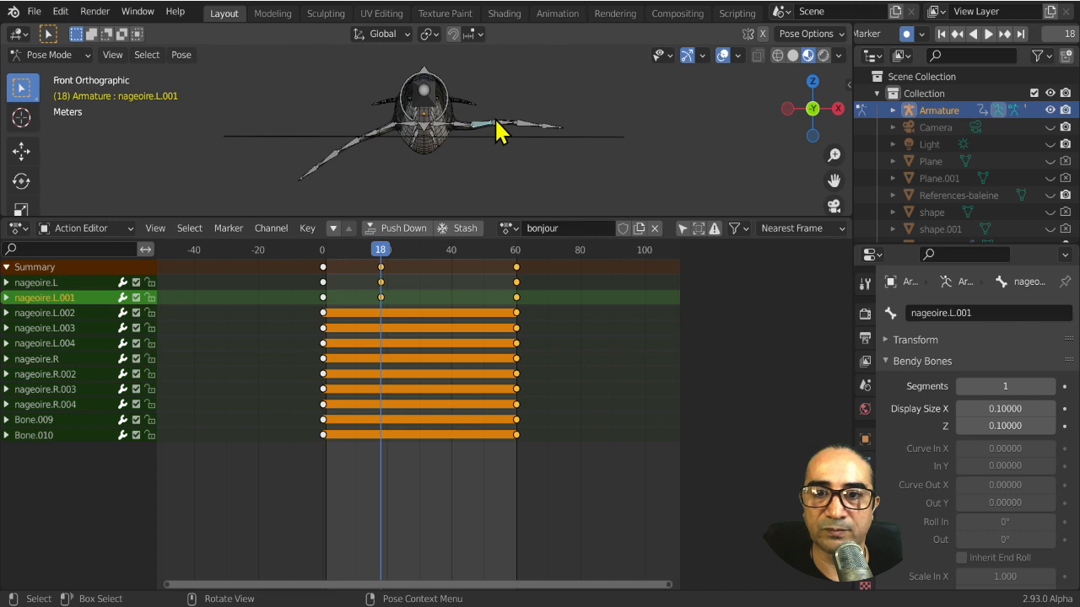
left_click(495, 123)
key("r")
left_click(564, 145)
Curl the left fin further upward at frame 18 by rotating nageoire.L, nageoire.L.003 and nageoire.L.002
left_click(465, 133)
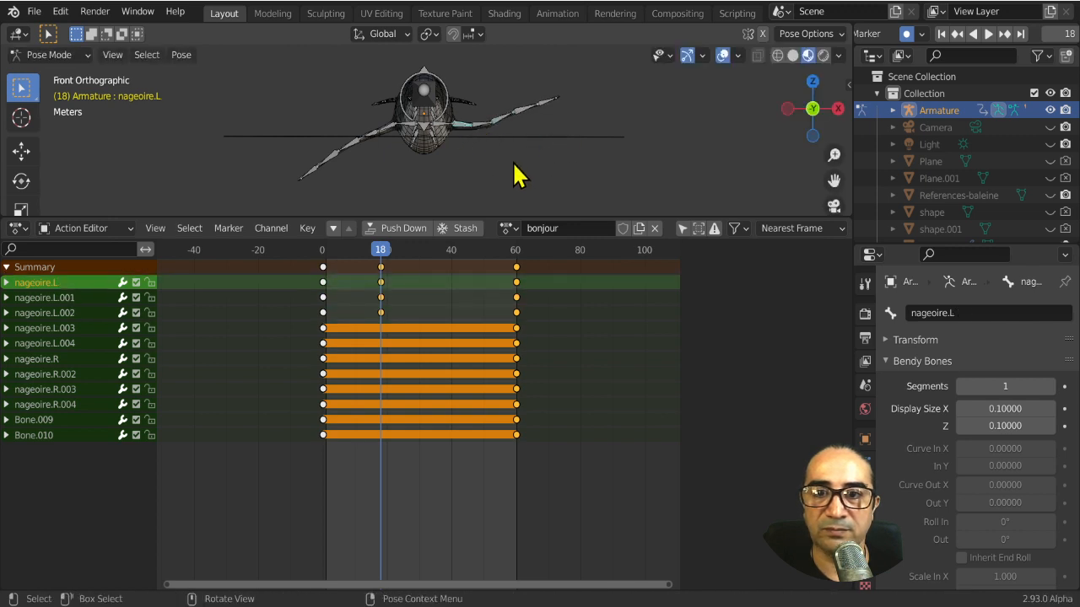
key("r")
left_click(514, 96)
left_click(516, 96)
key("r")
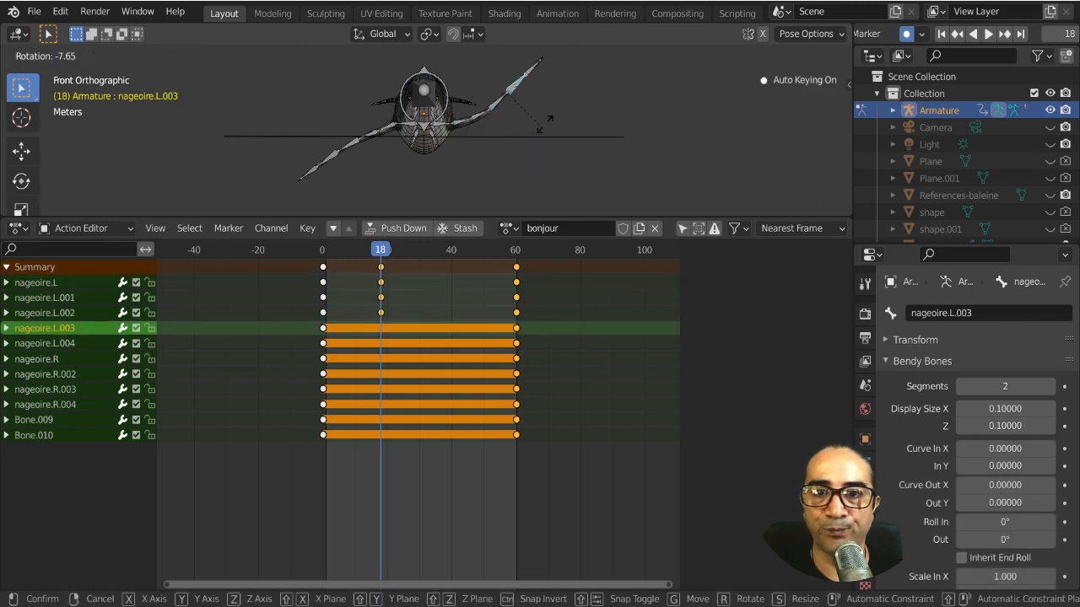
left_click(523, 110)
left_click(493, 106)
key("r")
left_click(549, 135)
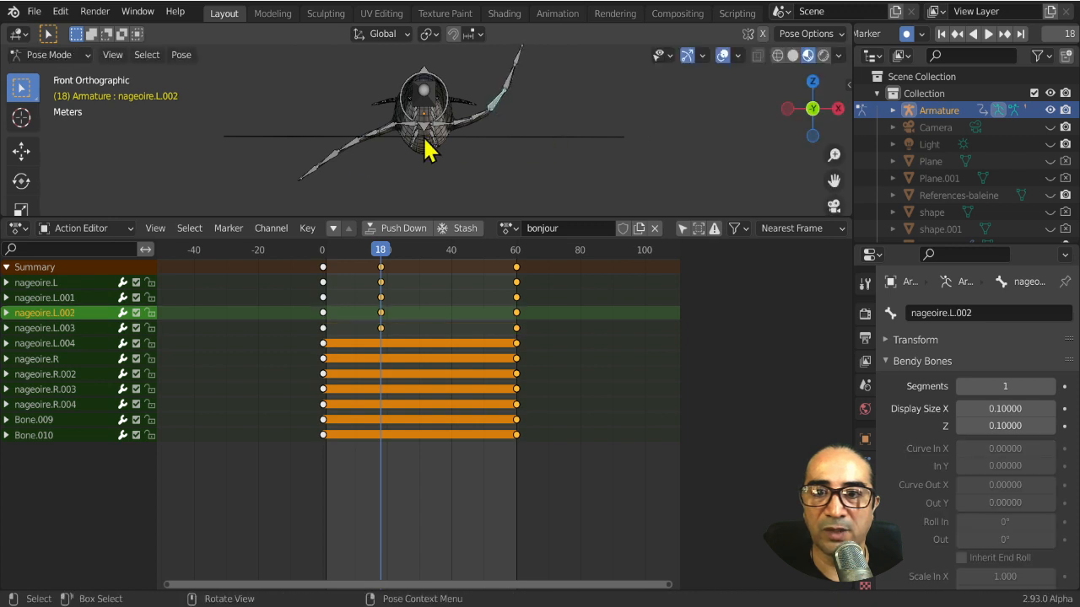
Curve the right fin upward at frame 18 by rotating nageoire.R.003 and nageoire.R.002
left_click(323, 173)
key("r")
left_click(349, 160)
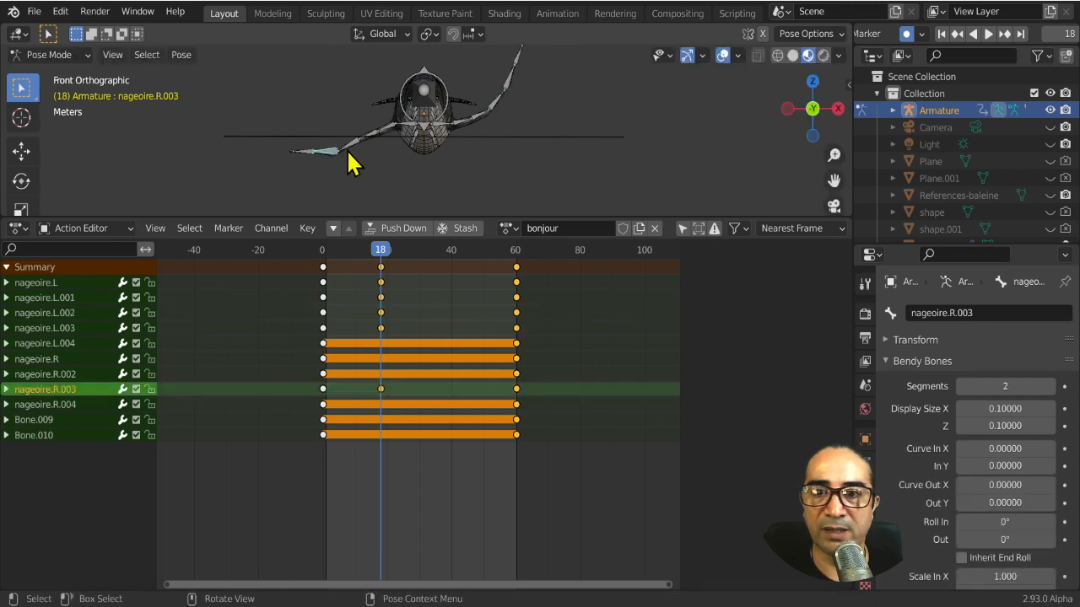
left_click(397, 160)
key("r")
left_click(475, 149)
Try tilting the whole whale at frame 18 by rotating the root Bone, and play the animation from frame 0
left_click(521, 156)
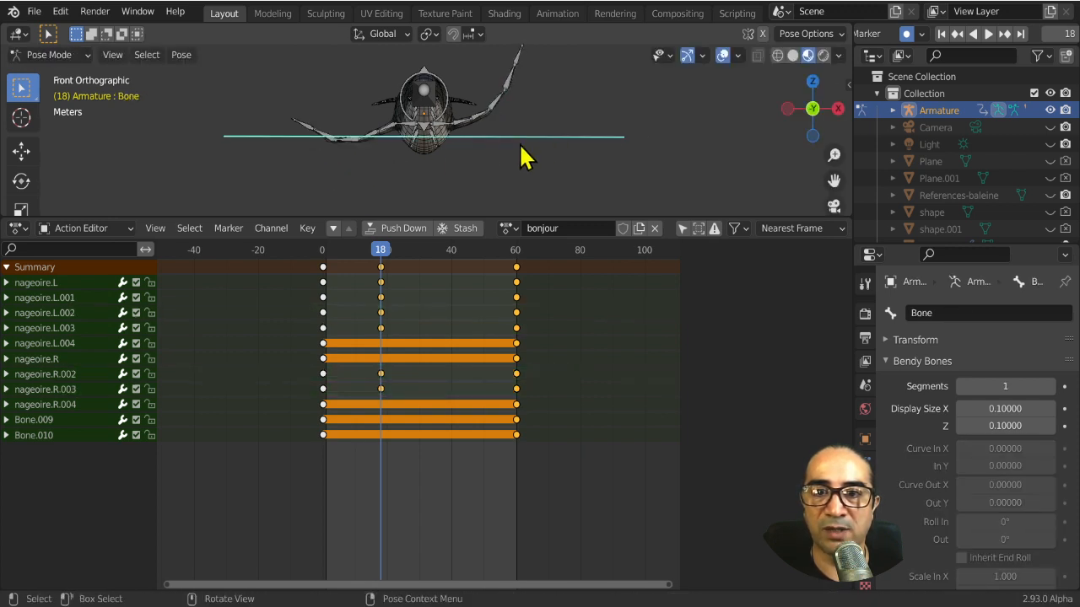
key("r")
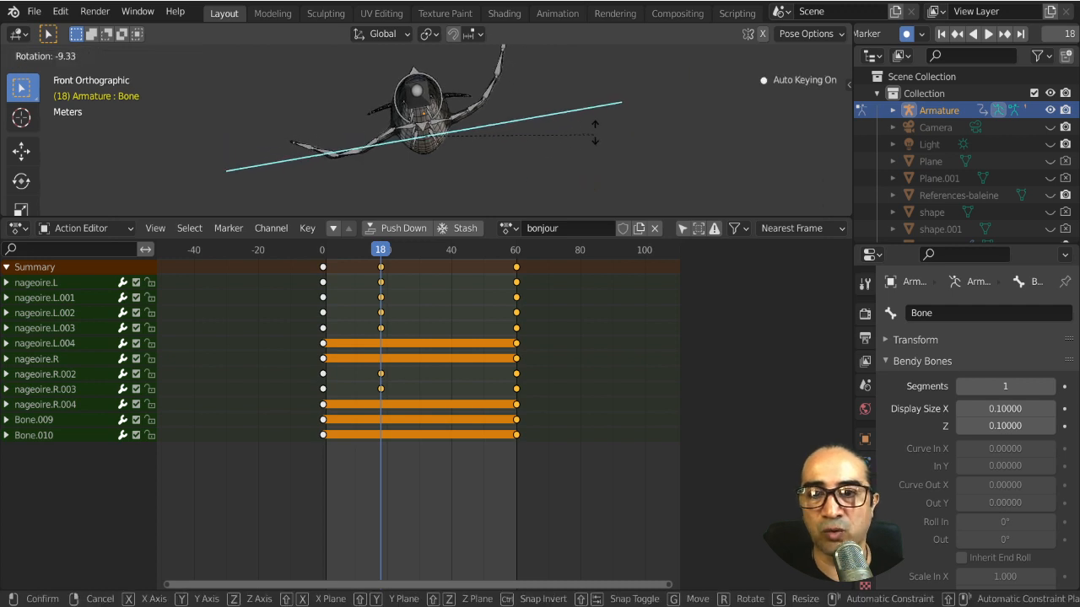
left_click(597, 118)
left_click(322, 250)
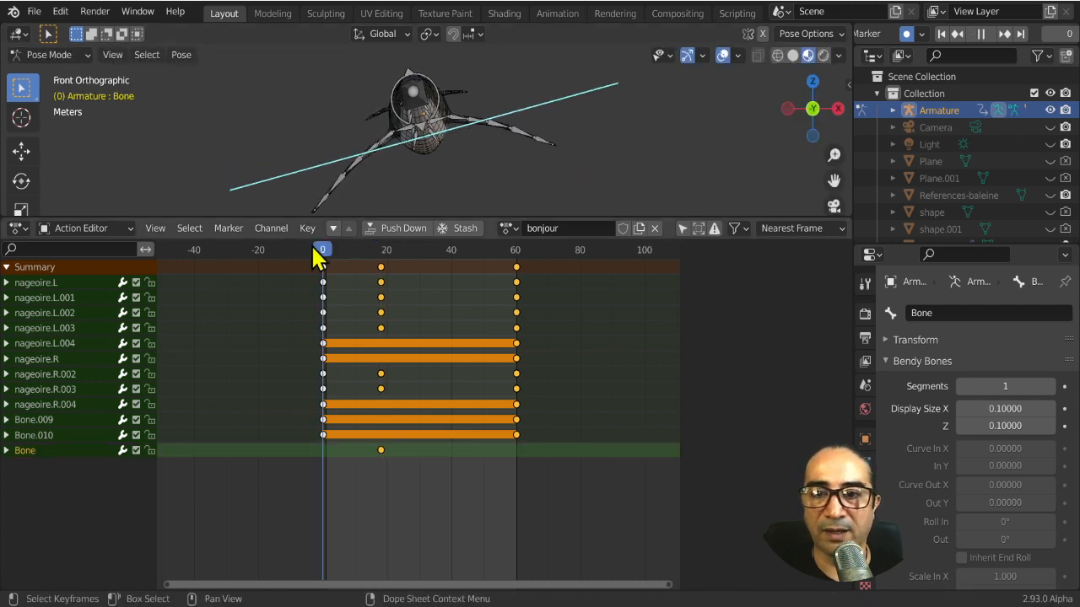
key("space")
key("Escape")
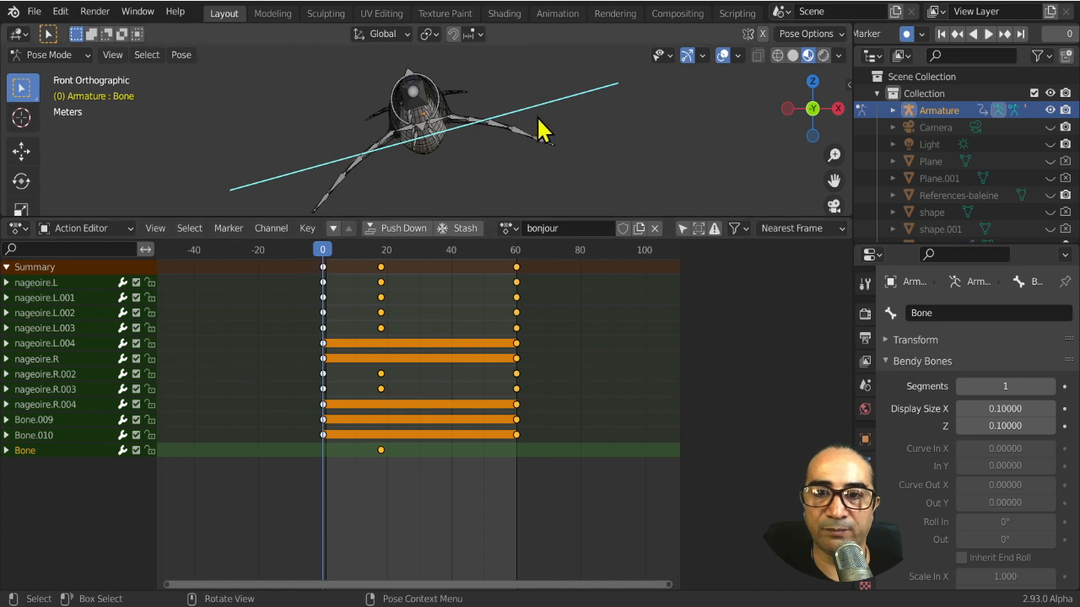
Key the root Bone with its rotation cleared at frame 0 and play the animation to check the tilt
key("alt+r")
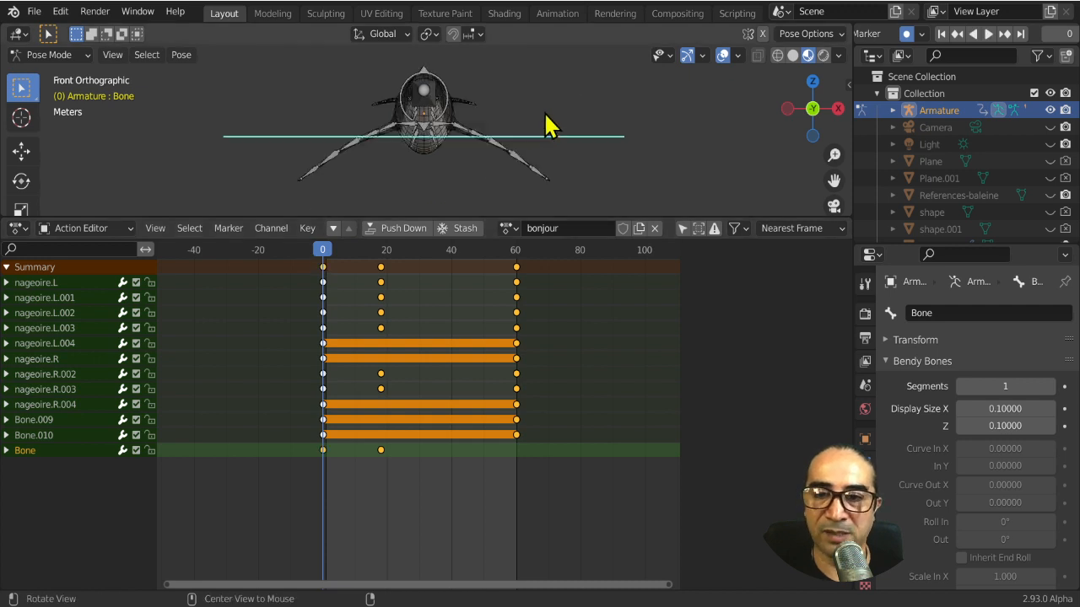
left_click_drag(322, 257, 380, 262)
left_click(323, 259)
key("space")
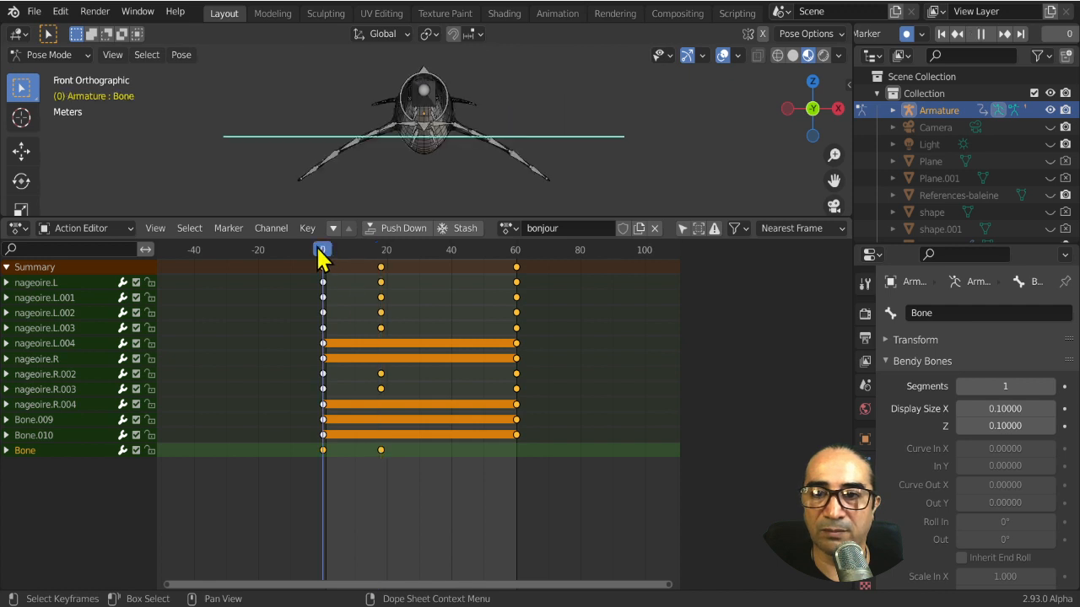
Delete the root Bone's keyframe at frame 18
left_click(383, 453)
key("x")
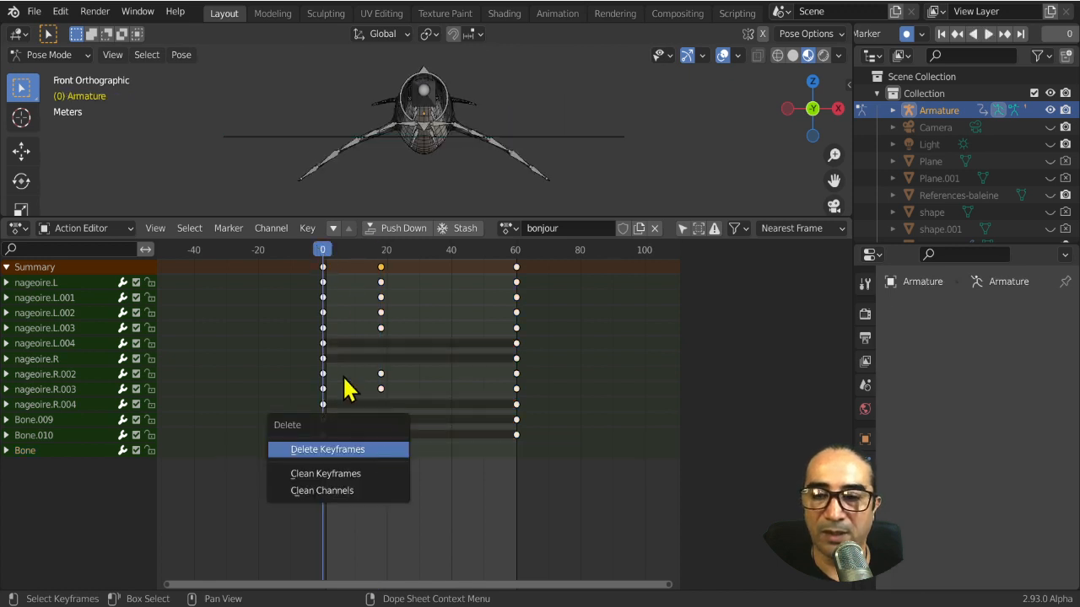
key("Return")
Tilt the whole whale at frame 18 by rotating the root Bone, and return to frame 0
left_click_drag(333, 257, 384, 264)
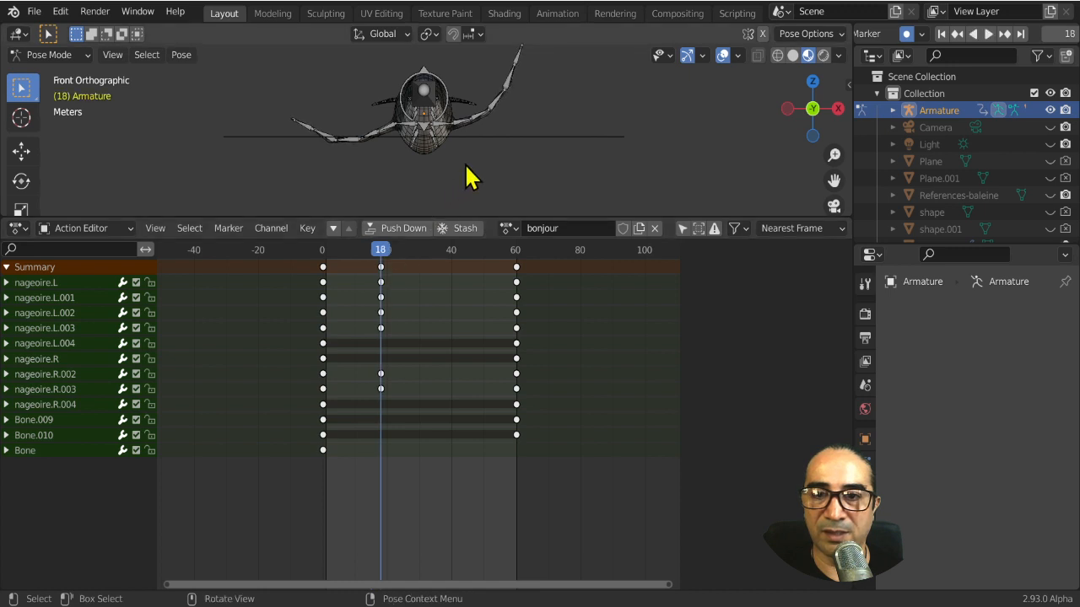
left_click(501, 140)
key("r")
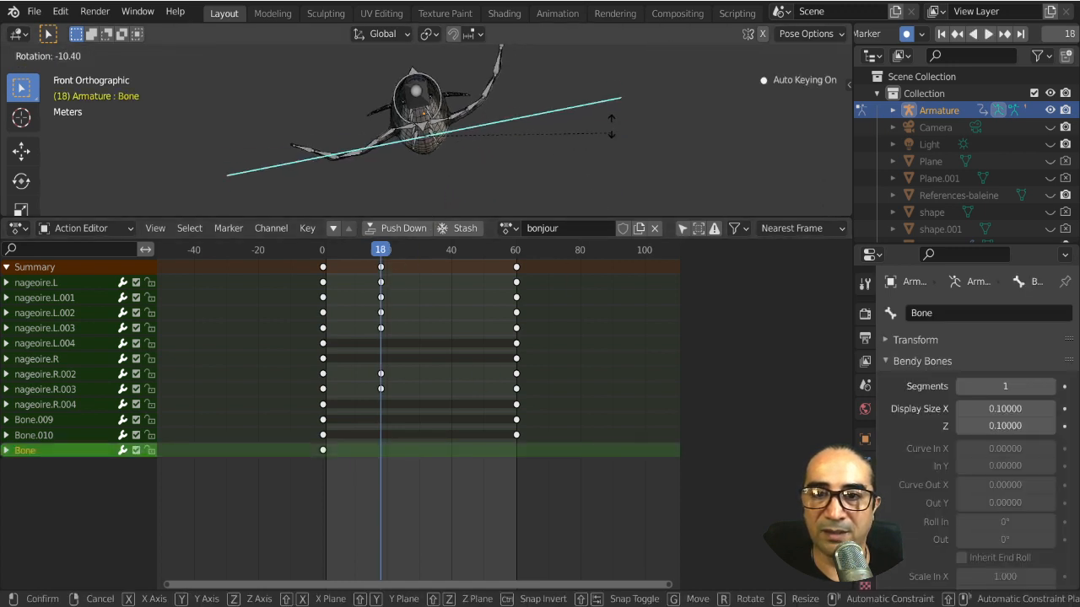
left_click(323, 301)
left_click(323, 251)
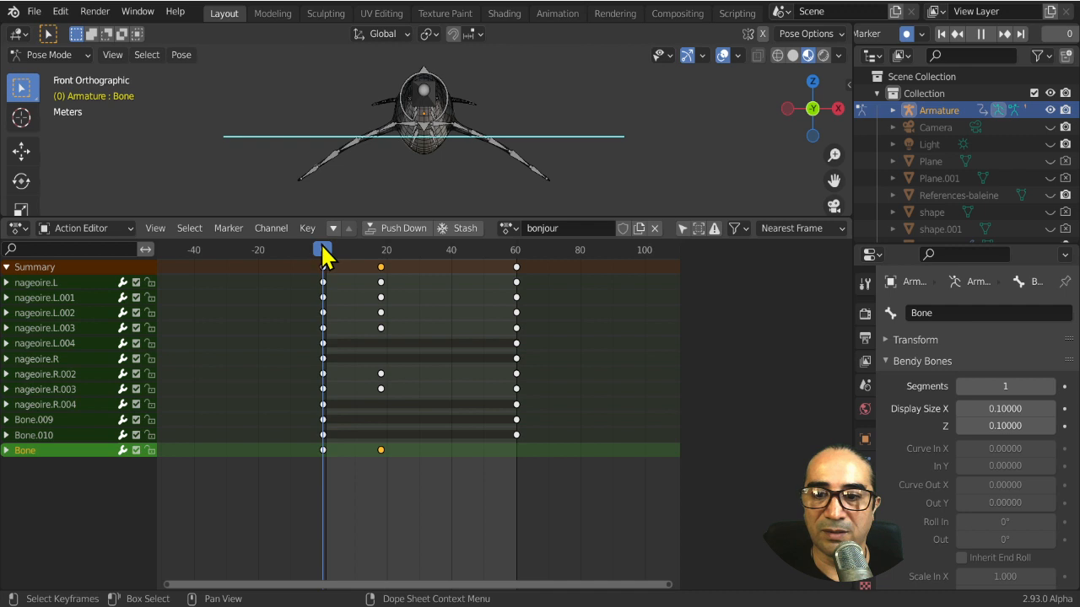
Clear the root Bone's rotation at frame 60 and scrub through the animation in a perspective view
left_click_drag(323, 252, 517, 272)
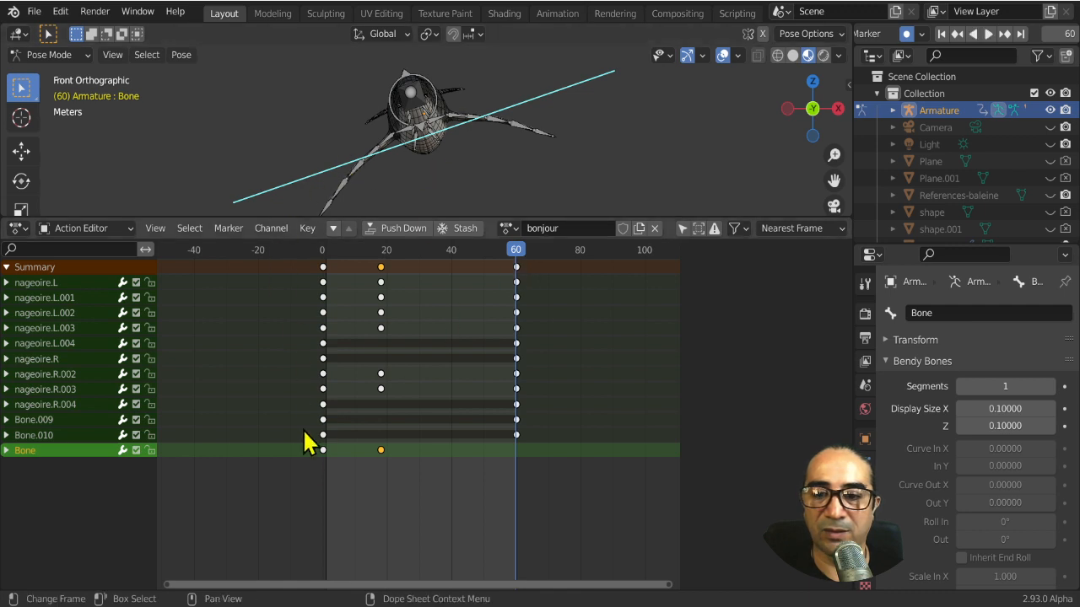
key("alt+r")
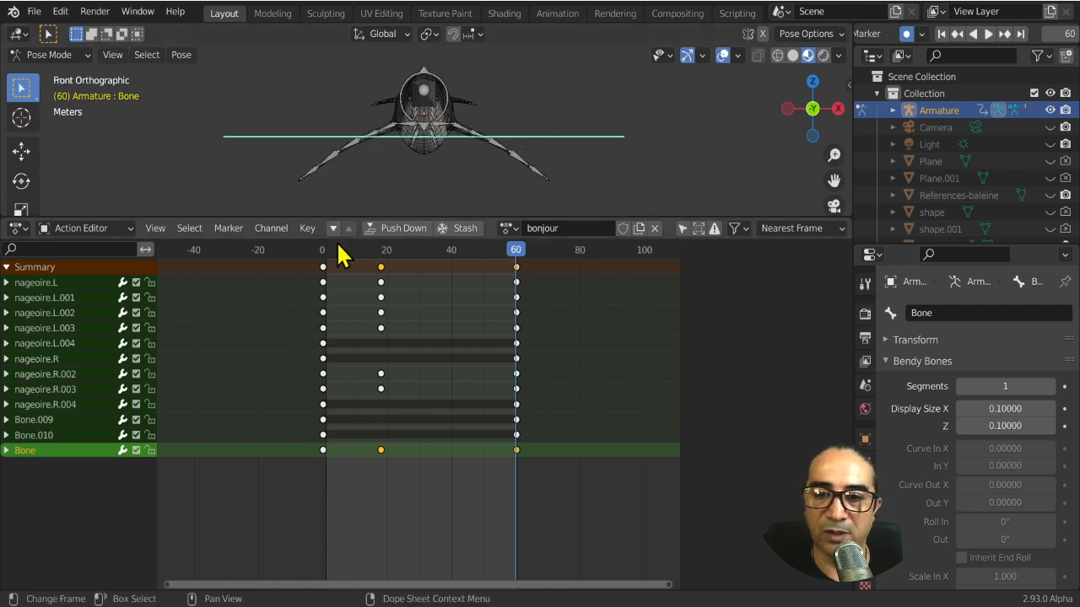
left_click_drag(345, 248, 325, 283)
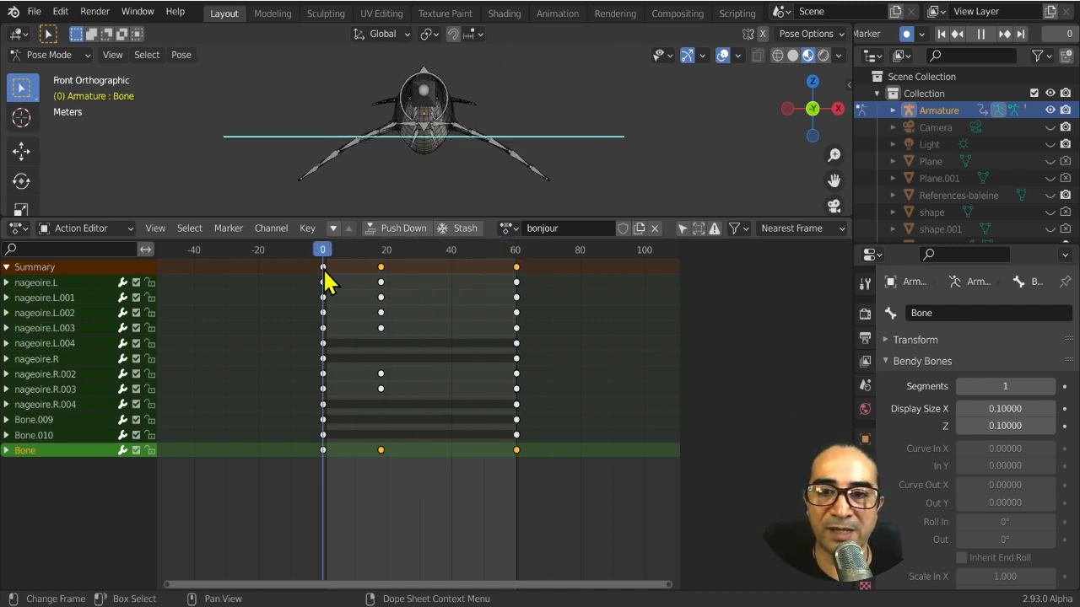
middle_click_drag(429, 133, 397, 161)
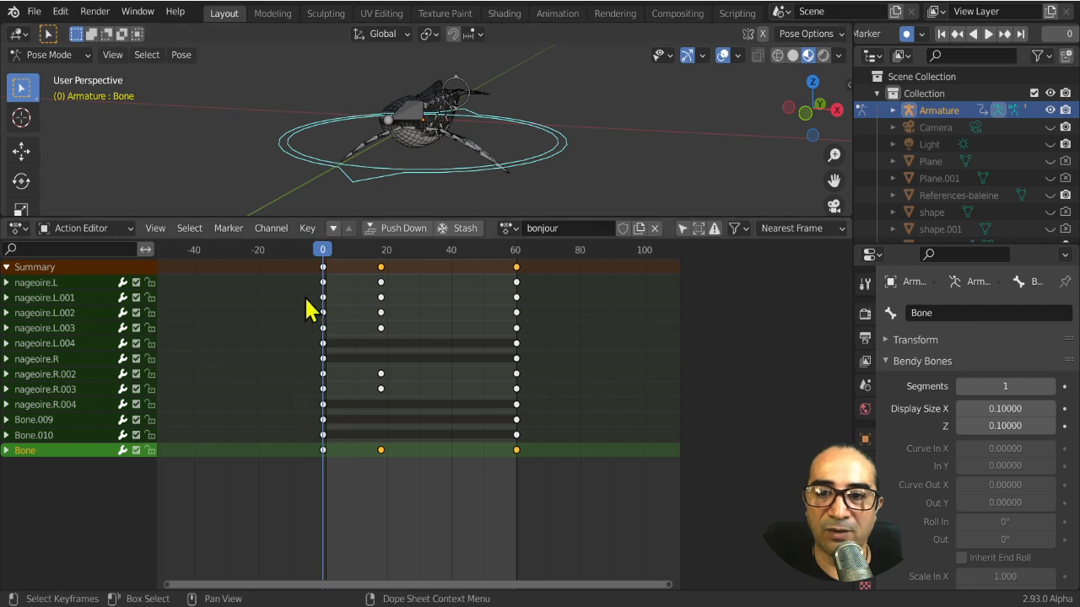
left_click_drag(322, 253, 432, 261)
Duplicate the root Bone's frame 18 keyframe to frame 46 and play the animation
left_click(385, 455)
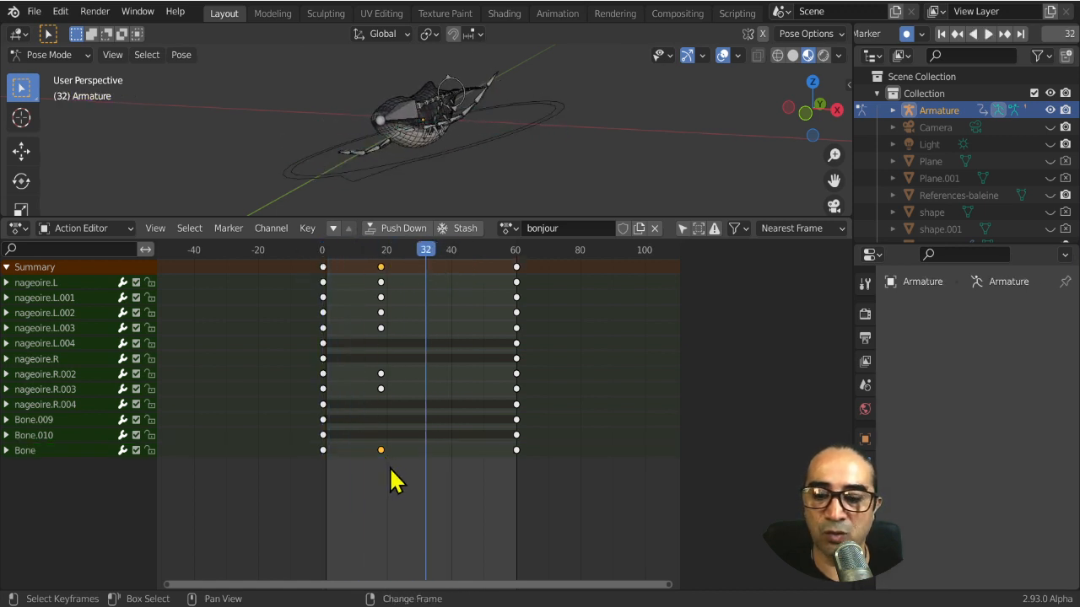
key("g")
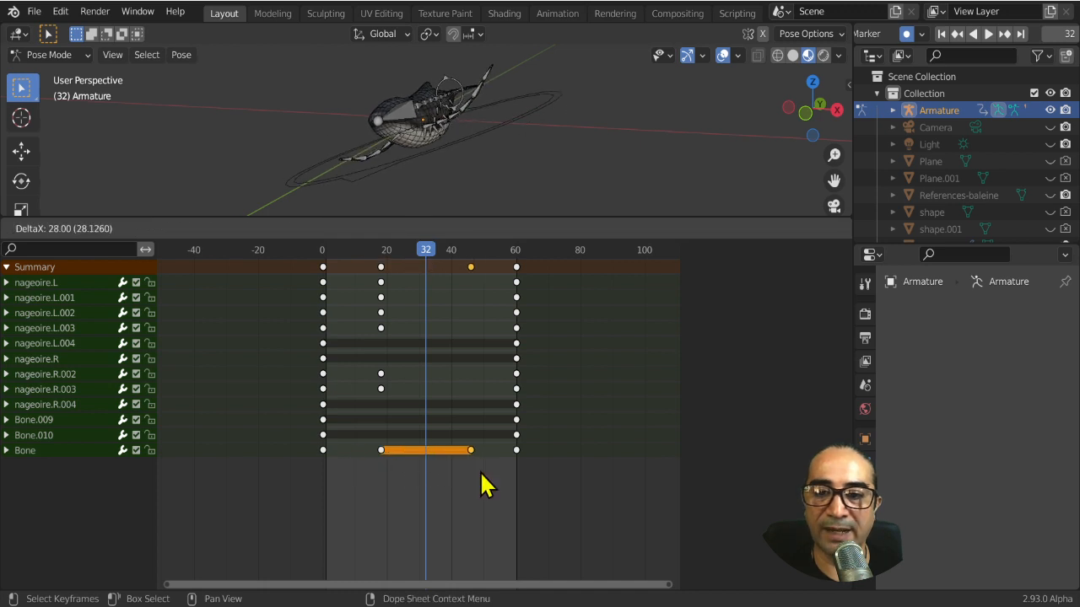
left_click(487, 485)
left_click(67, 437)
left_click(67, 449)
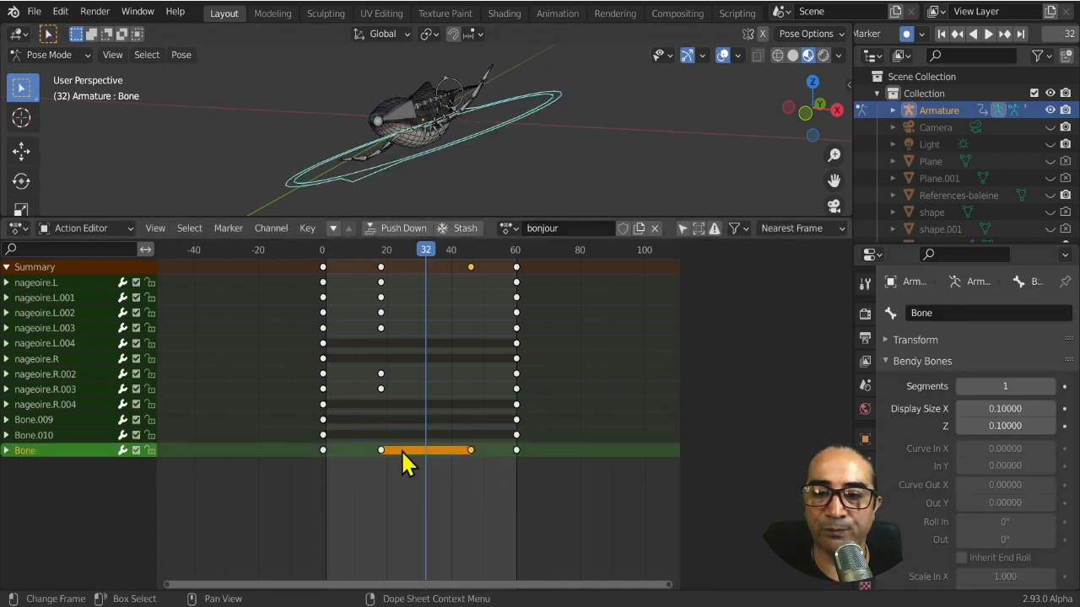
left_click(328, 251)
key("space")
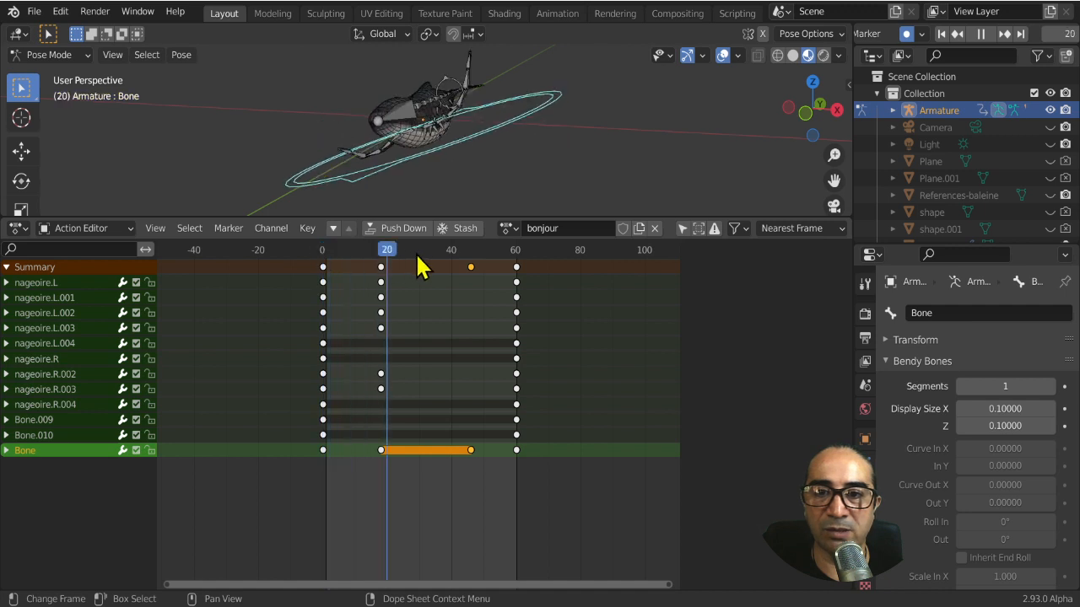
key("space")
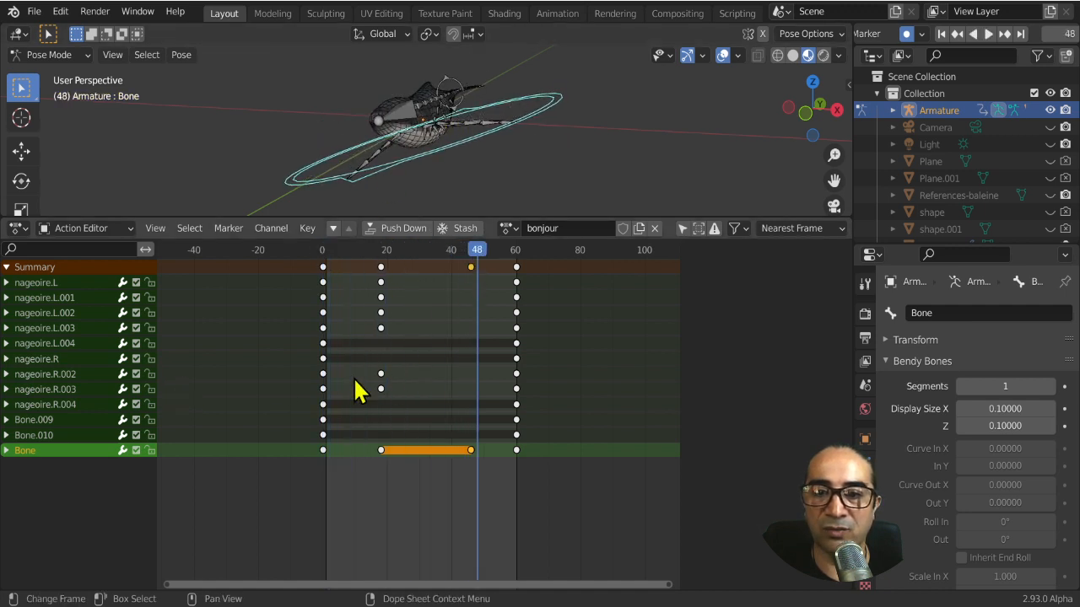
Duplicate the frame 18 keyframes of nageoire.L, nageoire.L.001, nageoire.L.002 and nageoire.L.003 to frame 46, and play the result
left_click(380, 390)
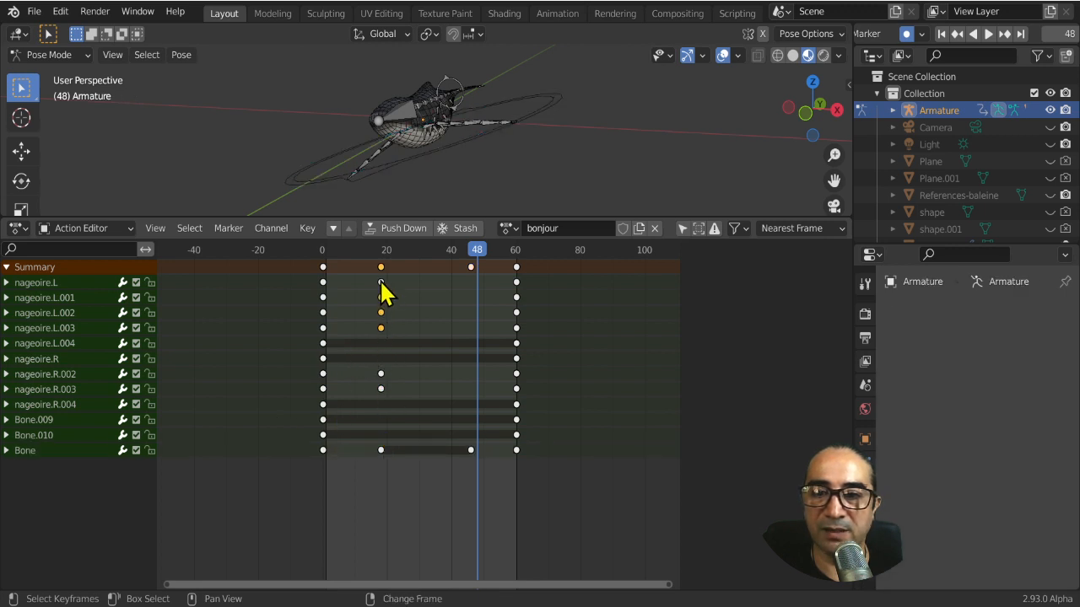
key("shift+d")
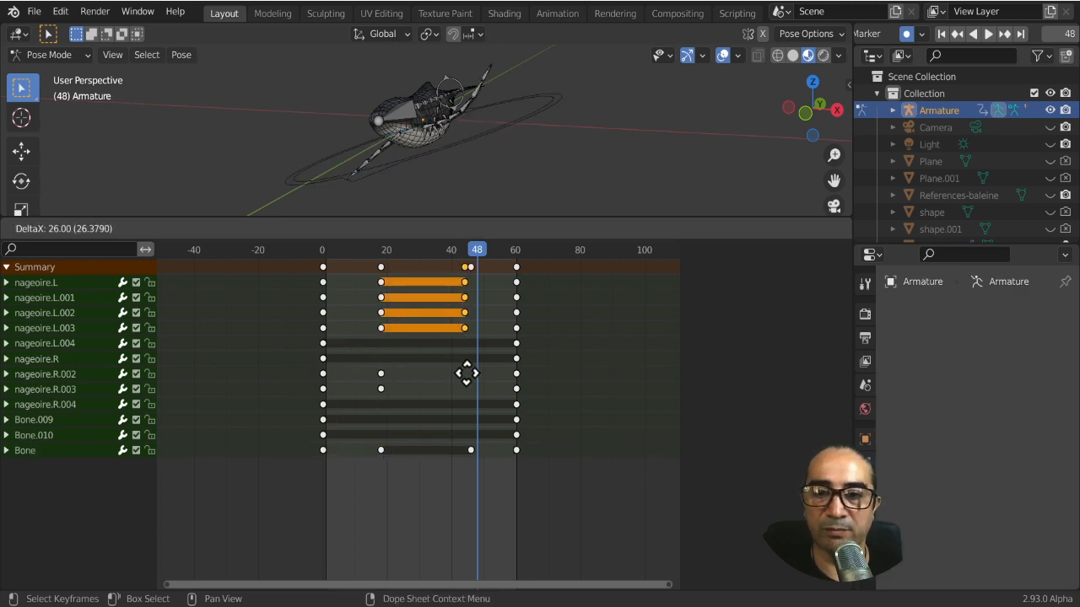
left_click(469, 373)
key("space")
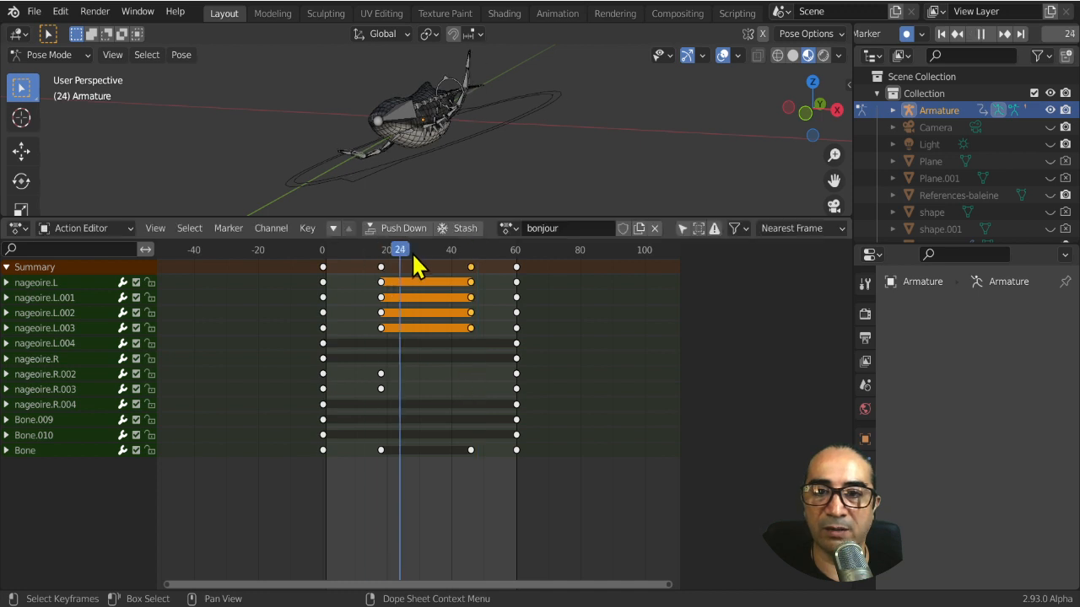
Swing the raised left fin toward the head at frame 28 by rotating nageoire.L.001 in a side view
left_click_drag(445, 258, 413, 284)
middle_click_drag(474, 139, 413, 183)
scroll(373, 109, "up", 4)
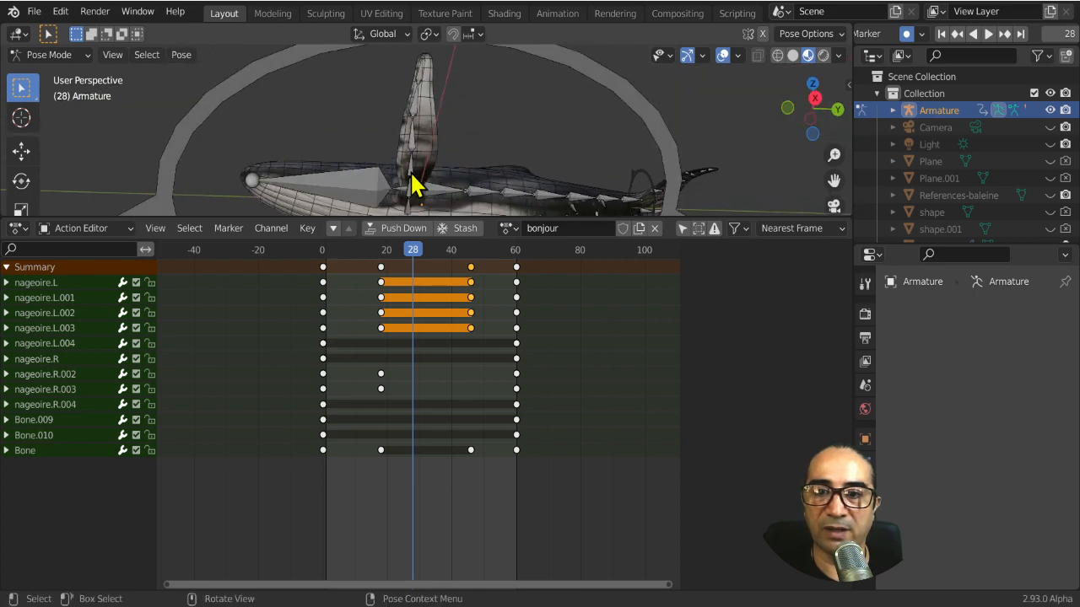
left_click(426, 200)
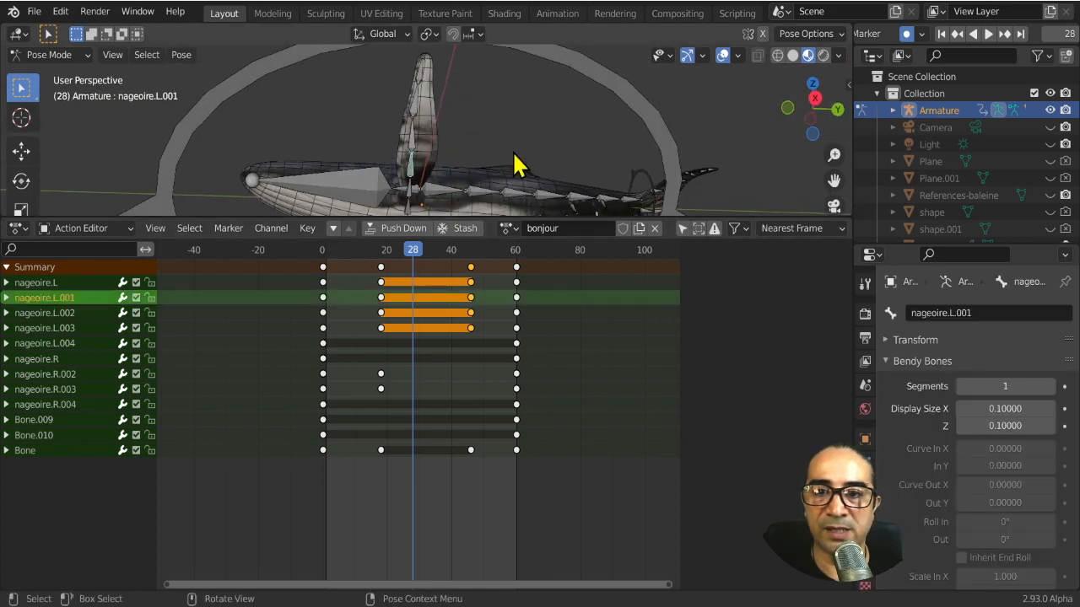
middle_click_drag(539, 194, 531, 169)
key("r")
left_click(371, 165)
Bend the outer part of the left fin at frame 28 by rotating nageoire.L.002 and nageoire.L.004
middle_click_drag(371, 164, 418, 192)
left_click(402, 159)
key("r")
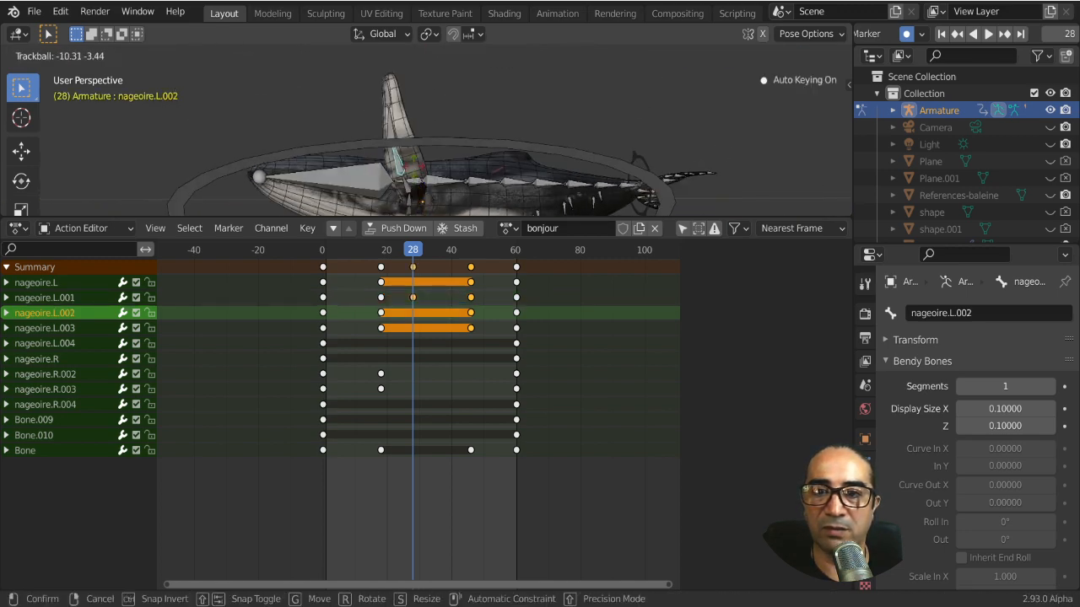
left_click(422, 180)
key("r")
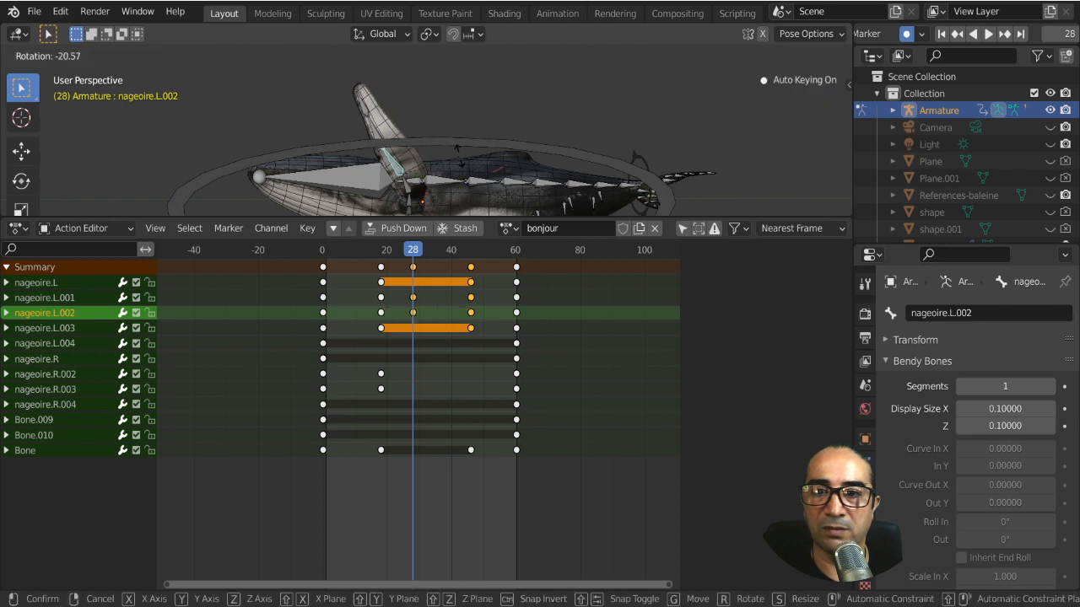
left_click(377, 152)
left_click(371, 113)
key("r")
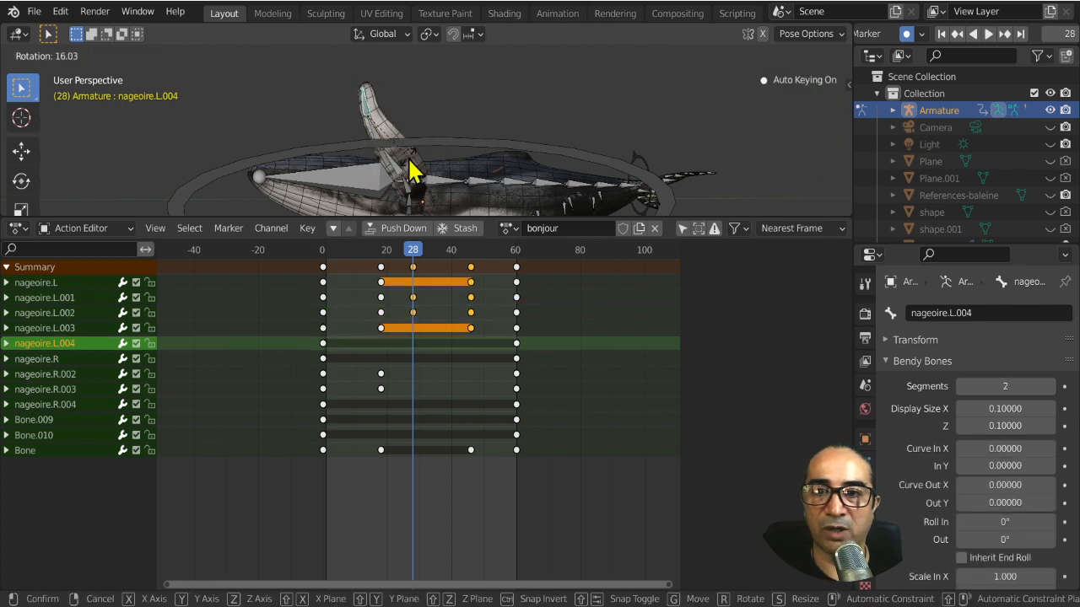
left_click(409, 160)
Move the frame 46 keyframes of nageoire.L, nageoire.L.001, nageoire.L.002 and nageoire.L.003 to frame 36, leaving the root Bone's keyframe in place
left_click_drag(364, 255, 470, 271)
left_click(471, 270)
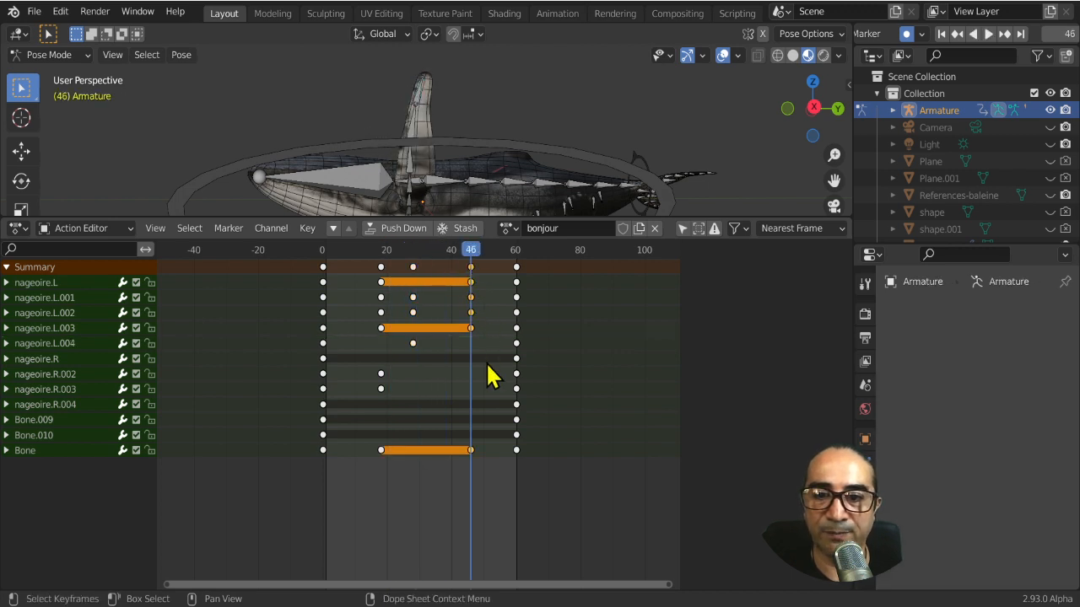
left_click_drag(486, 361, 454, 280)
key("g")
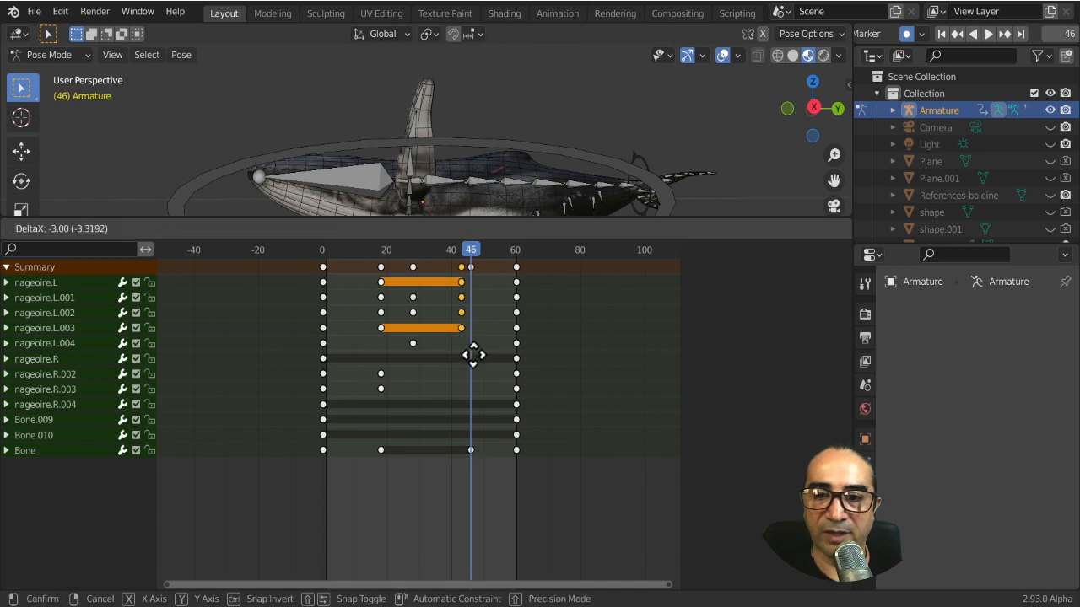
left_click(458, 354)
Shift the left fin's frame 28 keyframes to frame 27
left_click(413, 268)
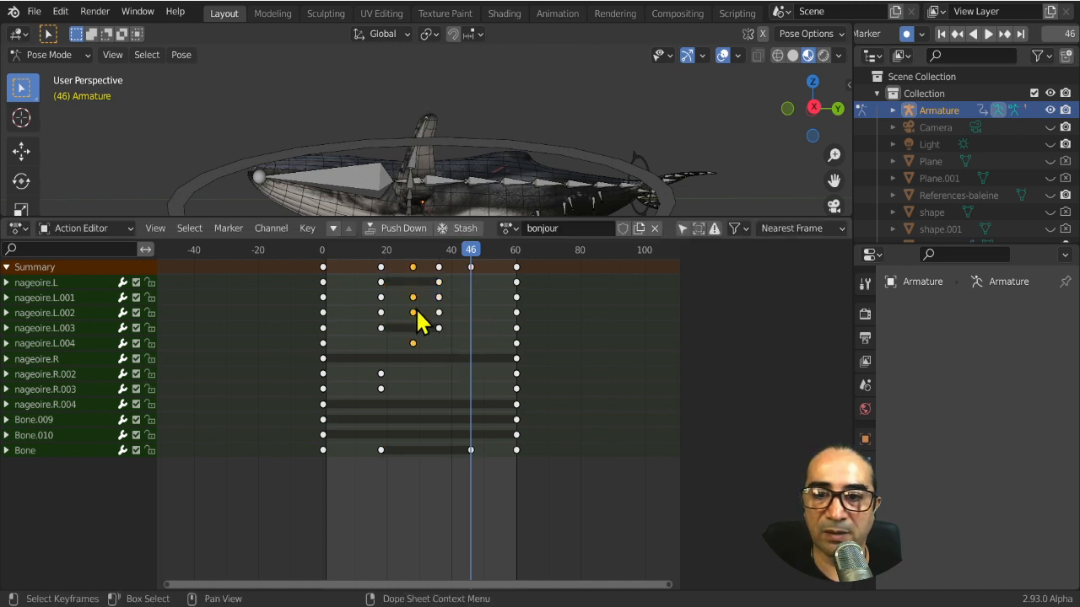
key("g")
left_click(412, 326)
left_click(413, 337)
left_click(438, 267)
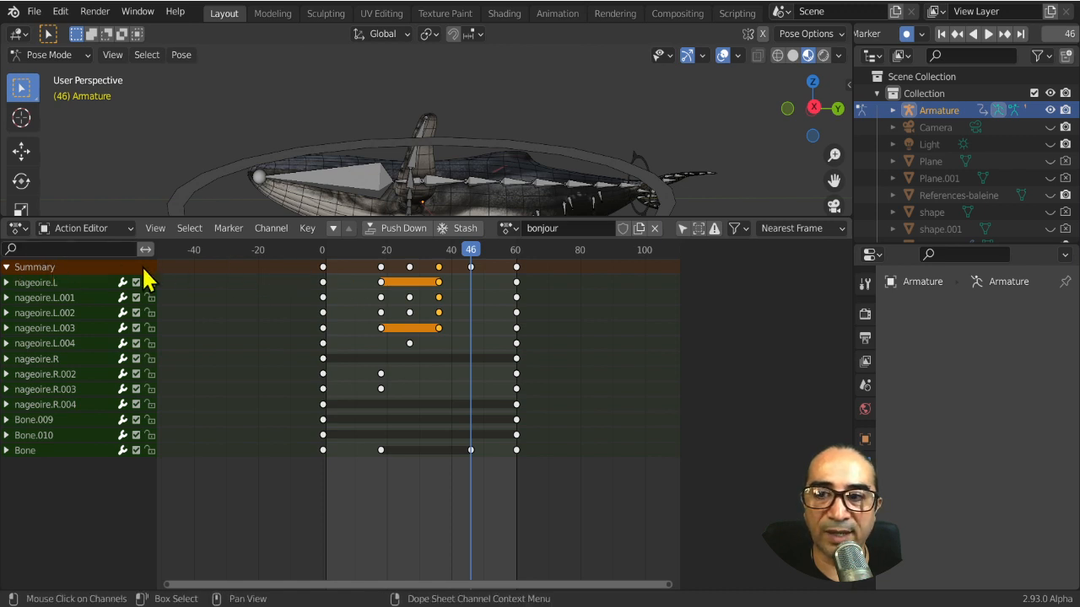
Try slightly earlier and later timings for the left fin's frame 27 keyframes
left_click(409, 267)
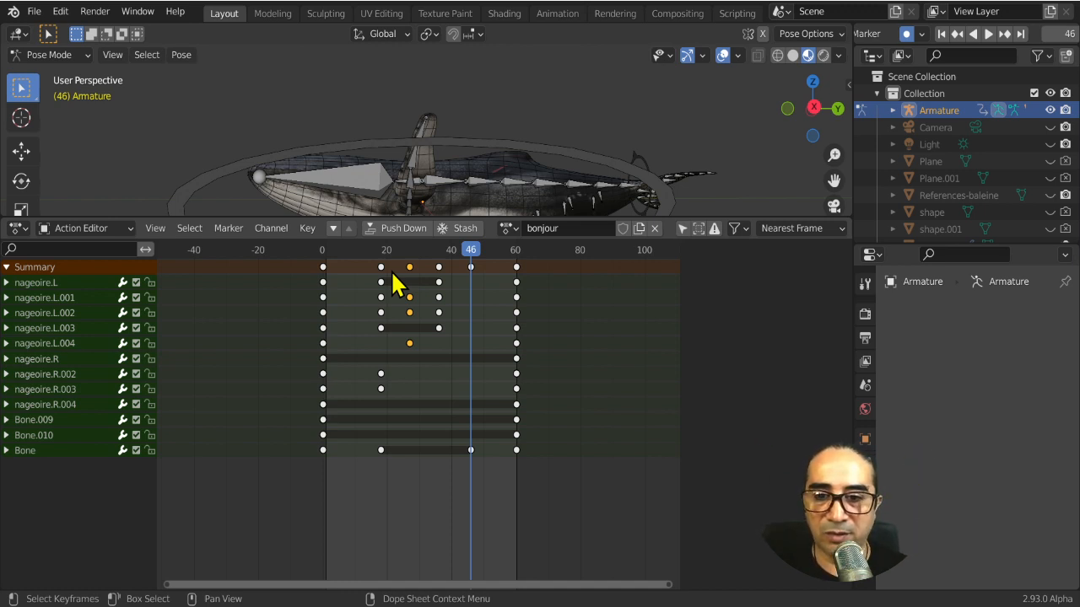
key("g")
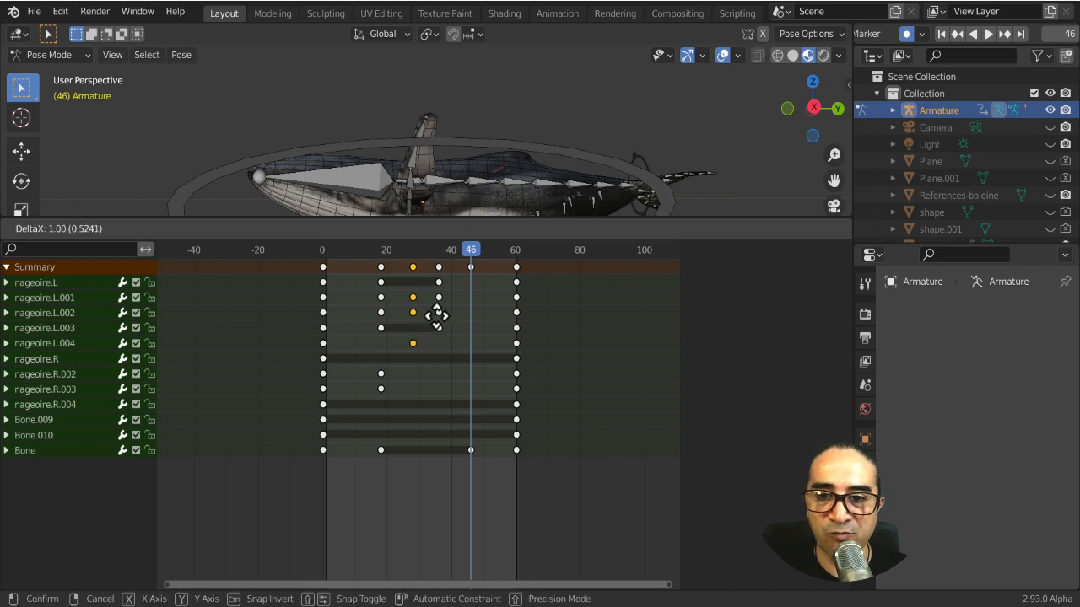
left_click(403, 305)
key("g")
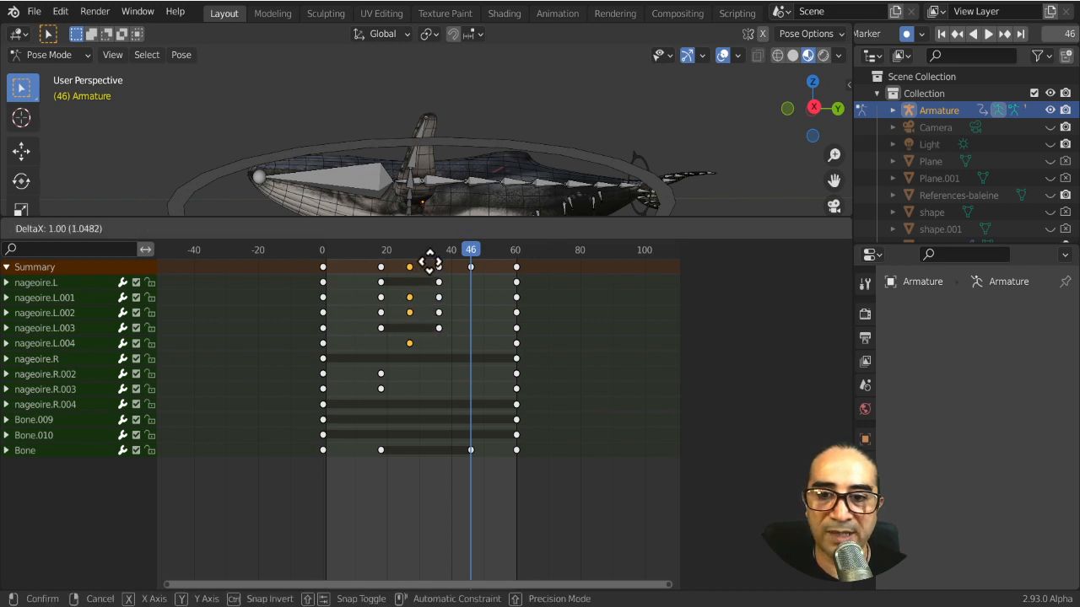
left_click(424, 455)
key("g")
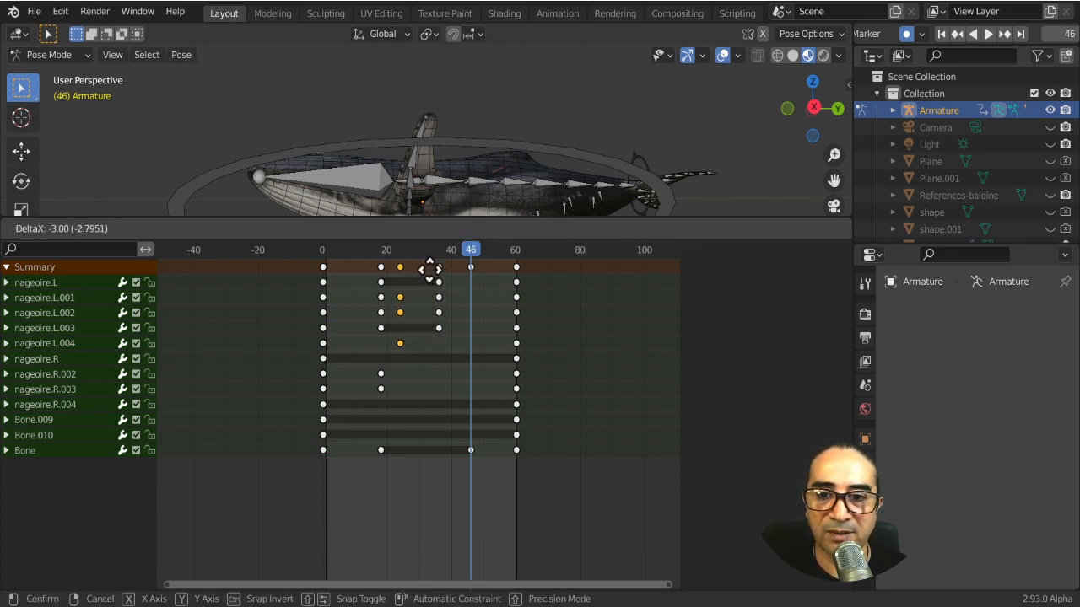
left_click(435, 268)
key("g")
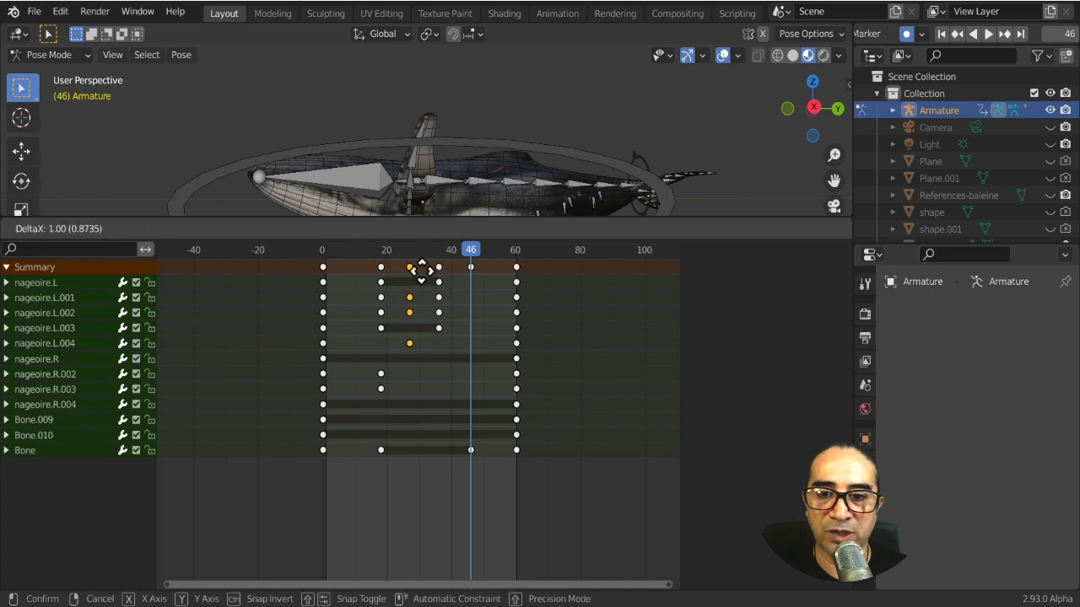
left_click(426, 278)
Play the animation and move the left fin's frame 36 keyframes to frame 35
key("space")
key("space")
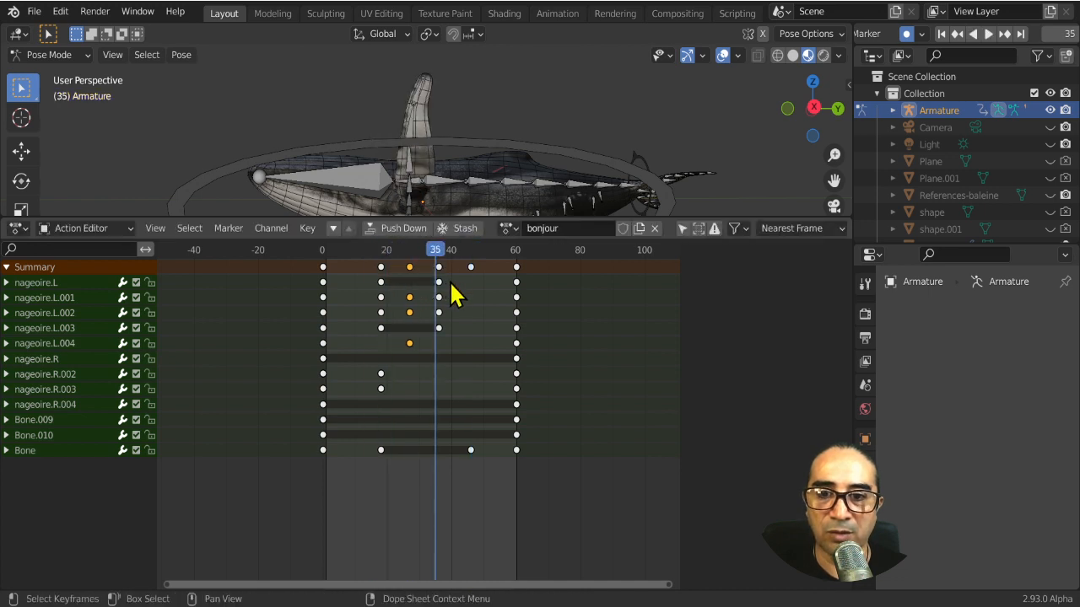
left_click(439, 267)
key("g")
left_click(452, 295)
Duplicate the frame 27 keyframes of nageoire.L.001, nageoire.L.002 and nageoire.L.004 to frame 44, and play the result
left_click_drag(391, 279, 417, 346)
key("shift+d")
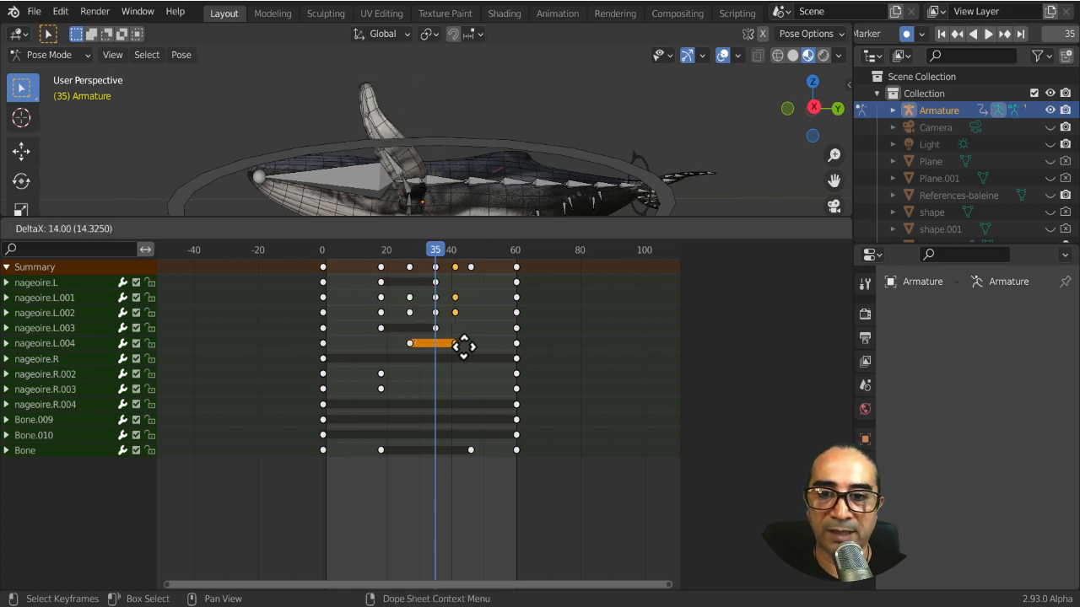
left_click(479, 363)
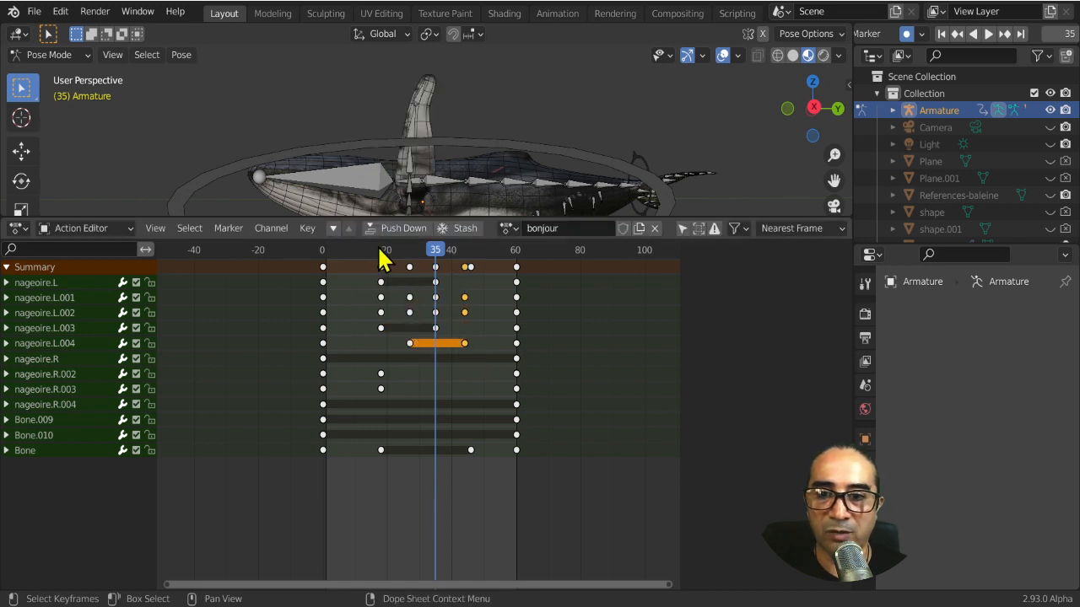
left_click(374, 251)
key("space")
Adjust the left fin's tip by rotating nageoire.L.004 at frames 35 and 18
left_click_drag(463, 257, 428, 264)
left_click_drag(382, 263, 437, 262)
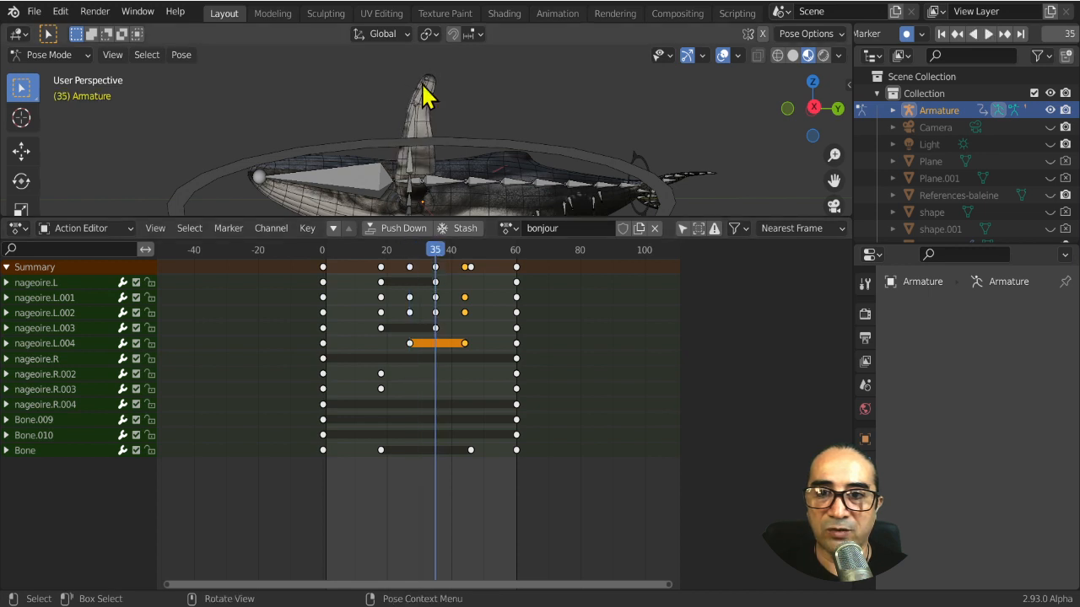
left_click(426, 96)
key("r")
left_click(488, 65)
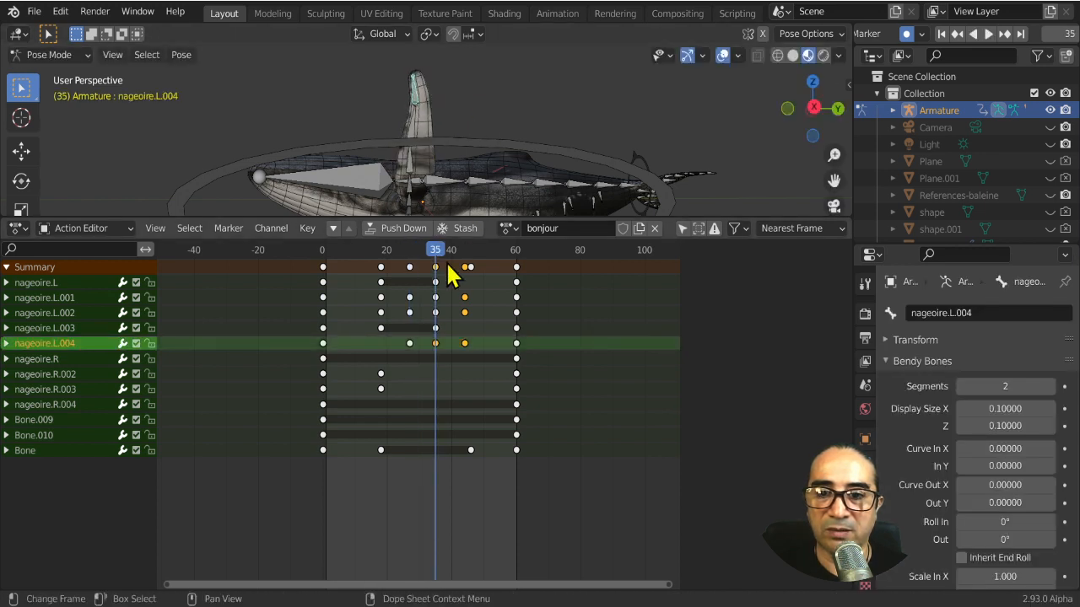
left_click_drag(371, 254, 512, 261)
key("r")
left_click(507, 125)
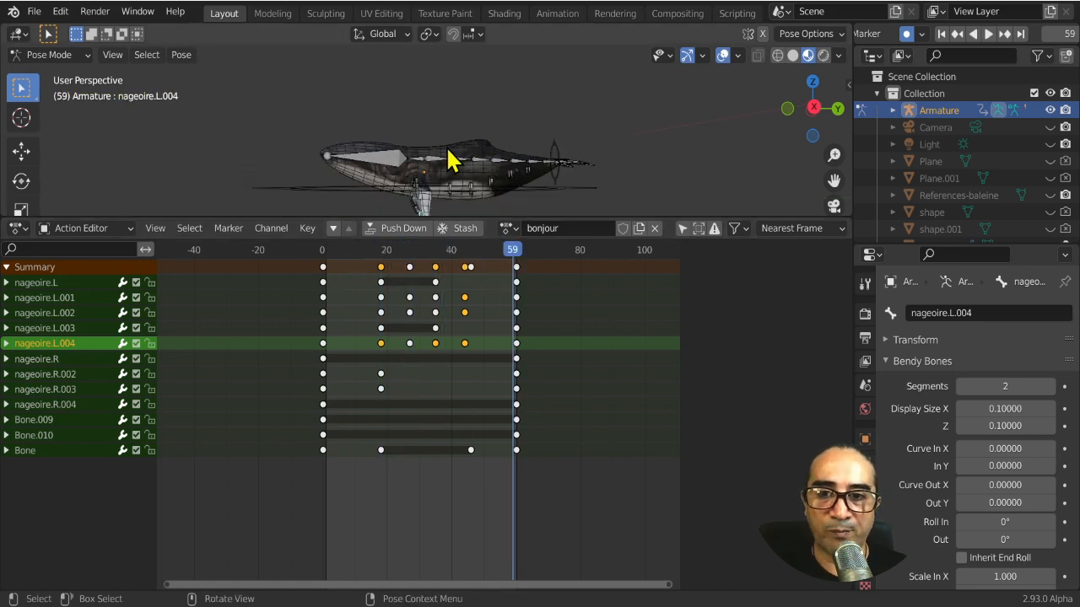
Tilt the whale's body slightly the opposite way at frame 52 by rotating the root Bone in front view, and play the animation
mouse_move(450, 160)
middle_mouse_down()
mouse_move(528, 174)
mouse_move(430, 159)
middle_mouse_up()
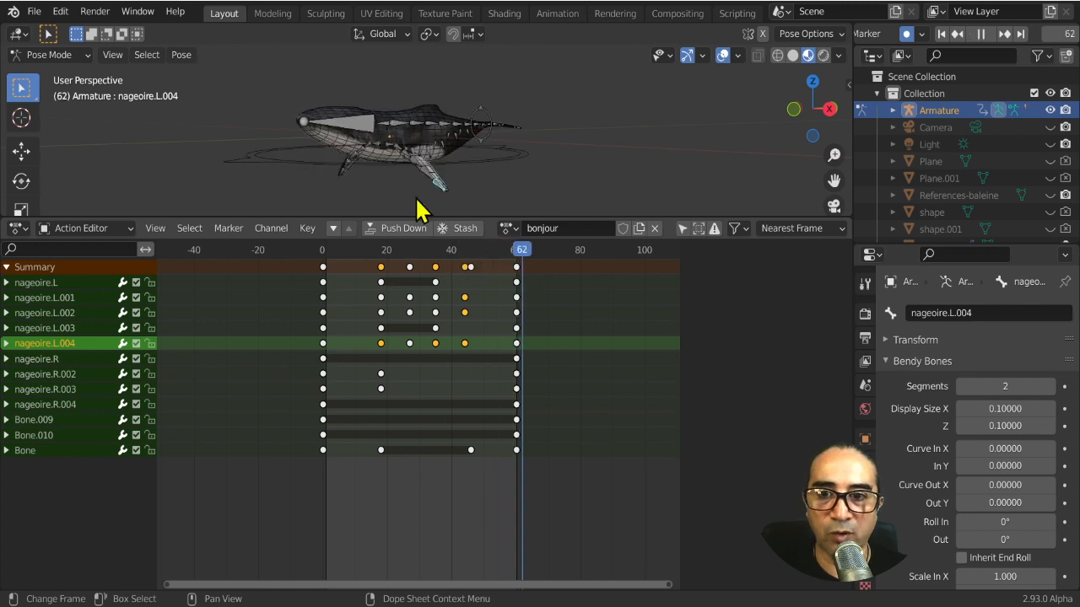
key("space")
mouse_move(481, 251)
left_mouse_down()
mouse_move(495, 251)
mouse_move(487, 247)
left_mouse_up()
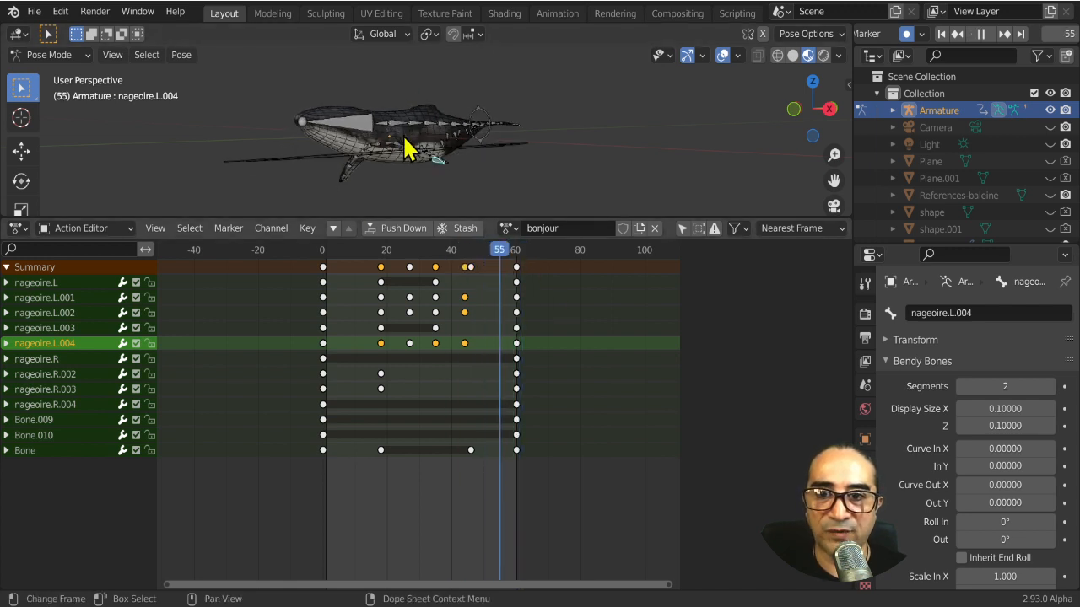
left_click(283, 170)
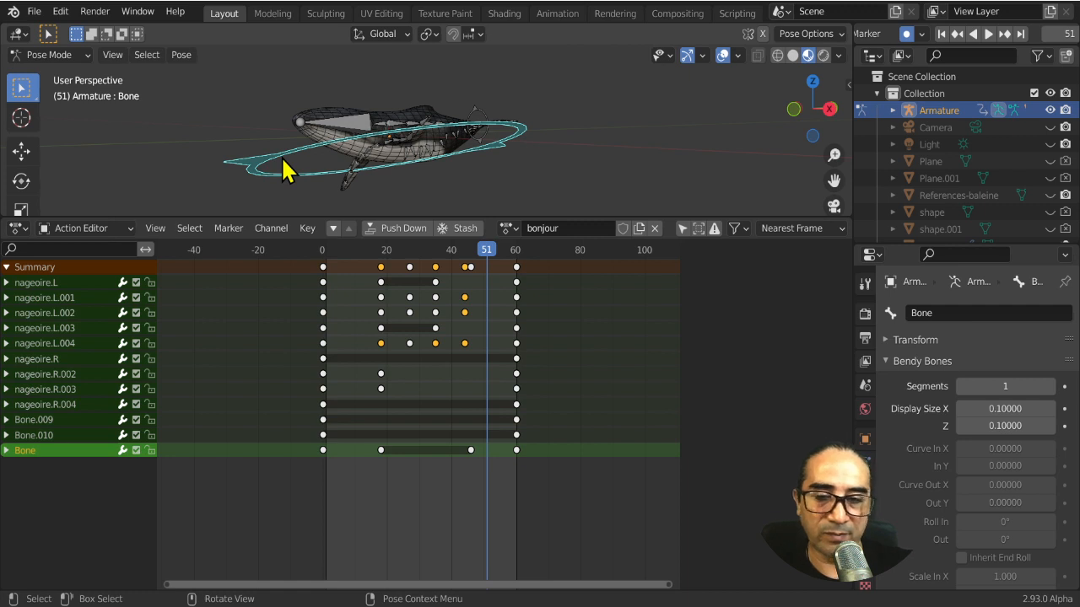
key("KP_1")
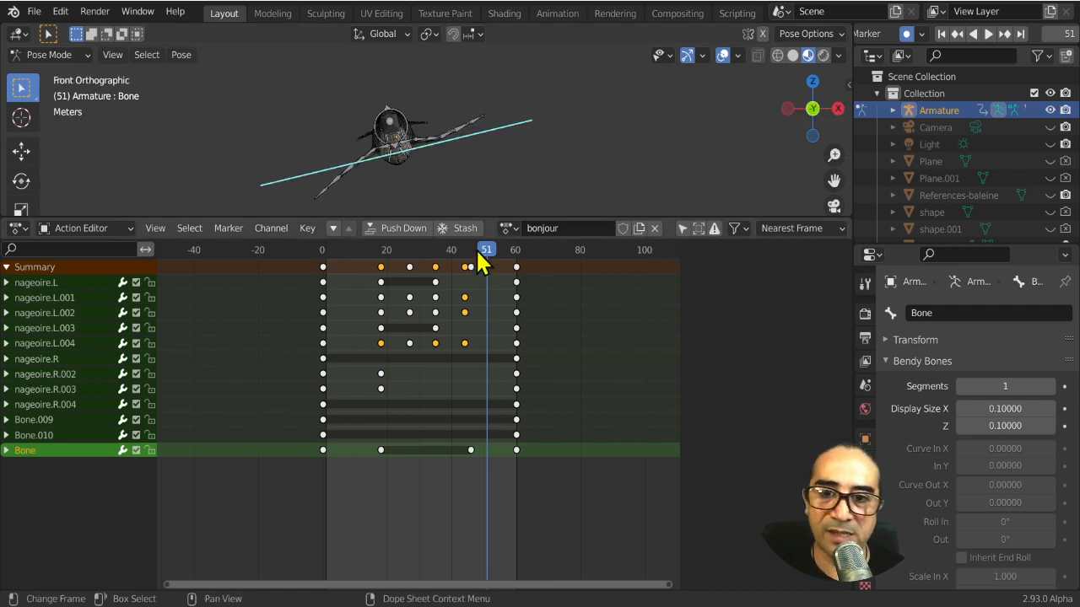
left_click_drag(366, 258, 491, 268)
key("r")
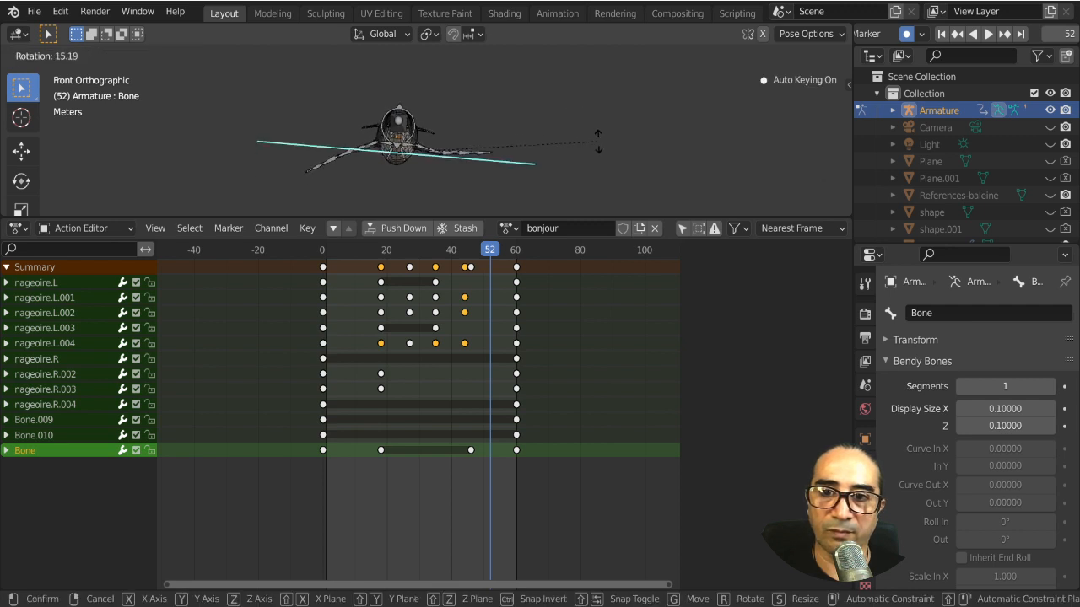
left_click(600, 146)
key("space")
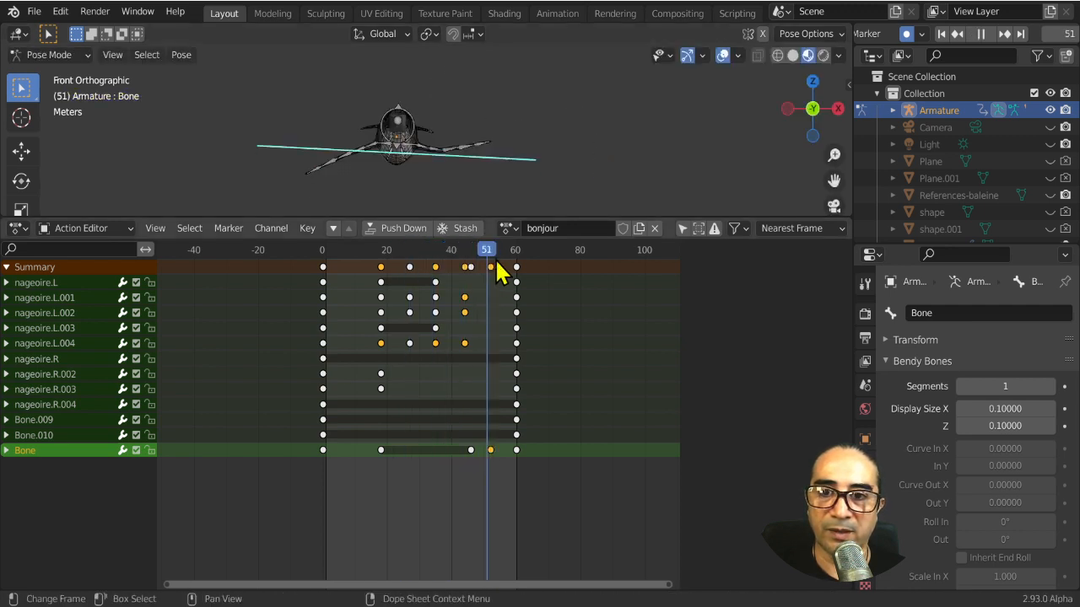
Retime the root Bone's keyframes, moving the frame 46 keyframe to frame 41 and the frame 52 keyframe to frame 50
left_click_drag(523, 262, 523, 265)
left_click(471, 451)
key("g")
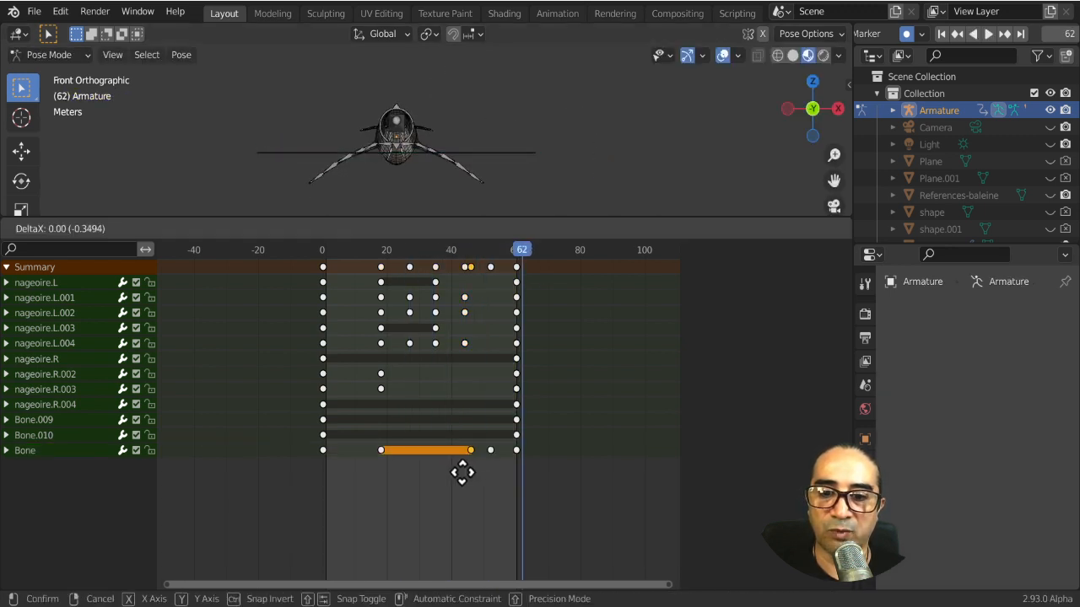
left_click(438, 473)
left_click_drag(316, 251, 525, 251)
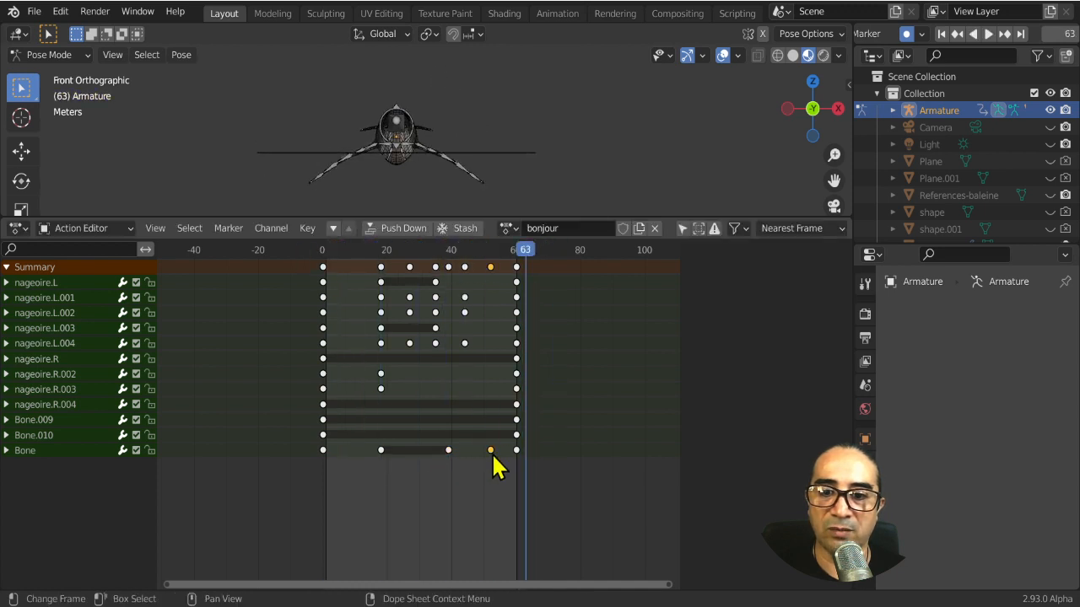
key("g")
left_click(468, 469)
key("g")
left_click(463, 459)
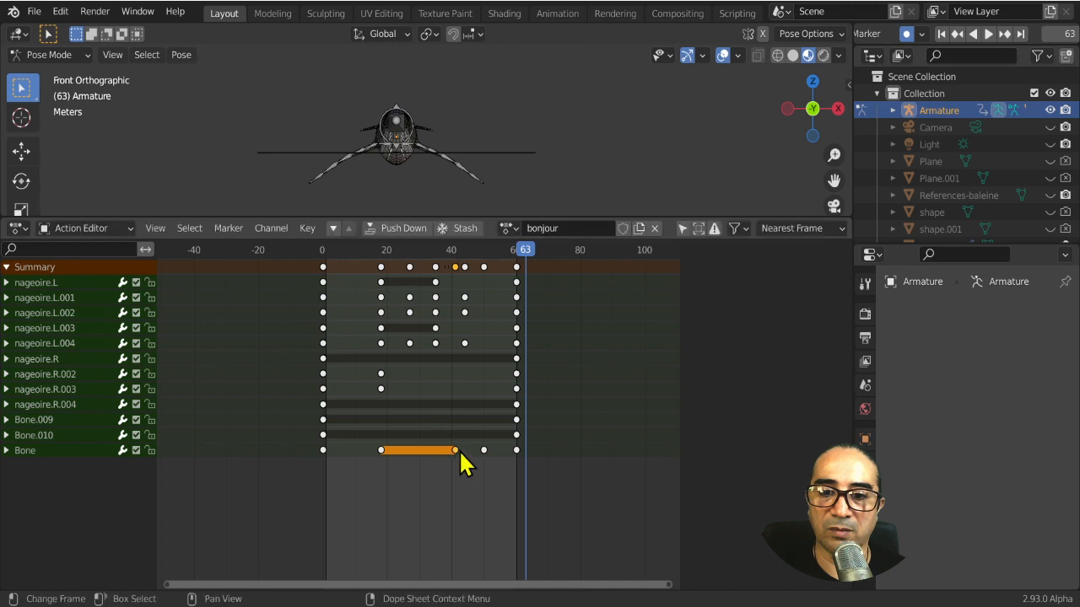
Move the root Bone's frame 41 keyframe to frame 29 and review the playback from the front and side
left_click(424, 250)
key("space")
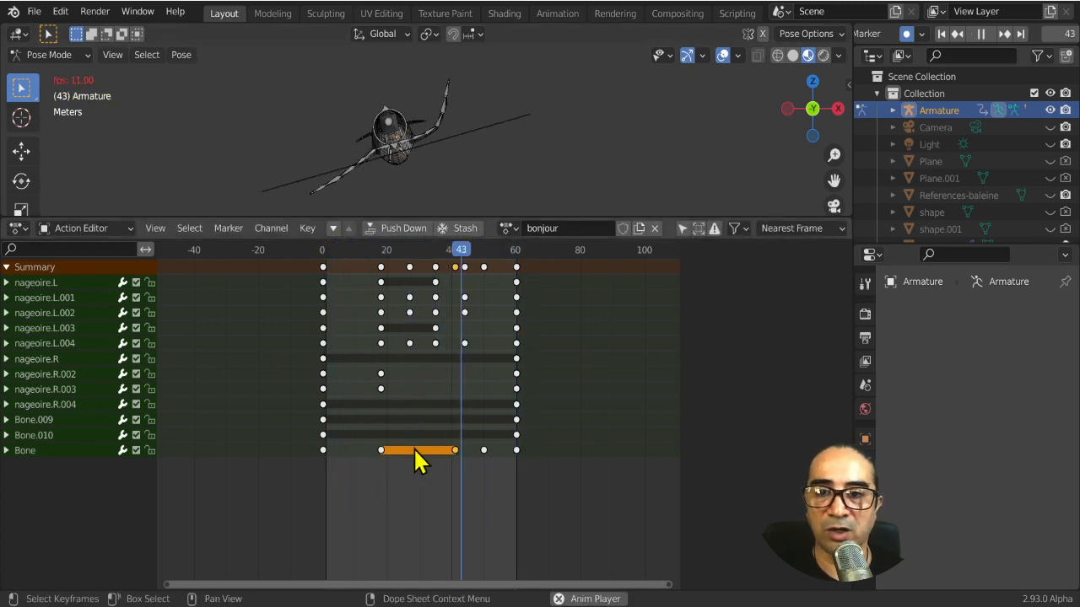
key("Escape")
key("g")
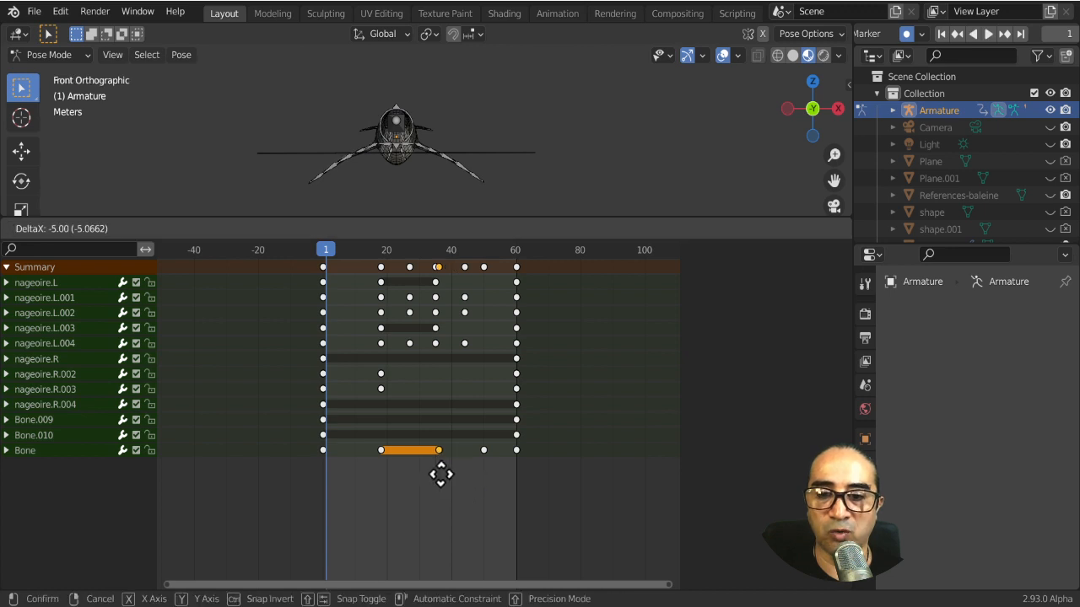
left_click(428, 492)
key("space")
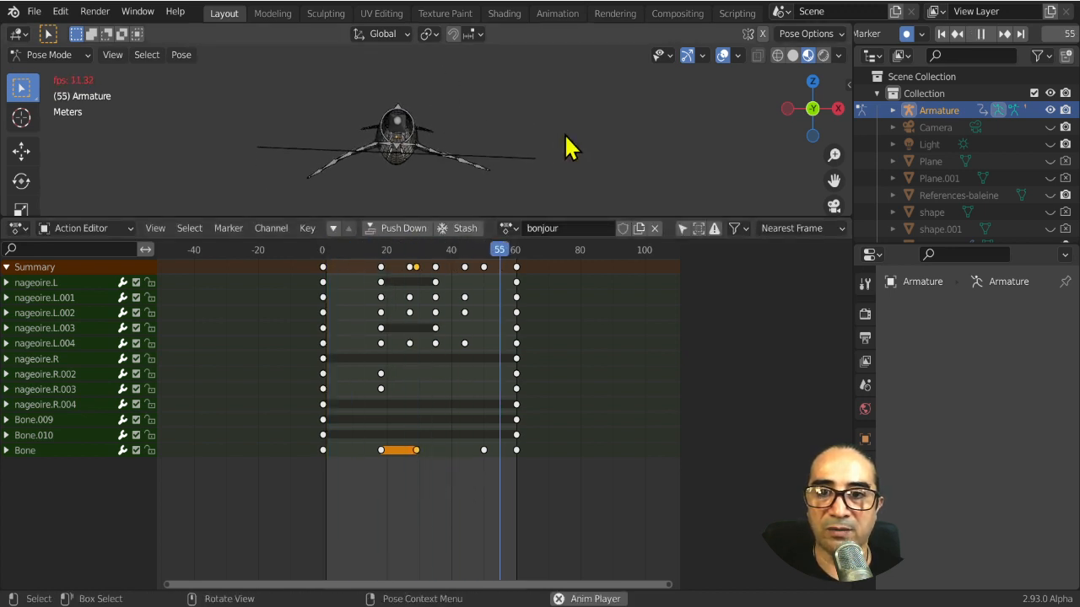
middle_click_drag(495, 138, 422, 169)
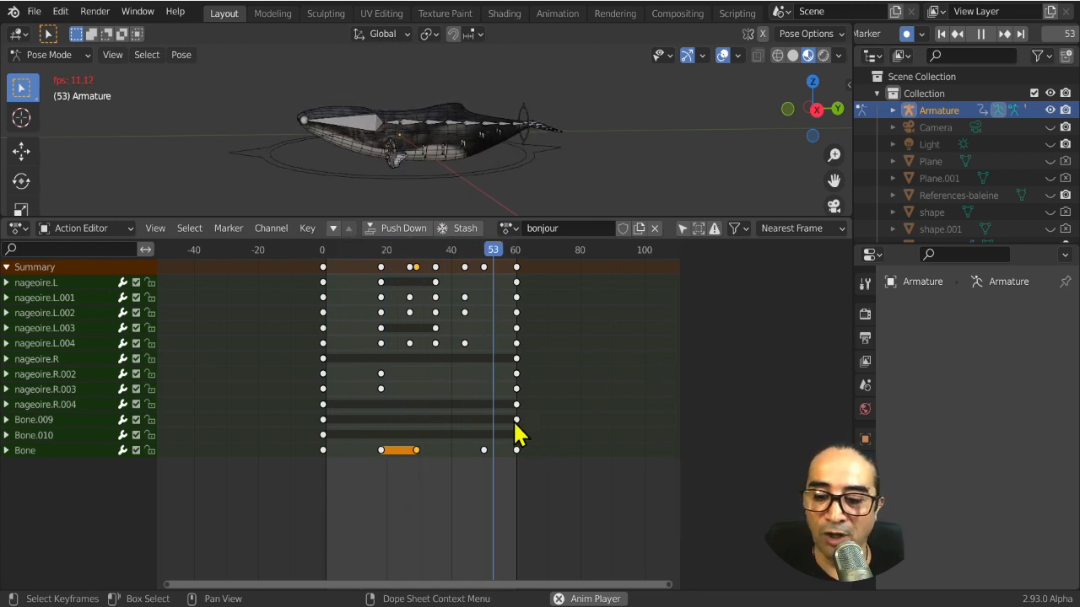
key("space")
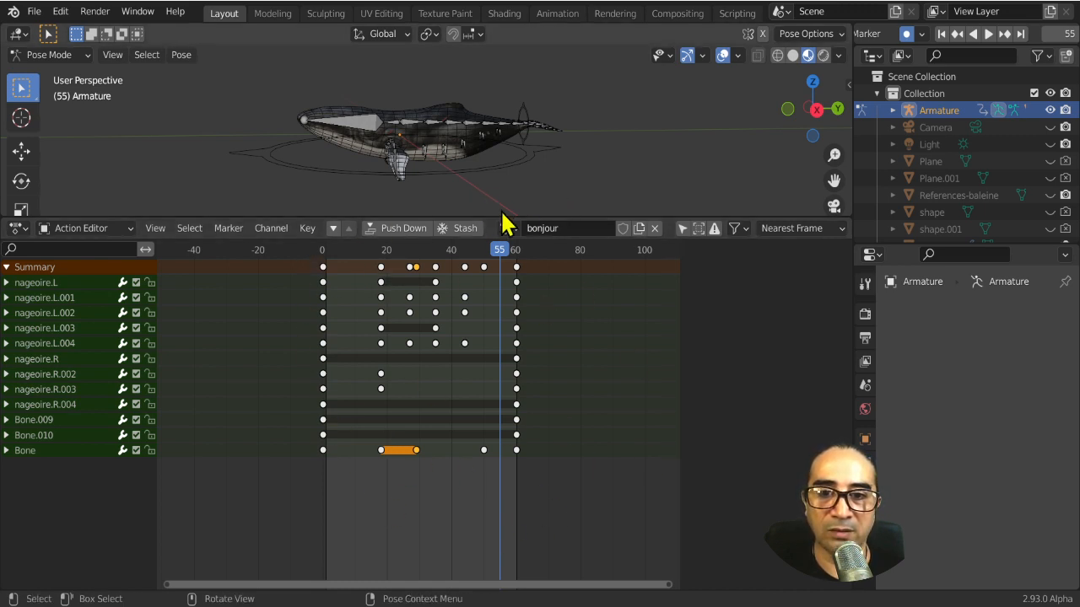
Push the bonjour action down to an NLA strip and show it alongside the swimming strip in the Nonlinear Animation editor
left_click(393, 233)
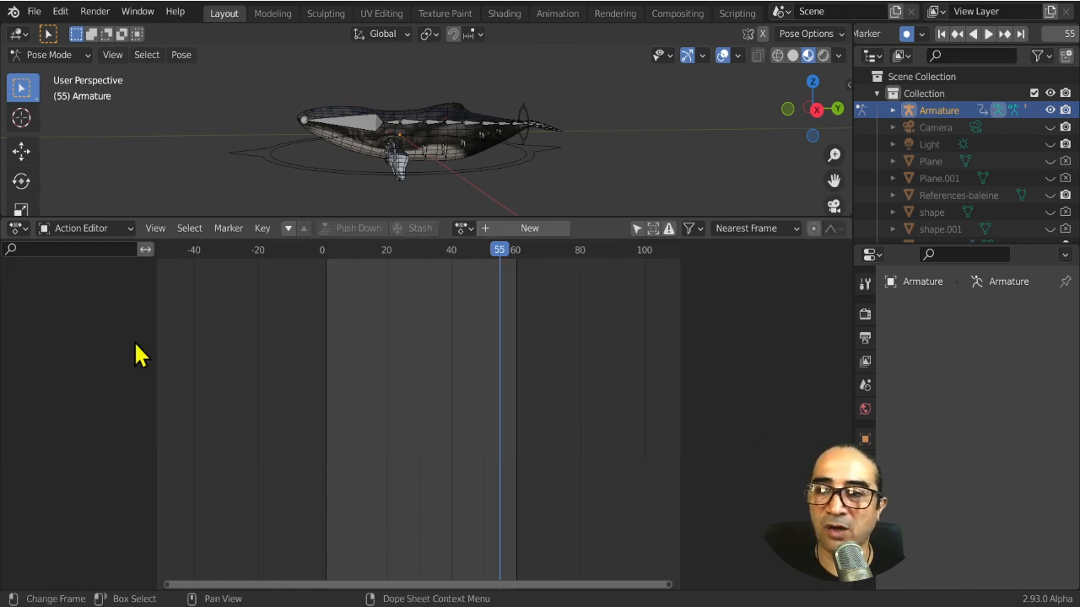
left_click(66, 230)
left_click(21, 229)
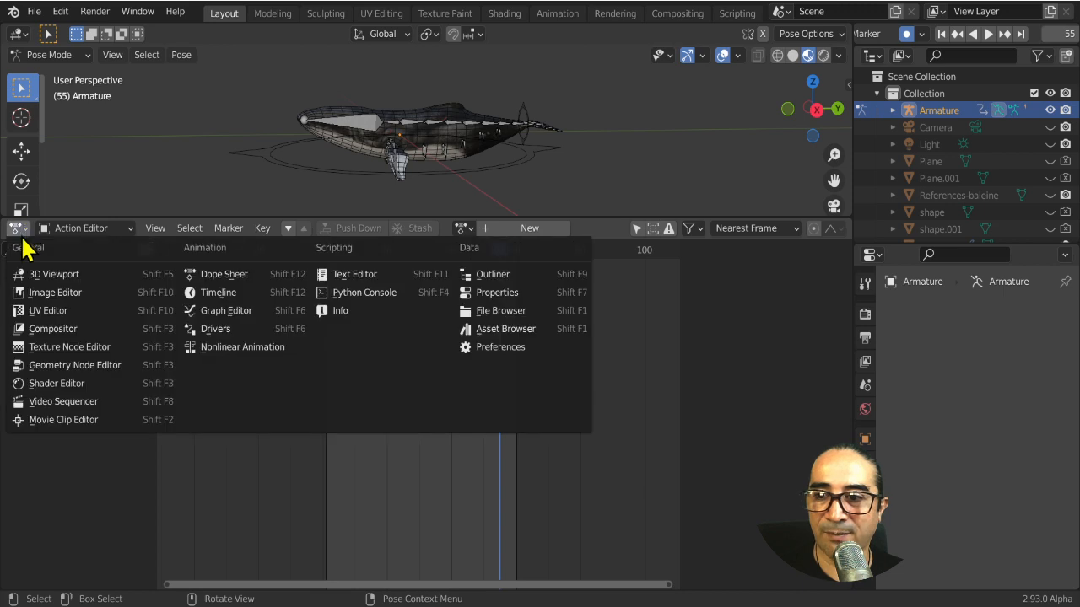
left_click(244, 349)
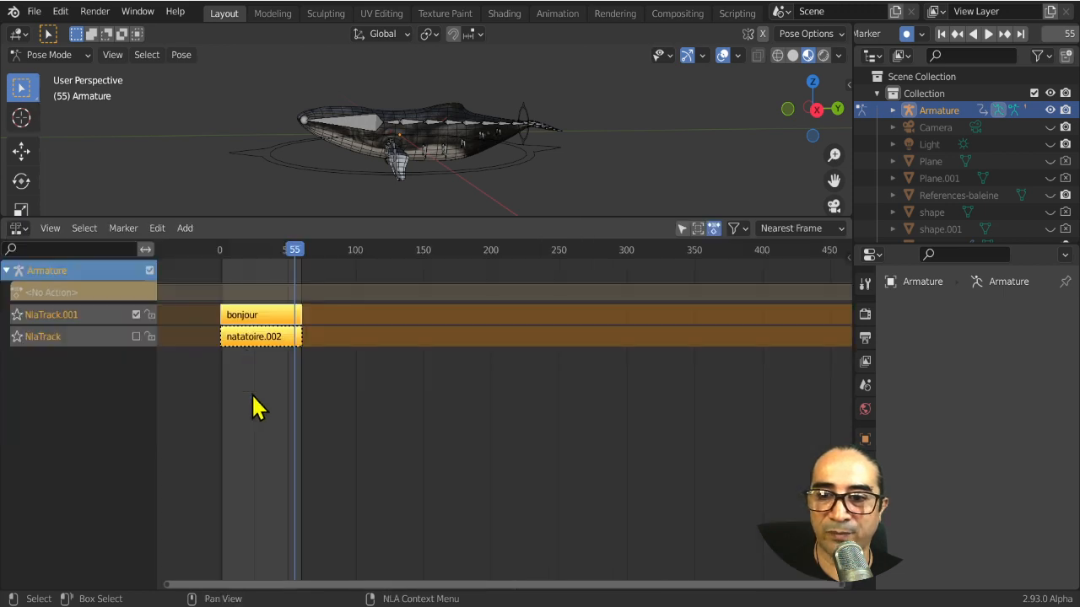
scroll(253, 395, "down", 2)
middle_click_drag(254, 394, 346, 398)
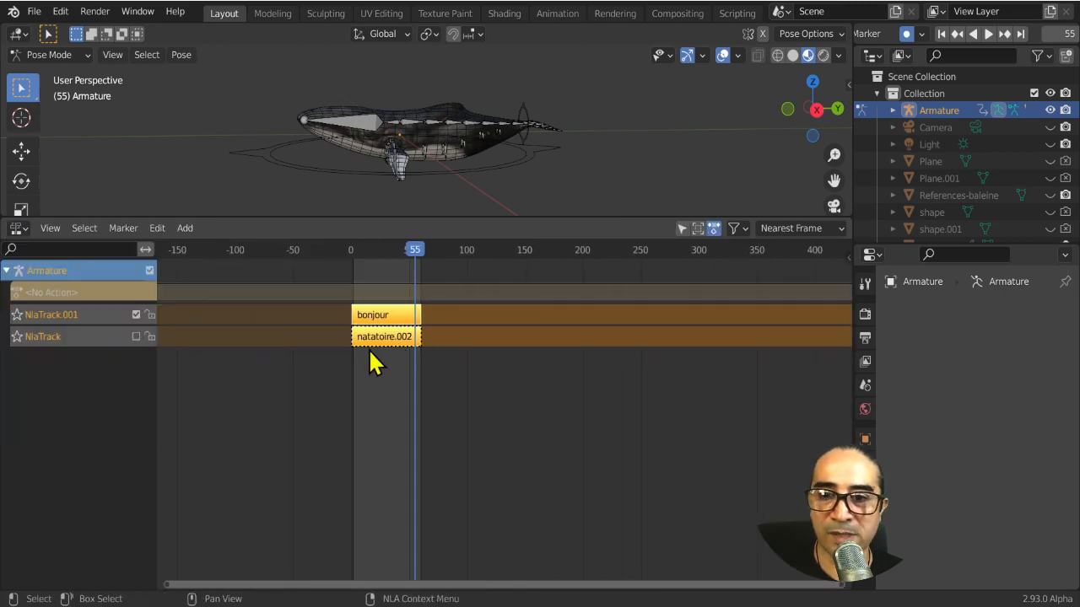
scroll(619, 343, "down", 3)
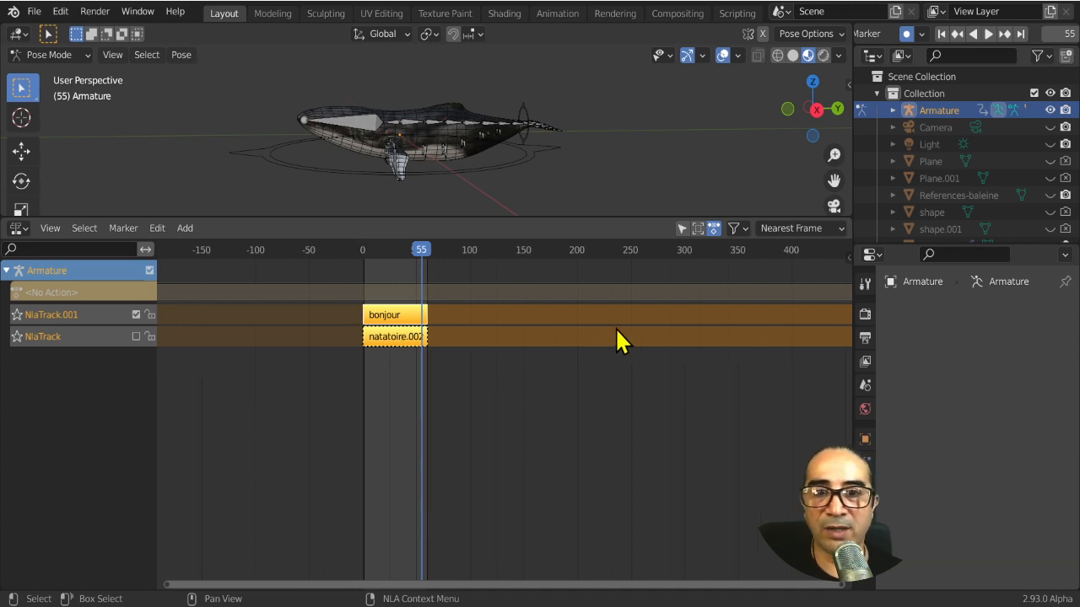
middle_click_drag(581, 334, 571, 342)
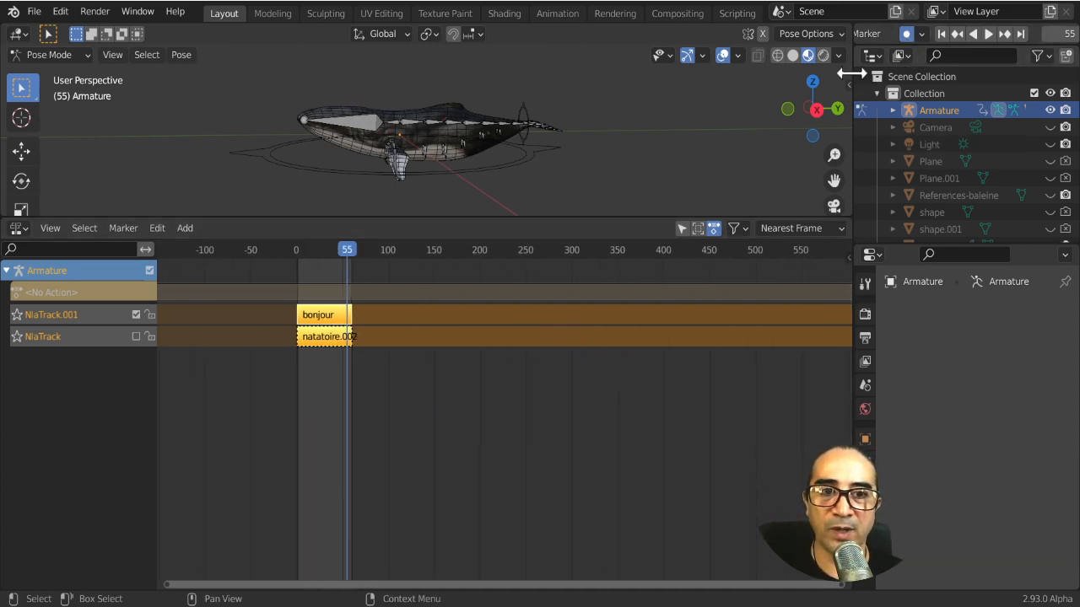
Set the scene's end frame to 500
left_click_drag(853, 78, 705, 74)
scroll(844, 36, "up", 3)
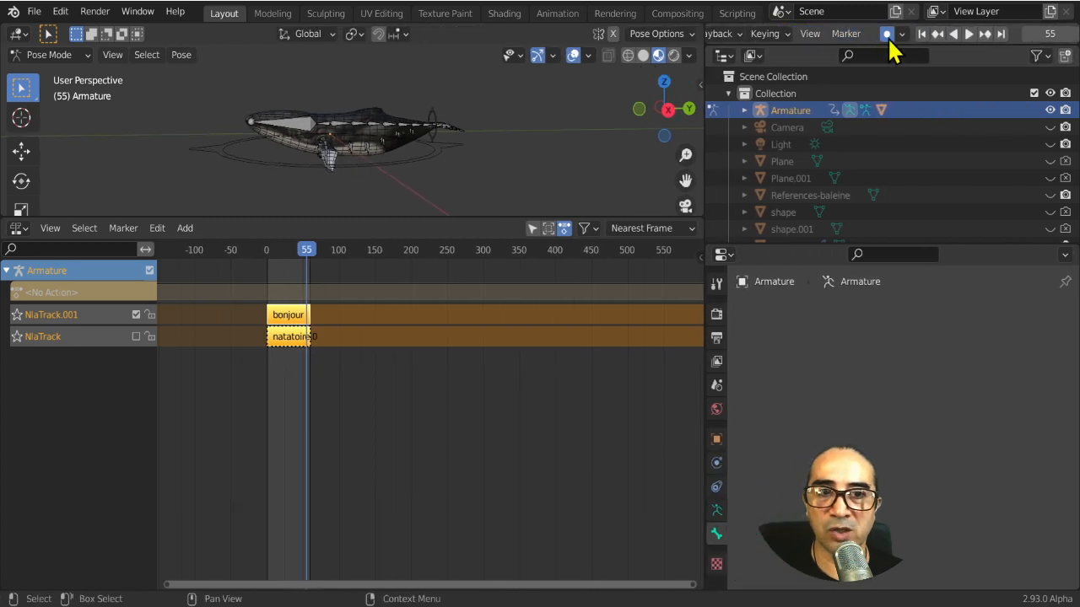
scroll(934, 42, "down", 8)
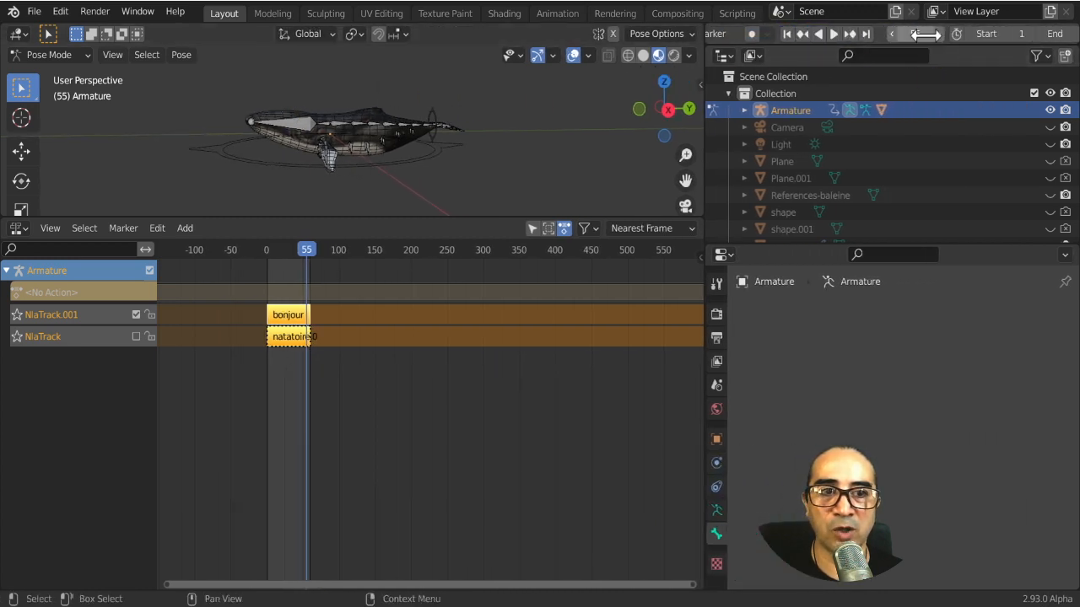
left_click(1054, 36)
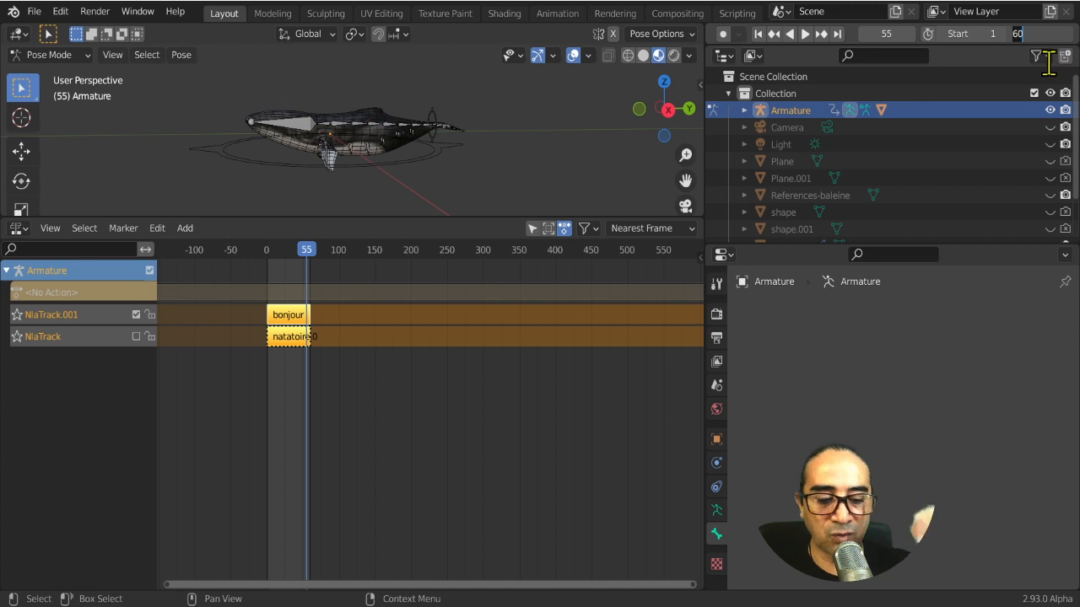
type("500")
key("Return")
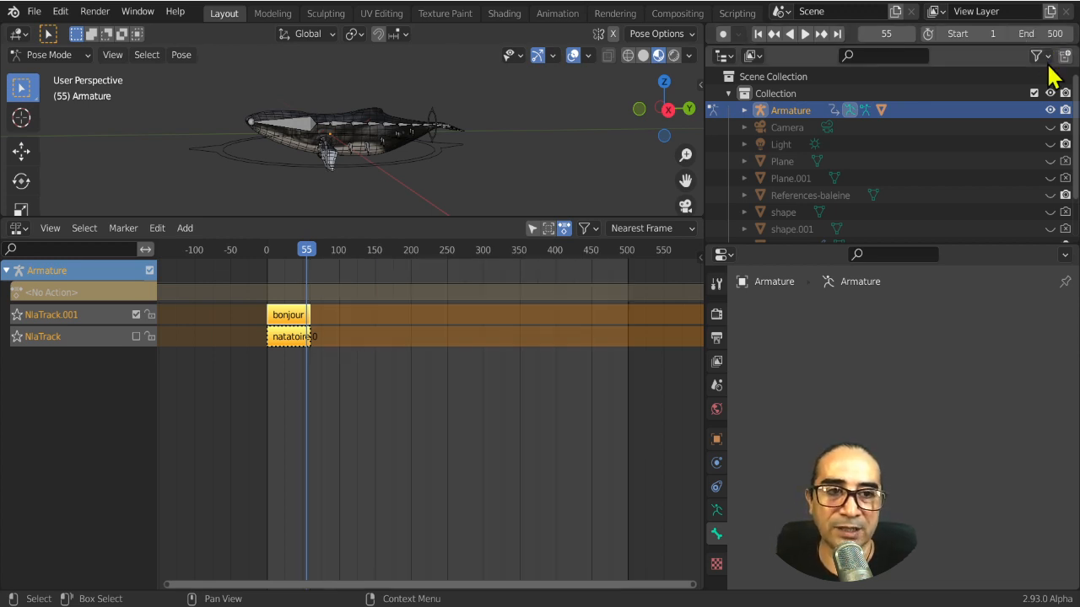
Select the natatoire.002 strip and widen the Nonlinear Animation editor across almost the whole window
scroll(278, 362, "up", 8)
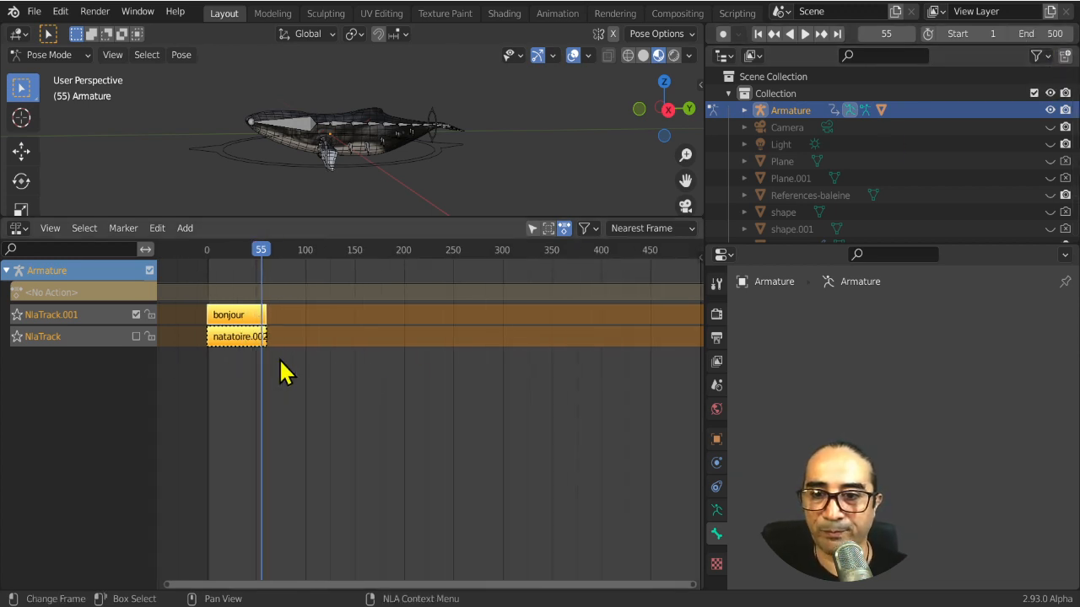
middle_click_drag(293, 366, 409, 367)
left_click(302, 337)
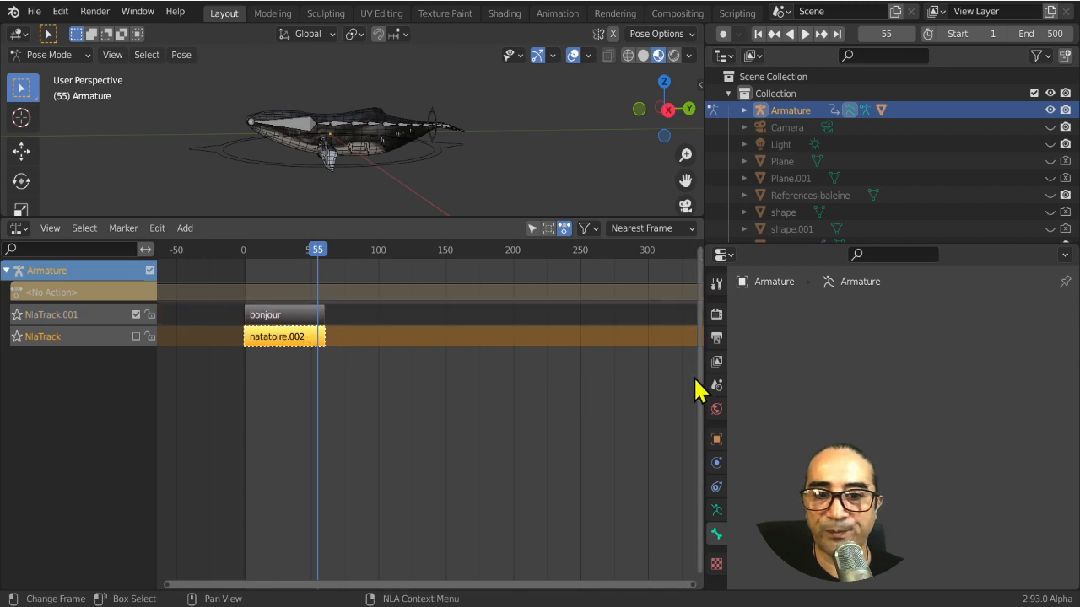
left_click_drag(702, 363, 869, 369)
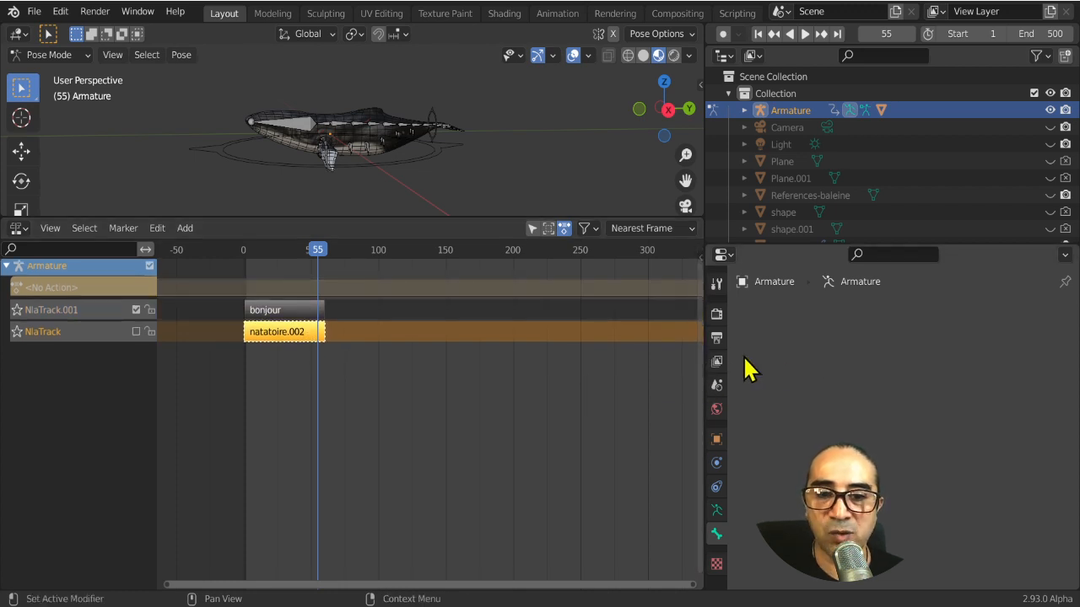
left_click_drag(704, 318, 1063, 295)
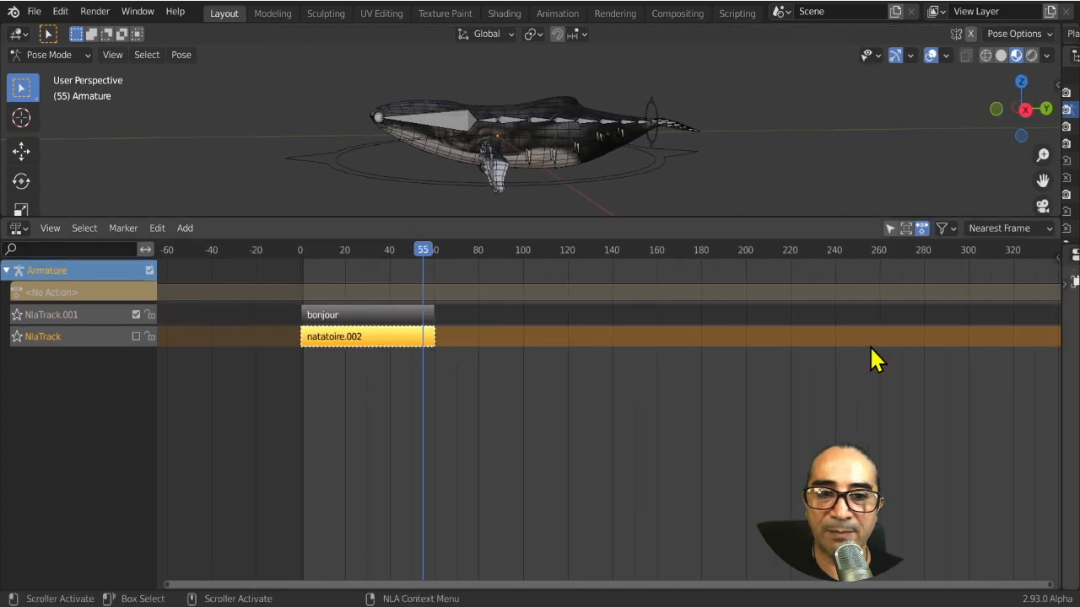
scroll(872, 353, "down", 7)
middle_click_drag(846, 389, 789, 392)
Show the natatoire.002 strip's properties and set its action clip to repeat 3 times
key("n")
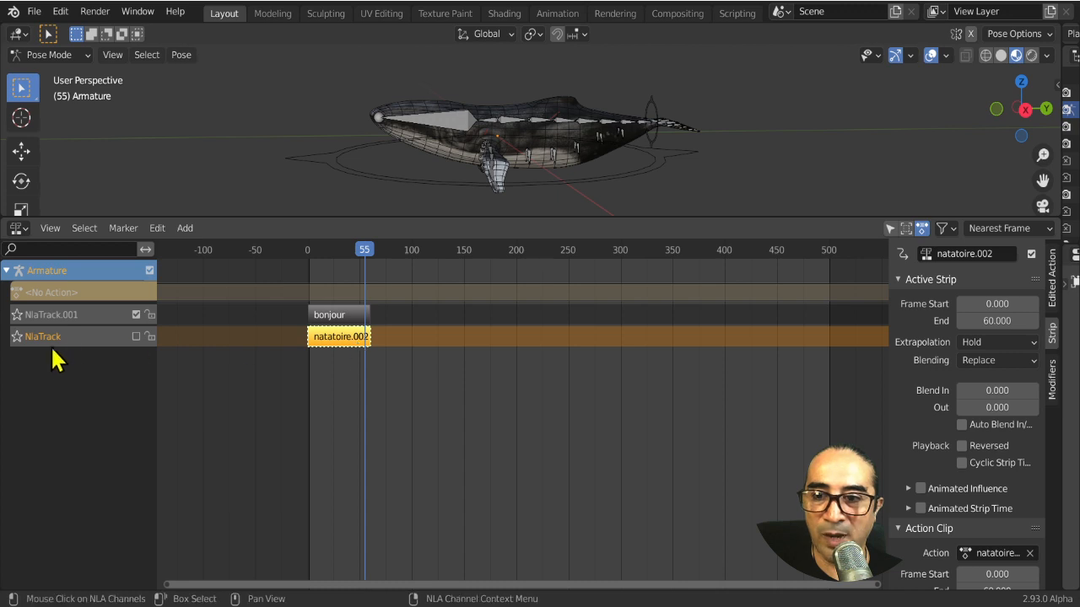
scroll(996, 420, "down", 3)
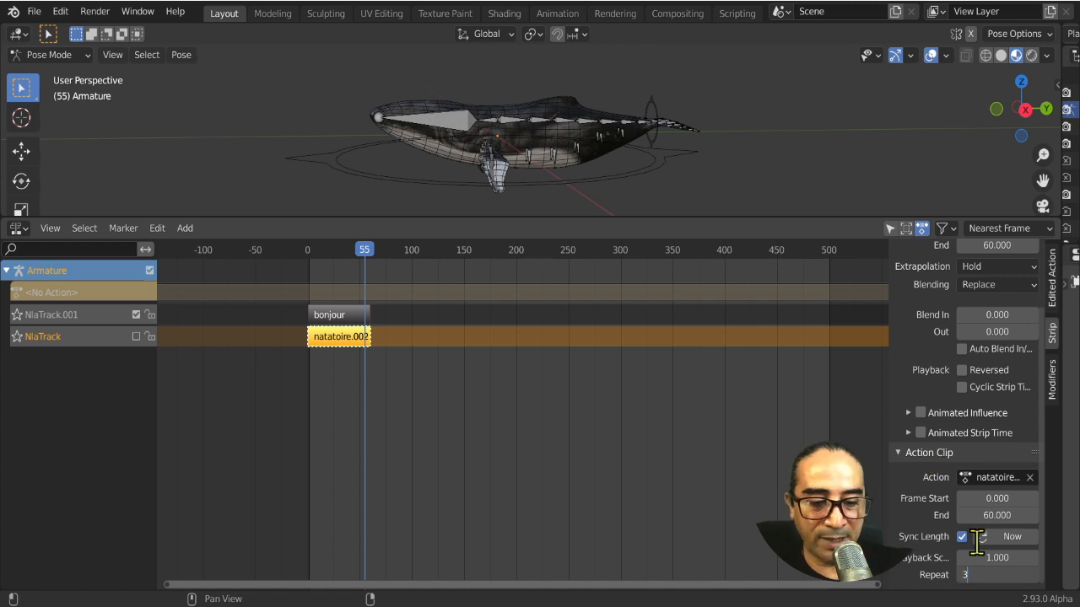
type("3")
key("Return")
Enable the muted NlaTrack holding the swimming strip and play it together with bonjour, viewing the whale from an oblique front angle
key("space")
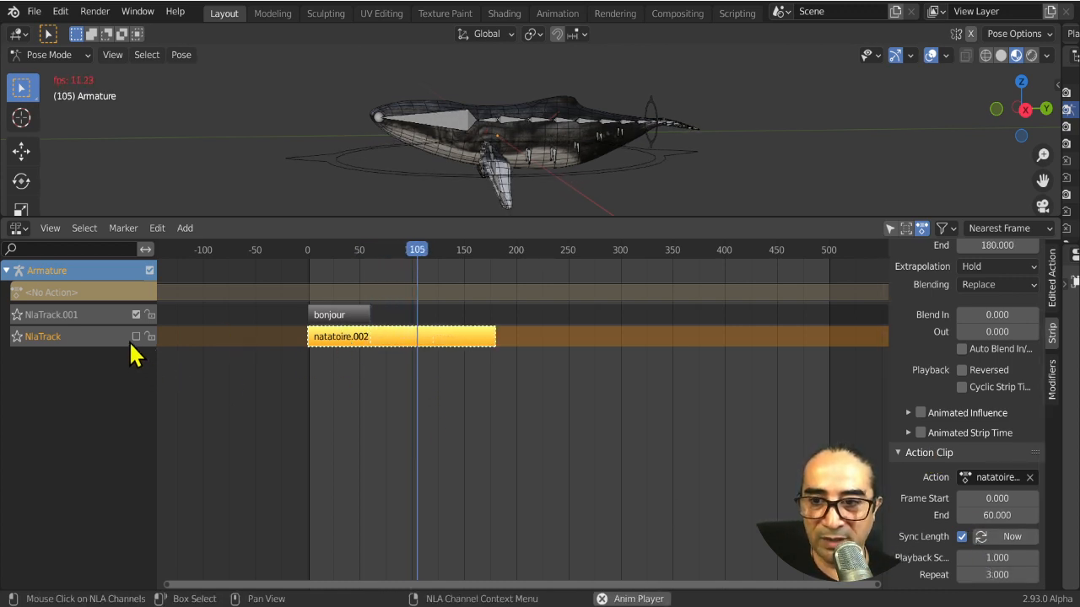
key("space")
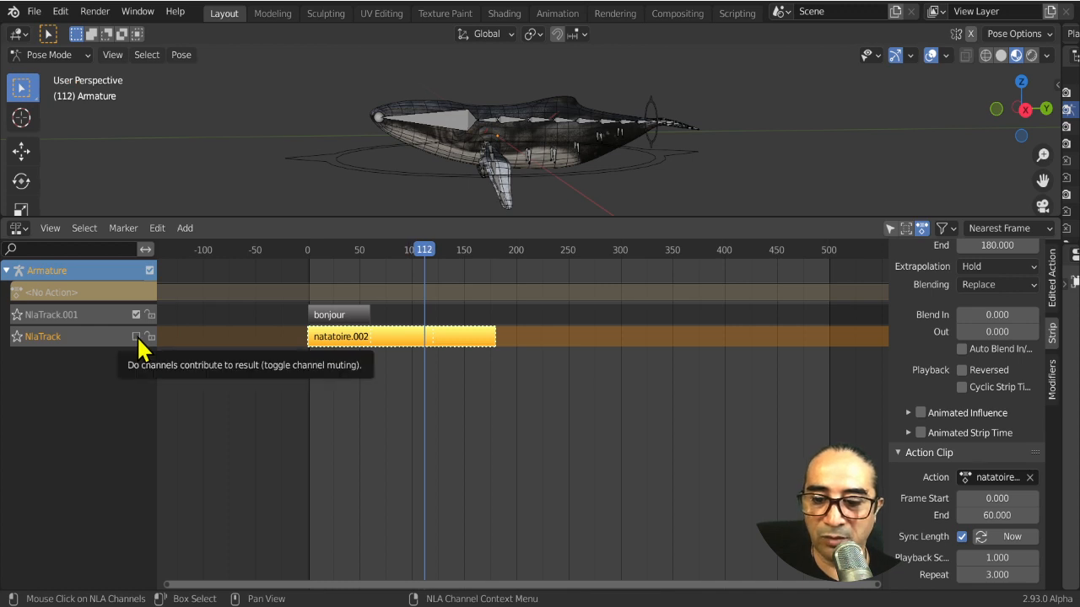
left_click(135, 336)
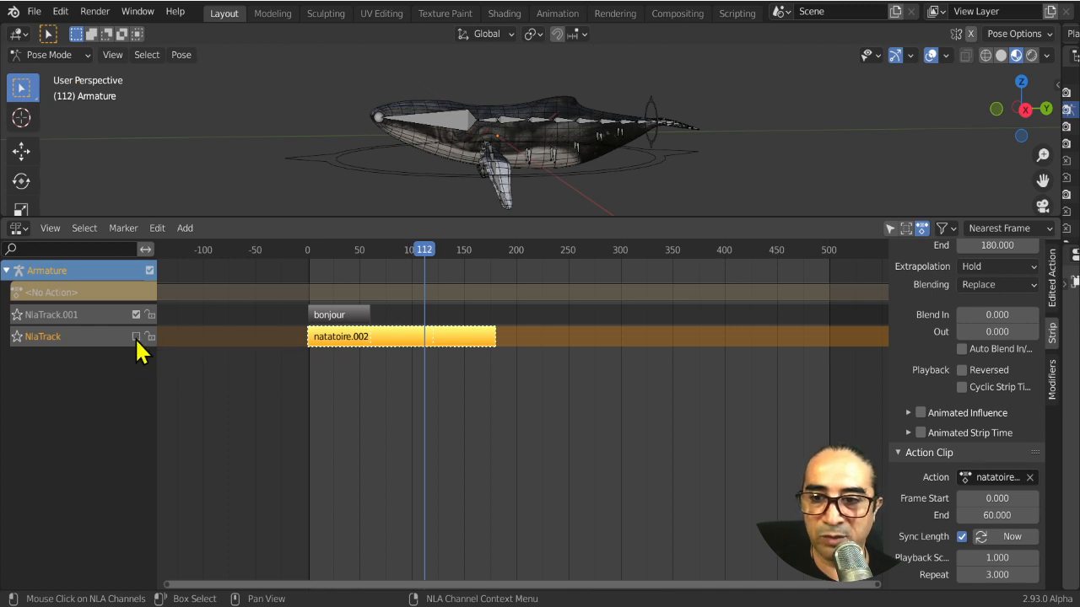
left_click(135, 337)
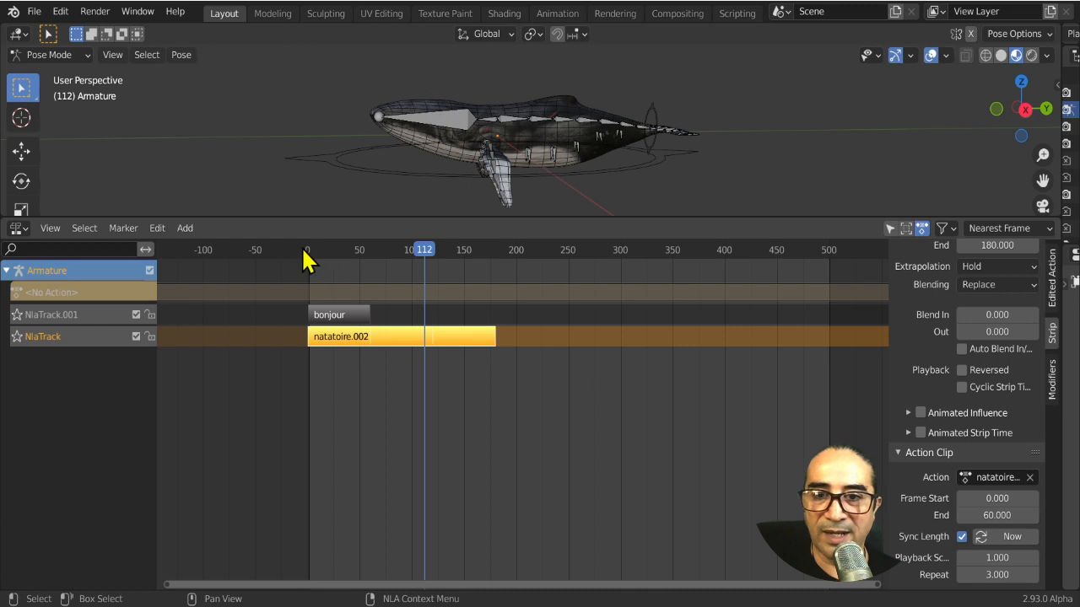
key("space")
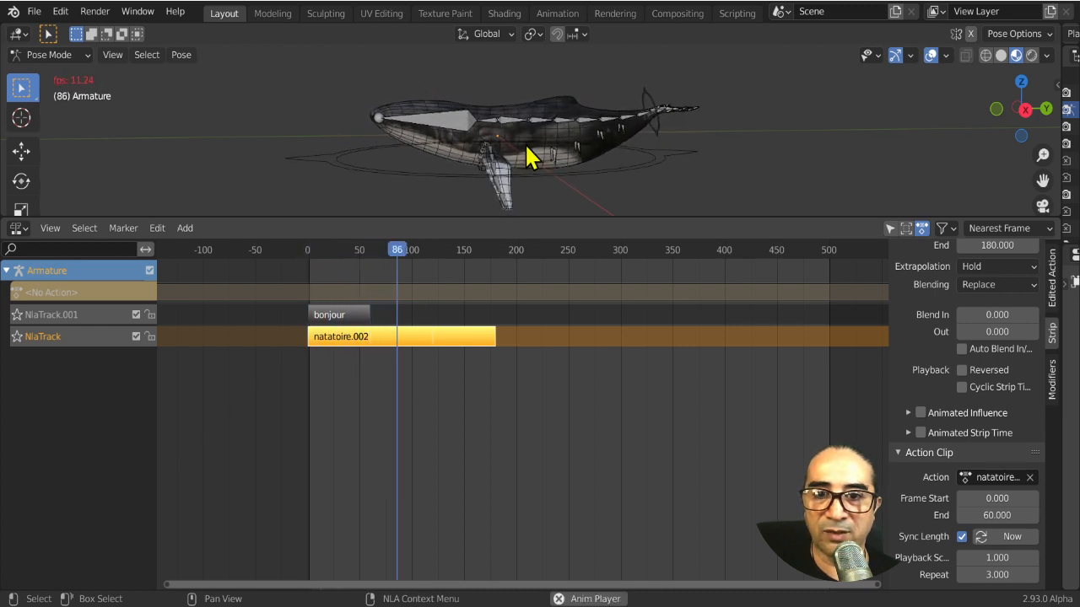
middle_click_drag(458, 173, 666, 149)
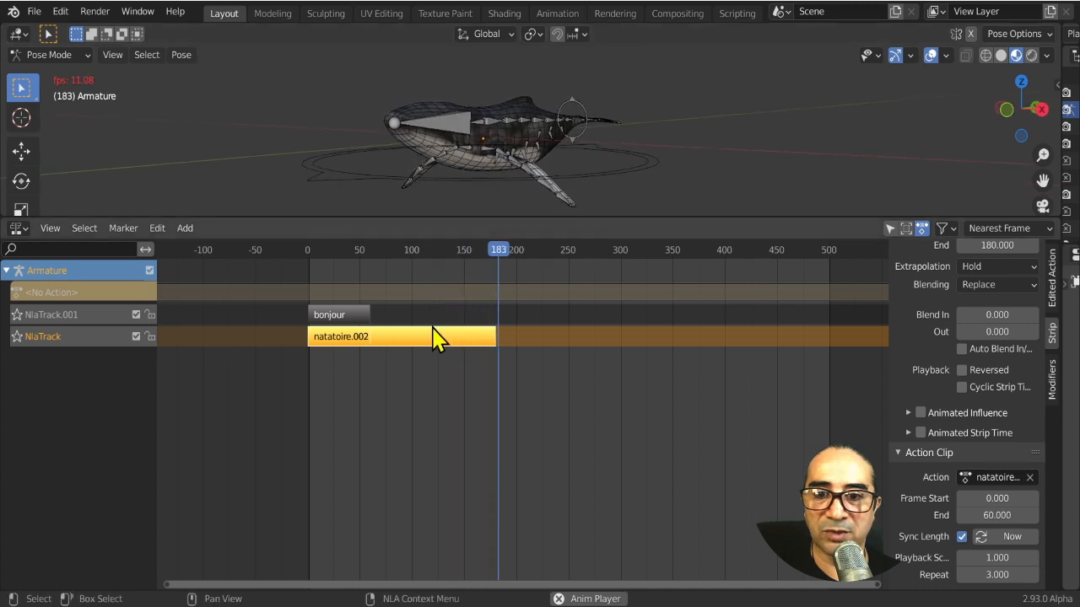
key("space")
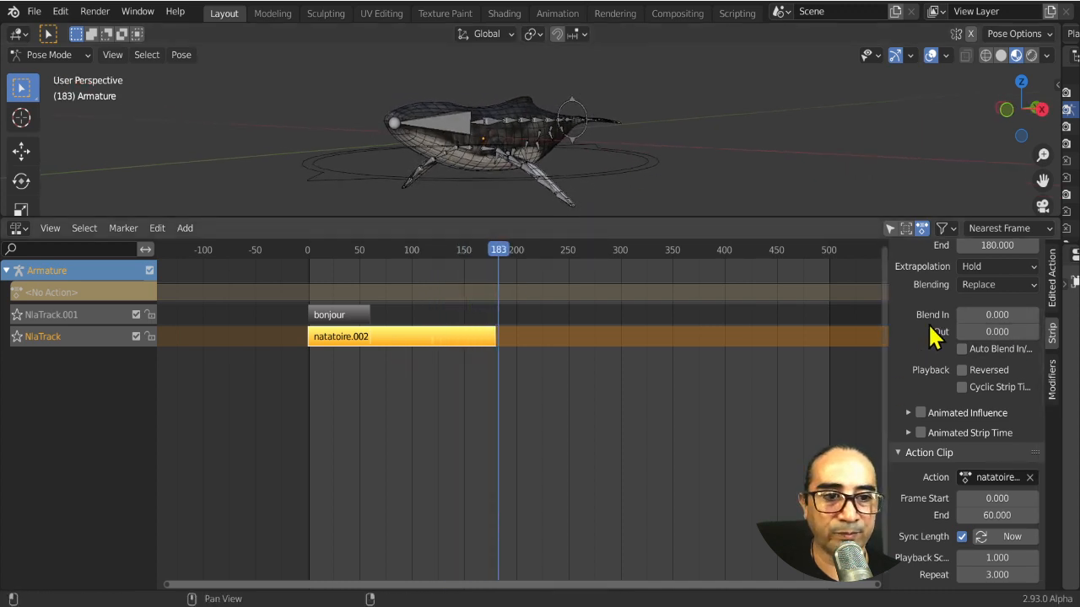
Widen the strip properties area and examine the natatoire.002 strip's settings for a way to choose another action
scroll(928, 337, "up", 3)
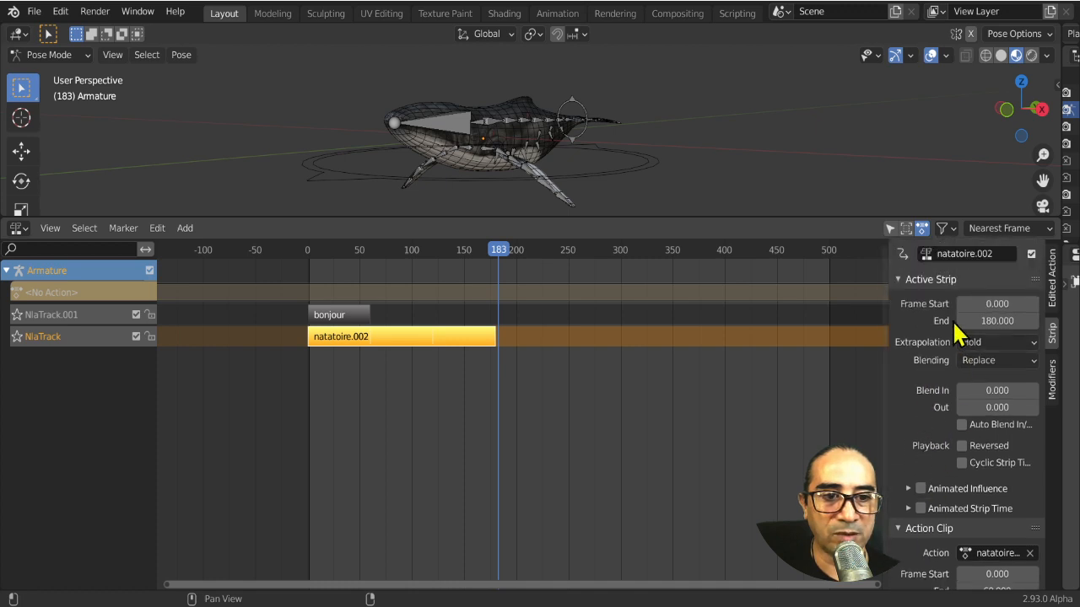
left_click(926, 253)
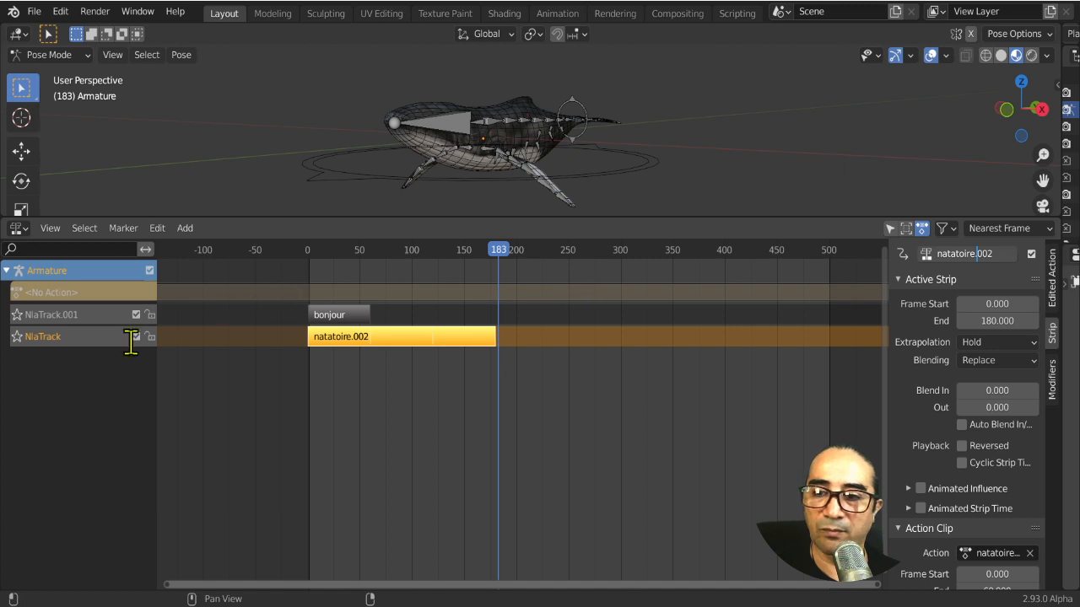
left_click(99, 342)
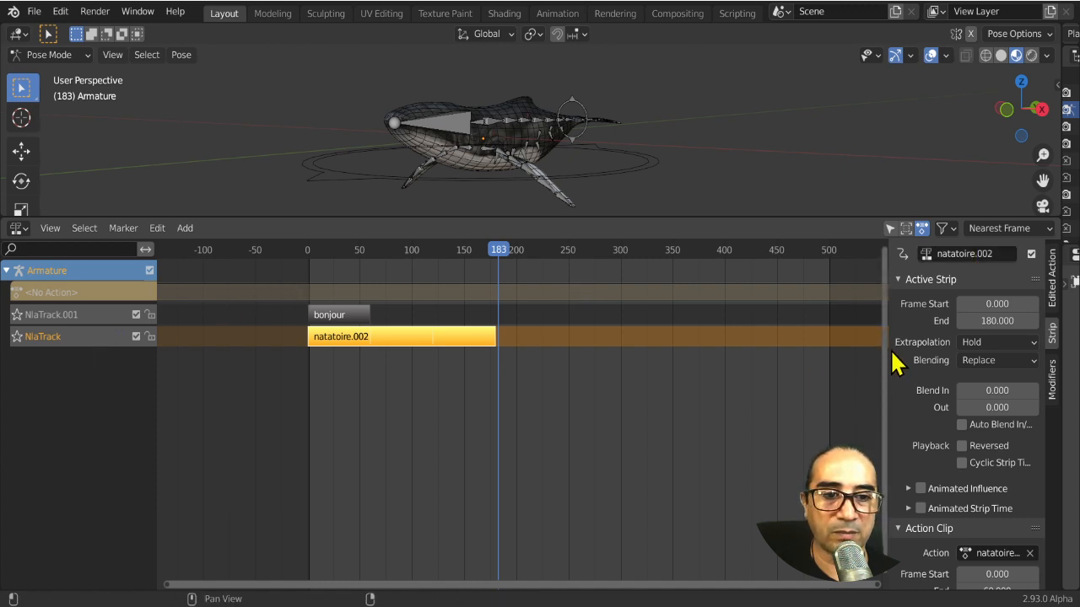
left_click_drag(886, 344, 675, 340)
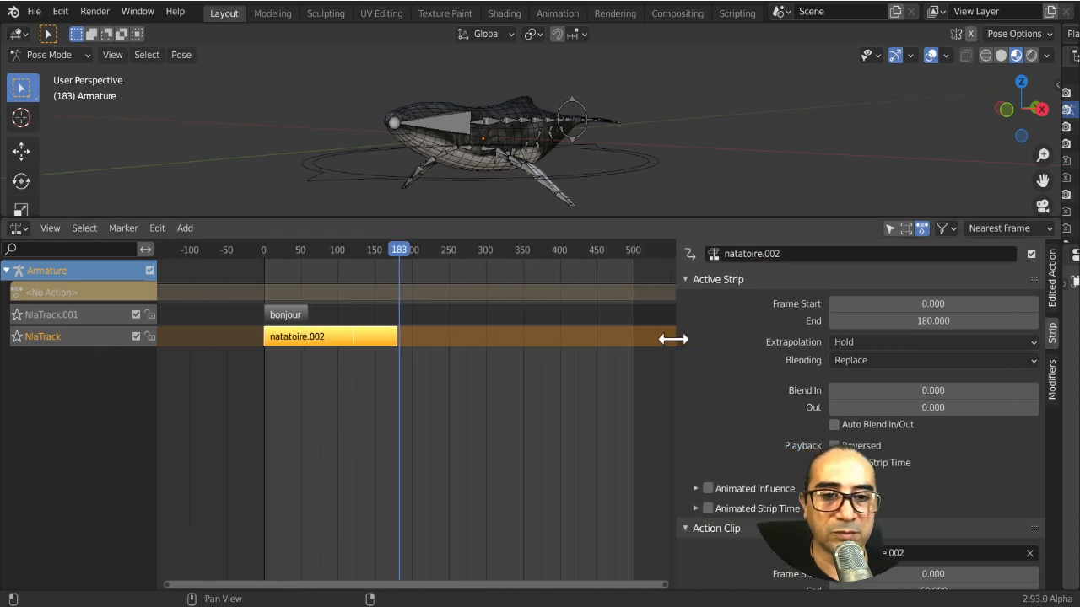
left_click(715, 253)
left_click(743, 257)
left_click(777, 278)
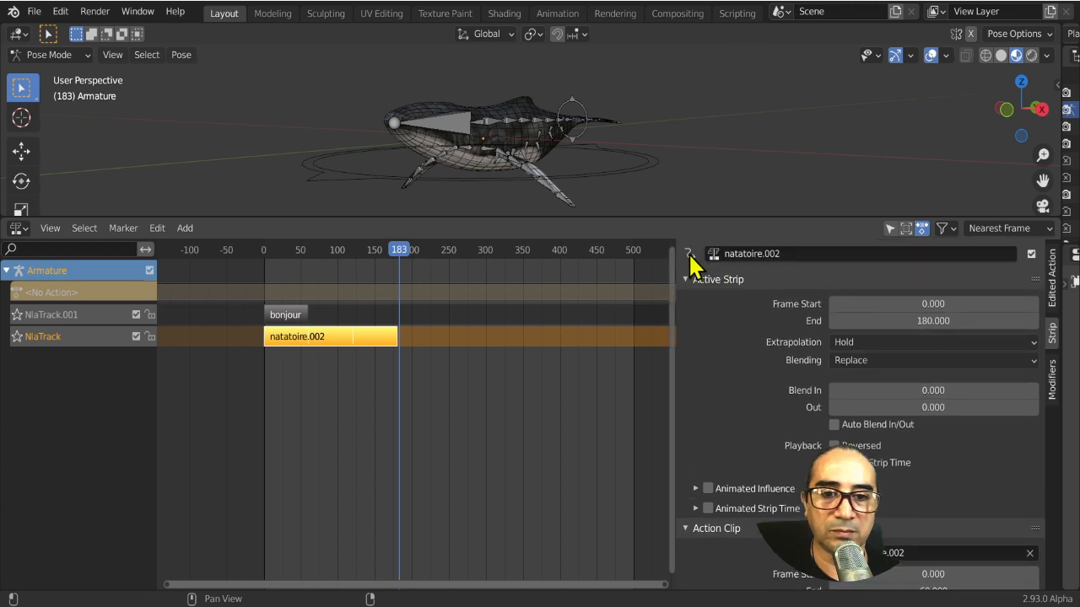
left_click(714, 256)
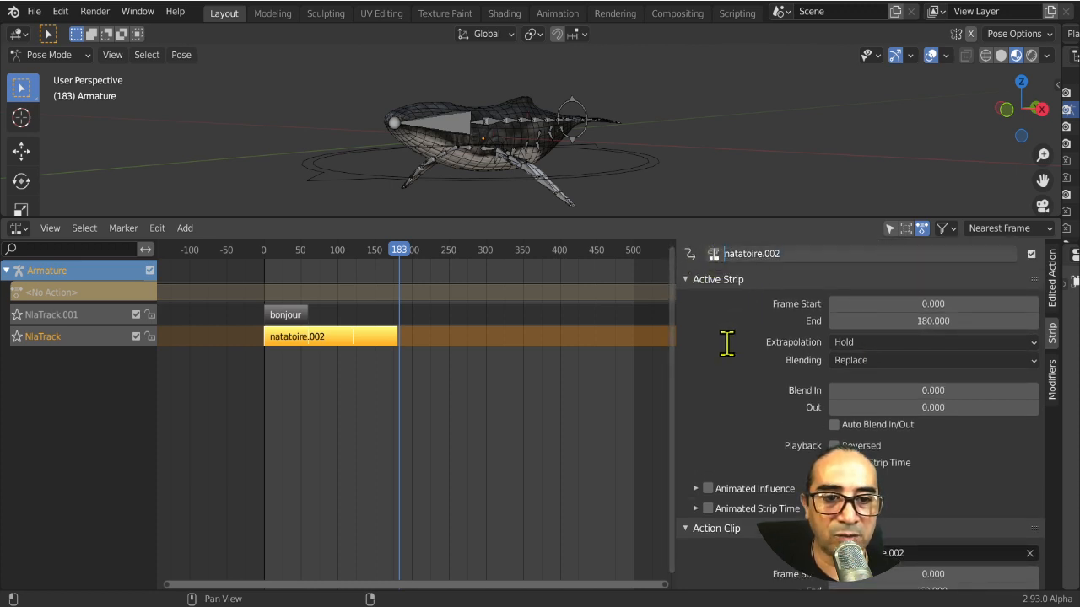
left_click(37, 229)
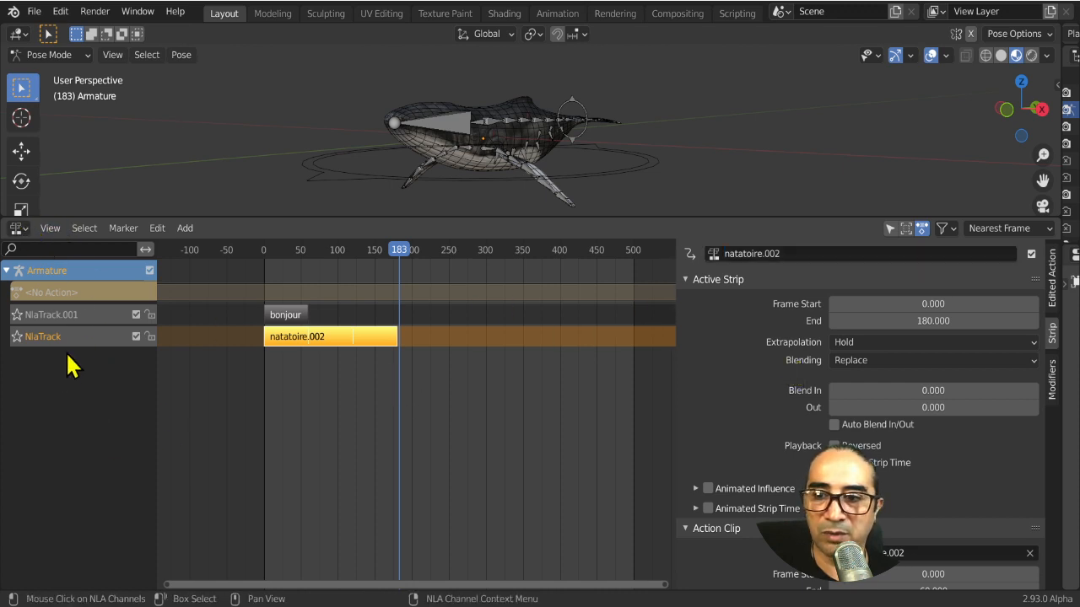
scroll(709, 430, "down", 1)
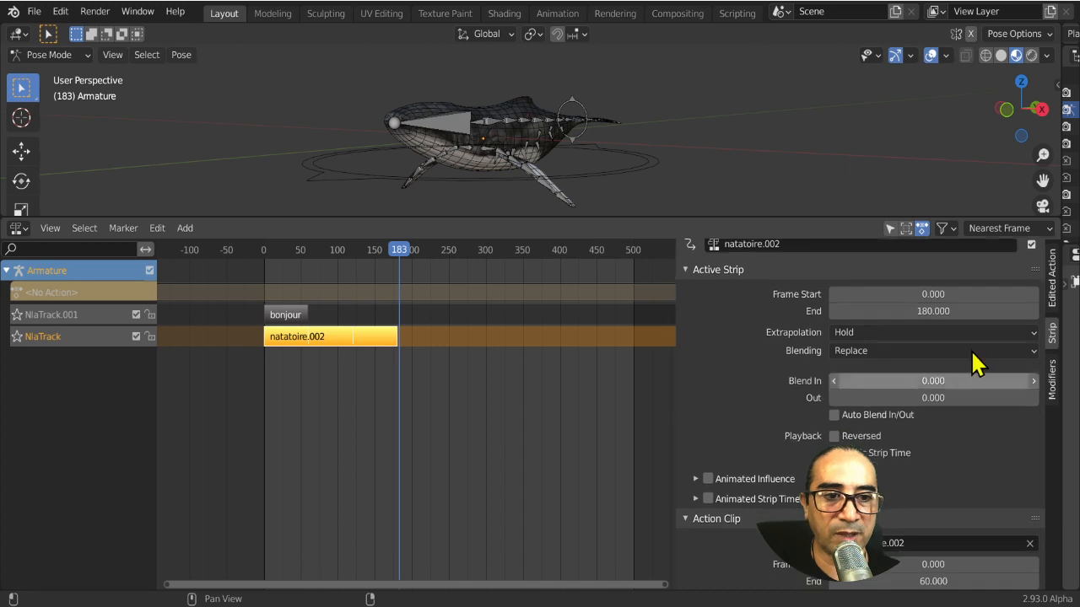
Assign the natatoire action to the Armature as its edited action and push it down to a new NLA track
left_click(1053, 286)
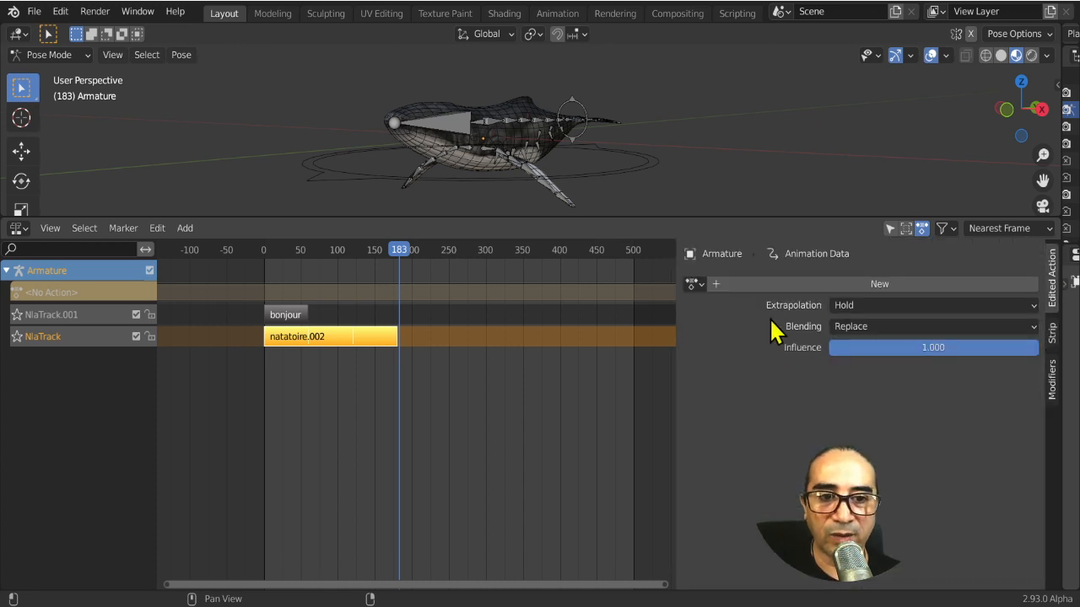
left_click(694, 284)
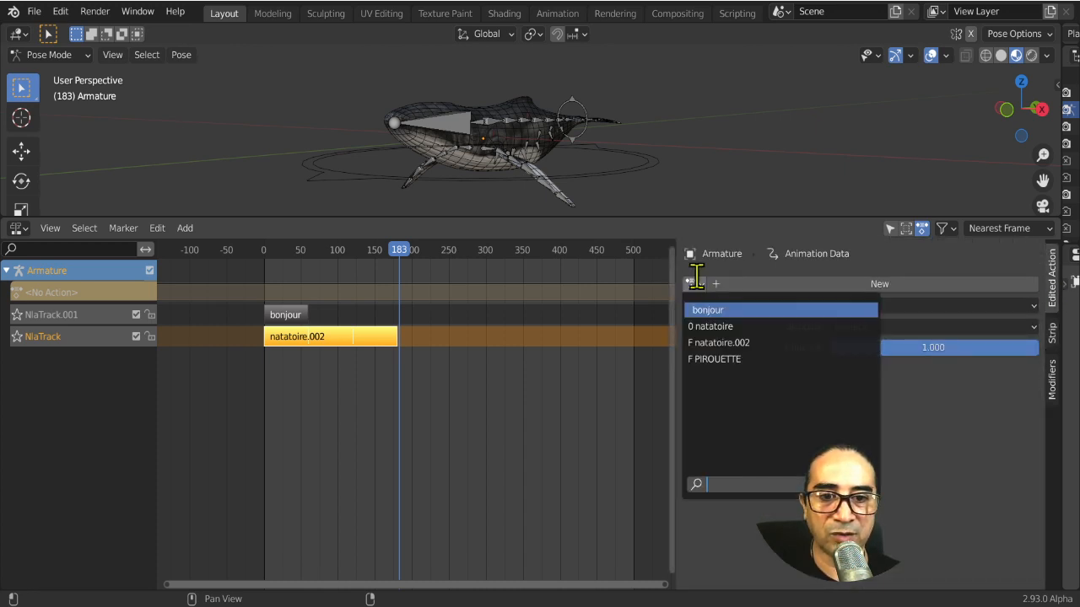
left_click(737, 327)
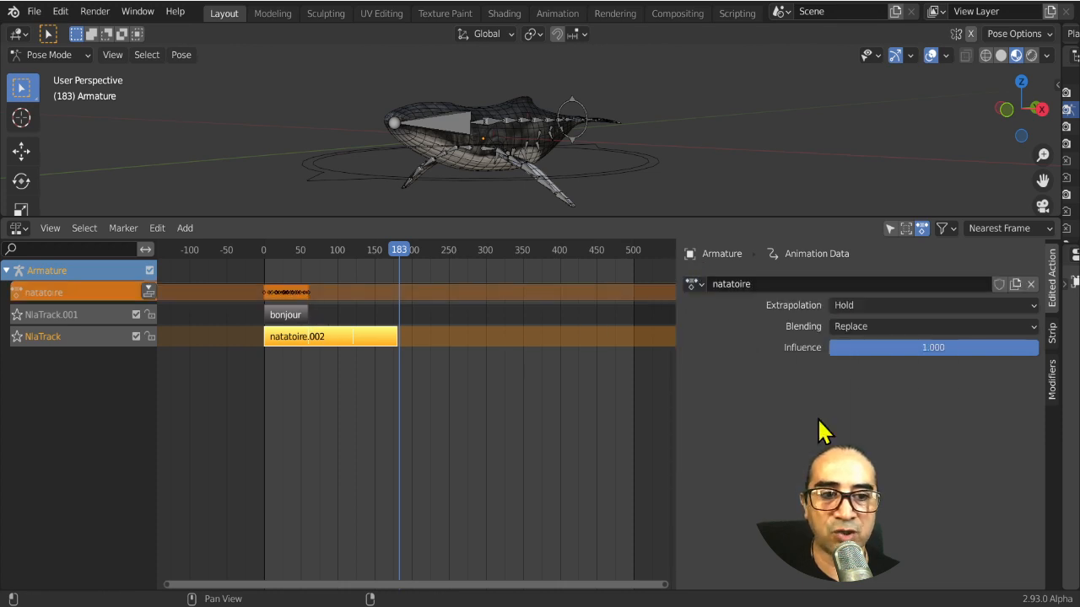
left_click(148, 291)
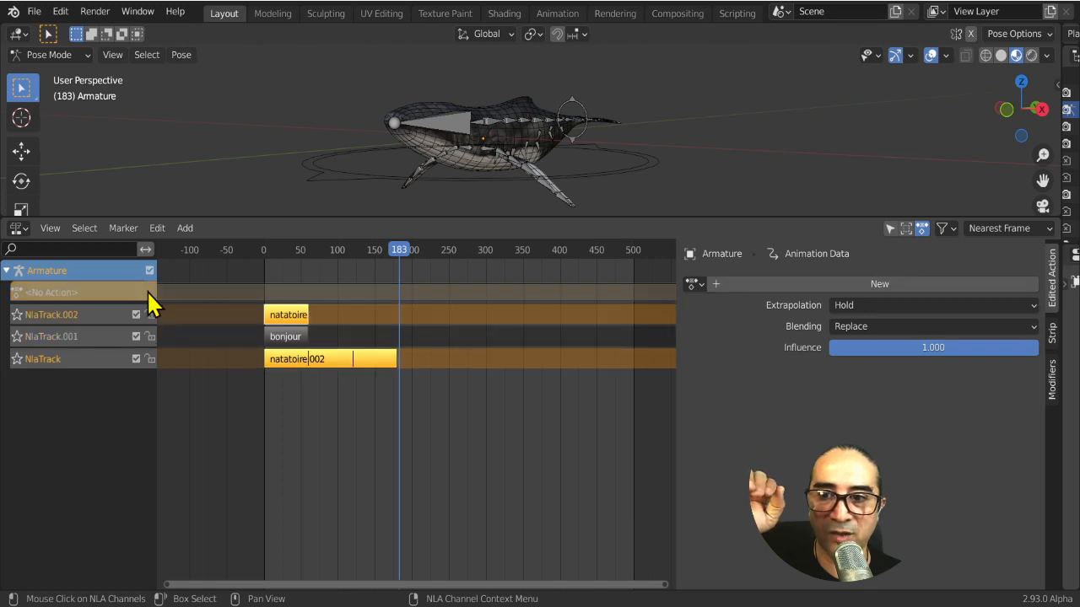
Select the new natatoire strip, mute NlaTrack.001 and NlaTrack, and scrub the animation back to frame 0
left_click(277, 315)
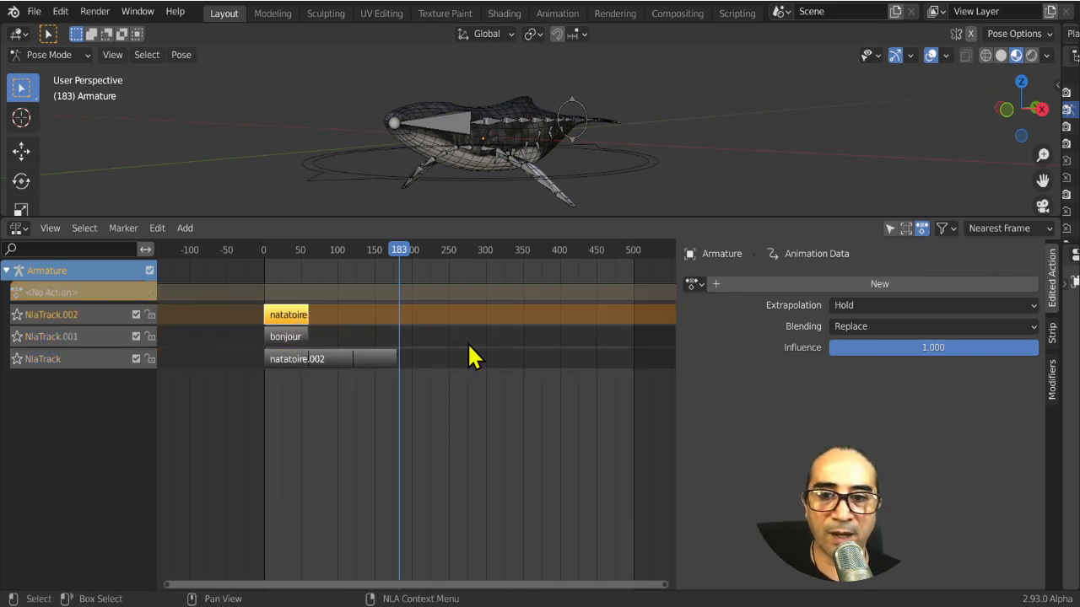
left_click_drag(291, 251, 287, 291)
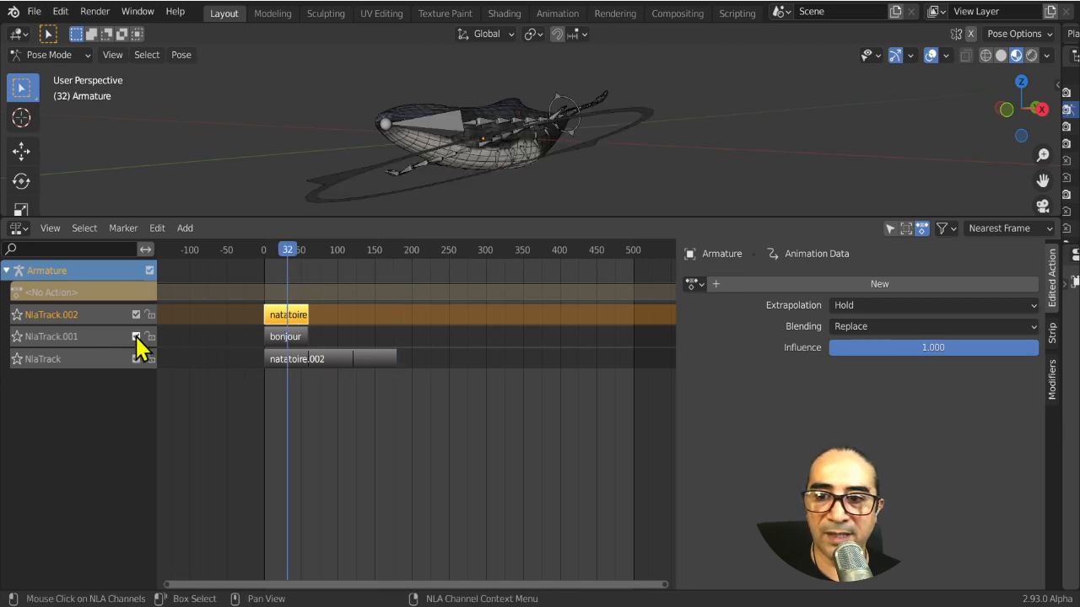
left_click_drag(306, 251, 262, 248)
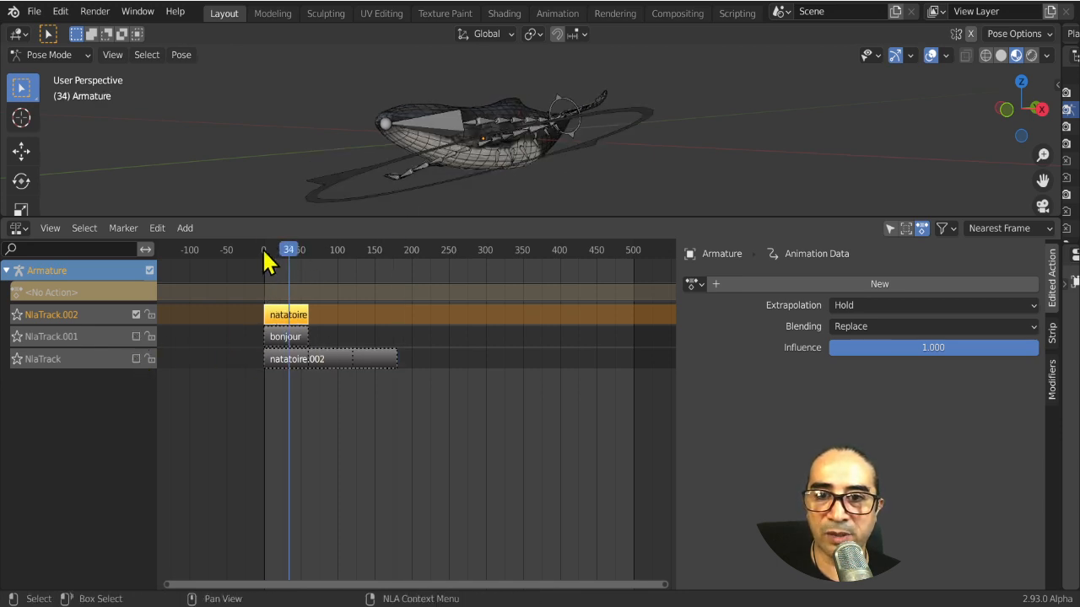
Clear the root Bone's rotation at frame 0 and scrub to frame 5 to check the pose
left_click(653, 114)
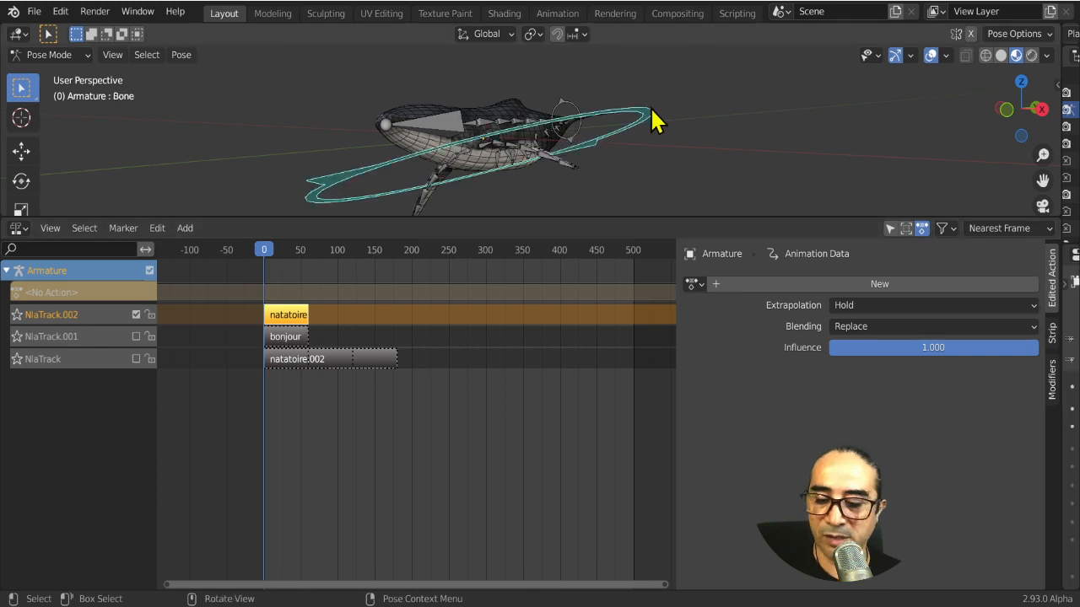
key("alt+r")
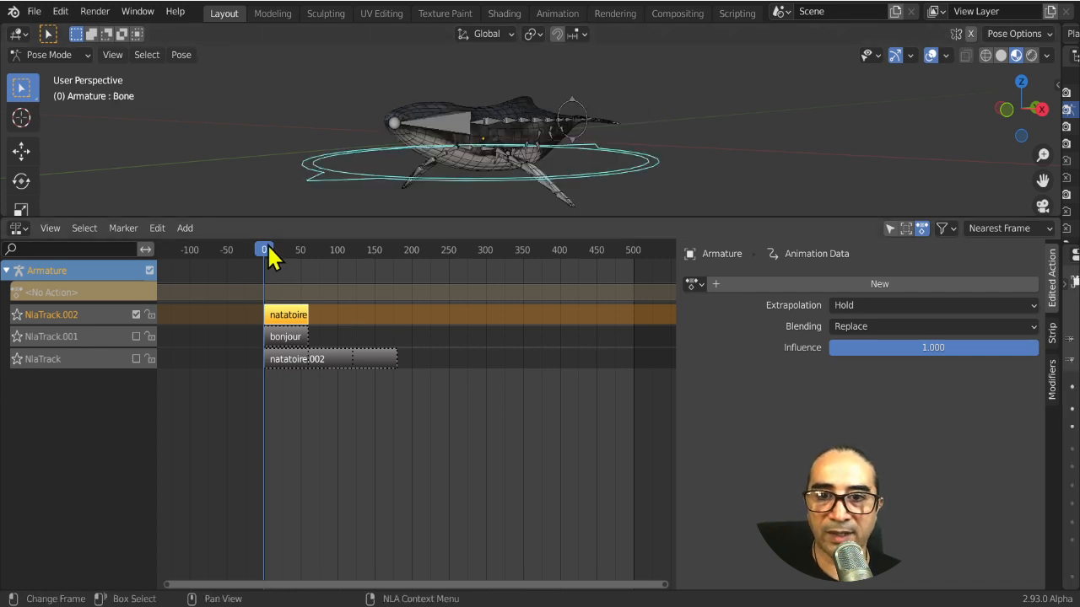
mouse_move(268, 248)
left_mouse_down()
mouse_move(296, 250)
mouse_move(269, 255)
left_mouse_up()
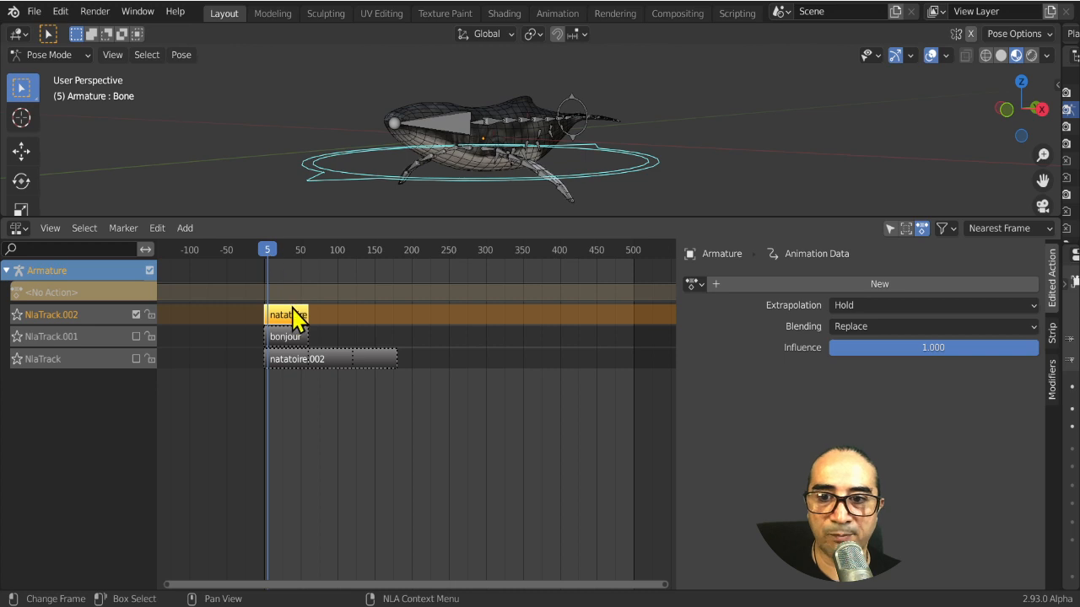
Set the natatoire strip's Repeat to 3 in its Action Clip settings and play the animation
left_click(1054, 337)
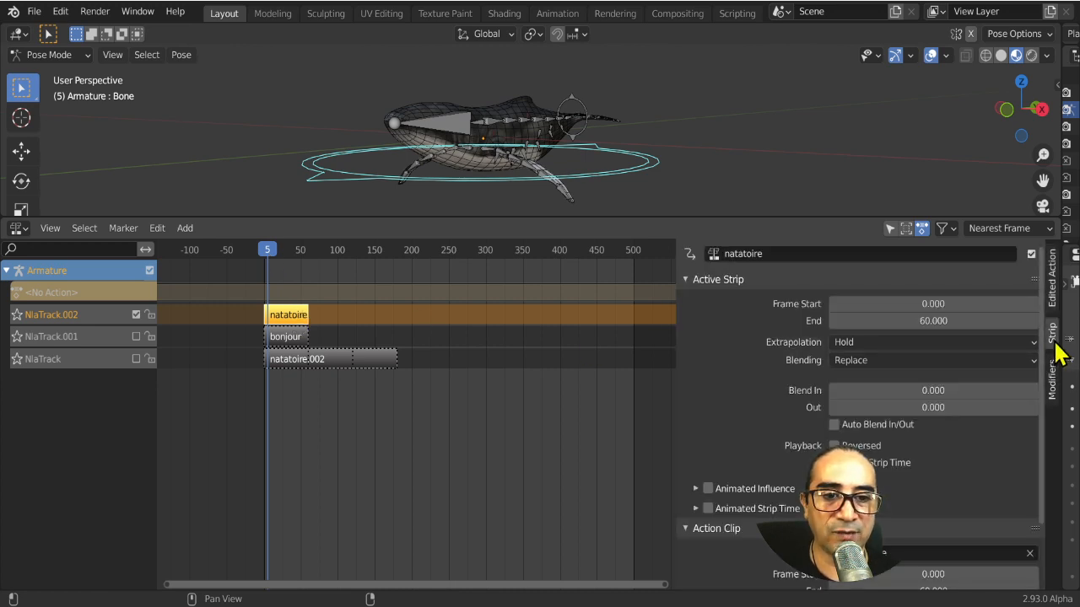
scroll(744, 434, "down", 2)
scroll(744, 434, "down", 1)
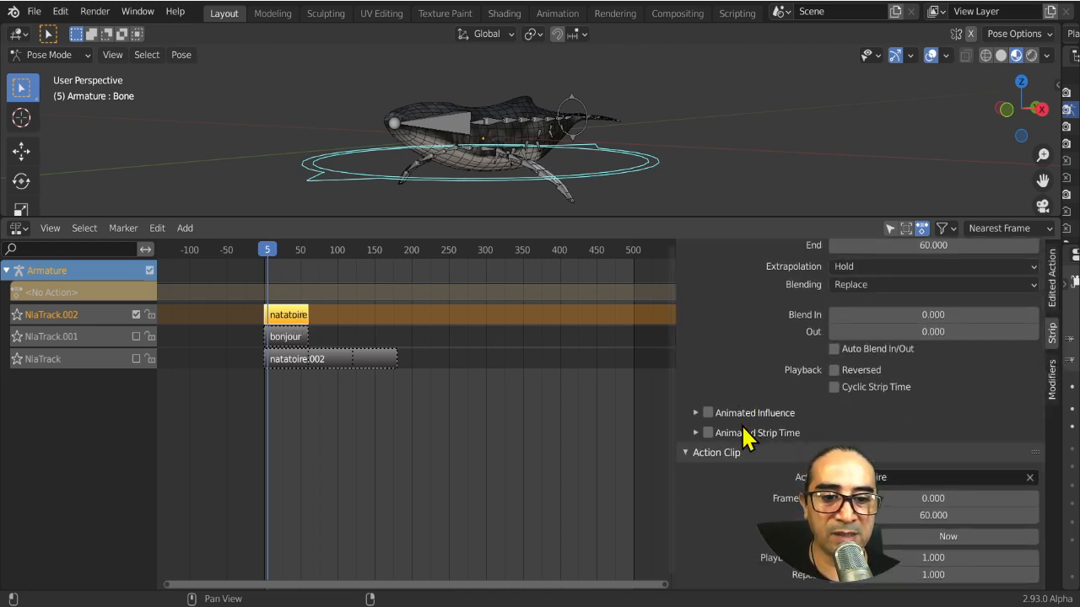
left_click(934, 574)
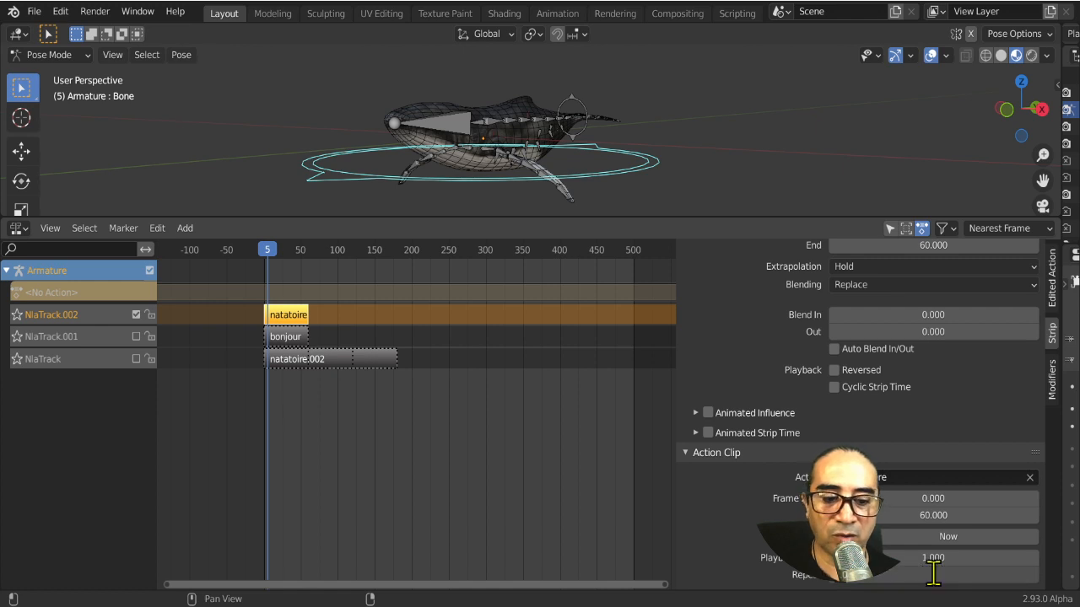
type("3")
key("Return")
key("space")
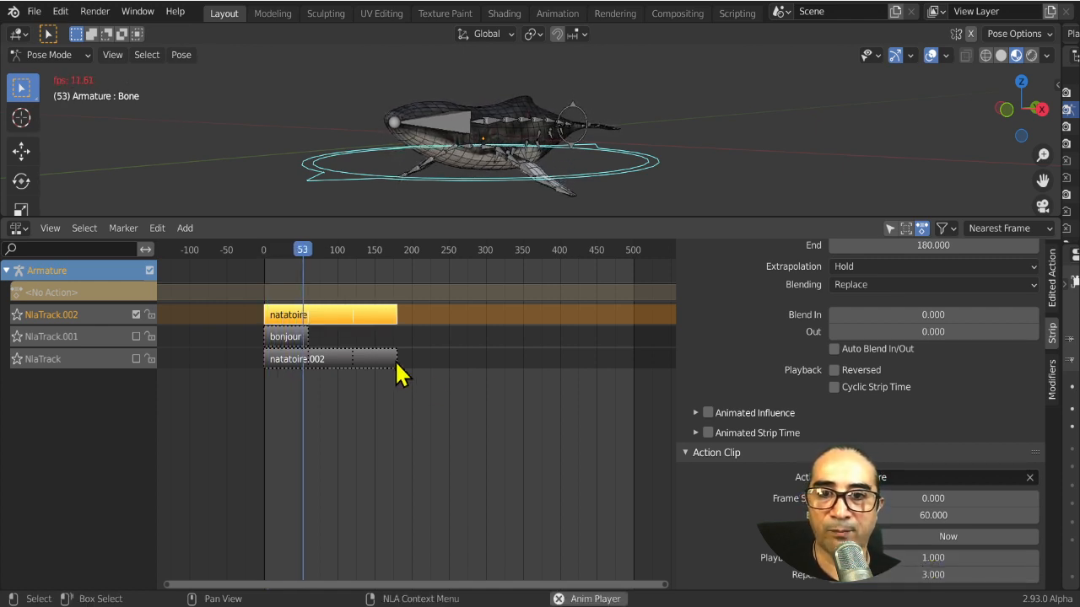
Stop playback and move the bonjour strip onto NlaTrack.002, directly after the natatoire strip
left_click(285, 339)
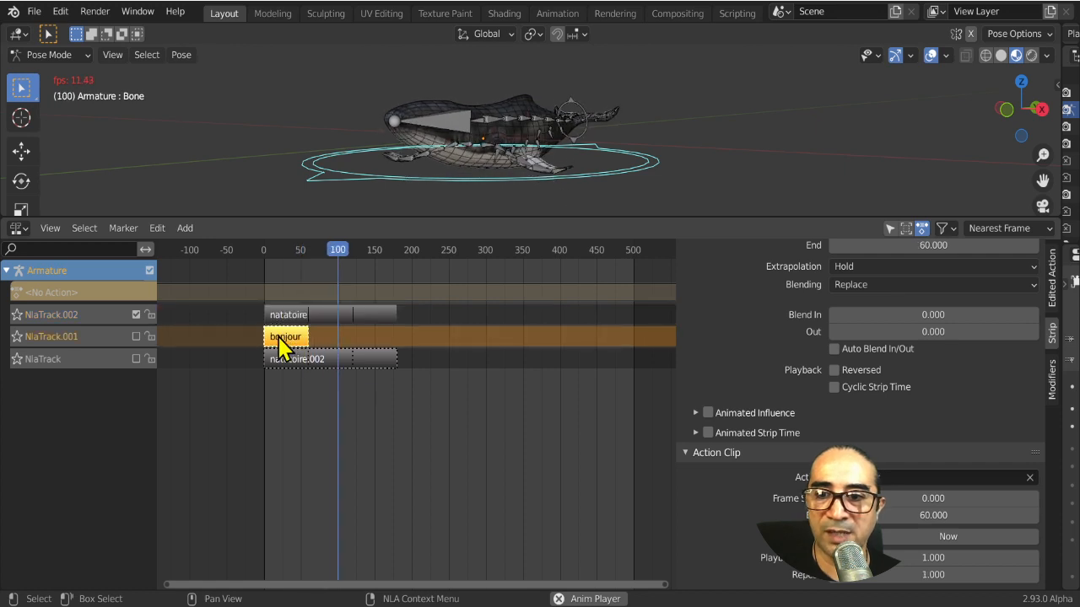
key("space")
key("g")
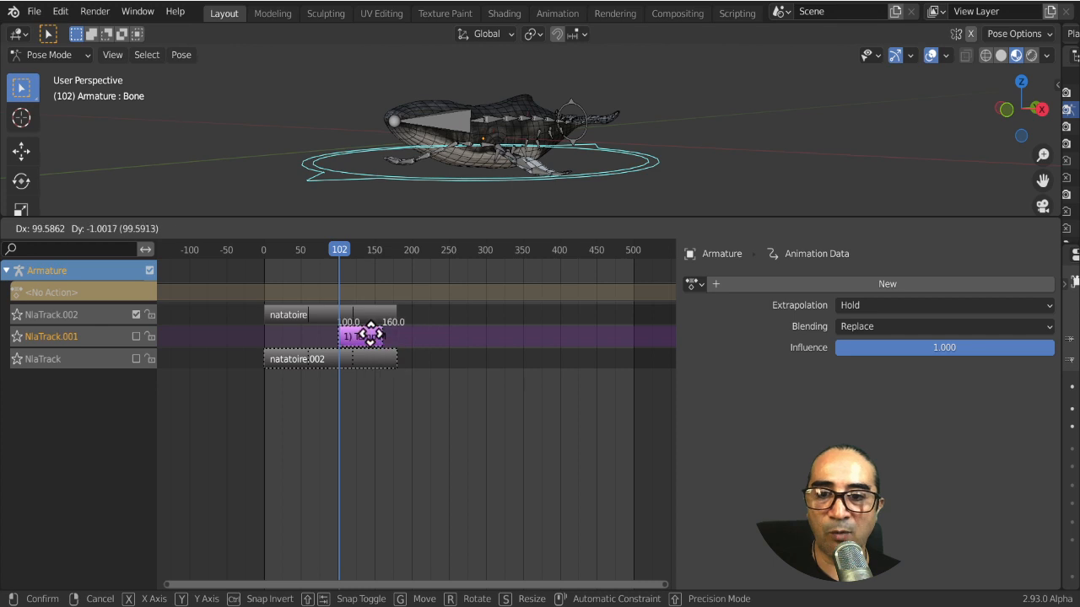
left_click(372, 340)
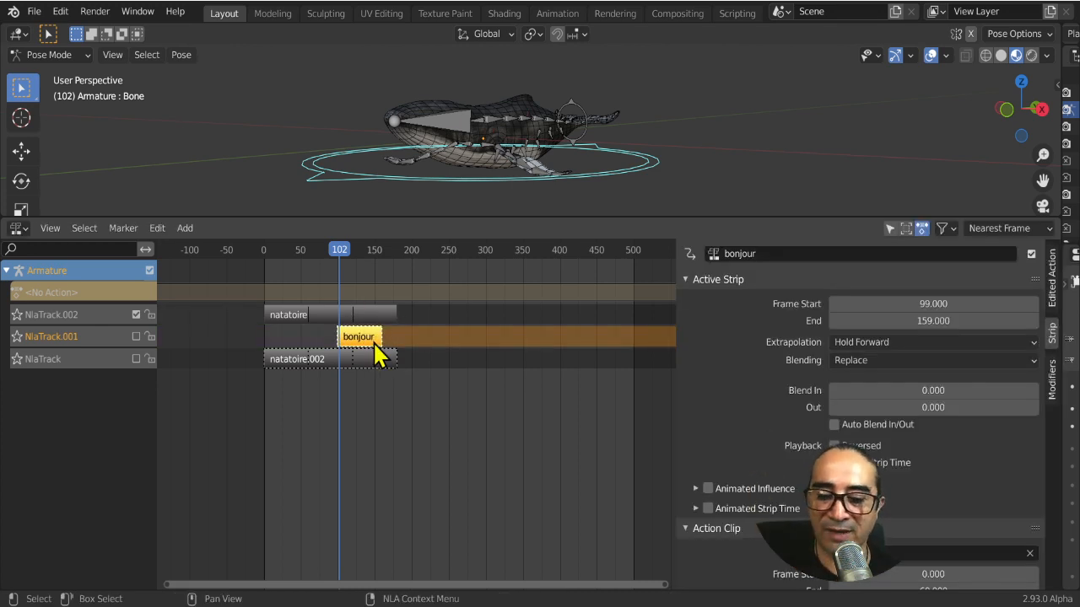
key("g")
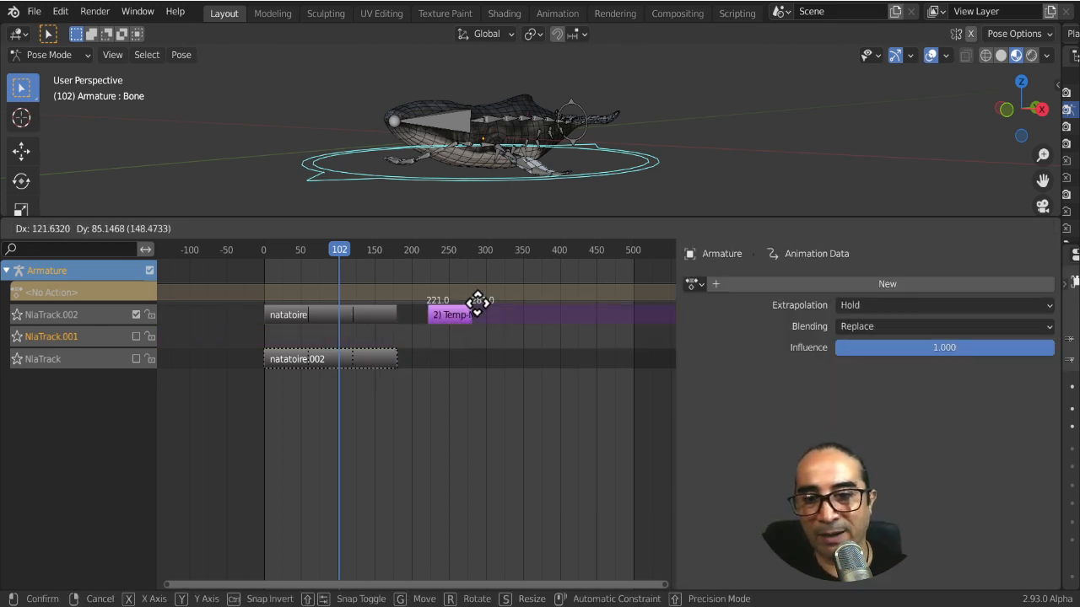
left_click(419, 302)
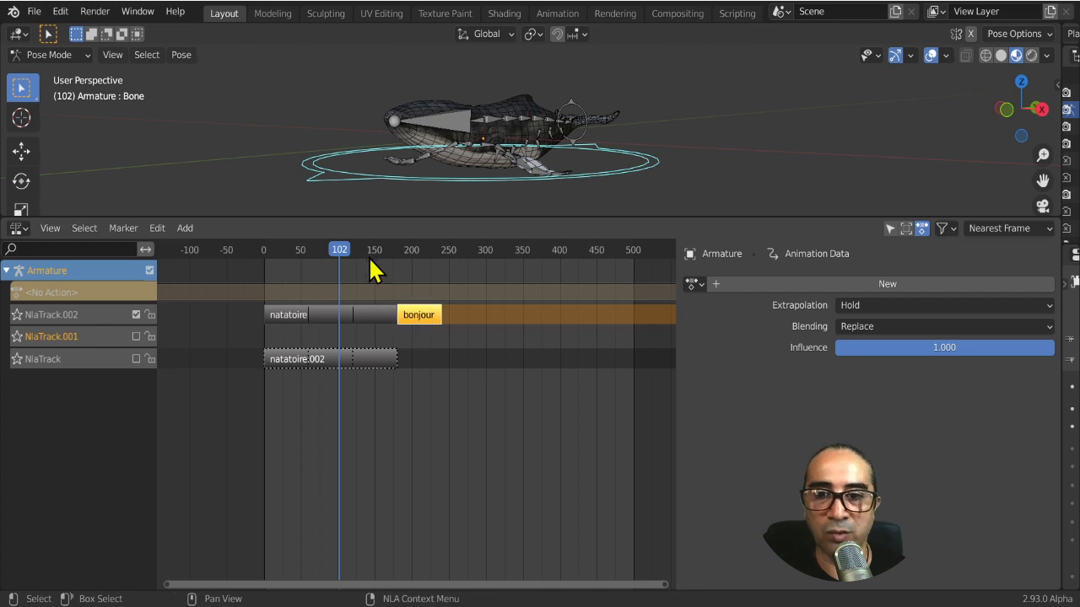
Play the animation from just before frame 180 to review the change from natatoire to bonjour, and select the natatoire strip
left_click(386, 243)
key("space")
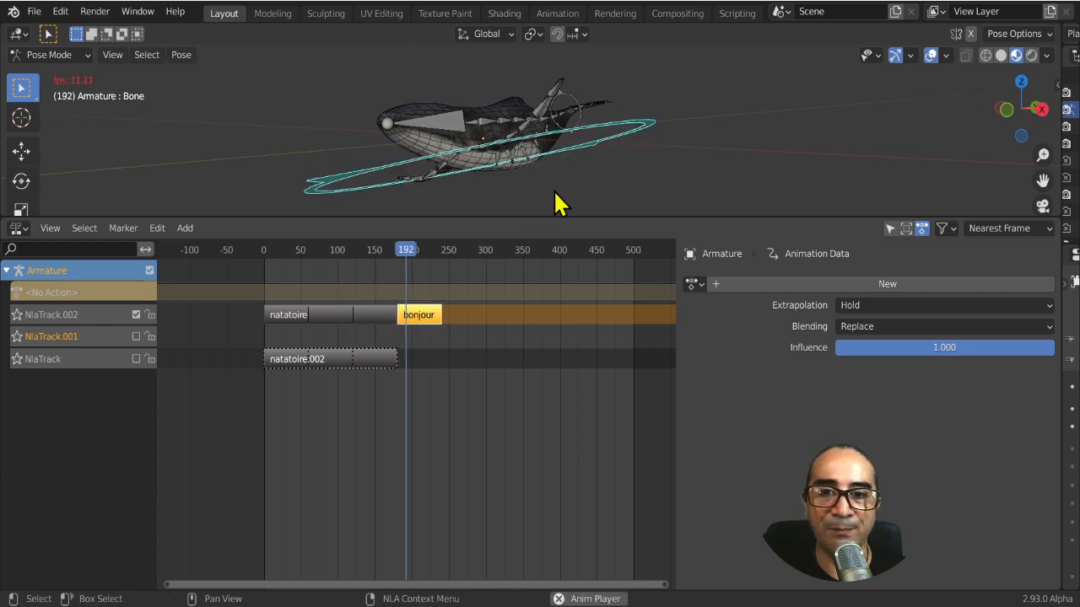
left_click(388, 251)
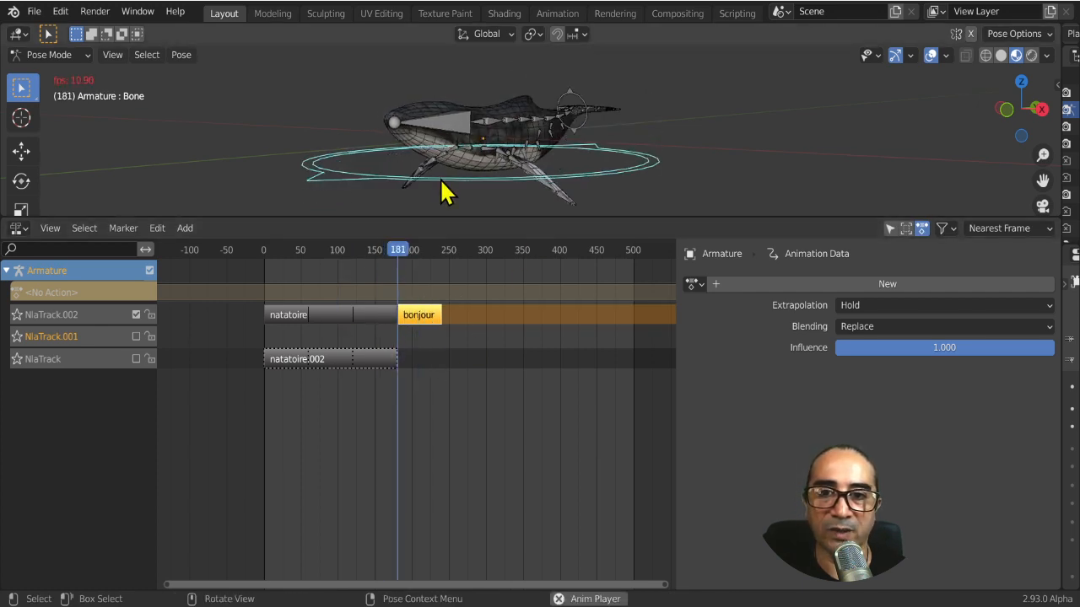
key("space")
left_click(371, 323)
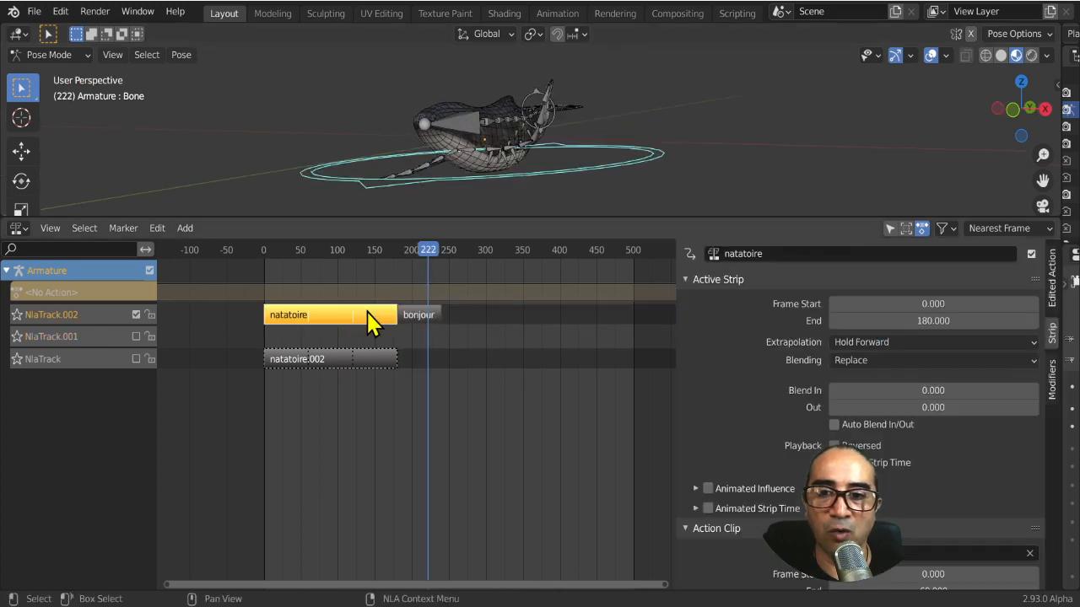
Scrub to the end of the bonjour strip and move the natatoire.002 strip onto NlaTrack.002 directly after it
left_click_drag(435, 250, 442, 251)
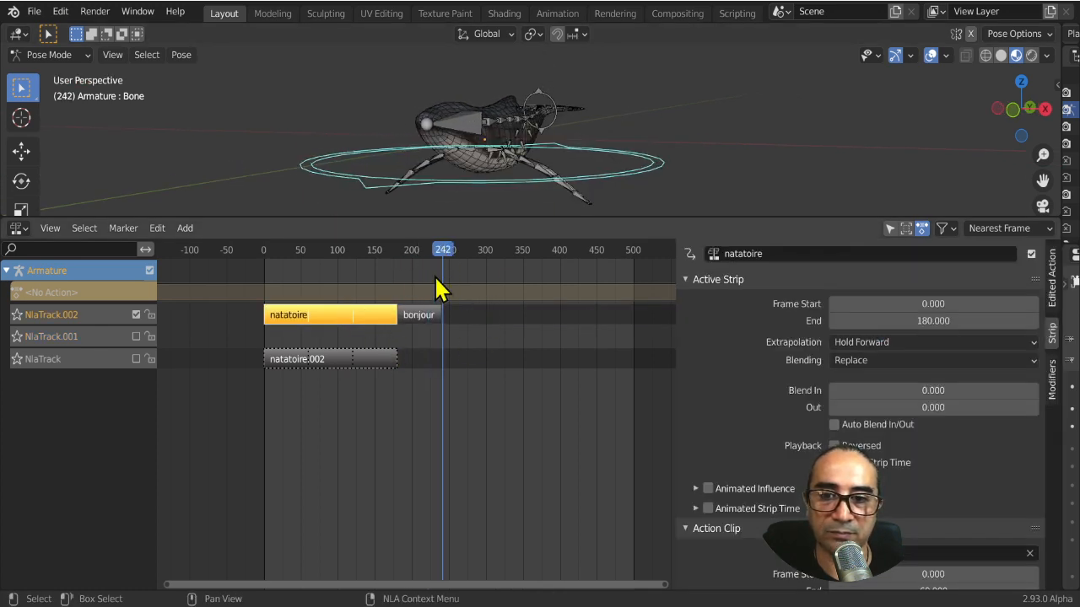
left_click(319, 368)
left_click_drag(319, 376, 428, 266)
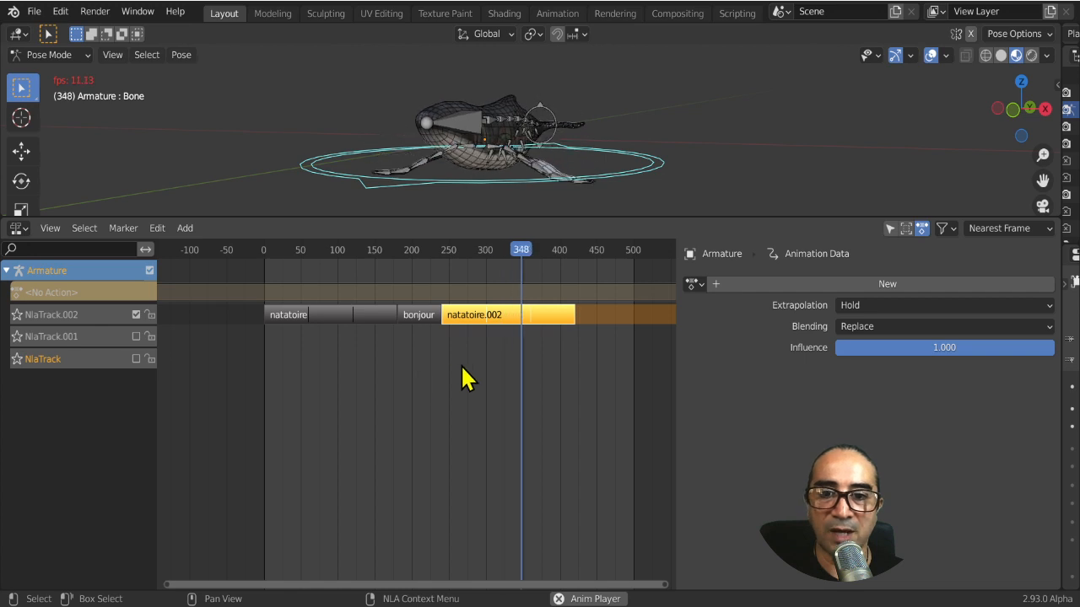
Replay the swim, wave and swim sequence and hide the viewport overlays to view the whale without its rig
left_click(377, 252)
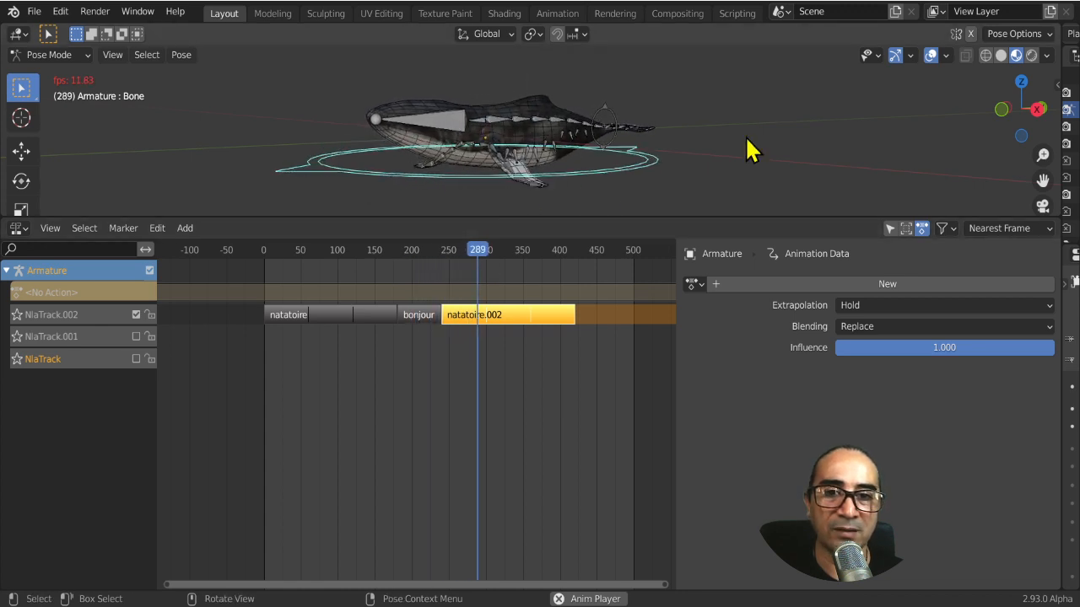
left_click(930, 54)
left_click(379, 250)
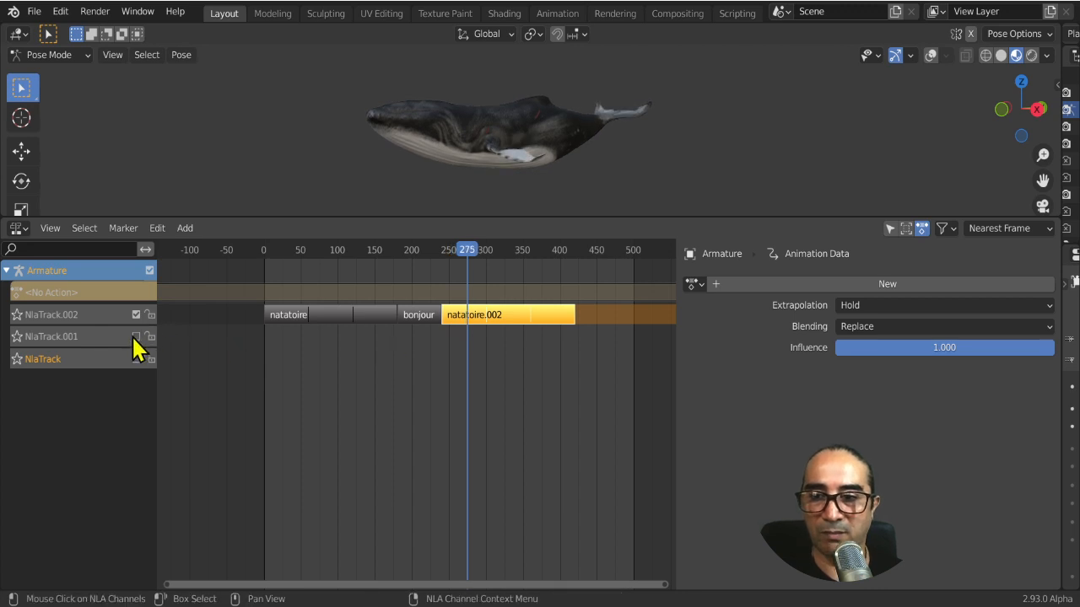
Enable NlaTrack.001 and move the natatoire strip onto it, keeping its start at frame 0
left_click(354, 315)
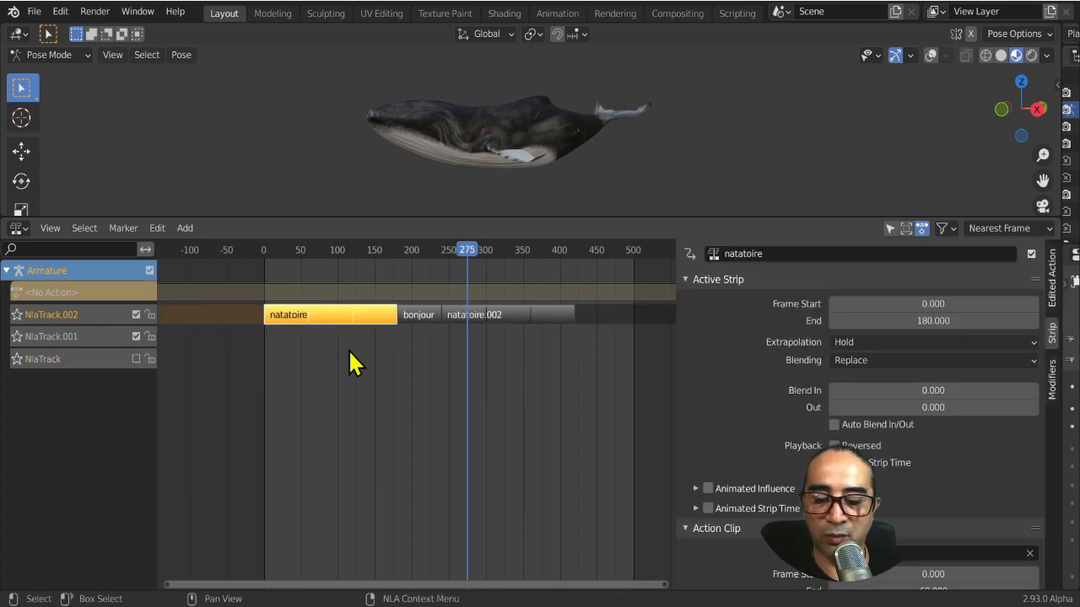
key("g")
left_click(349, 377)
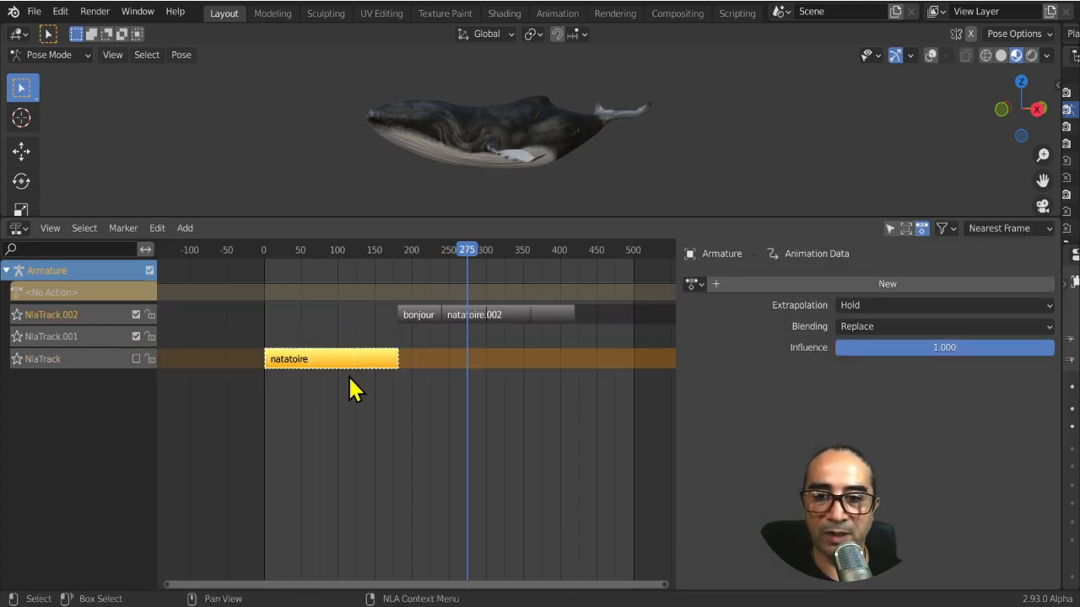
key("g")
left_click(347, 343)
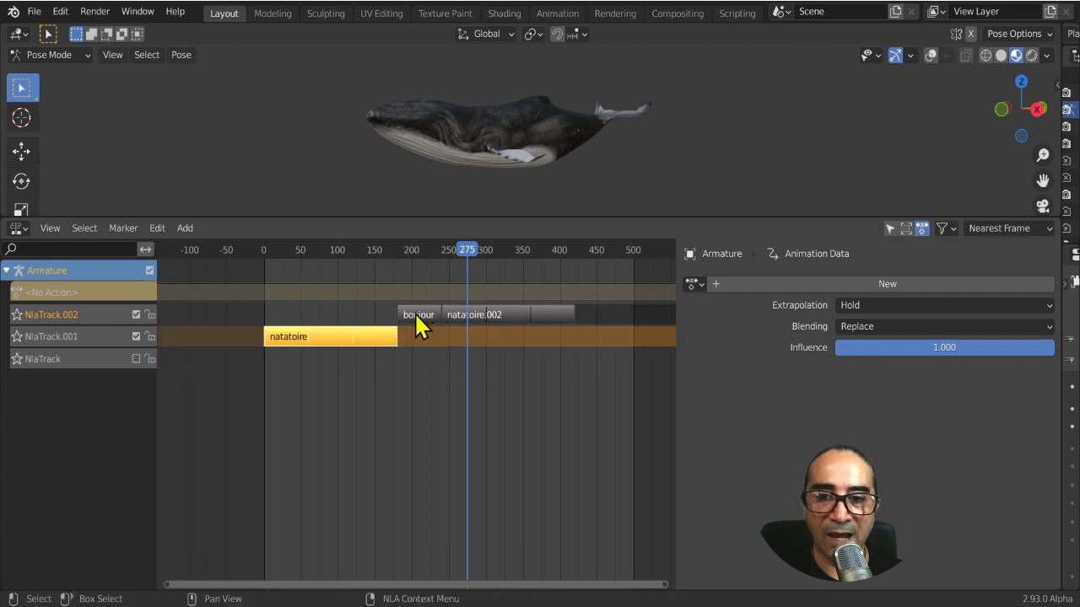
Shift the bonjour strip to start at frame 170 so that it overlaps the end of the natatoire strip
left_click(419, 323)
scroll(442, 380, "up", 4)
middle_click_drag(434, 373, 497, 380)
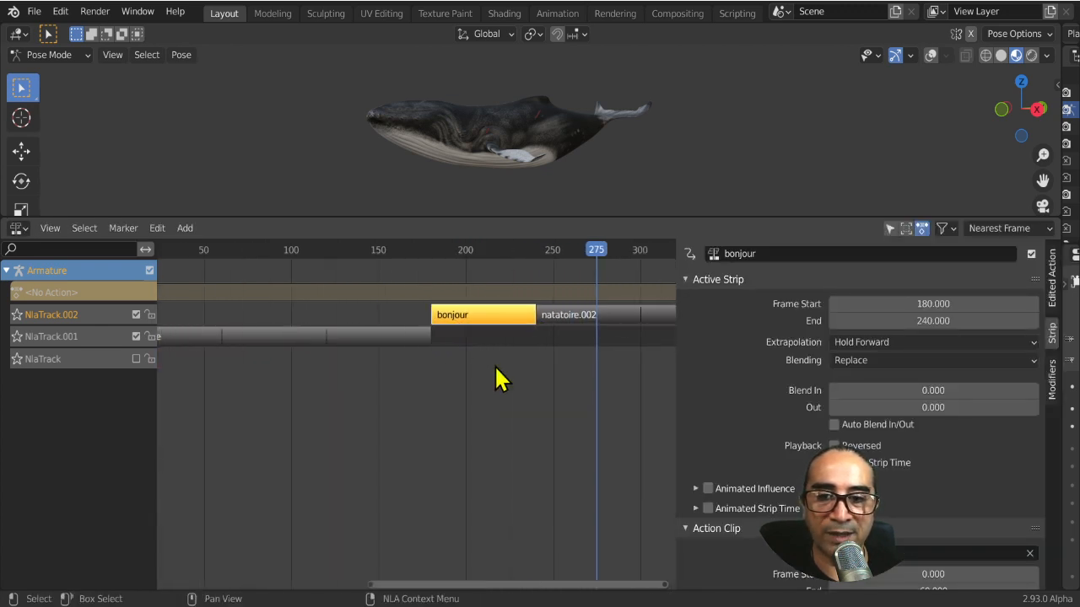
key("g")
left_click(487, 364)
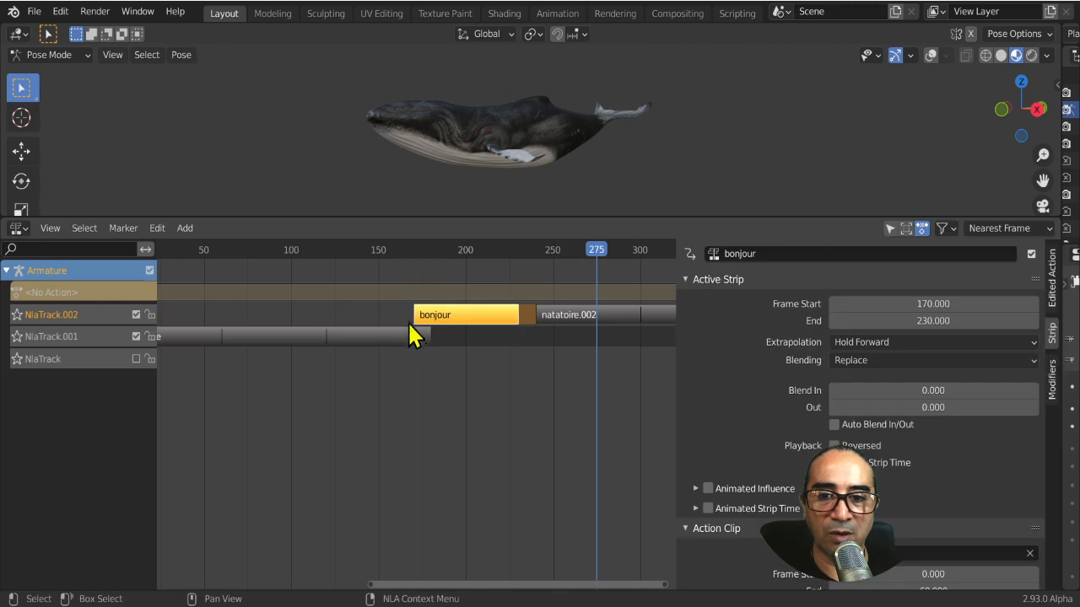
Play the animation from just before frame 170 to check the overlap between natatoire and bonjour
left_click(405, 251)
key("space")
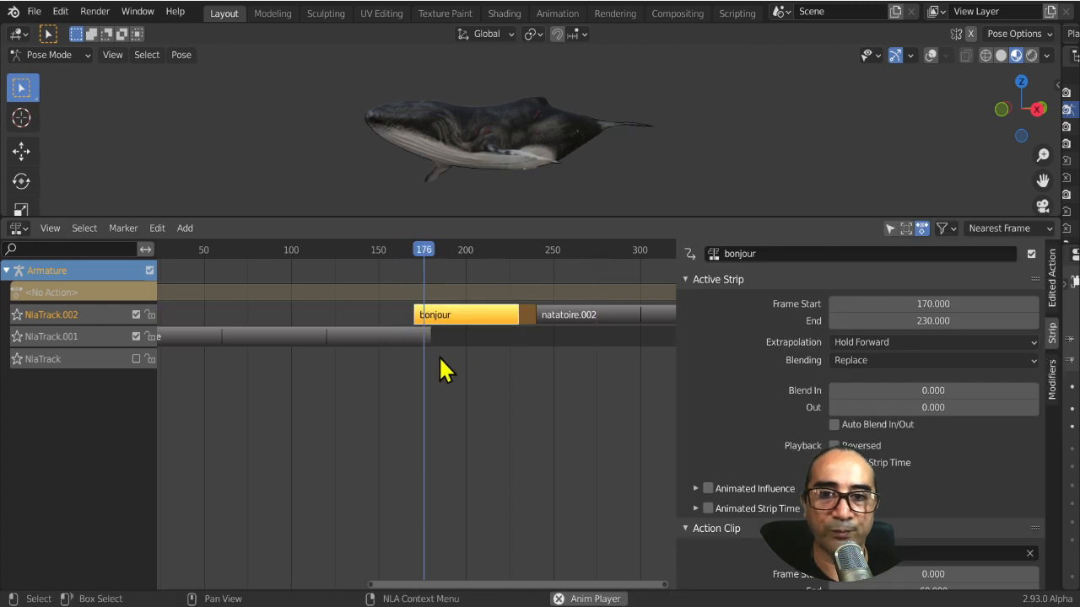
key("space")
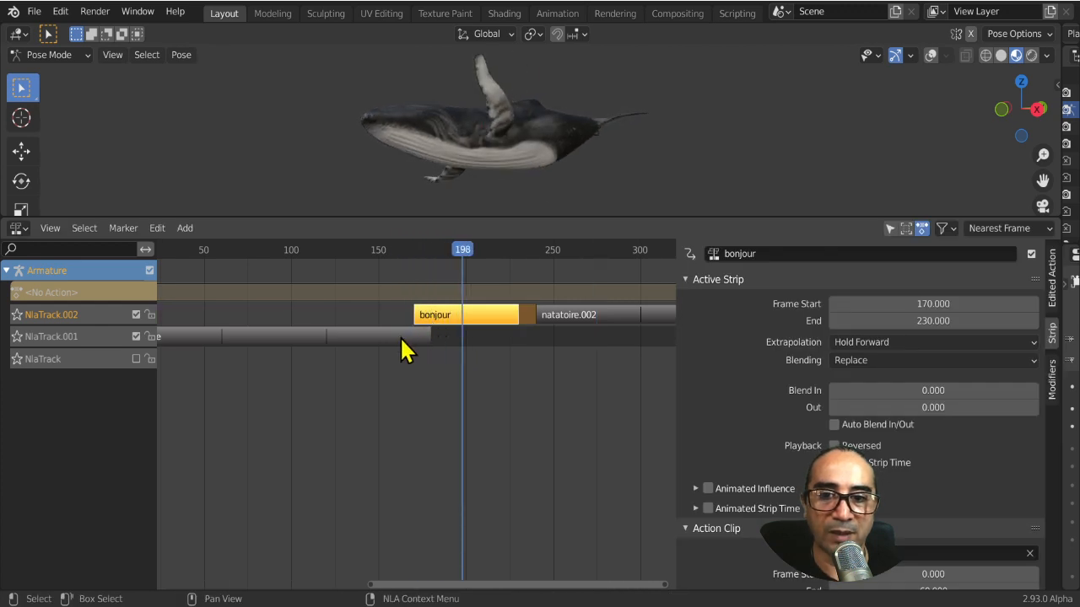
Select the natatoire strip on NlaTrack.001 and set its Blend Out to 9.7 frames to cover the overlap with bonjour
left_click(410, 340)
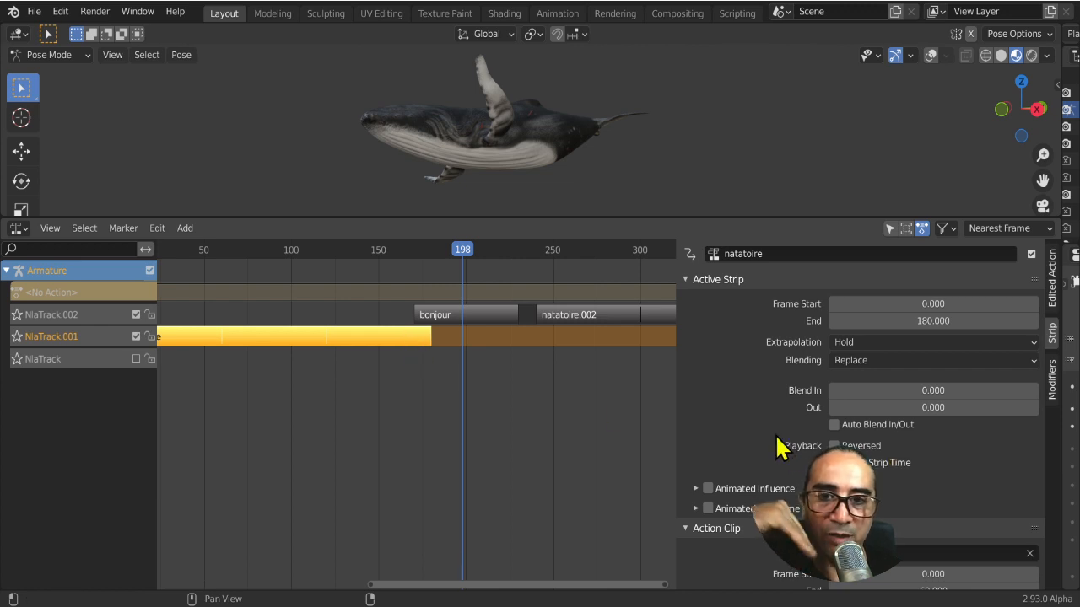
scroll(778, 447, "down", 3)
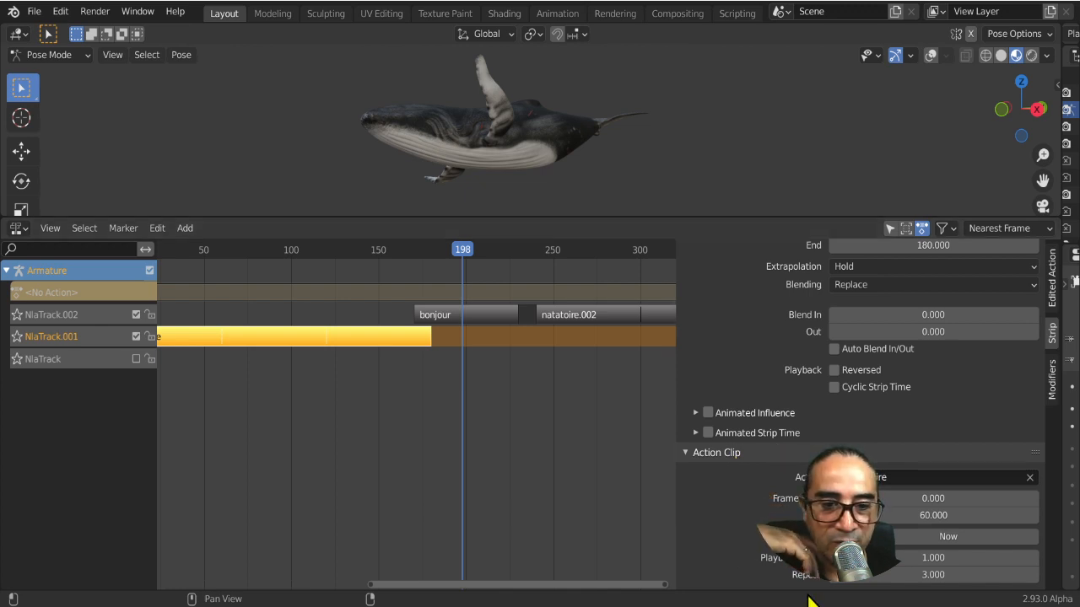
scroll(776, 478, "up", 3)
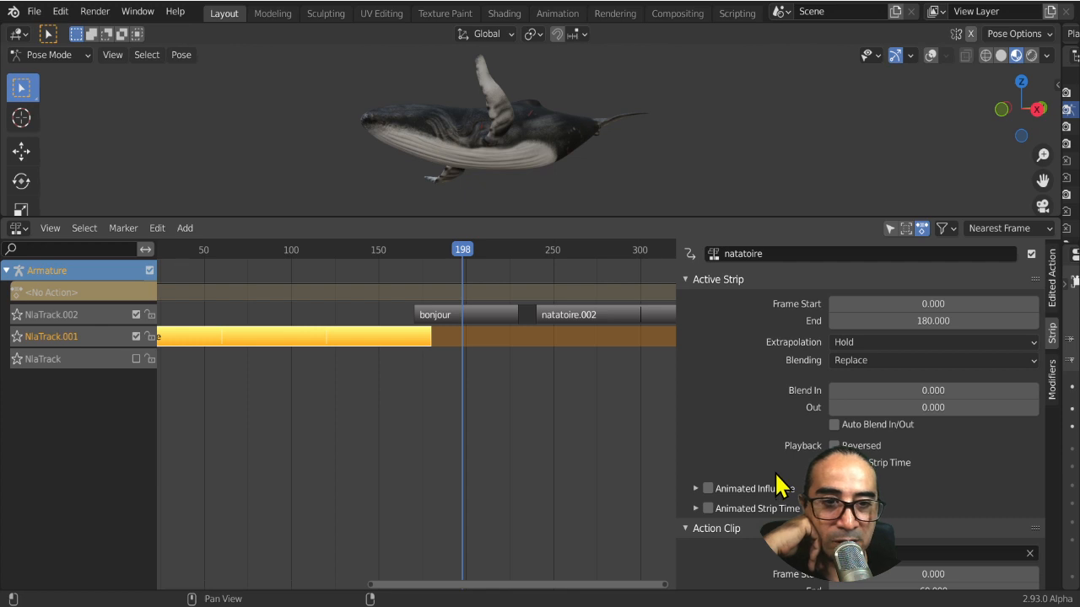
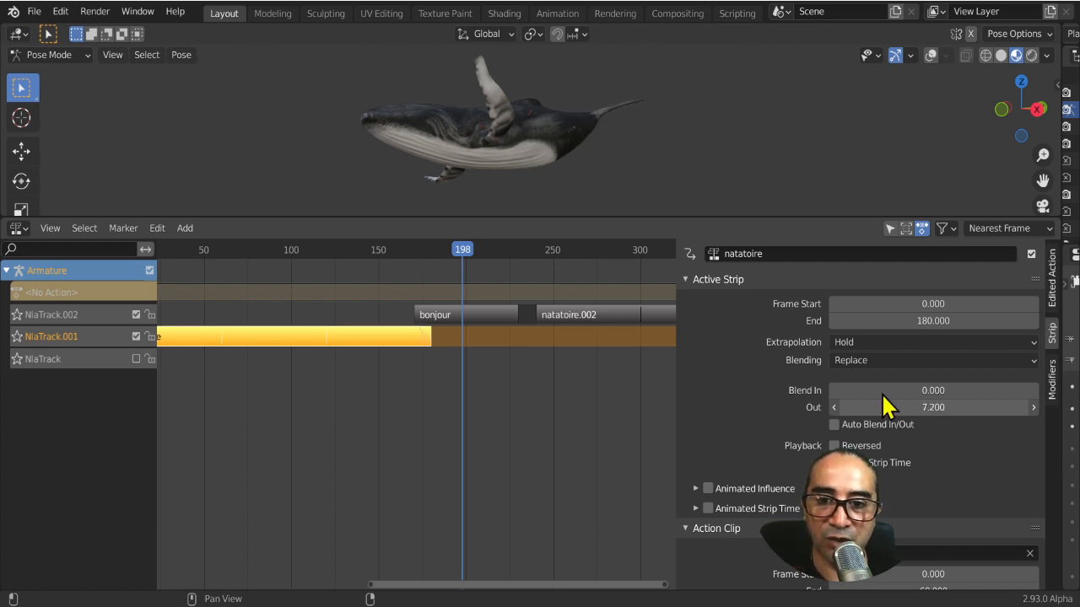
key("ctrl+z")
middle_click_drag(430, 348, 503, 255, "ctrl")
middle_click_drag(514, 413, 494, 303)
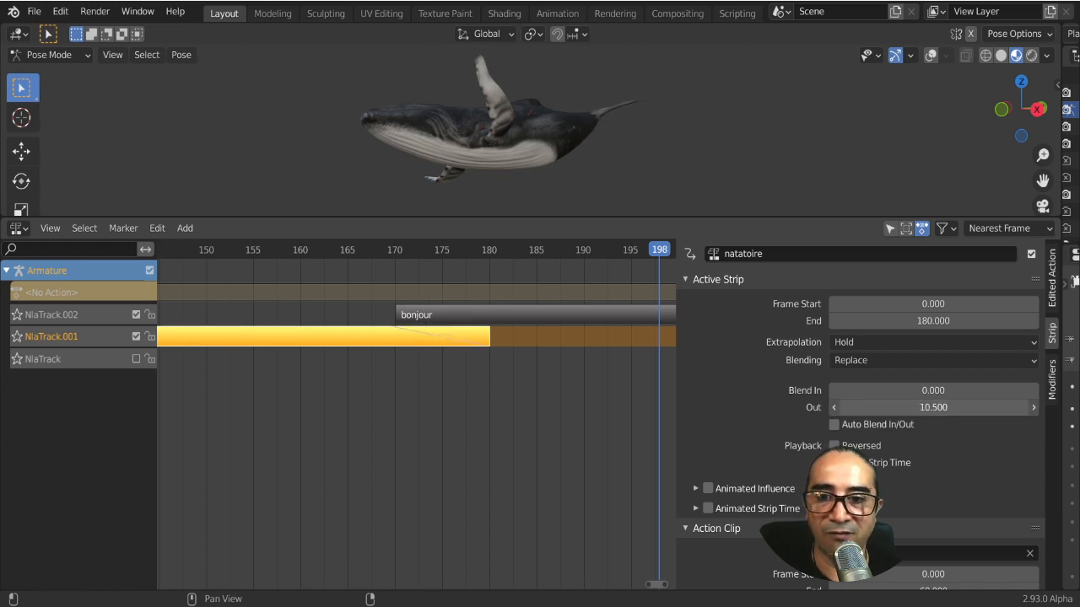
left_click_drag(797, 383, 791, 382)
Play the blended transition into bonjour from about frame 167 while viewing the whale from another angle
left_click_drag(375, 249, 454, 112)
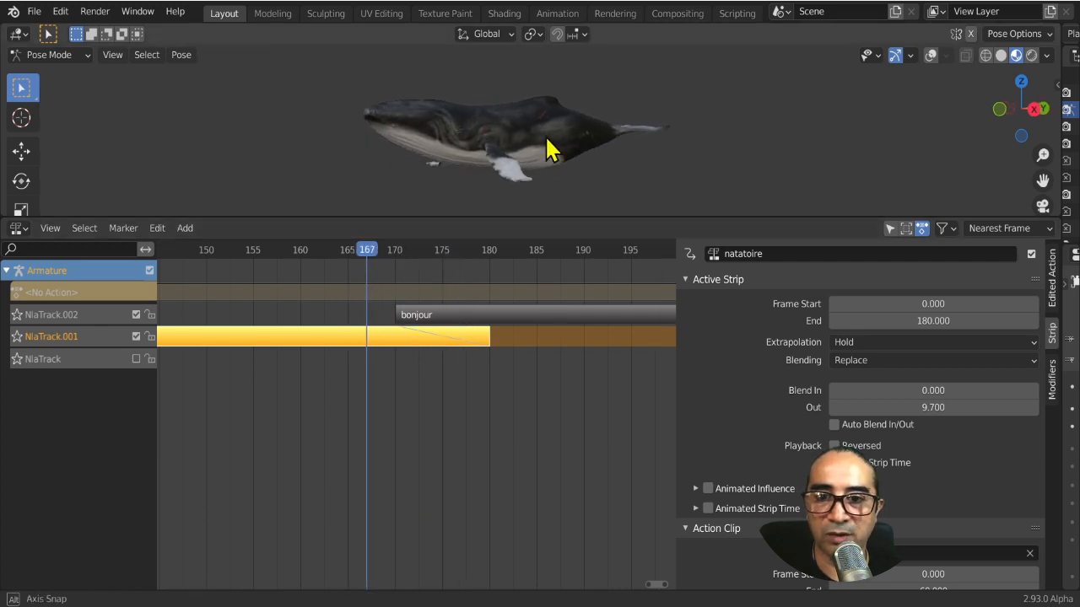
key("space")
key("space")
scroll(473, 335, "down", 8)
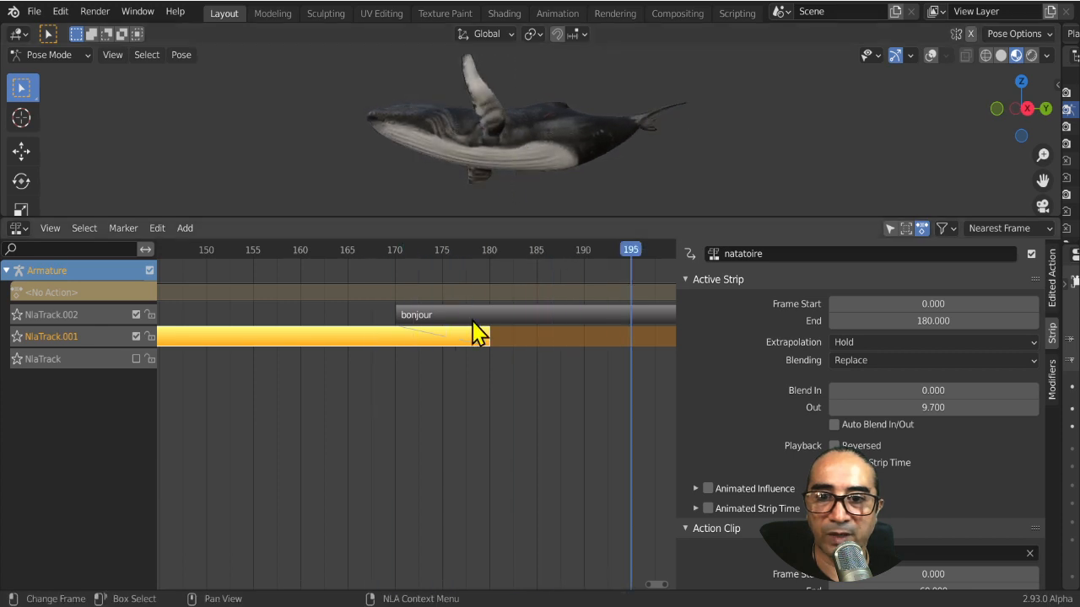
Enable Auto Blend In/Out on the natatoire strip and move the bonjour strip to start at frame 141
left_click(834, 425)
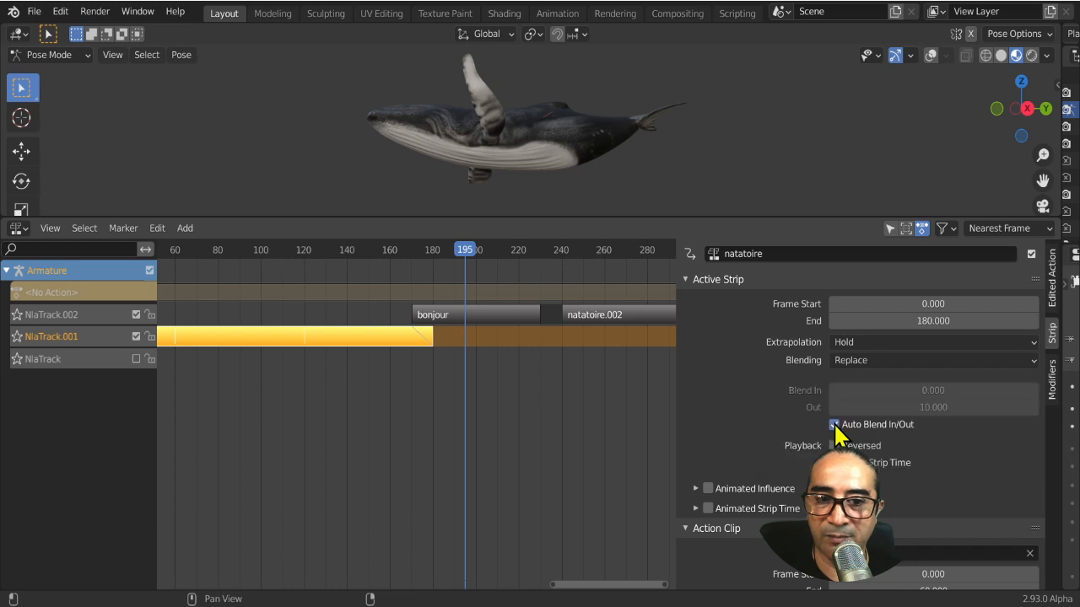
left_click(460, 316)
key("g")
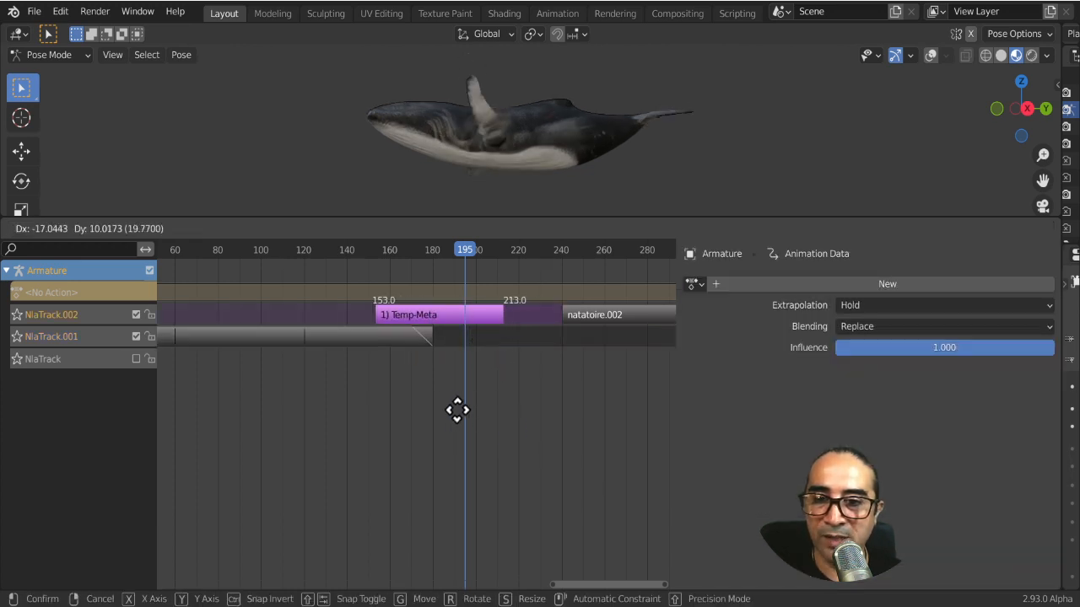
left_click(446, 421)
scroll(404, 356, "up", 6)
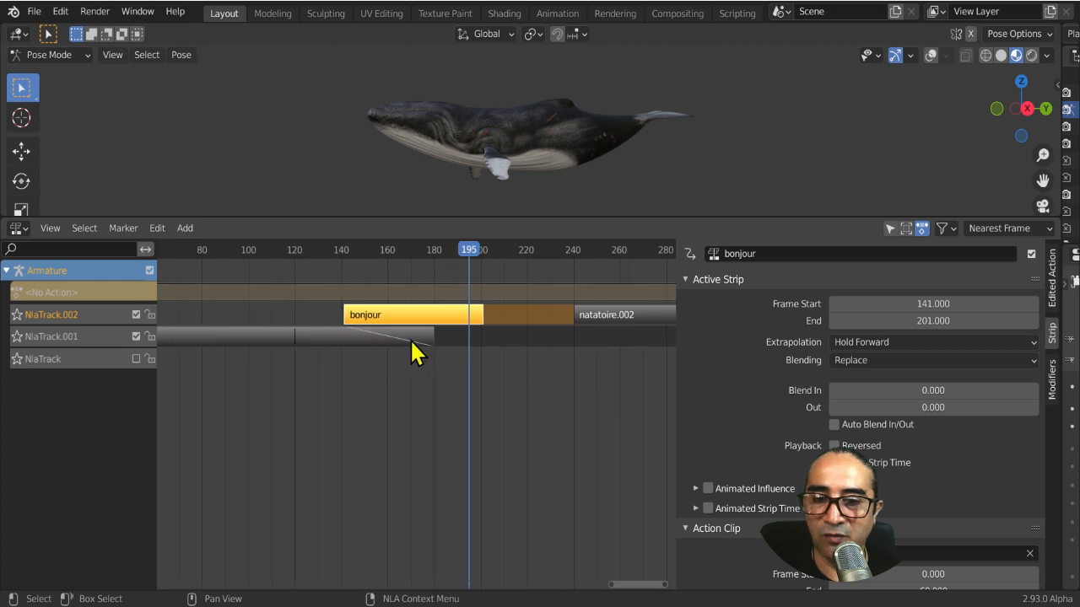
scroll(573, 434, "down", 5)
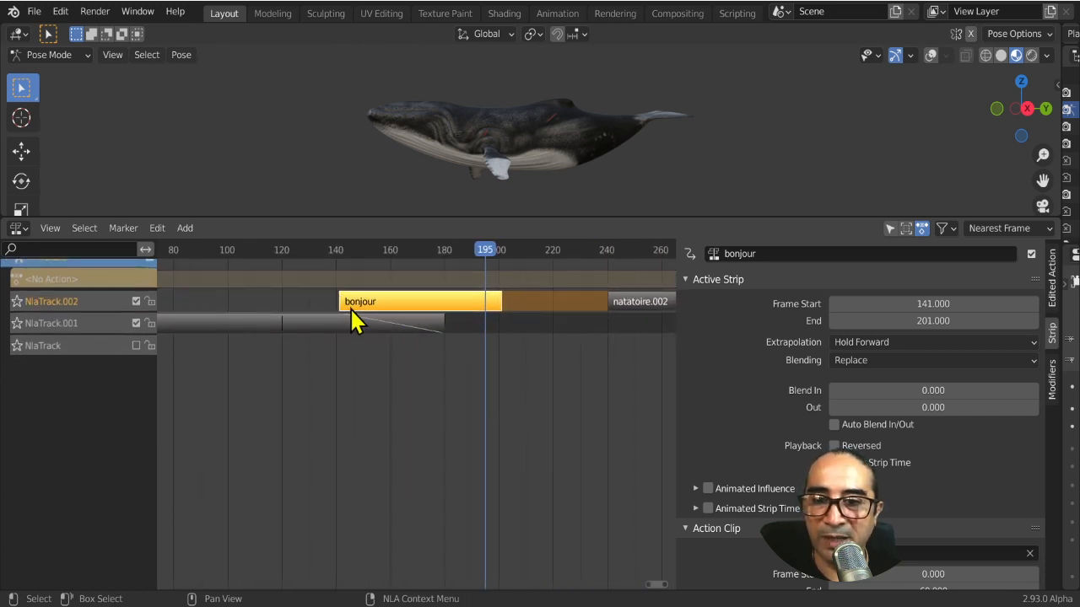
Play the animation from just before frame 140 to check the longer automatic blend into bonjour
left_click(328, 249)
key("space")
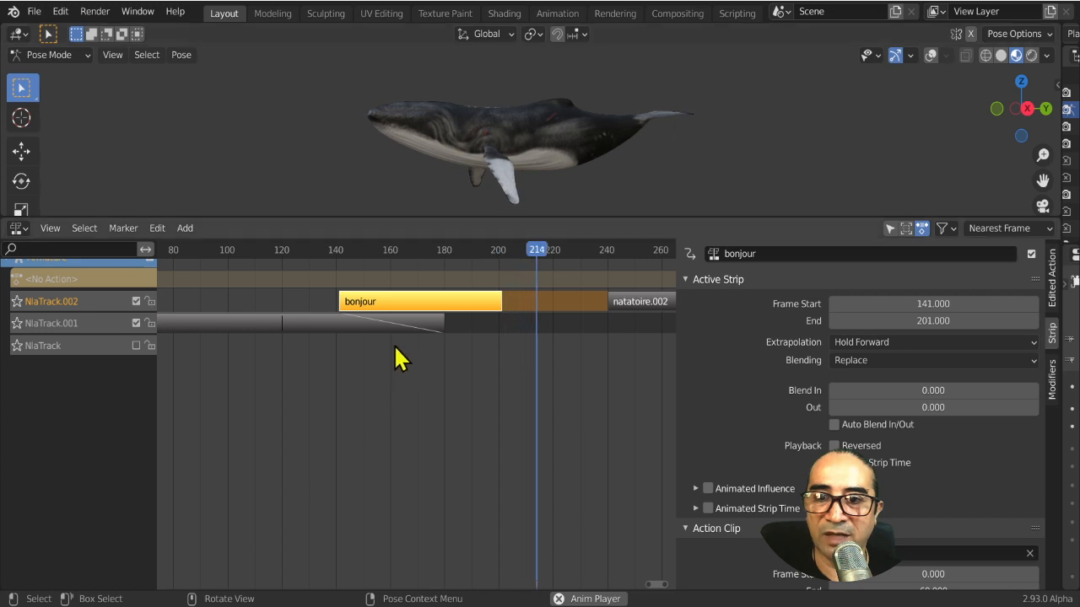
Enlarge the 3D viewport and replay the transition from natatoire into bonjour, starting at frame 132
key("space")
left_click(315, 249)
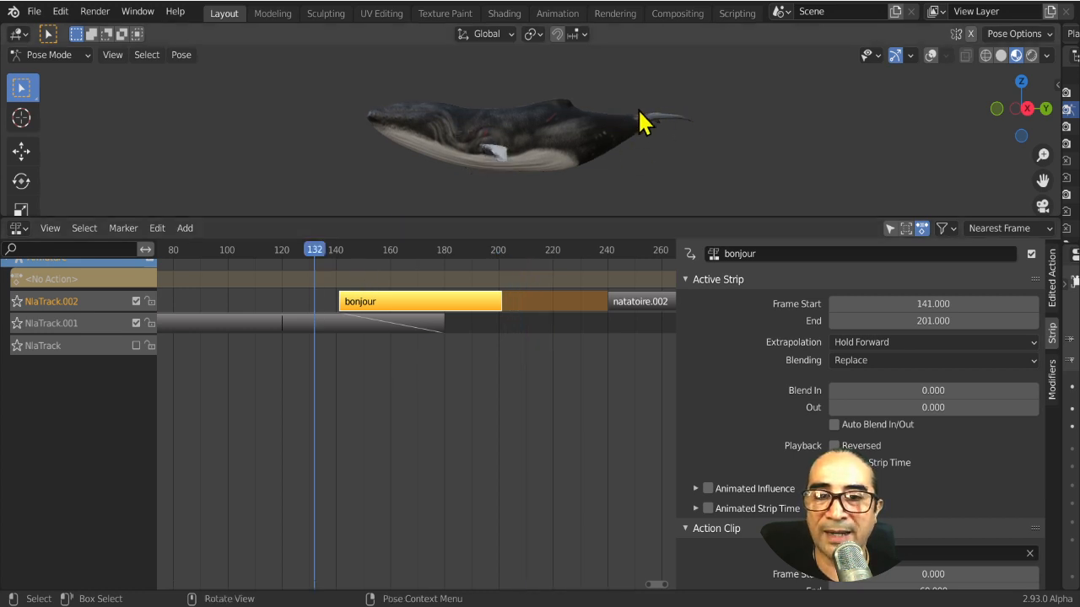
middle_click_drag(639, 122, 667, 133)
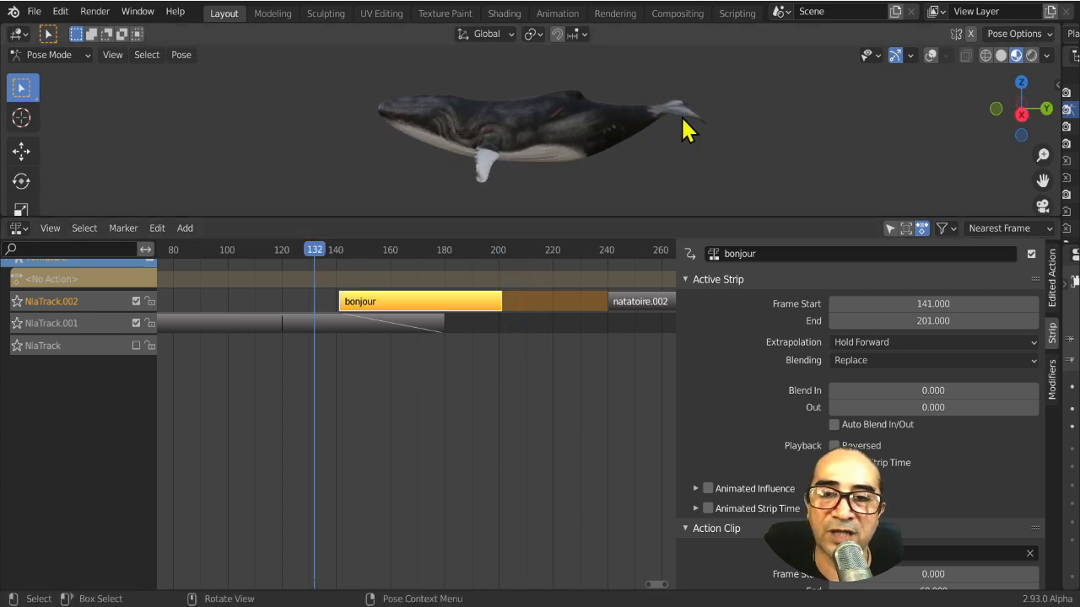
left_click_drag(621, 218, 622, 305)
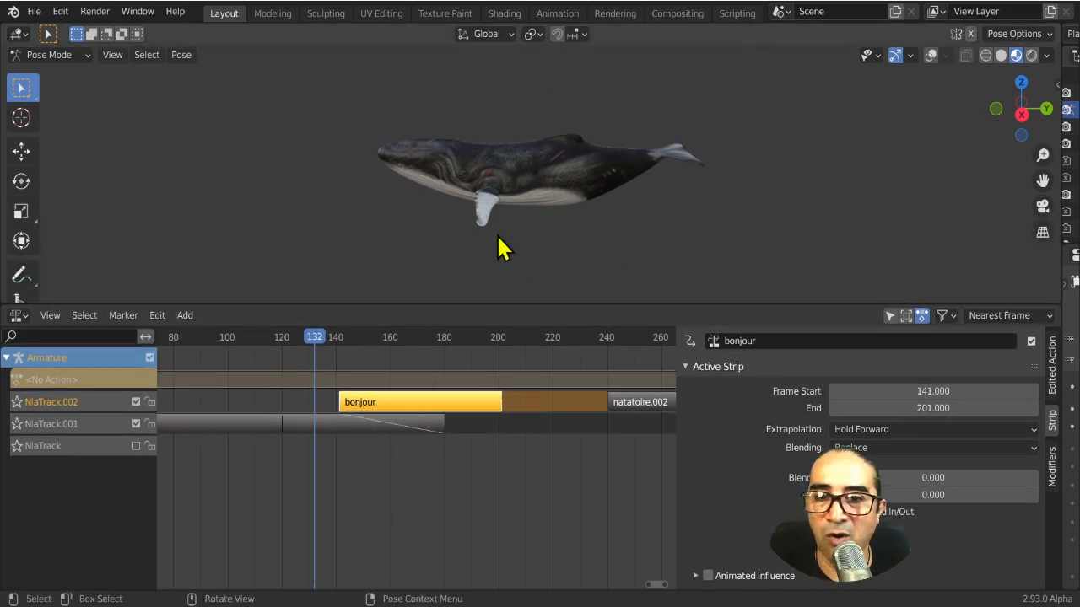
key("space")
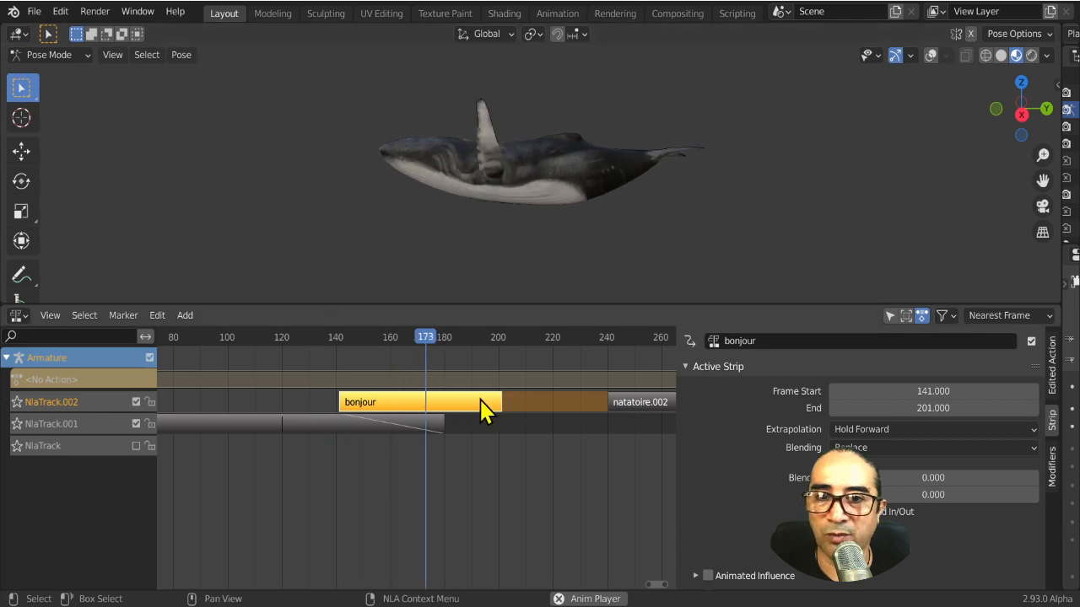
Move the natatoire.002 strip to start at frame 201, directly after bonjour
left_click(649, 405)
key("g")
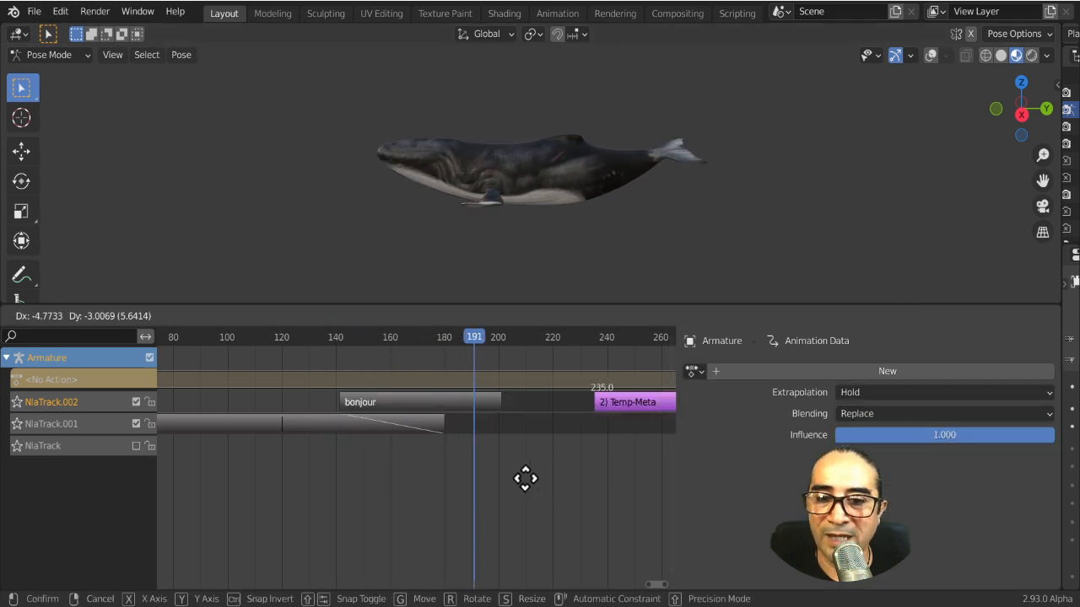
left_click(458, 488)
Play the animation from just before bonjour while viewing the whale from the front quarter
left_click(314, 337)
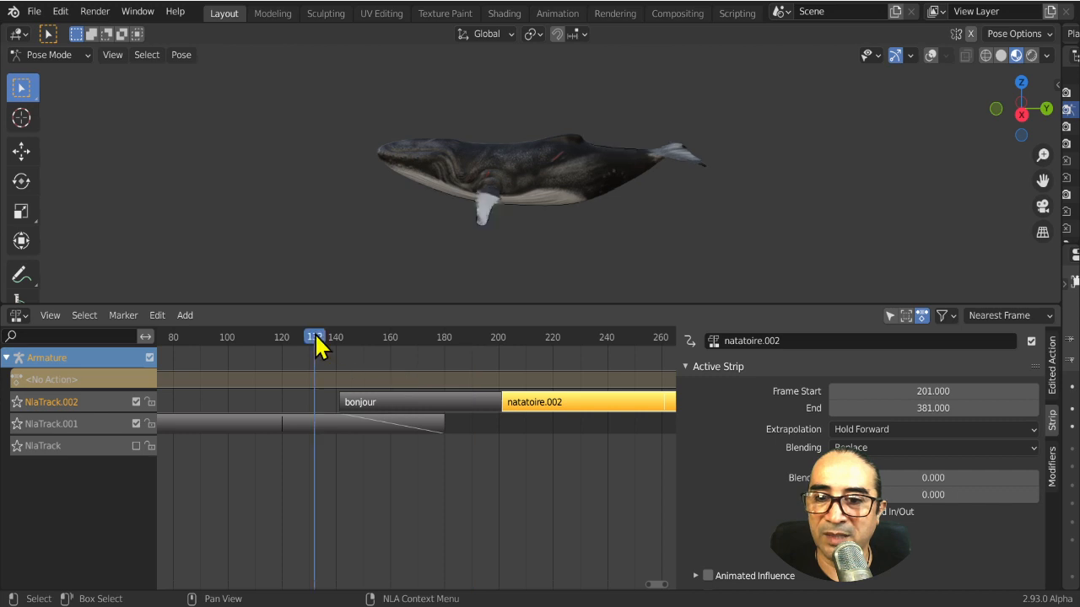
scroll(321, 345, "down", 2)
middle_click_drag(473, 215, 602, 212)
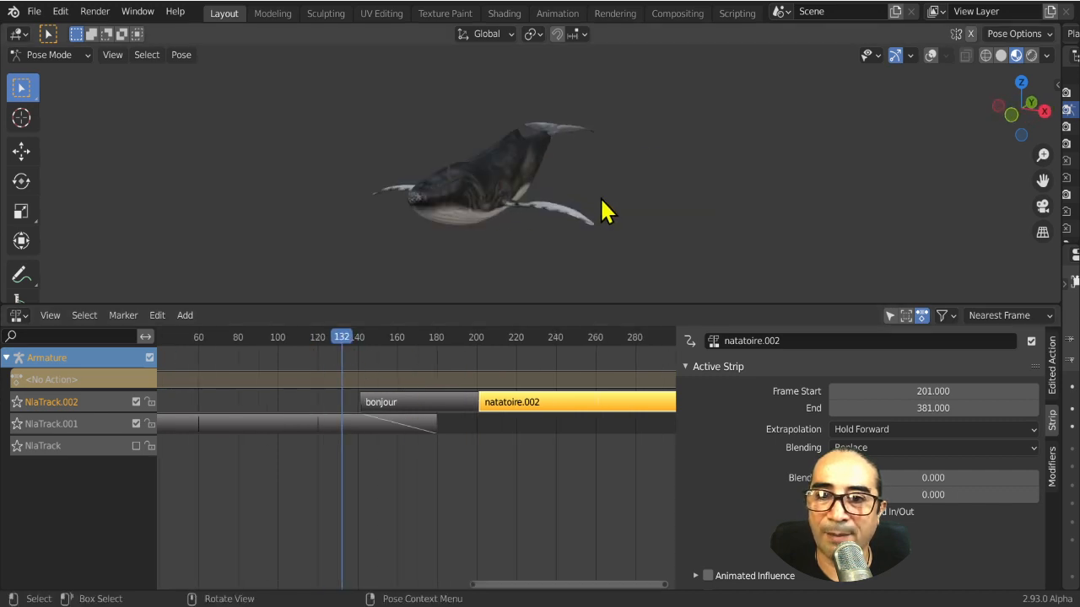
key("space")
left_click(309, 337)
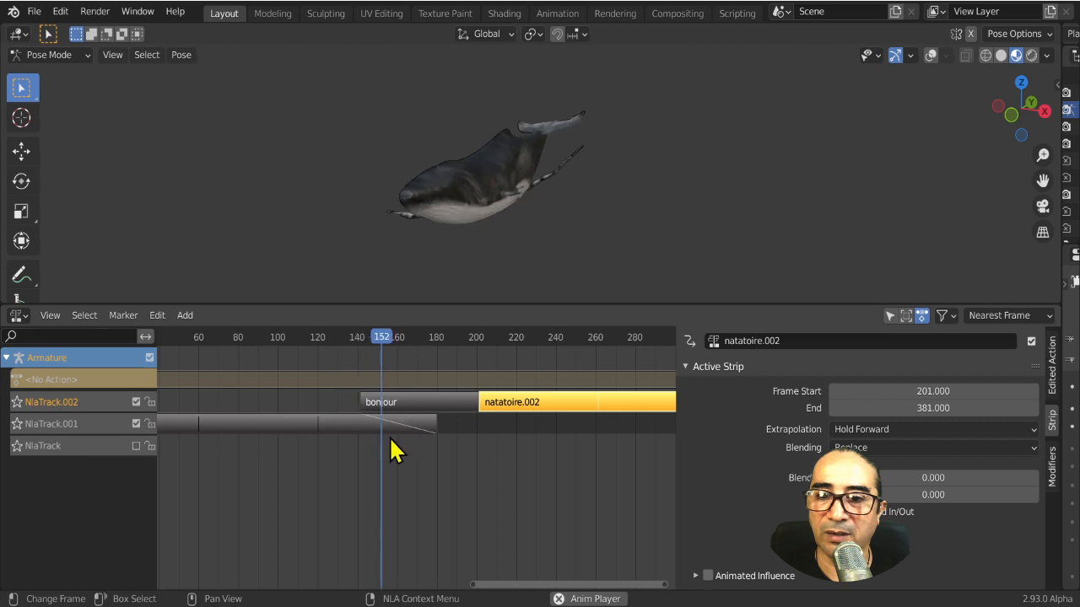
key("g")
left_click(367, 415)
left_click(484, 430)
left_click(515, 415)
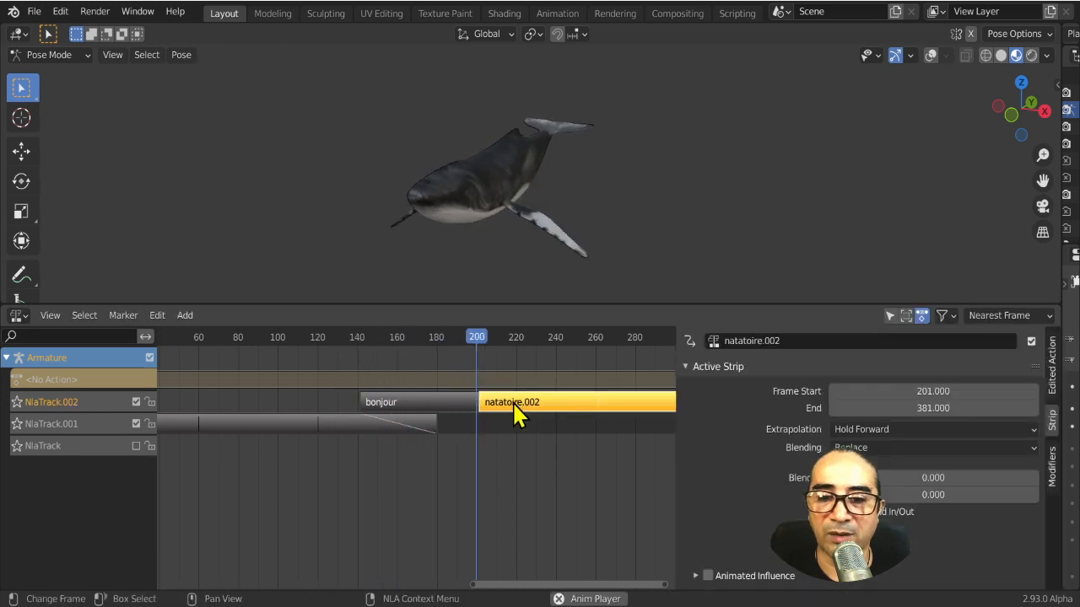
key("space")
Shift the natatoire.002 strip further along NlaTrack.002 and move the bonjour strip to start at frame 121
key("g")
left_click(579, 451)
left_click(414, 406)
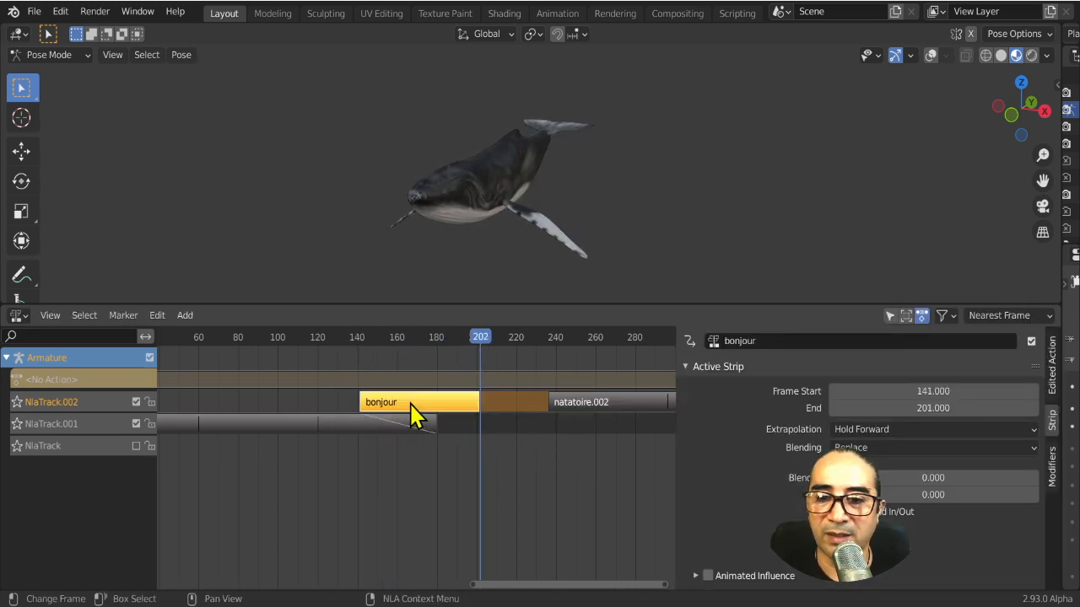
key("g")
left_click(357, 407)
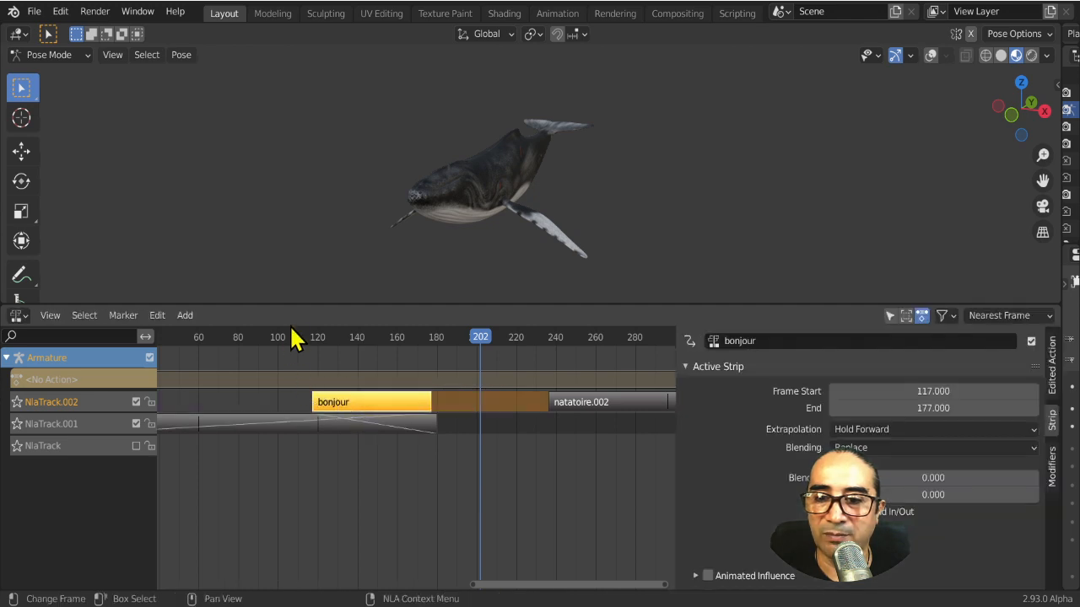
key("g")
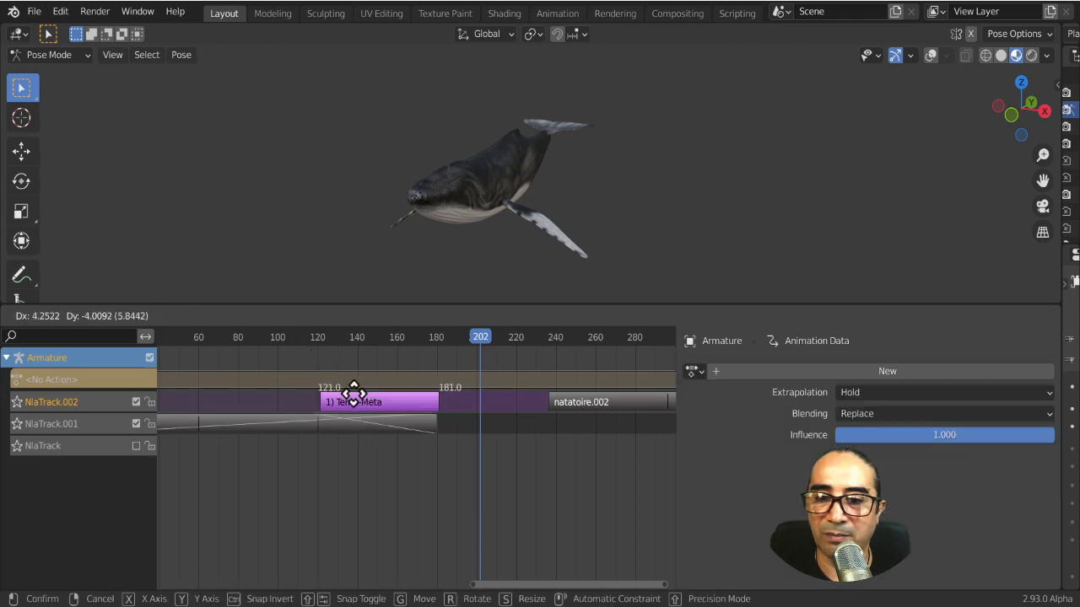
left_click(356, 407)
Preview the earlier bonjour wave and move the natatoire.002 strip to start at frame 181, directly after bonjour
left_click(306, 335)
key("space")
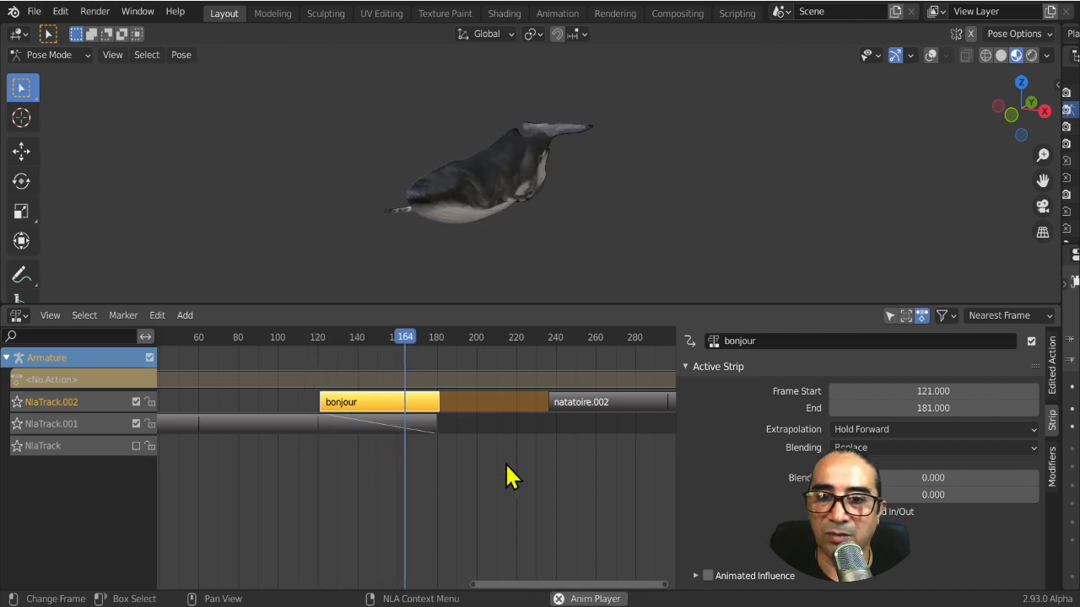
left_click(558, 402)
left_click(439, 407)
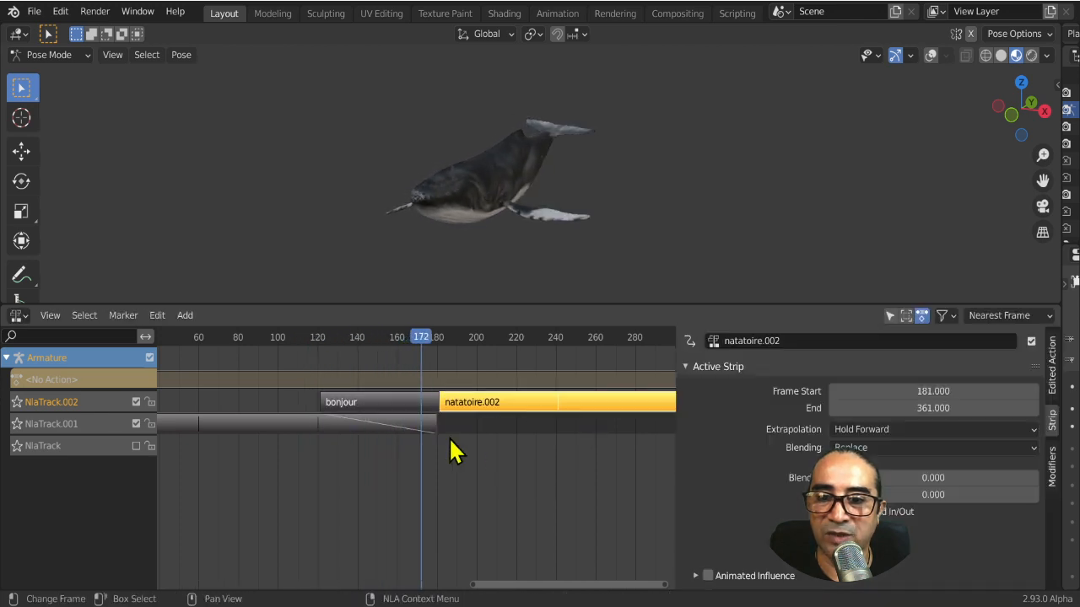
Play the animation from frame 116 in side view to check the long blend into bonjour
middle_click_drag(413, 468, 451, 472)
scroll(393, 462, "up", 7)
scroll(416, 483, "up", 1)
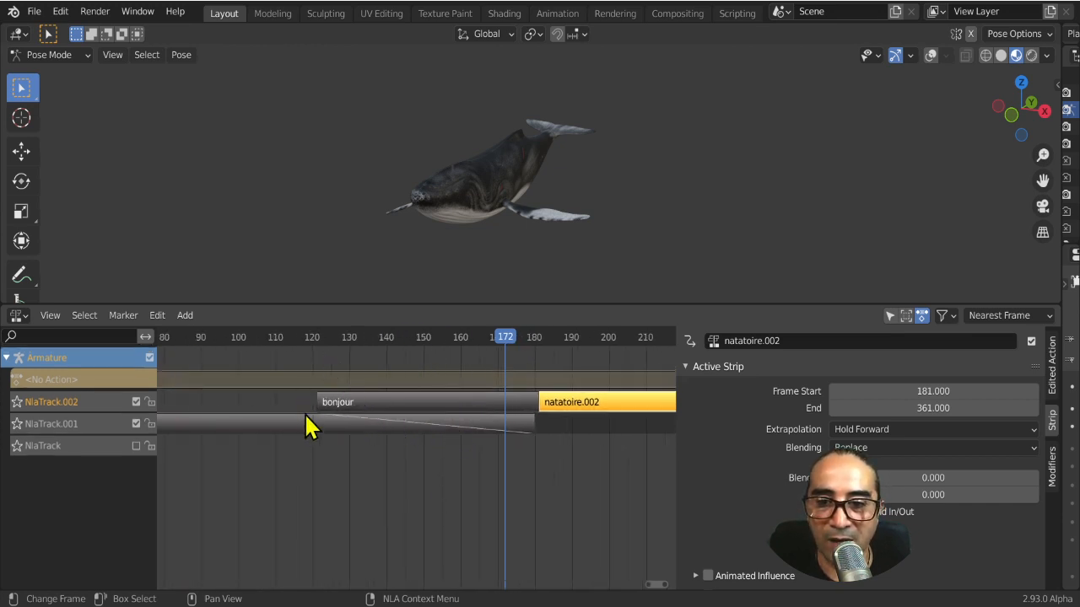
left_click(298, 342)
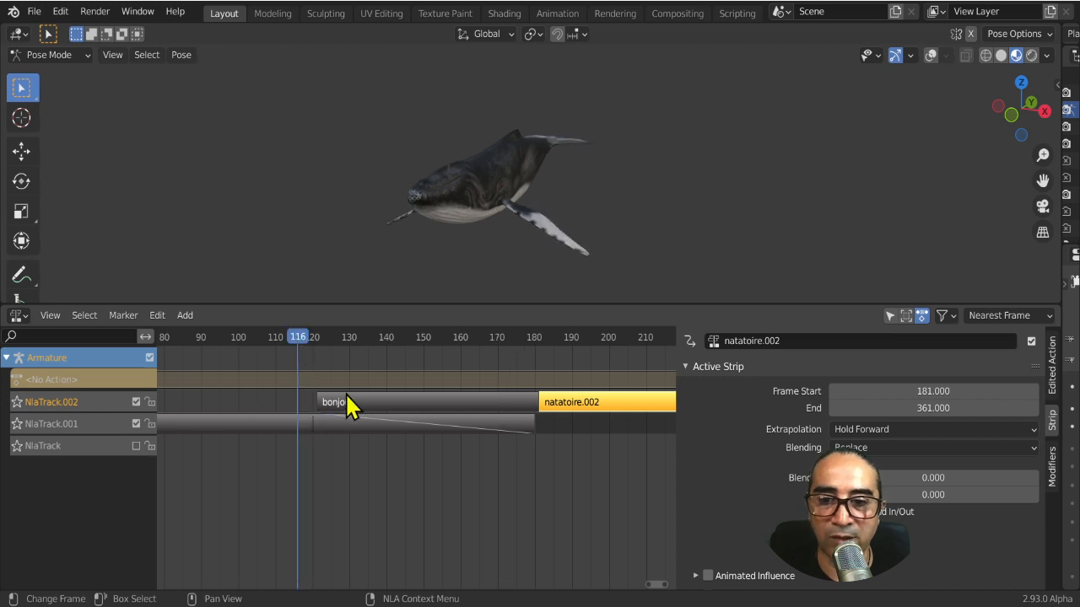
middle_click_drag(560, 188, 492, 183)
key("space")
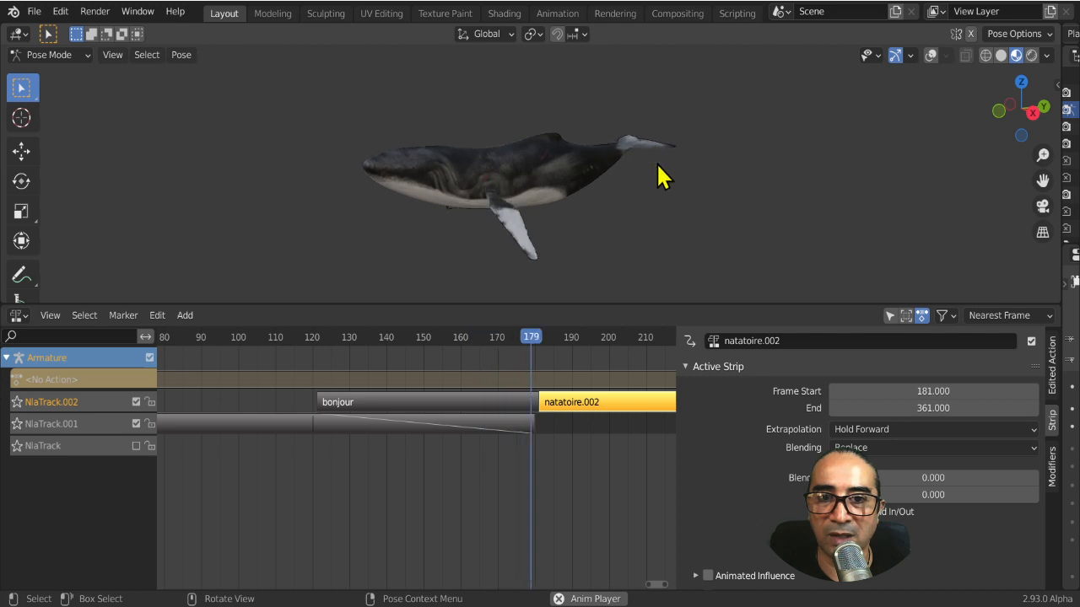
key("space")
Move the natatoire strip down to NlaTrack and the bonjour strip down to NlaTrack.001, keeping their frames
scroll(544, 413, "up", 3)
middle_click_drag(538, 400, 423, 444)
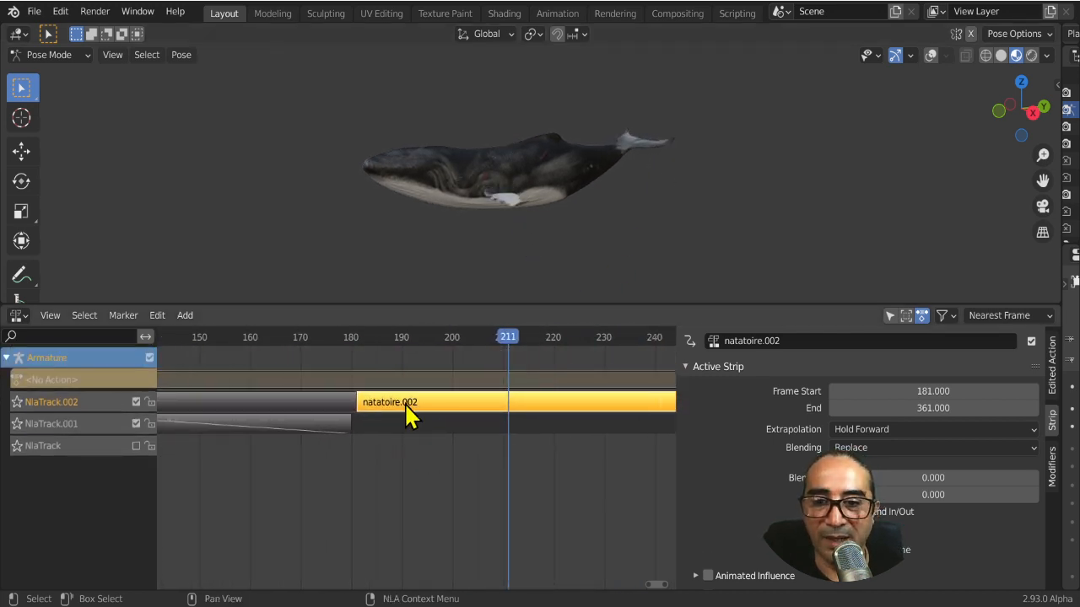
scroll(374, 451, "down", 5)
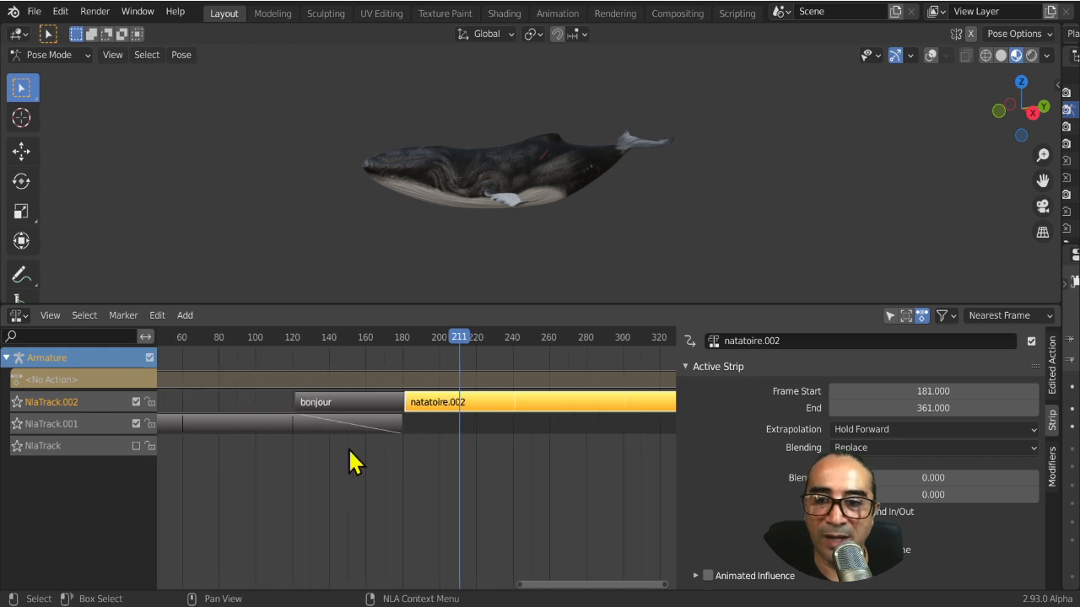
scroll(351, 456, "down", 3)
left_click(333, 424)
key("g")
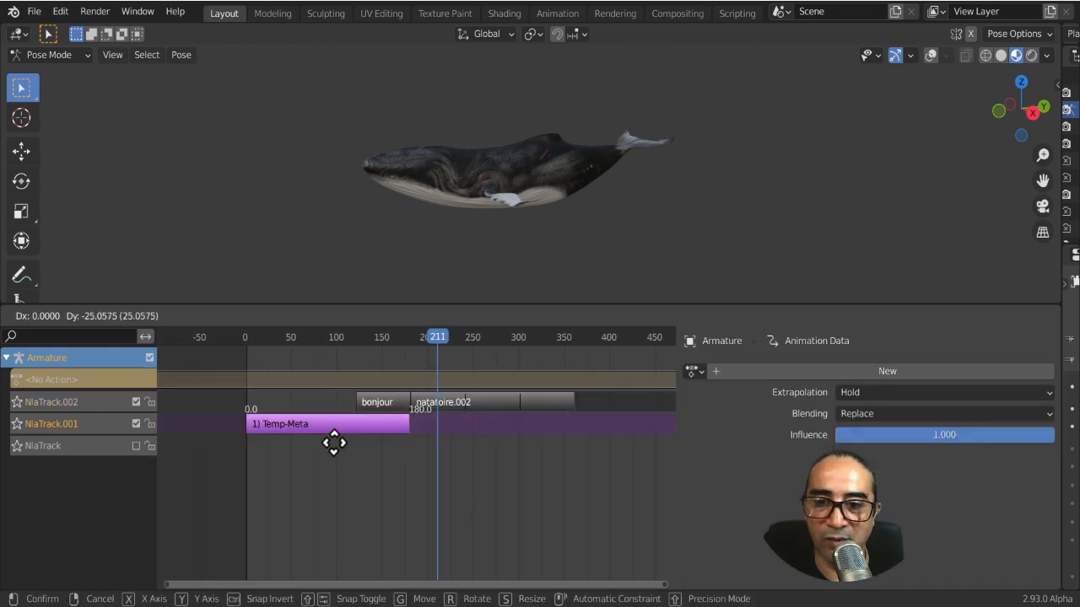
left_click(337, 468)
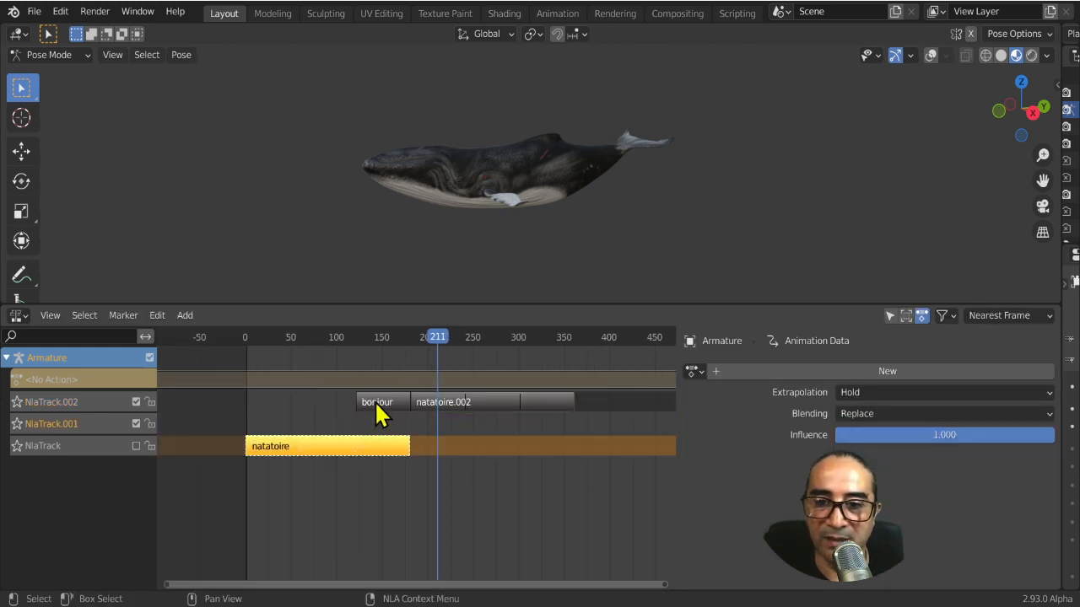
left_click(375, 403)
key("g")
left_click(379, 451)
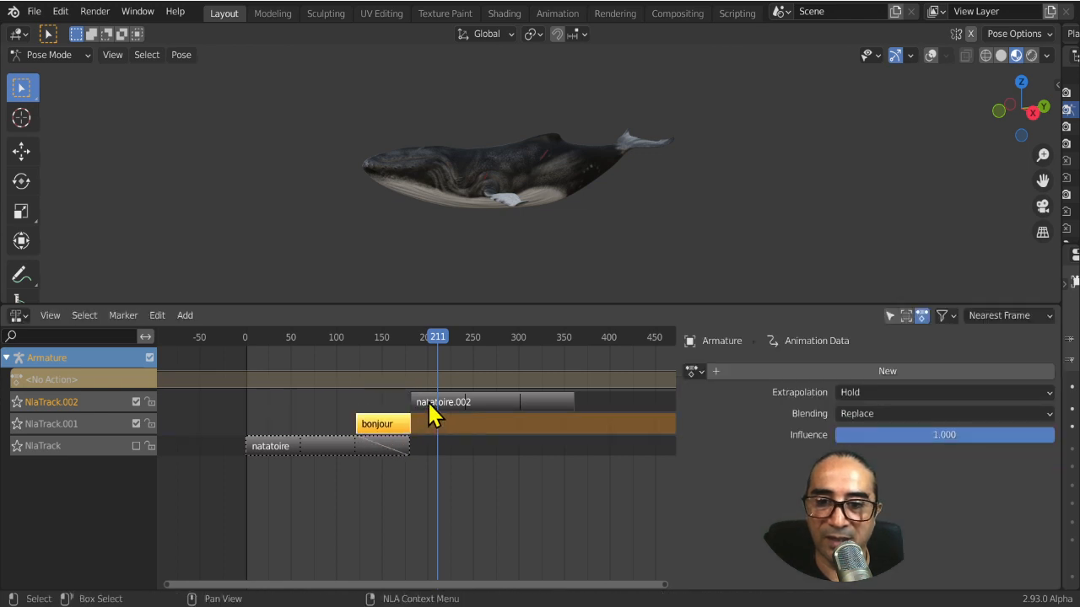
Move the natatoire.002 strip to start at frame 168, overlapping the end of bonjour, and enable its Auto Blend In/Out
left_click(430, 403)
scroll(435, 409, "up", 3)
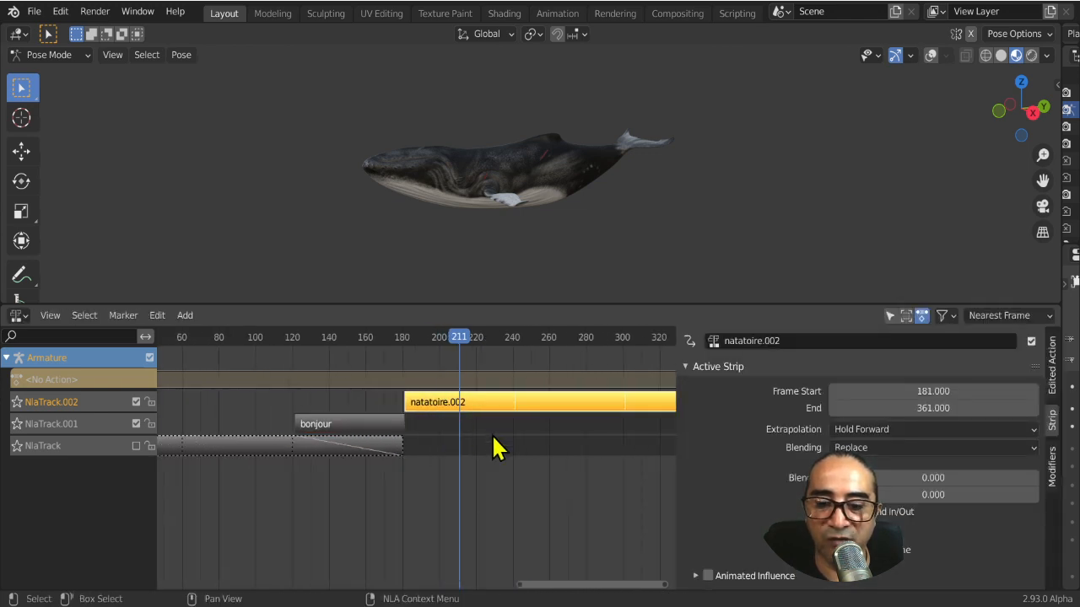
key("g")
left_click(465, 434)
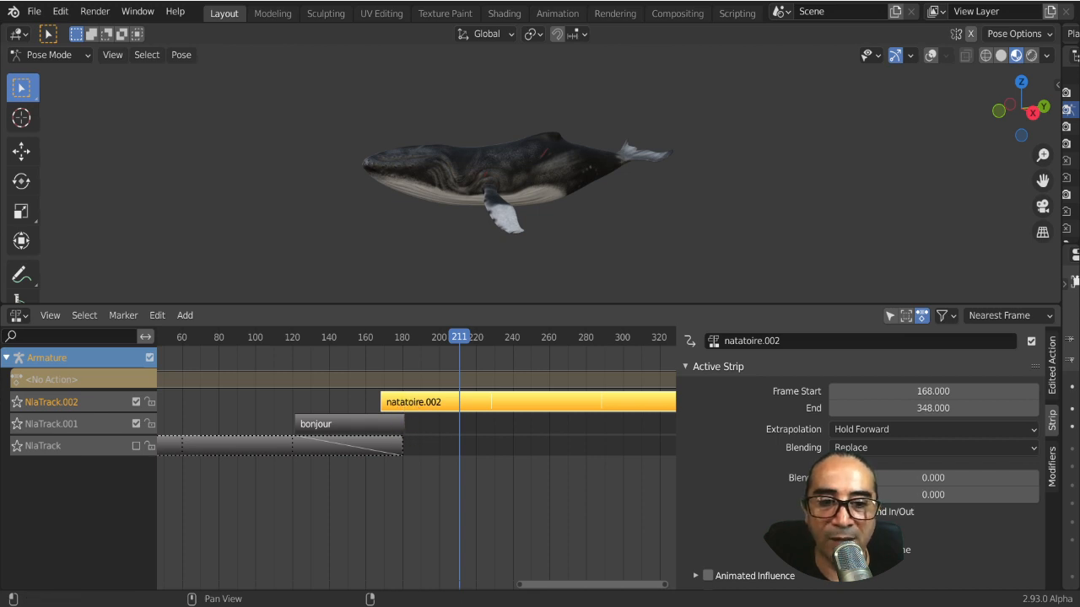
left_click(835, 512)
Play the blend back to swimming from frame 165 and move the natatoire.002 strip to start at frame 158
left_click(378, 338)
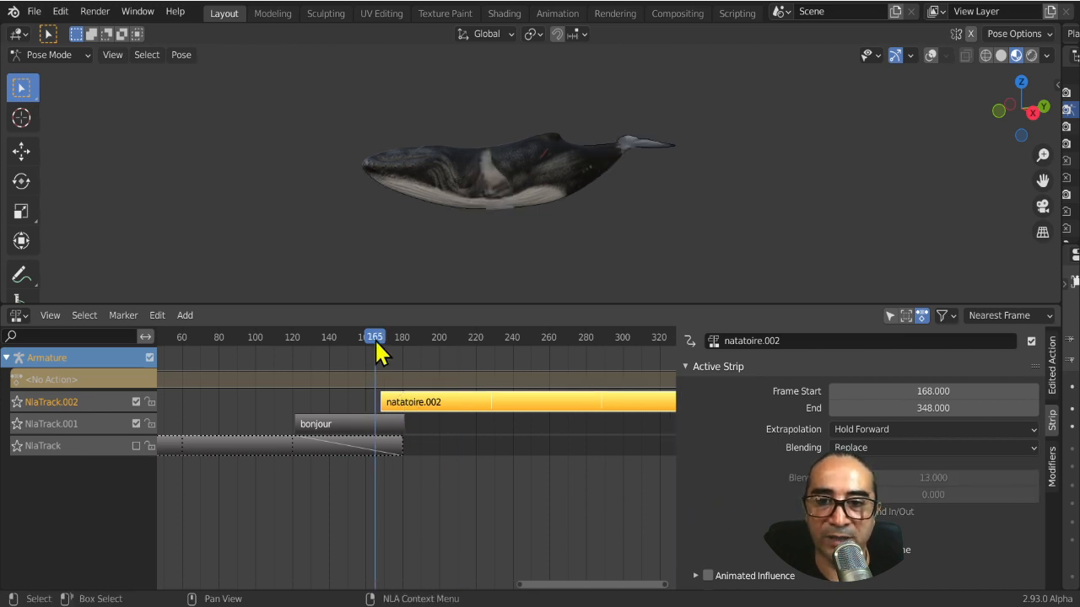
key("space")
key("space")
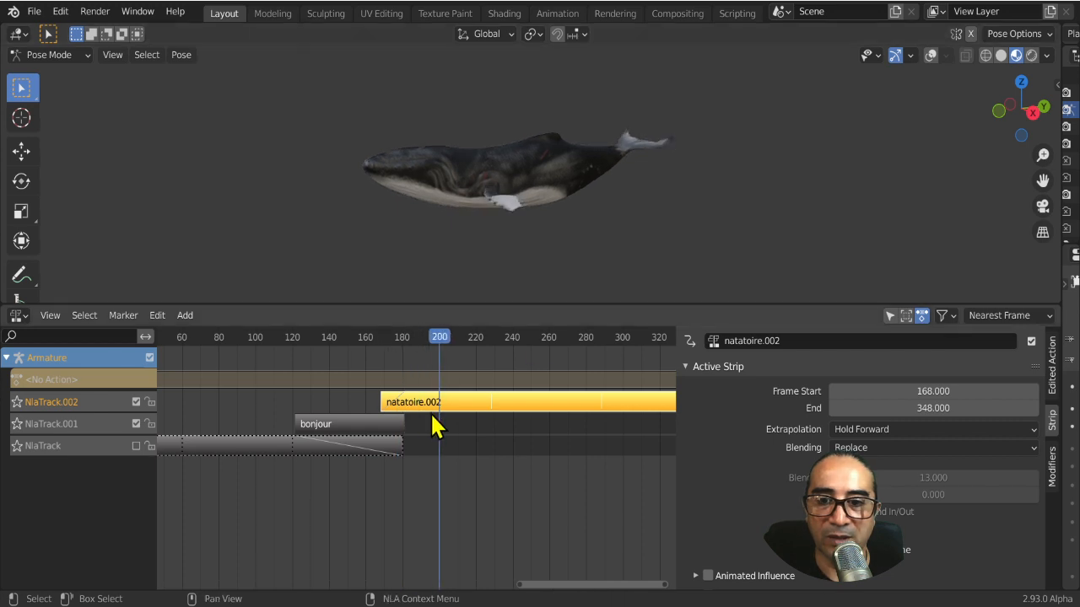
mouse_move(437, 414)
left_mouse_down()
mouse_move(422, 405)
mouse_move(418, 415)
left_mouse_up()
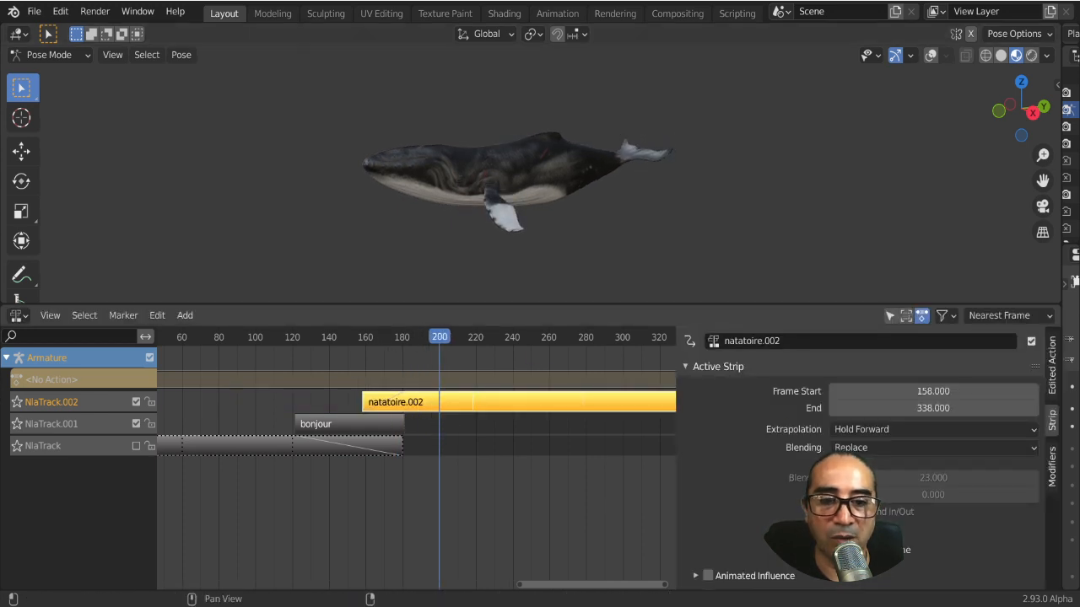
Turn off Auto Blend In/Out on natatoire.002 and play its unblended overlap with bonjour
left_click(836, 512)
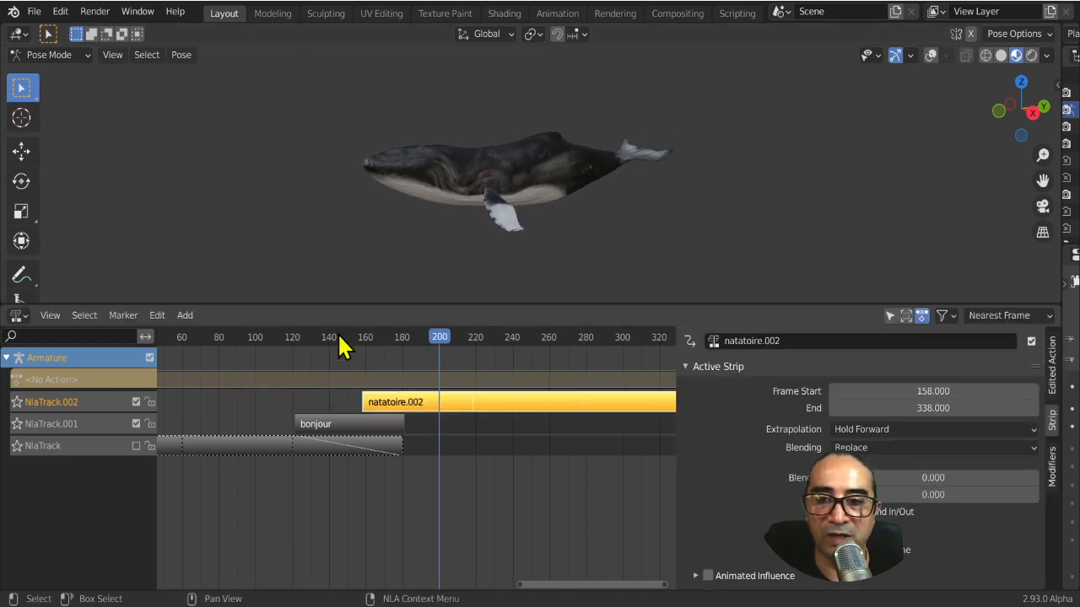
key("space")
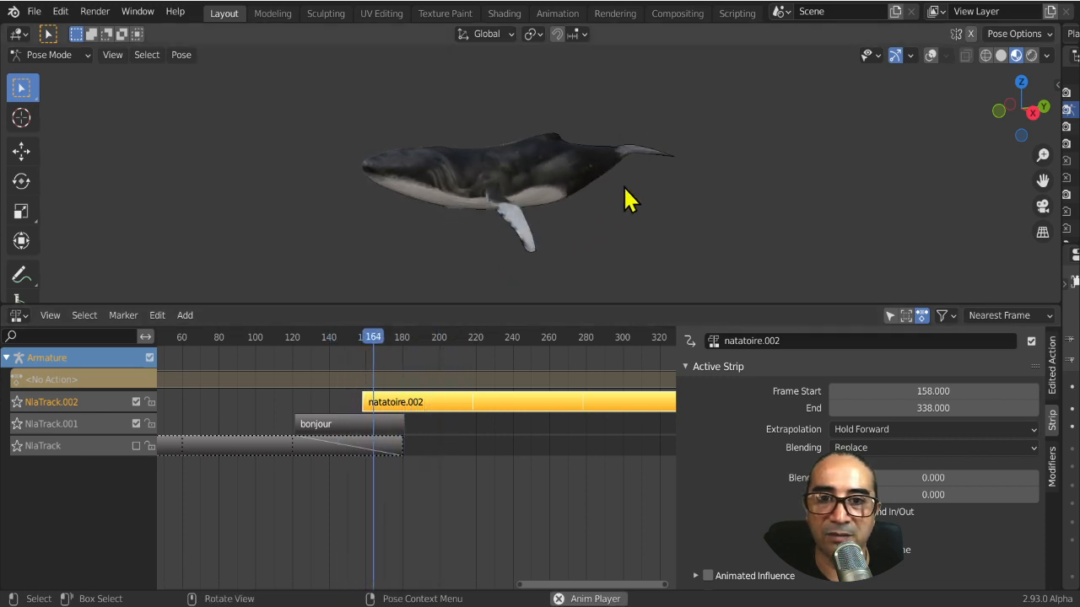
left_click(342, 339)
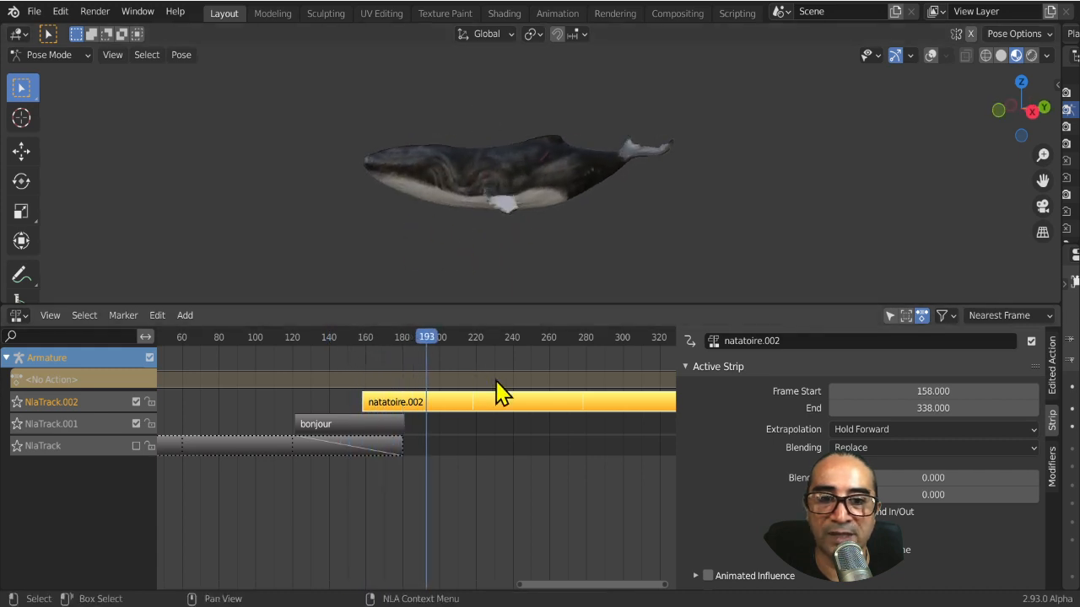
Re-enable Auto Blend In/Out on natatoire.002 and play the animation from just before the strip's start
left_click(836, 512)
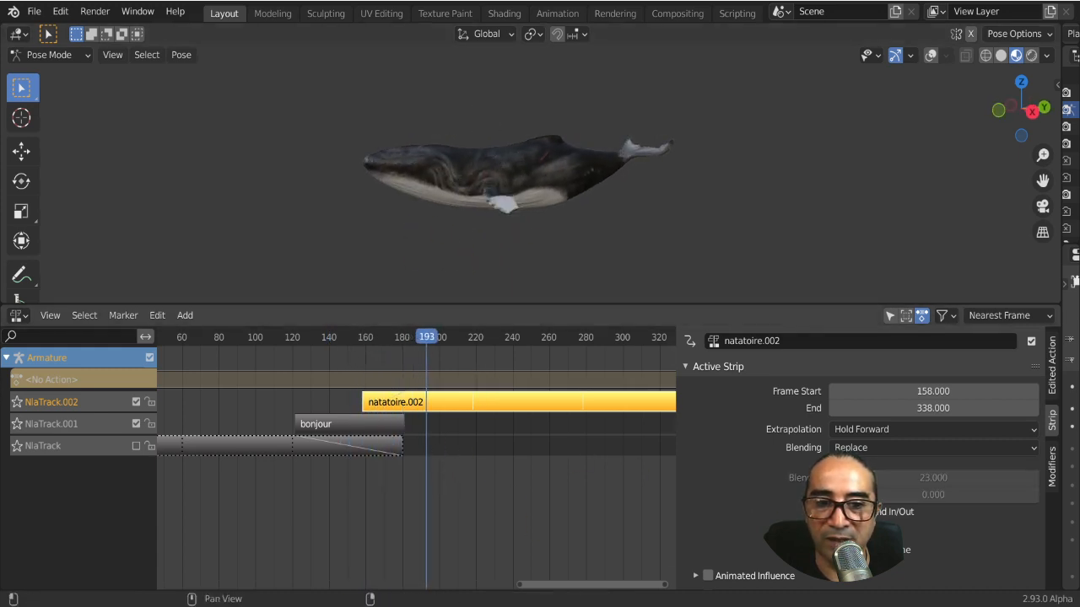
left_click(357, 340)
key("space")
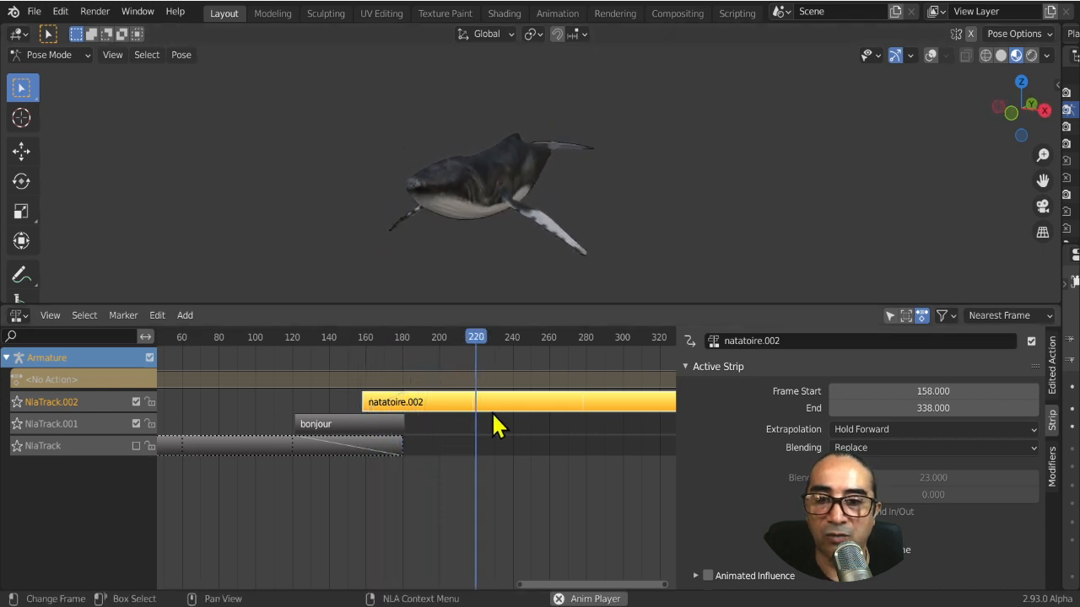
scroll(497, 434, "down", 7)
key("space")
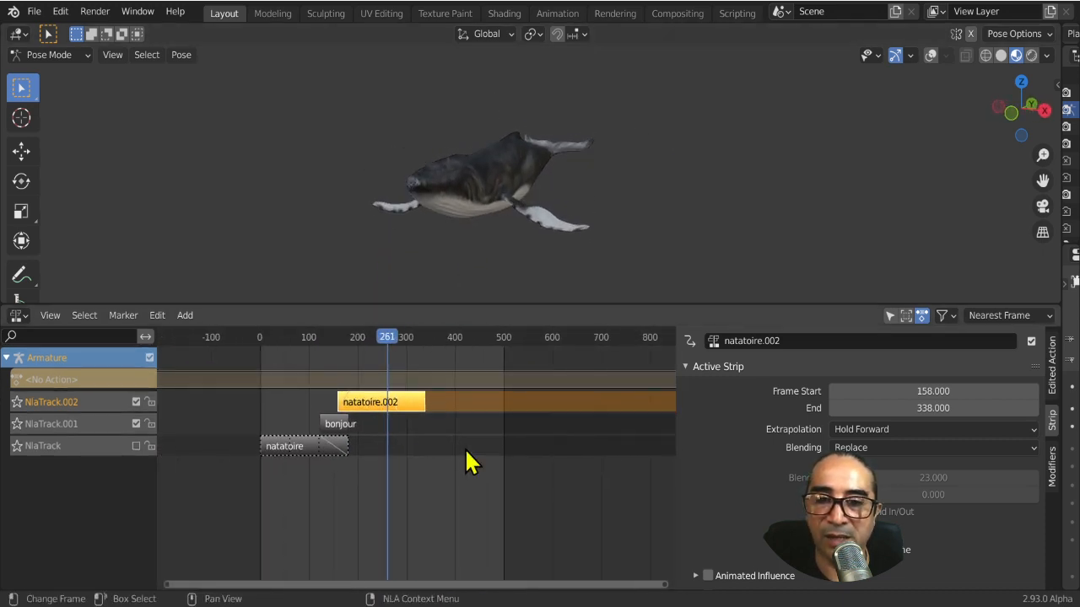
Assign the PIROUETTE action to the armature and push it down as a strip on NlaTrack.002
left_click(420, 341)
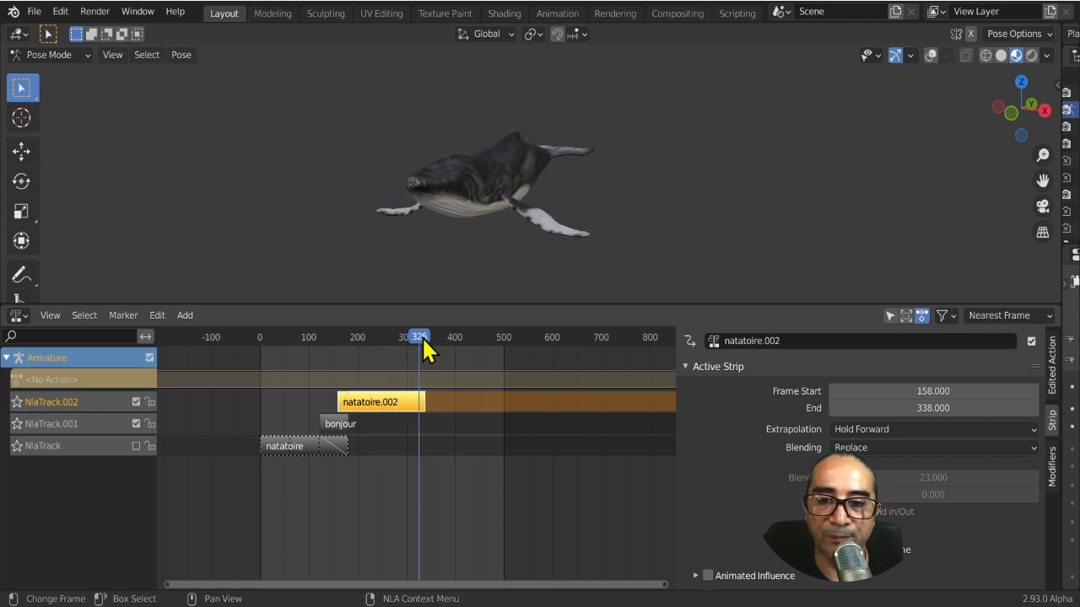
left_click(86, 426)
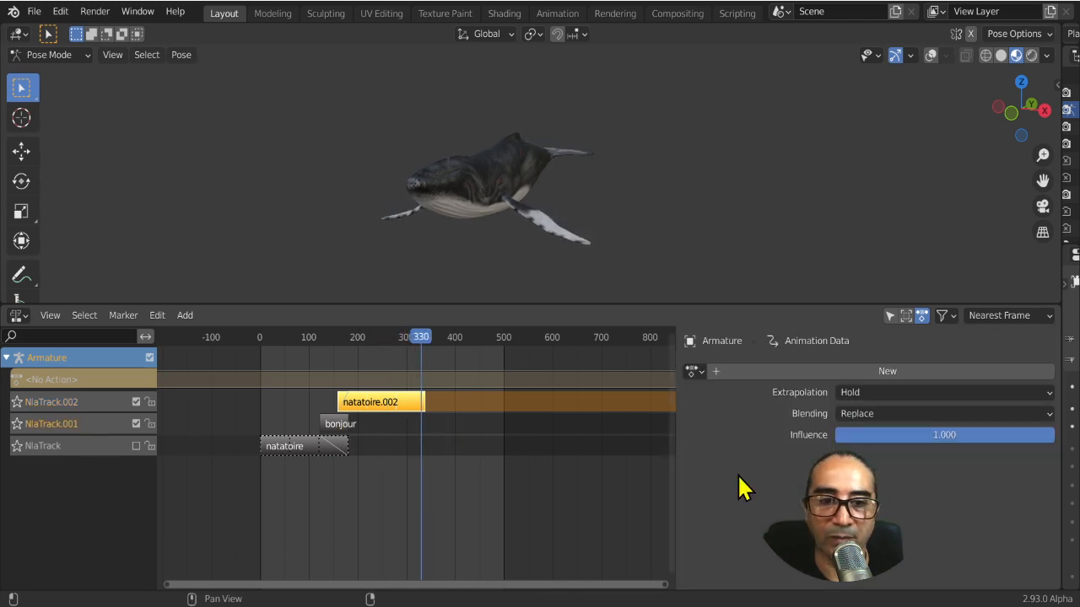
left_click(777, 371)
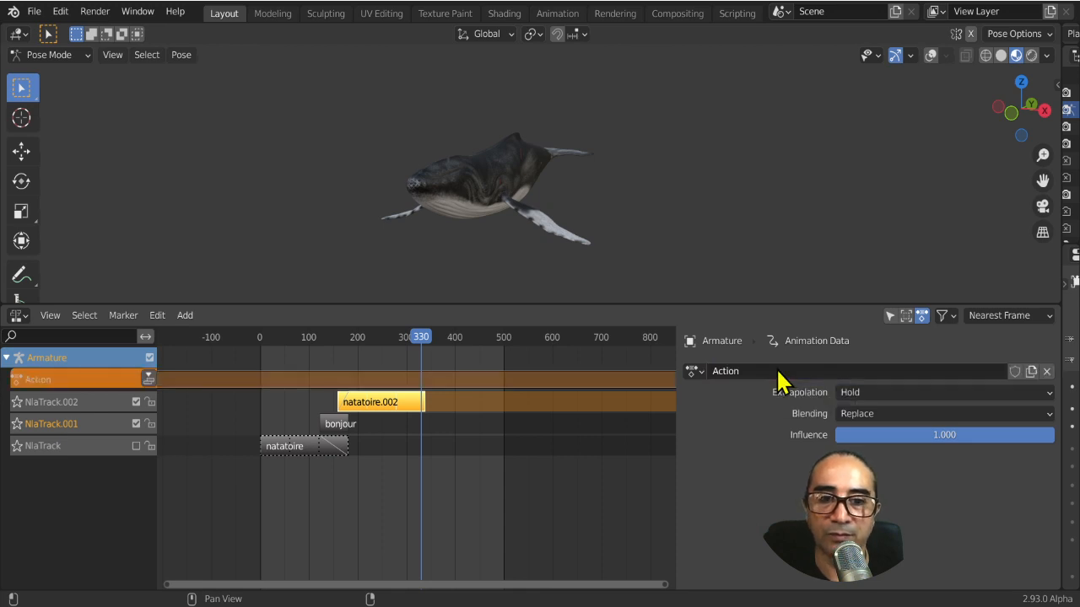
left_click(691, 373)
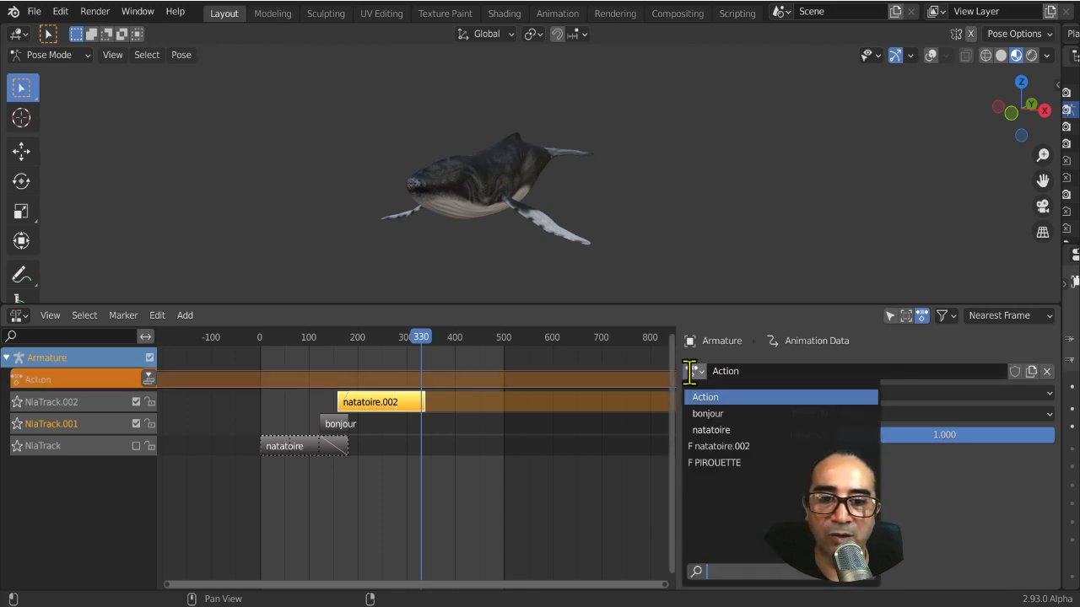
left_click(738, 461)
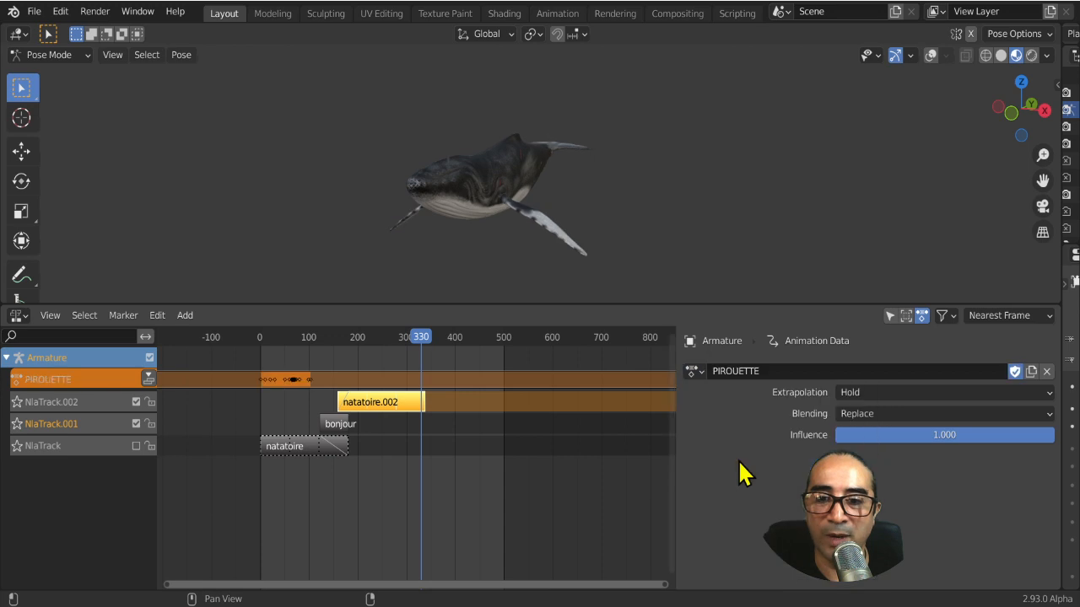
left_click(147, 378)
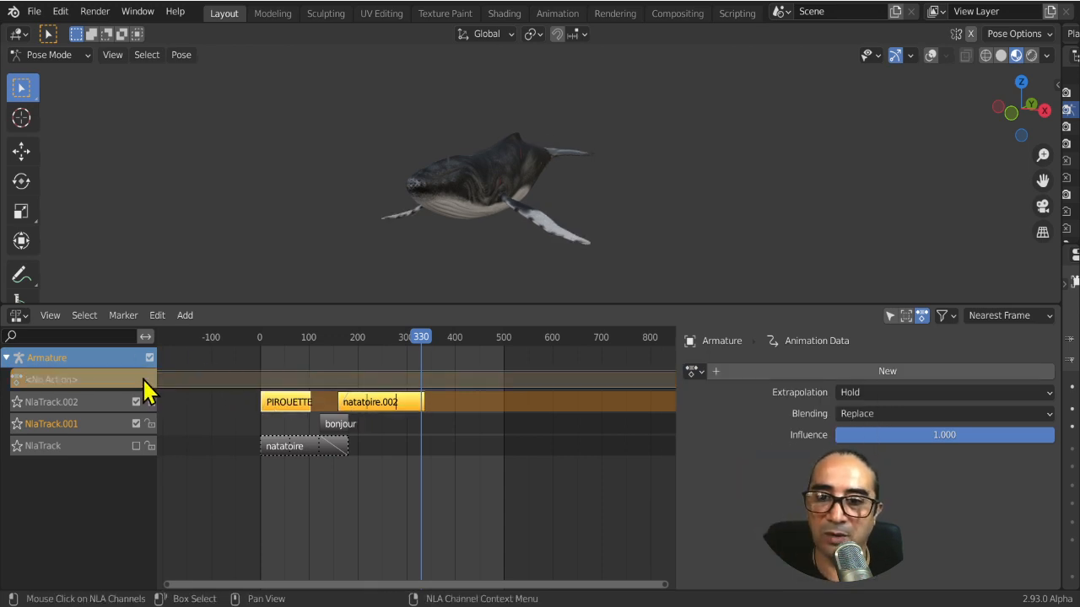
left_click(286, 402)
key("g")
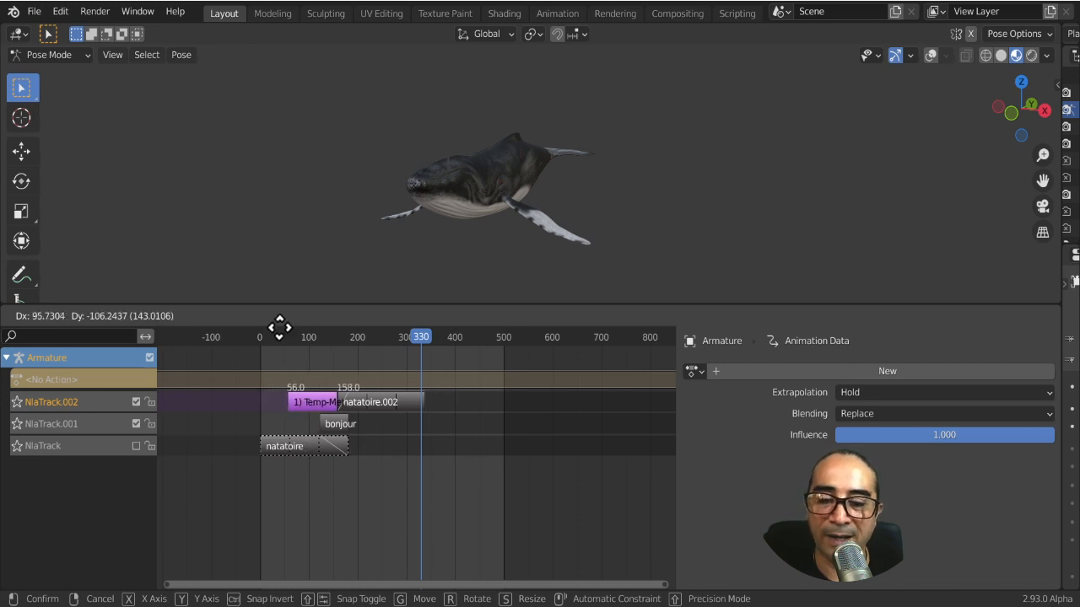
key("Escape")
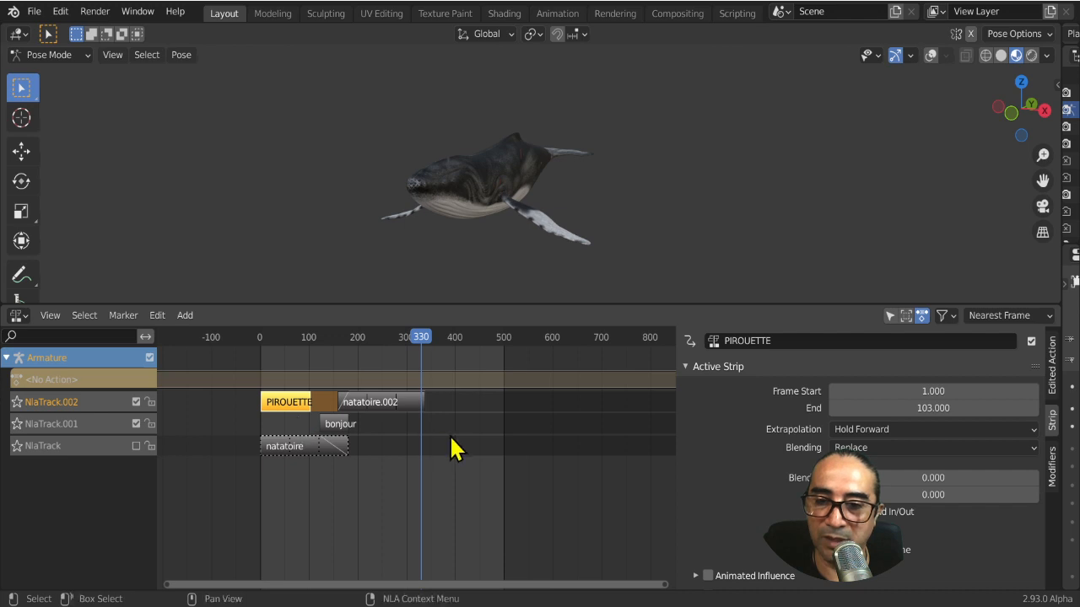
left_click(396, 432)
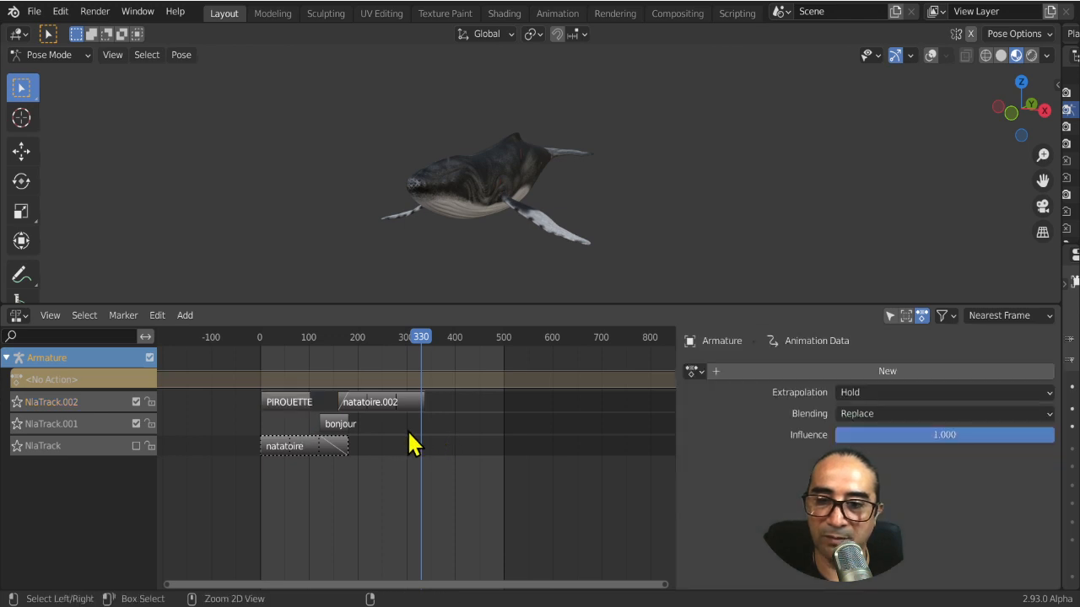
left_click(281, 413)
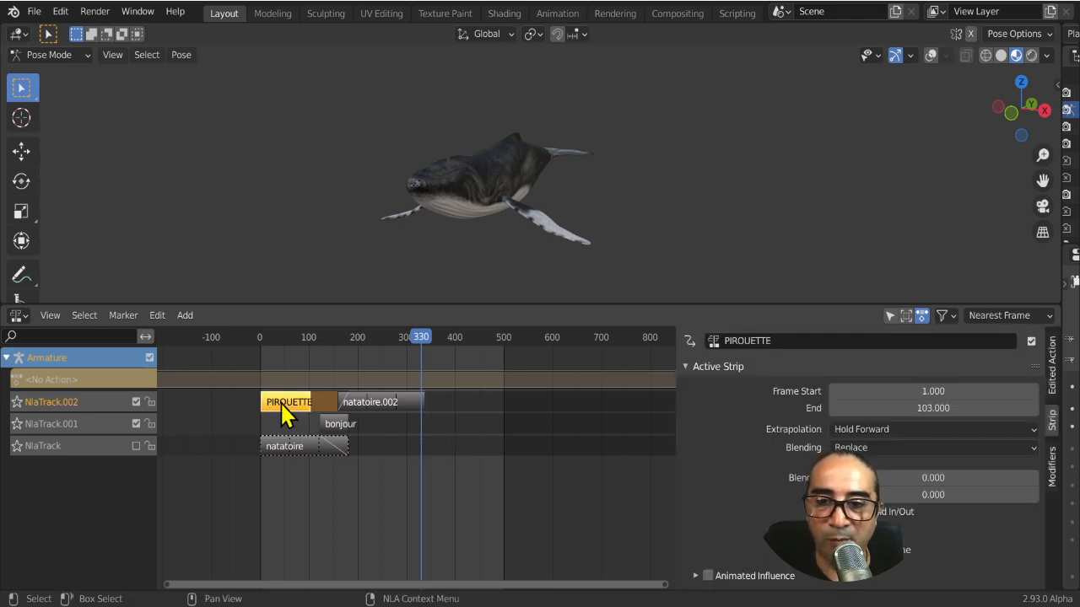
key("g")
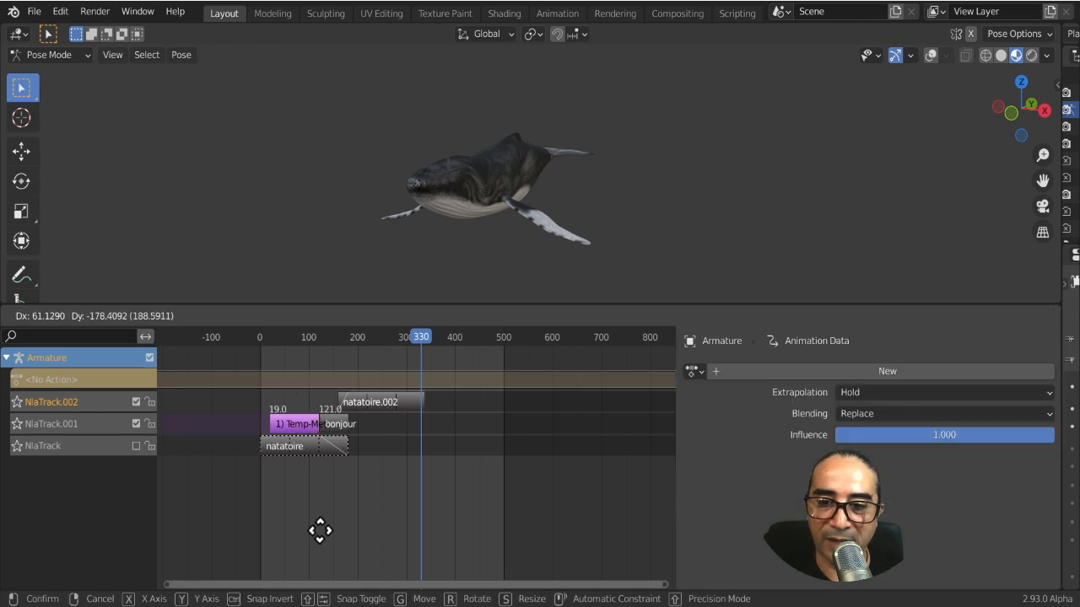
left_click(422, 419)
Move natatoire.002 onto NlaTrack starting at frame 180 and place the PIROUETTE strip after it on the same track
left_click(393, 406)
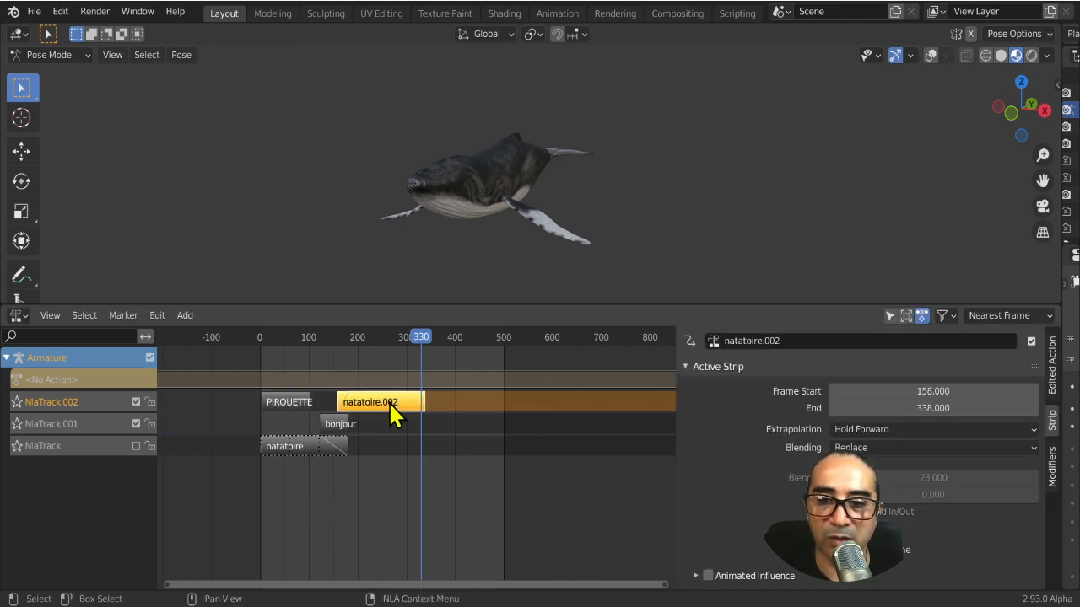
key("g")
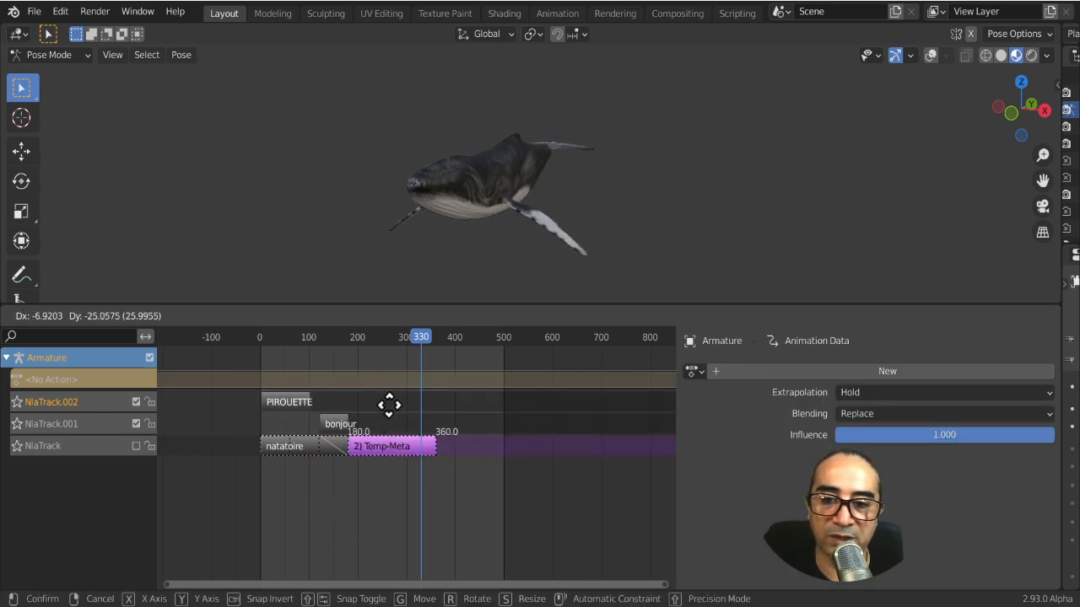
left_click(408, 405)
key("g")
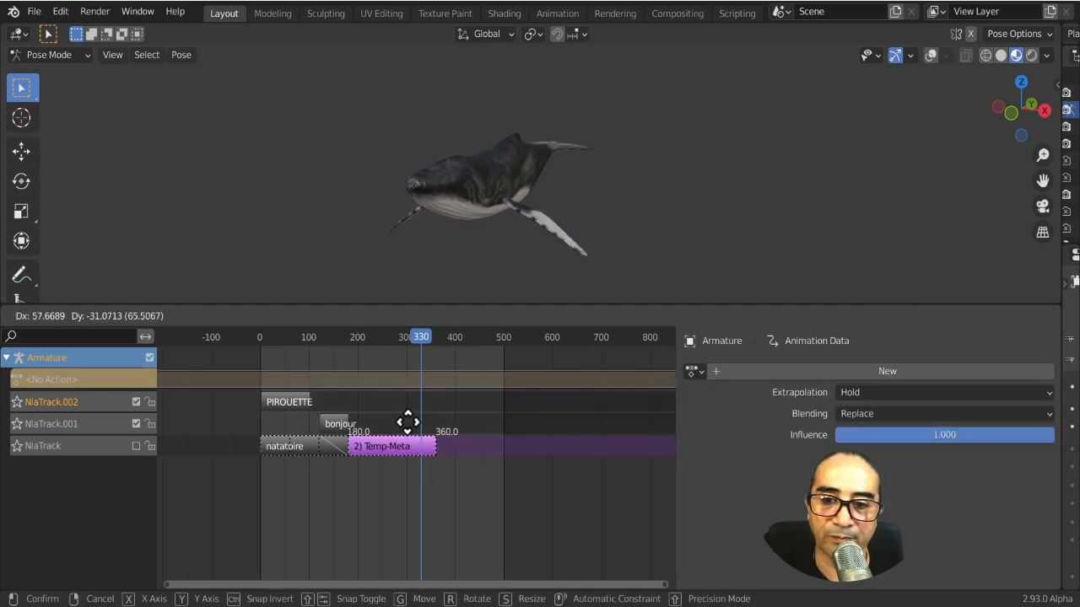
left_click(408, 408)
left_click(277, 403)
key("g")
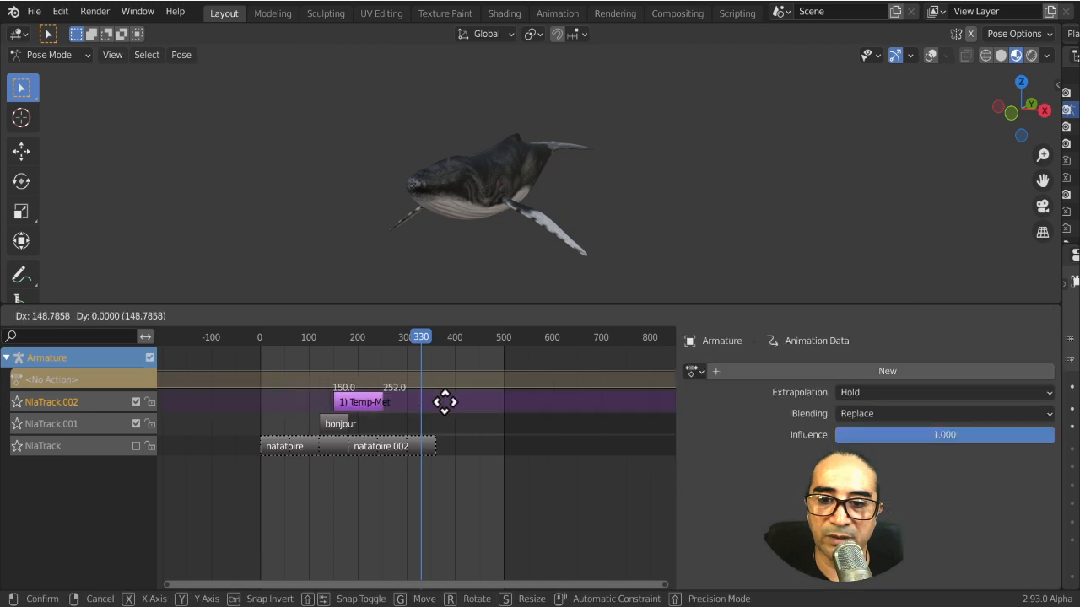
left_click(480, 493)
Return natatoire.002 to NlaTrack.002 over the end of bonjour and move PIROUETTE to NlaTrack.001, overlapping the end of natatoire.002
left_click(385, 447)
key("g")
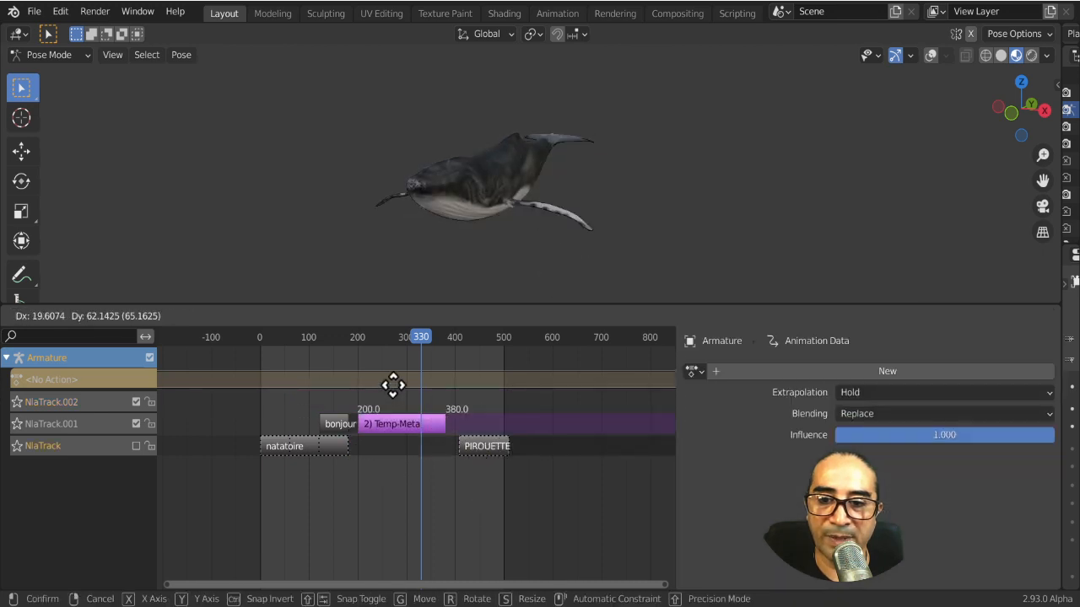
left_click(352, 375)
left_click(481, 449)
key("g")
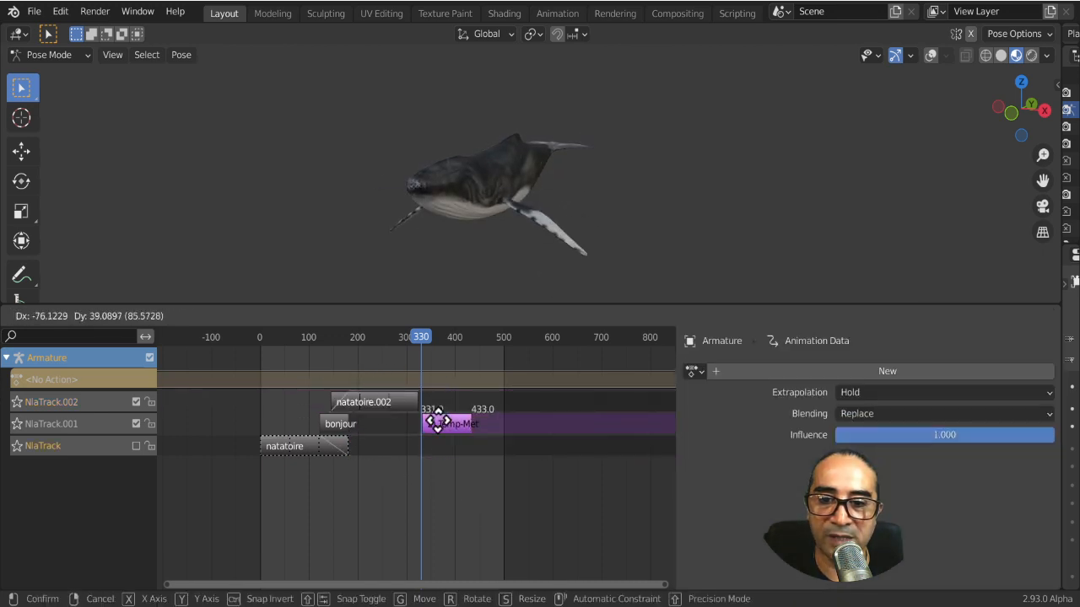
left_click(427, 421)
scroll(331, 405, "up", 4)
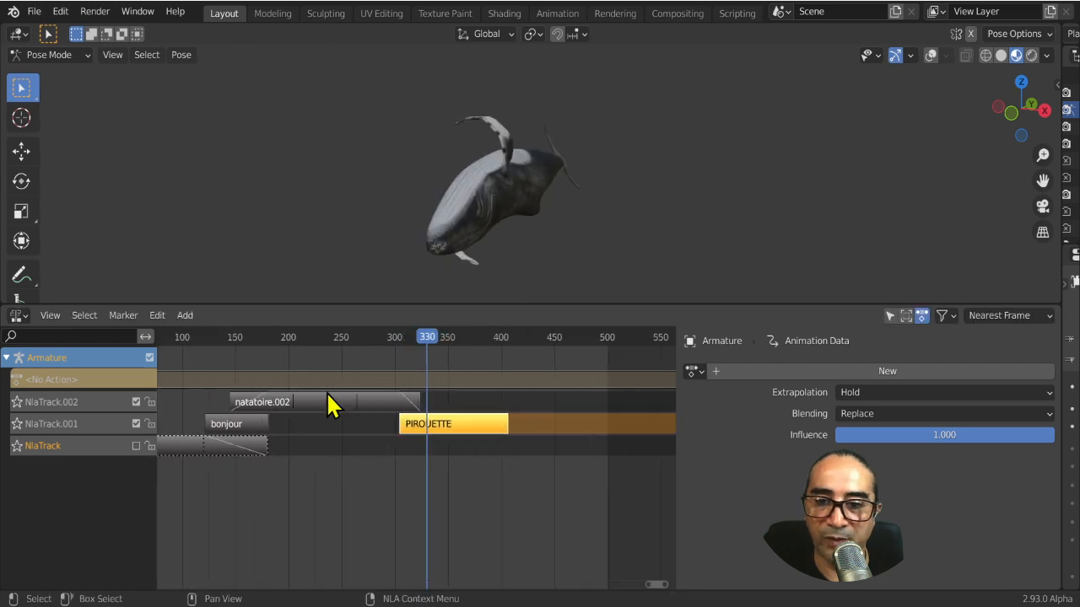
Move the natatoire.002 strip to start at frame 157 and the PIROUETTE strip to start at frame 327
left_click(283, 408)
key("g")
left_click(297, 403)
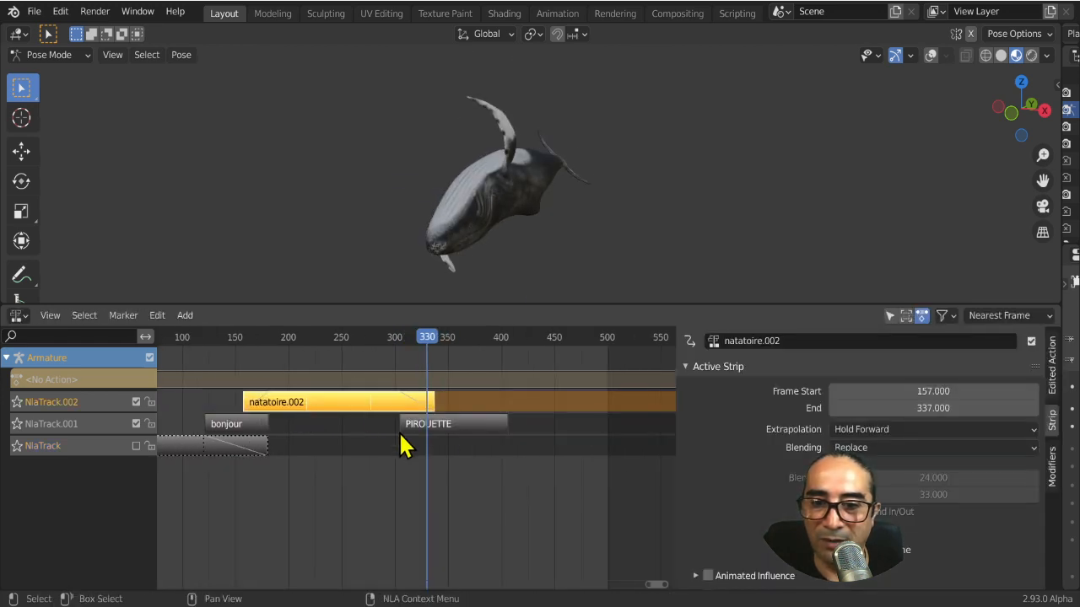
left_click(451, 432)
key("g")
left_click(475, 424)
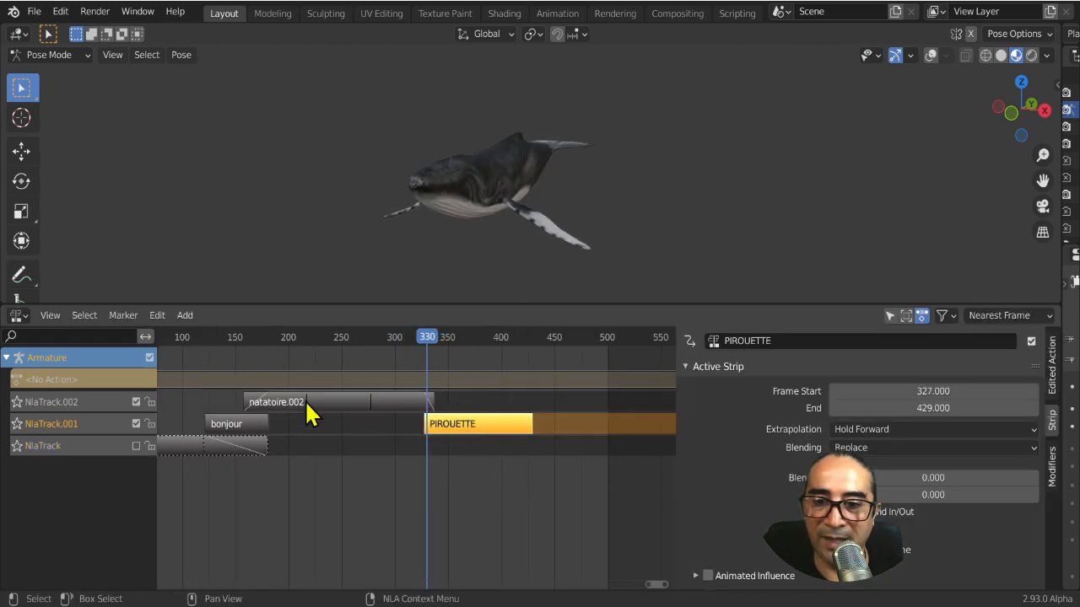
Play the animation through natatoire.002 and its transition into PIROUETTE
left_click(239, 361)
key("space")
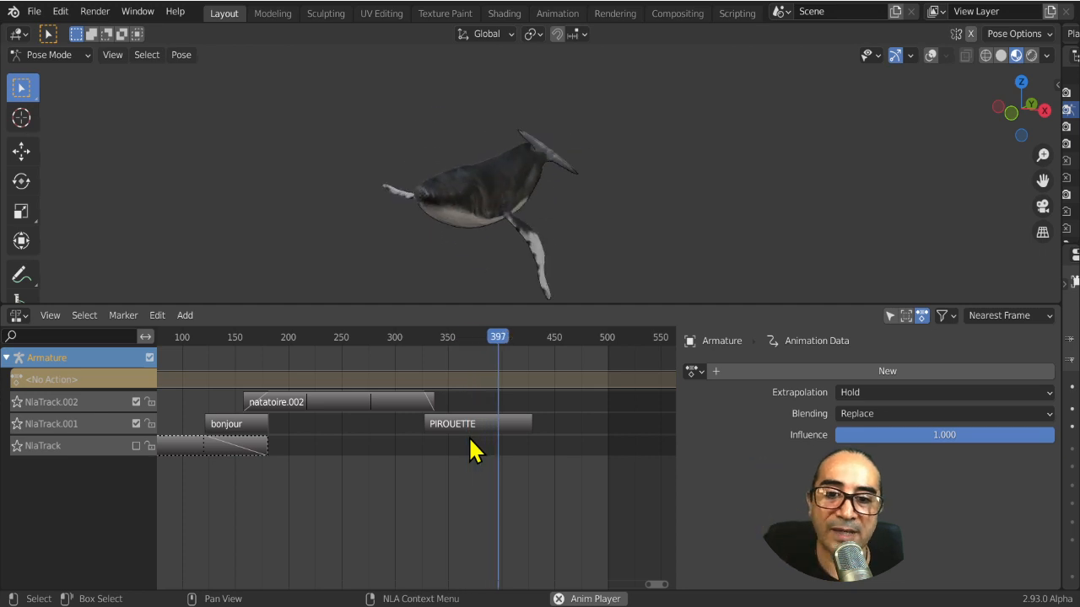
scroll(471, 450, "down", 3)
scroll(470, 450, "down", 1)
Shift the natatoire strip on NlaTrack to start at frame -3
left_click(378, 403)
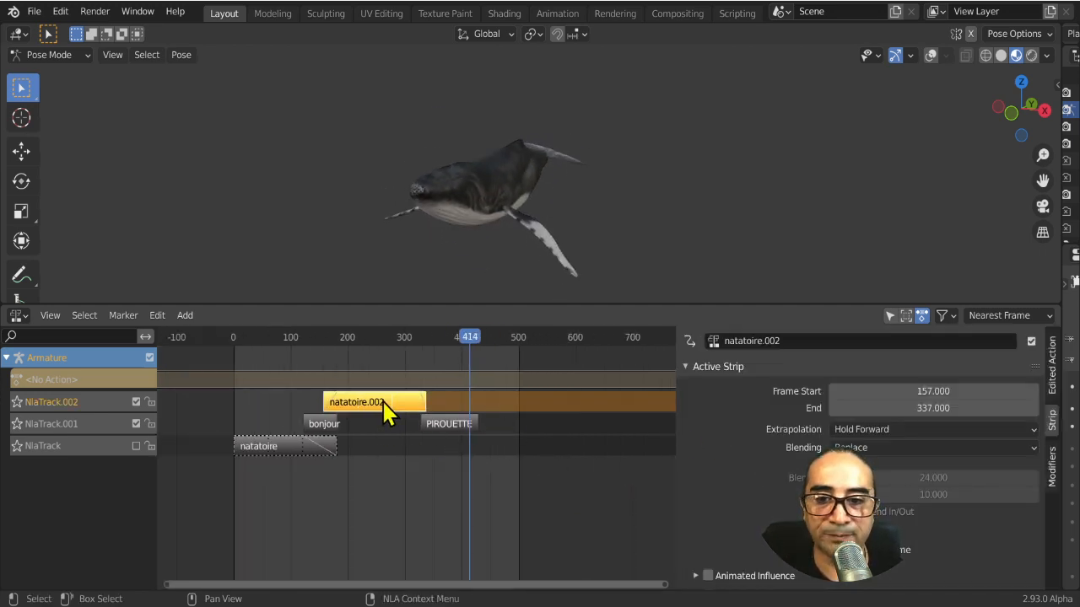
left_click(284, 450)
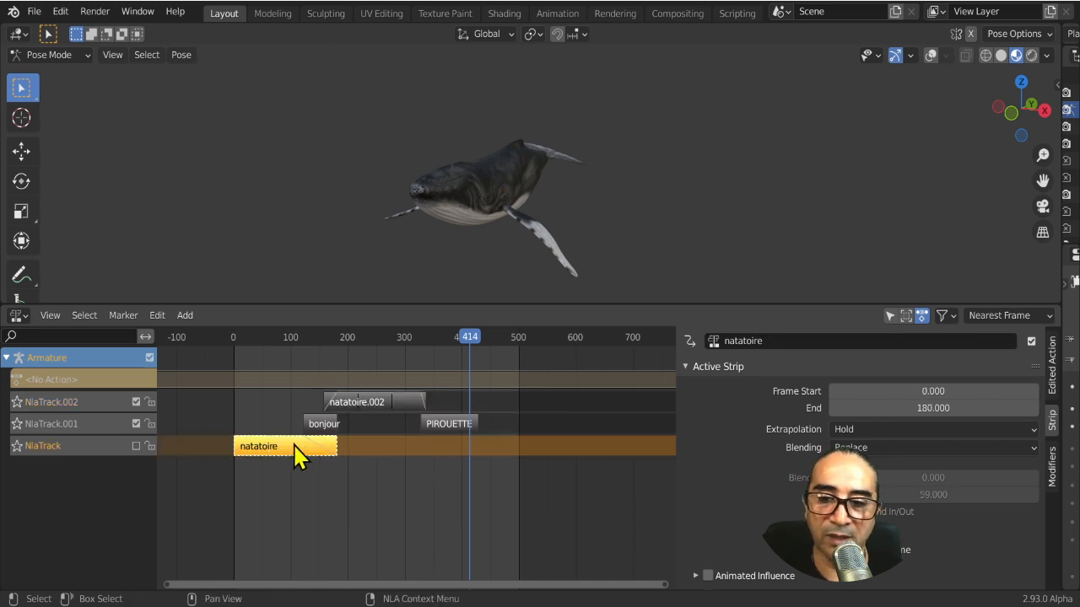
mouse_move(281, 449)
left_mouse_down()
mouse_move(299, 443)
mouse_move(275, 443)
mouse_move(272, 463)
mouse_move(283, 448)
mouse_move(287, 464)
left_mouse_up()
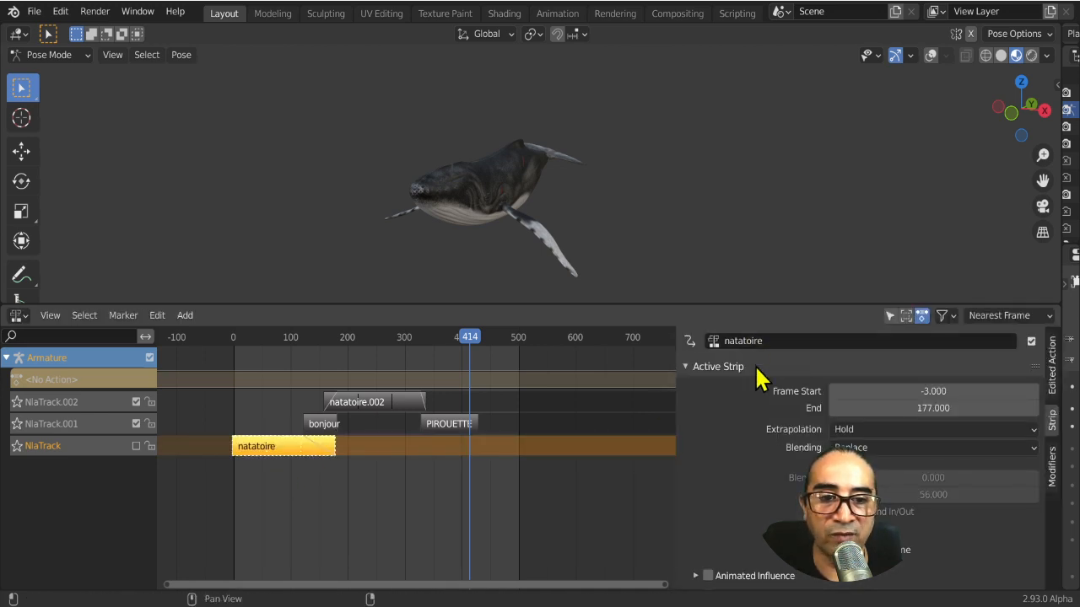
Assign the natatoire action to the armature and push it down as a new strip at the start of NlaTrack.002
left_click(97, 379)
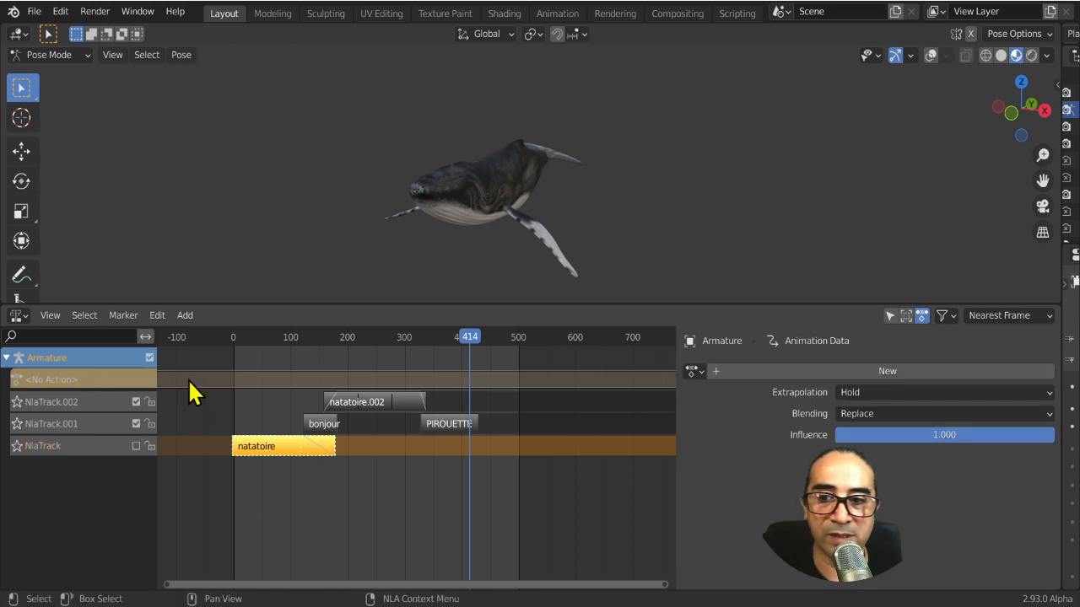
left_click(229, 512)
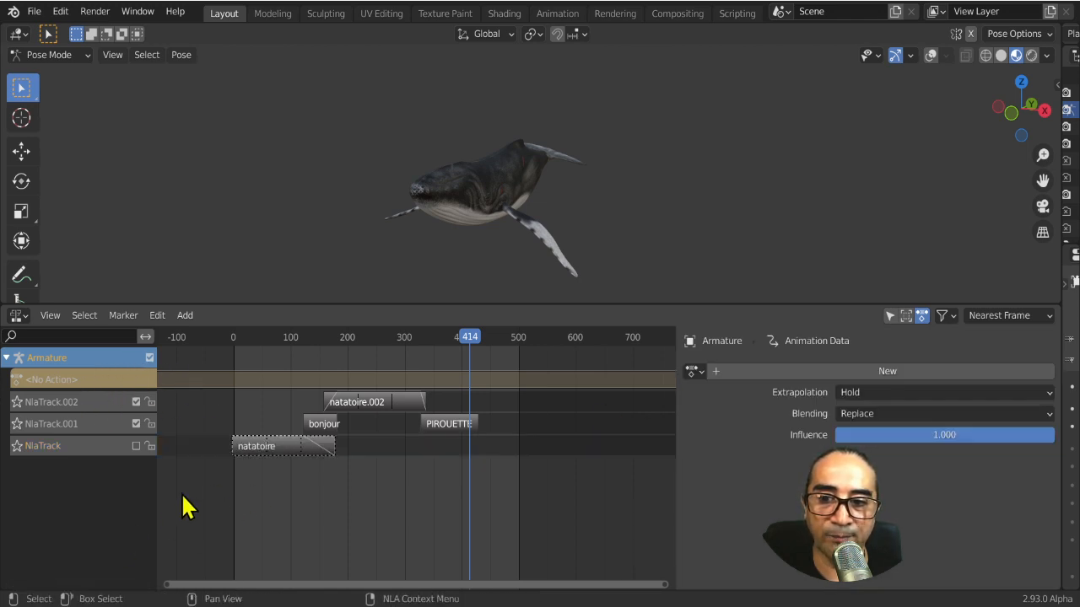
left_click(802, 373)
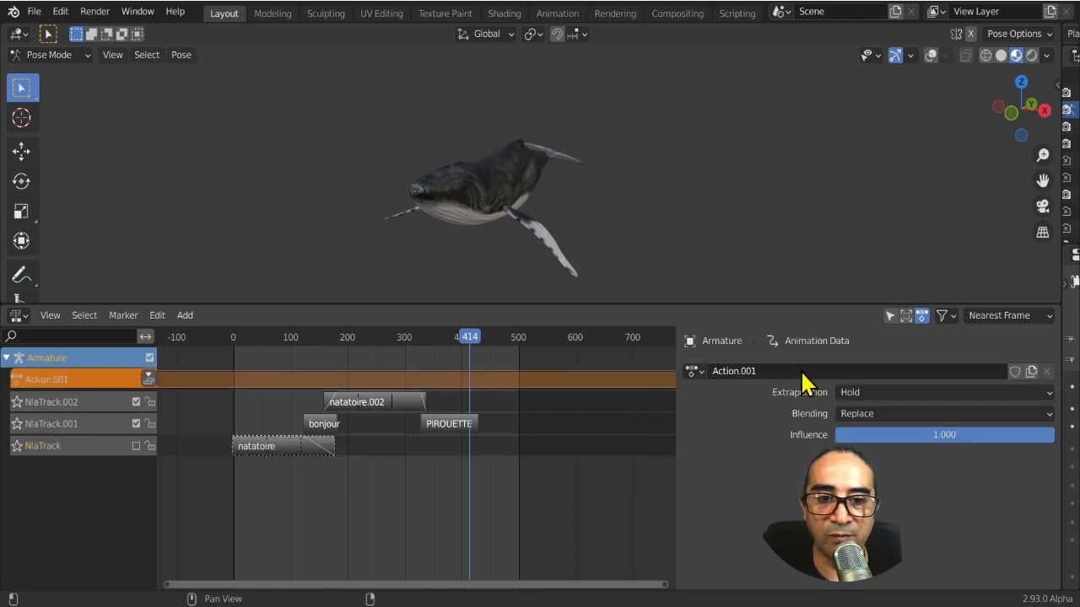
left_click(695, 370)
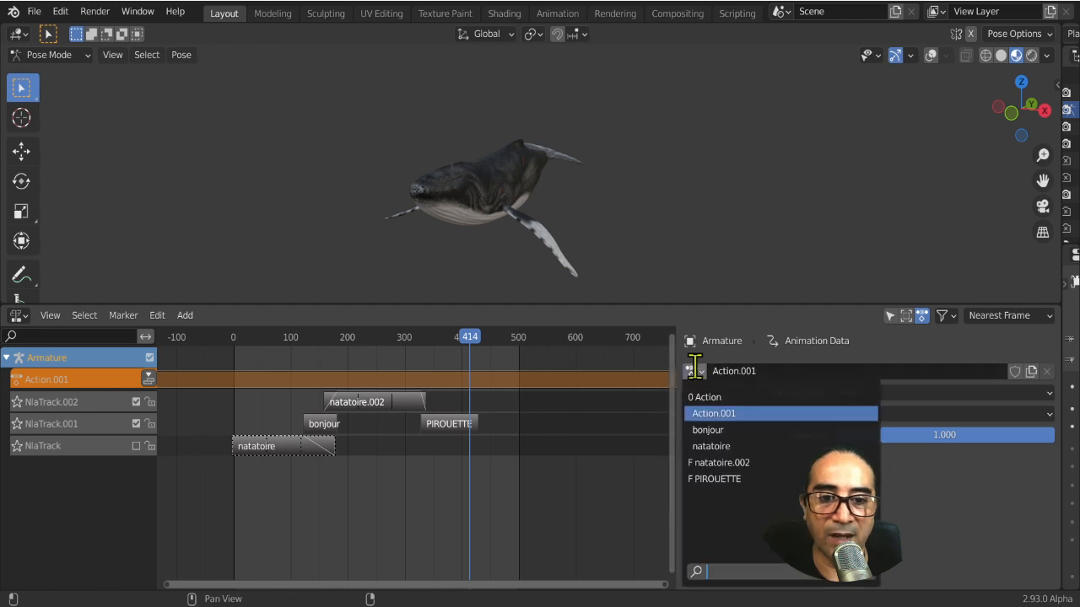
left_click(757, 449)
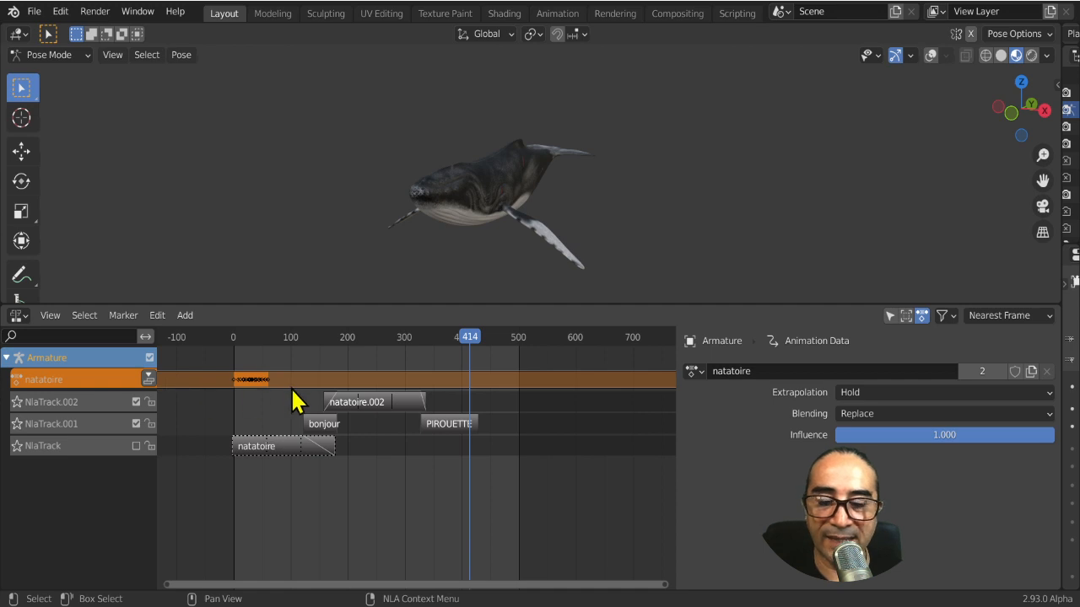
left_click(148, 379)
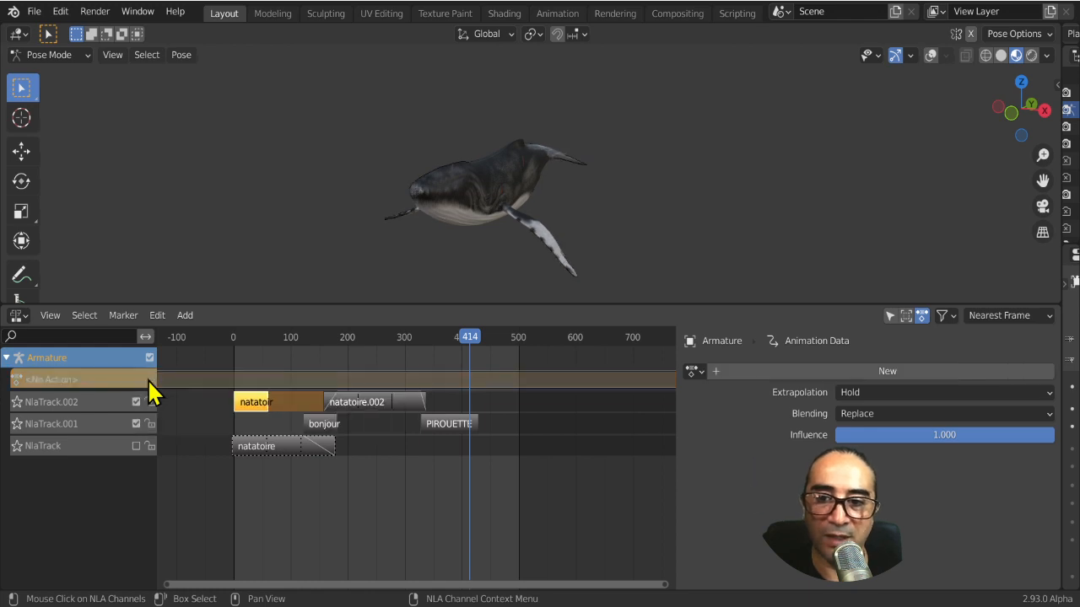
Compare the strip properties of the new natatoire.001 strip with those of the natatoire strip on NlaTrack
left_click(256, 403)
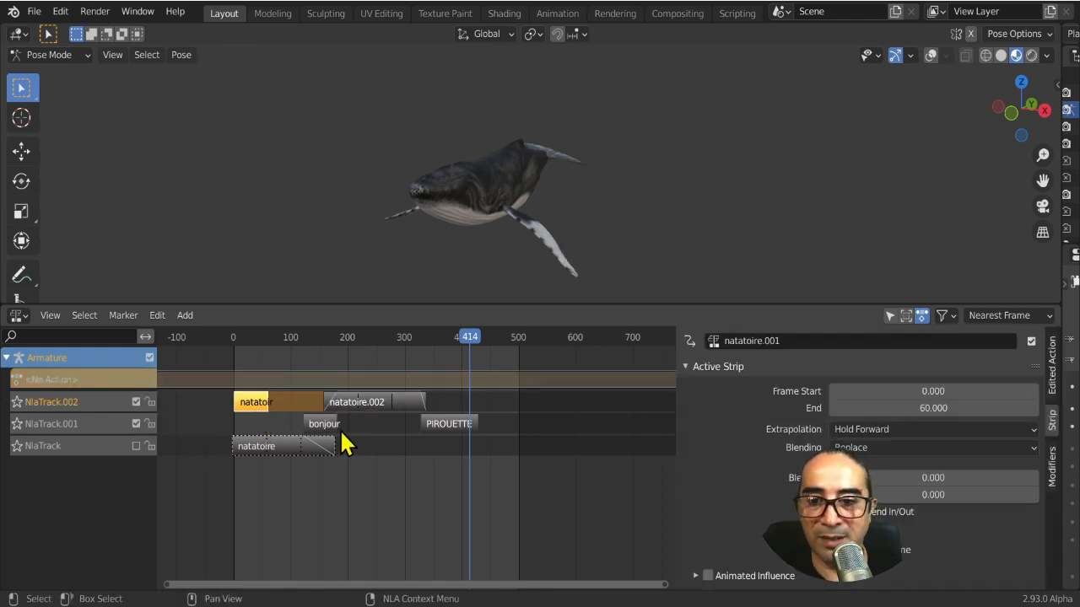
left_click(267, 444)
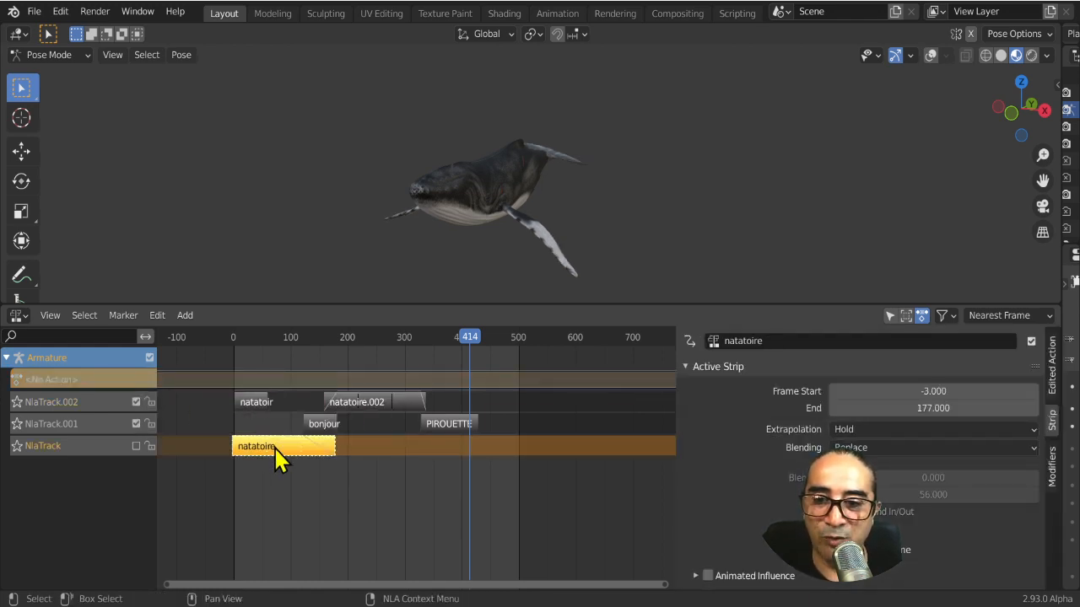
left_click(253, 403)
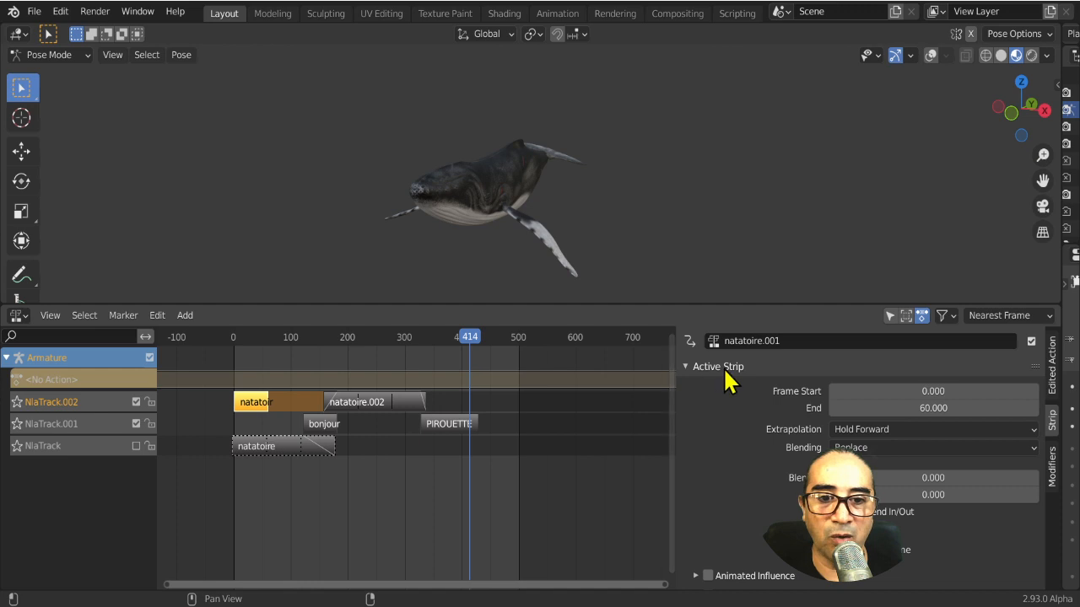
Assign the natatoire action to the armature and push it down as a new strip on a separate track above NlaTrack.002
left_click(1052, 371)
left_click(858, 372)
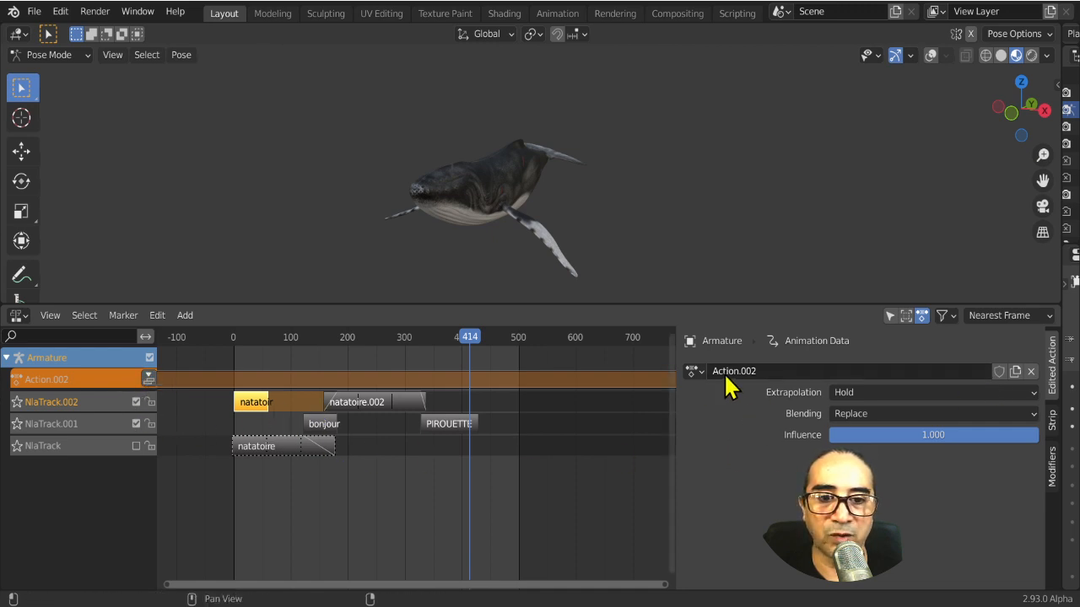
left_click(691, 372)
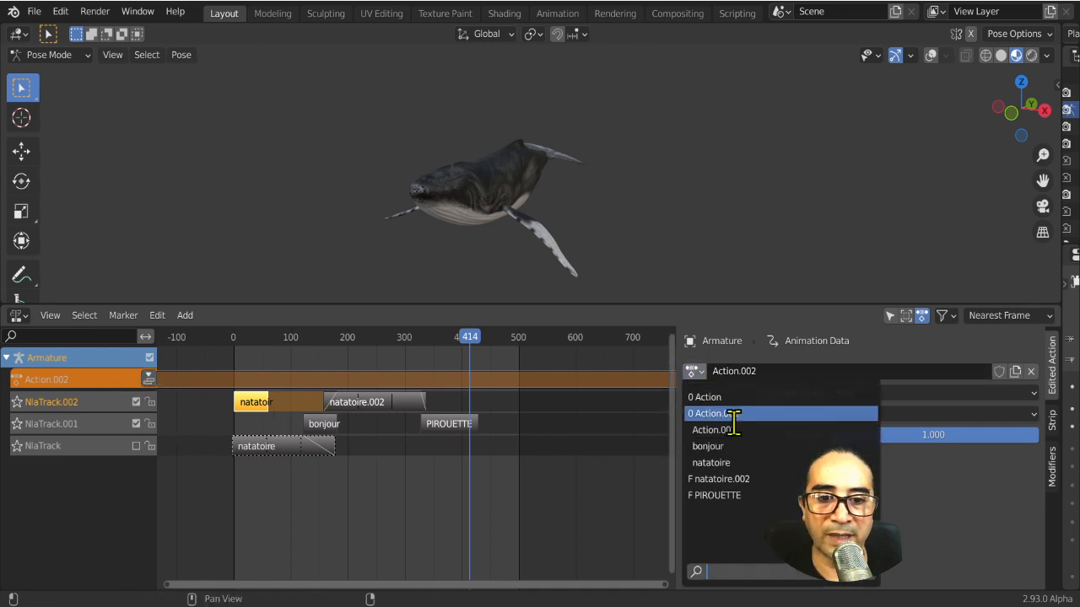
left_click(750, 468)
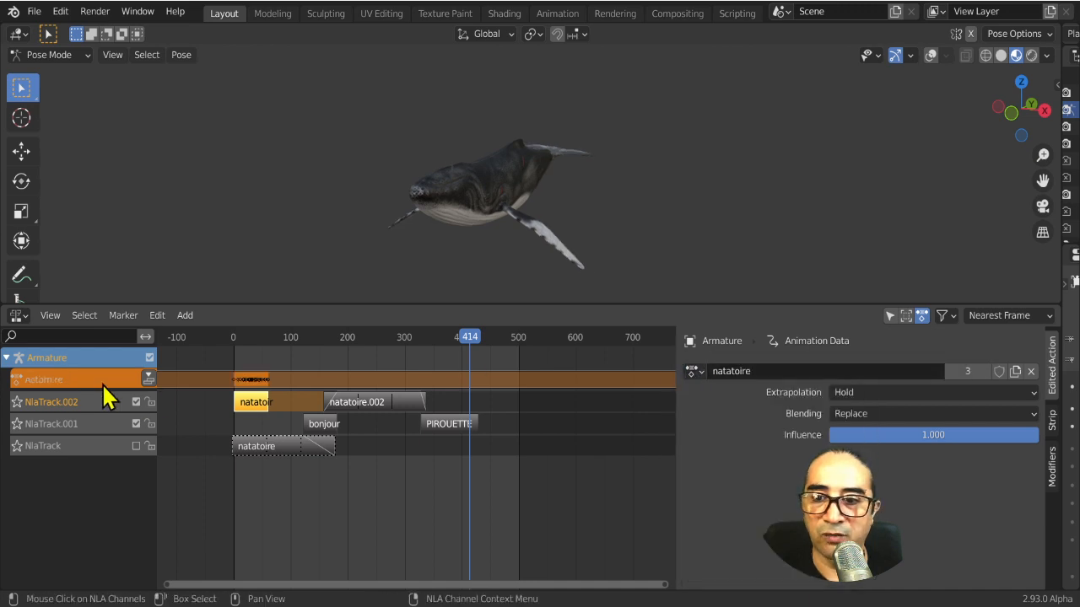
left_click(148, 378)
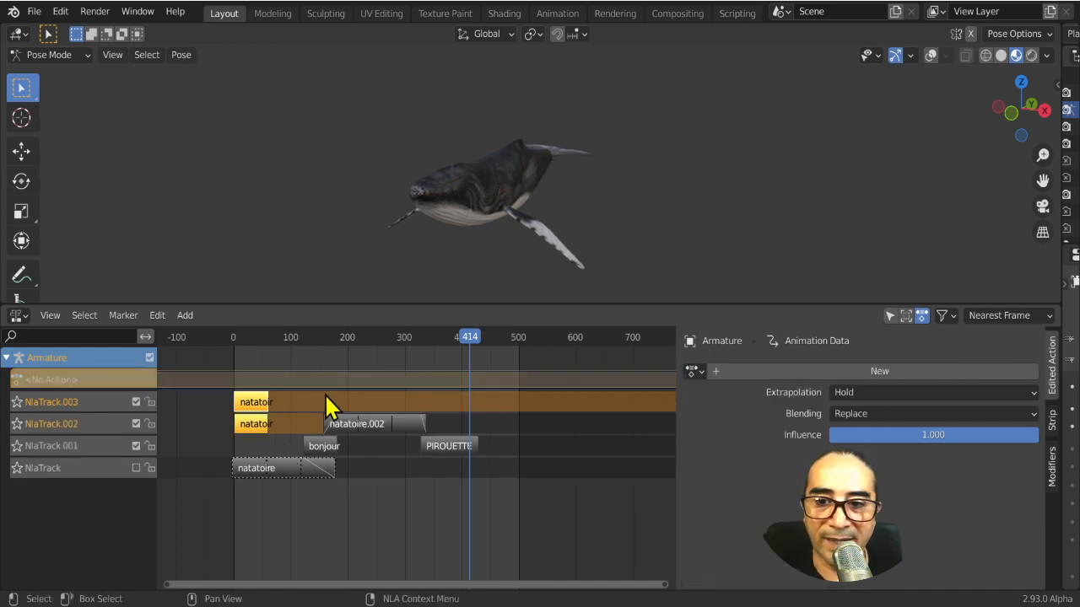
Move the newly added natatoire strip to NlaTrack at frame 429, after PIROUETTE, and delete the short duplicate at the start of NlaTrack.002
left_click(251, 411)
key("g")
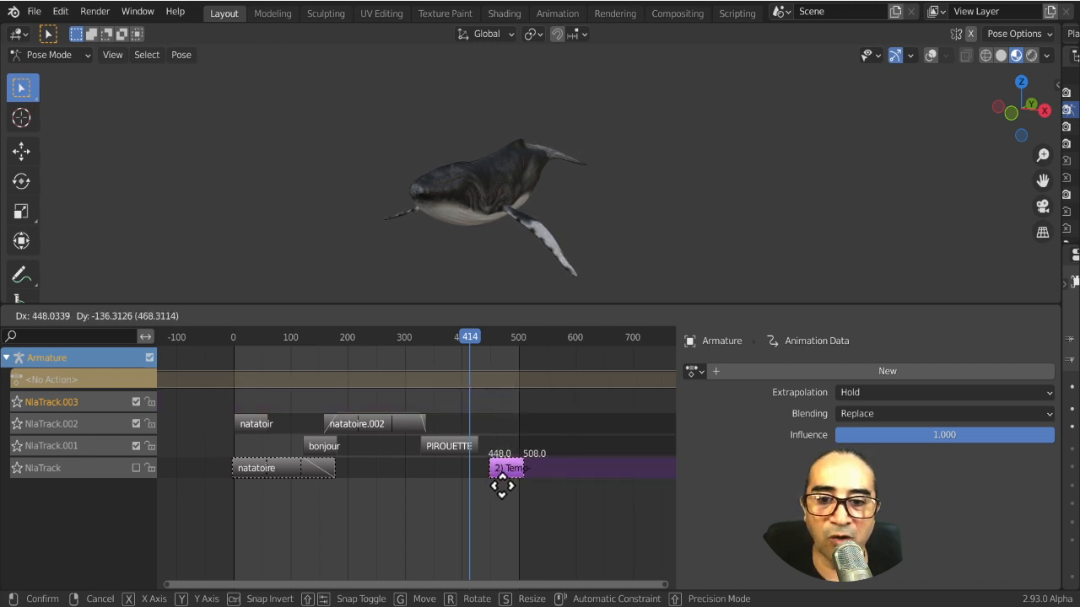
left_click(494, 486)
left_click(282, 426)
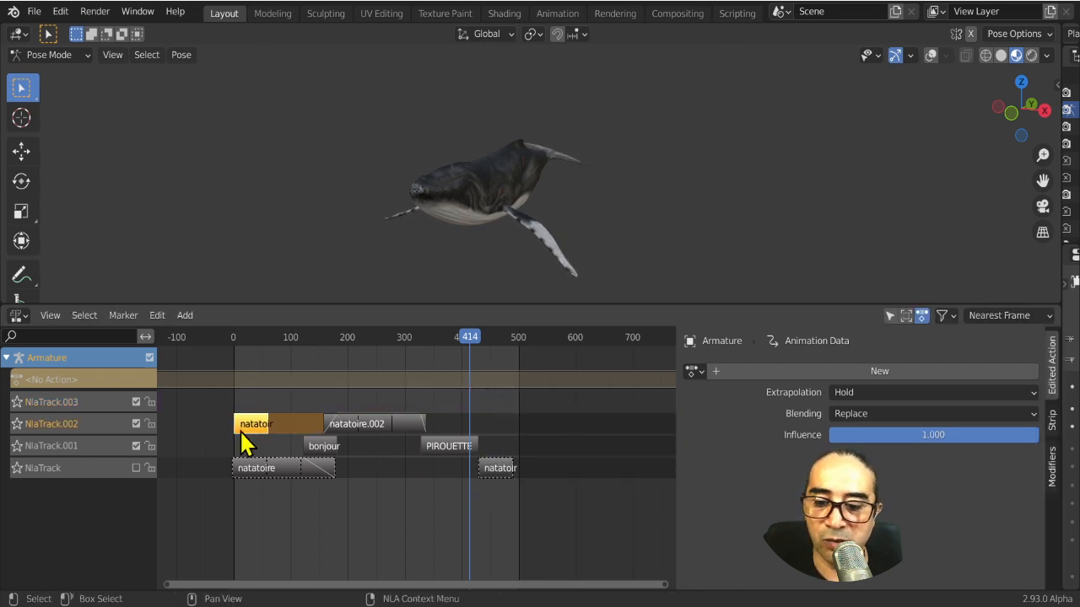
key("x")
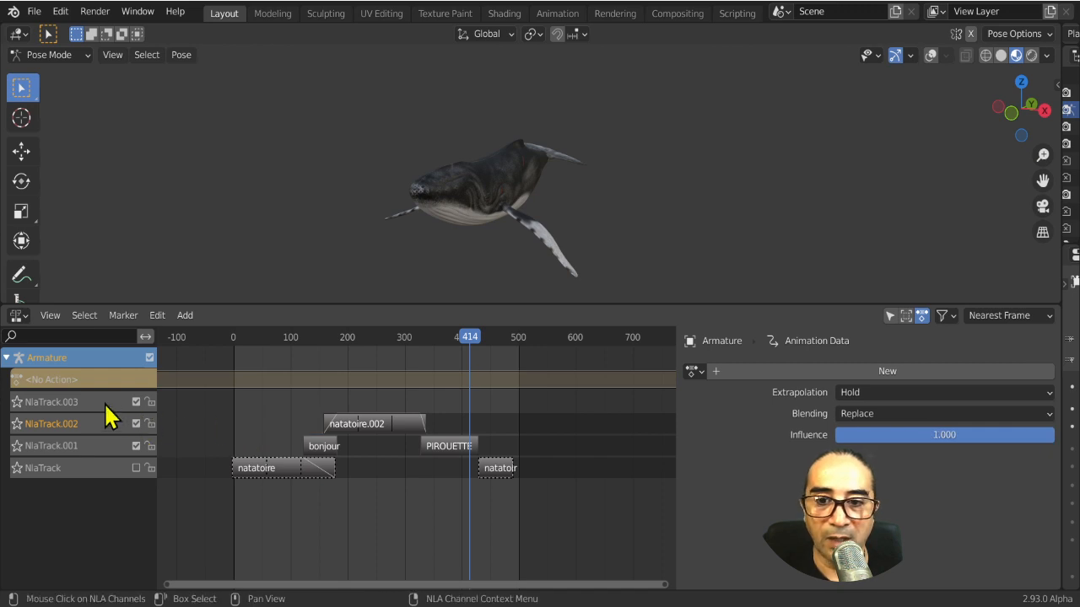
Set the action clip of the natatoire.003 strip to repeat 2 times
scroll(426, 481, "up", 2)
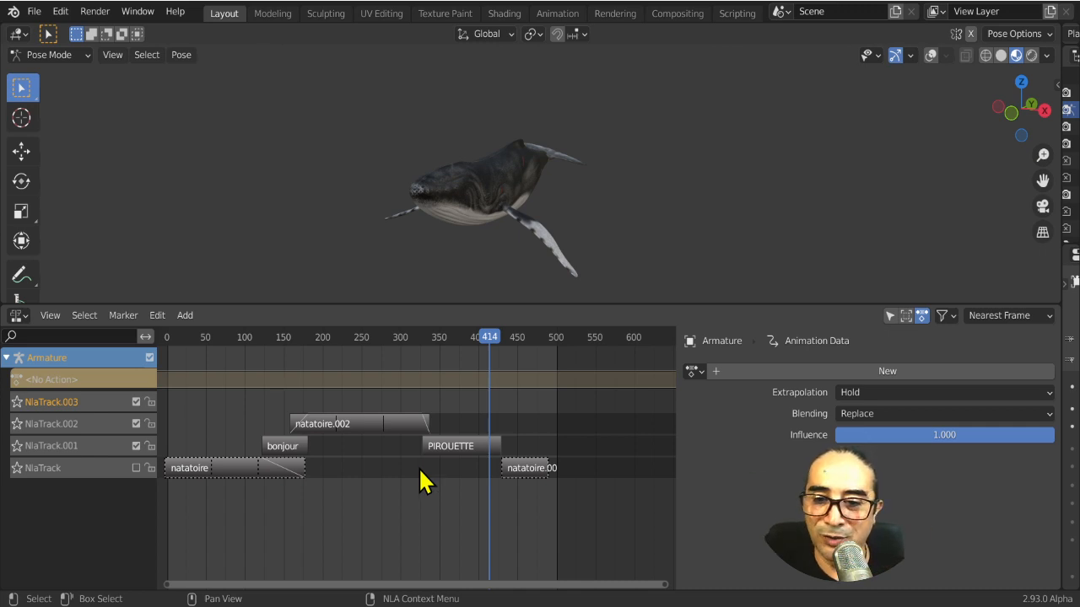
scroll(588, 468, "up", 2)
middle_click_drag(585, 464, 510, 461)
scroll(474, 479, "up", 4)
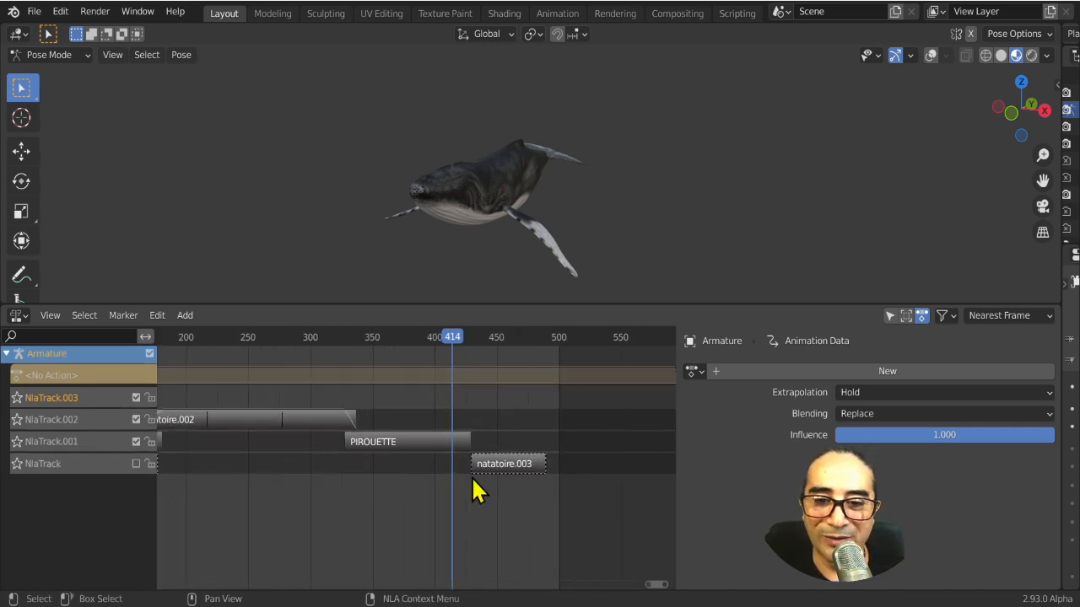
left_click(530, 471)
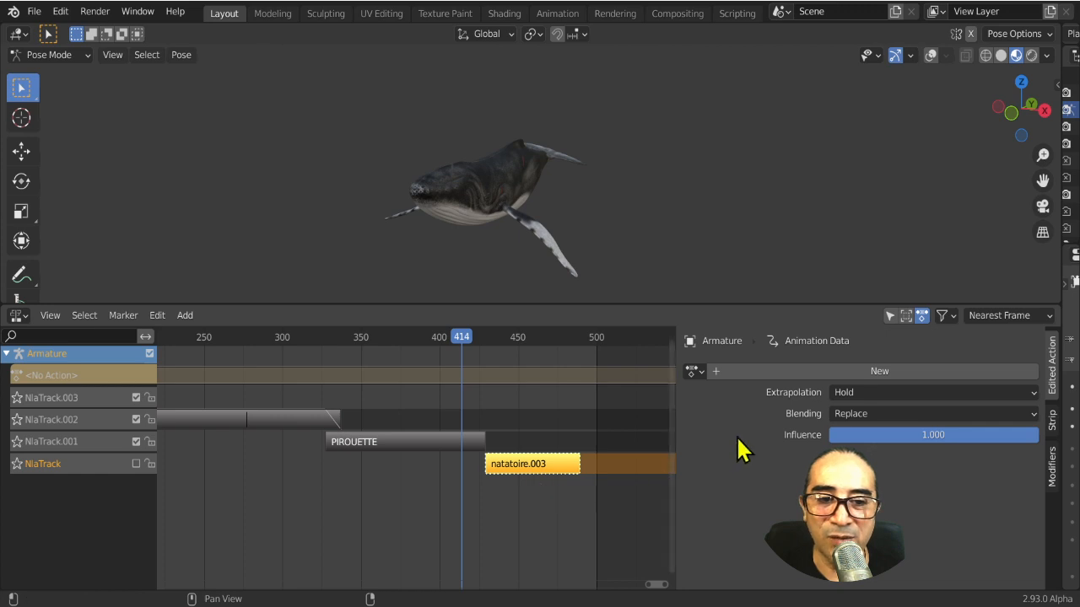
left_click(1050, 430)
scroll(903, 475, "down", 5)
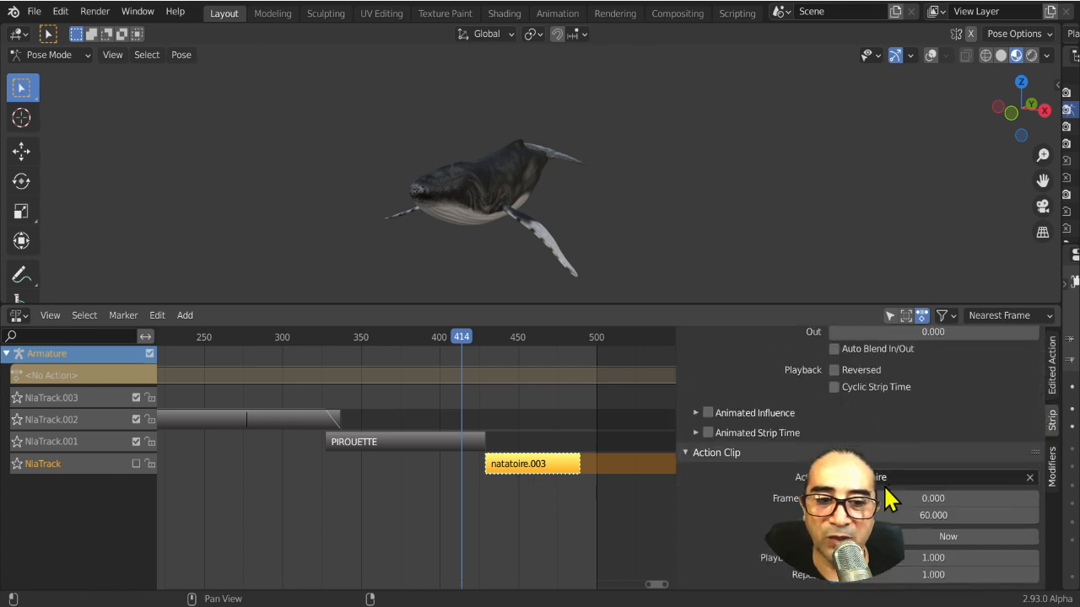
left_click(910, 567)
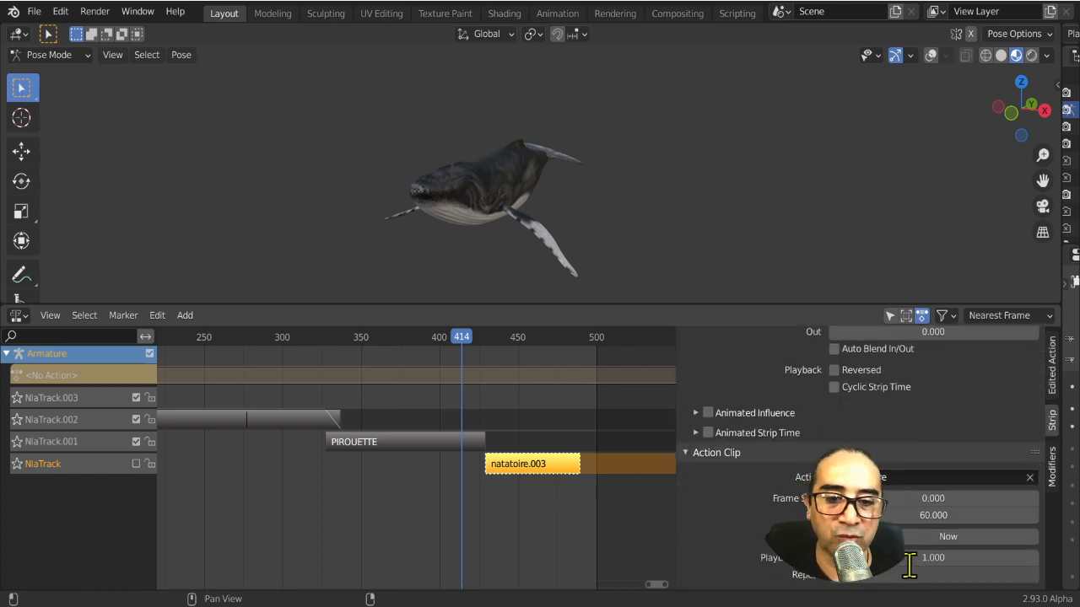
type("2")
key("Return")
Enlarge the NLA editor and its strip properties to read natatoire.003's start and end frames
middle_click_drag(559, 502, 401, 493)
scroll(557, 482, "up", 10)
middle_click_drag(574, 481, 415, 472)
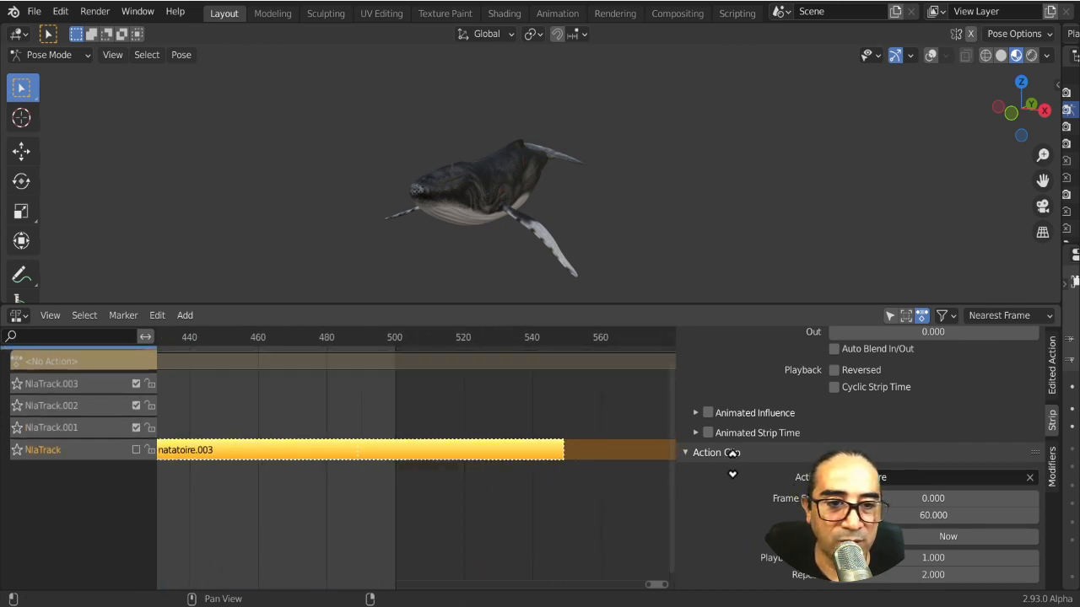
scroll(732, 453, "up", 5)
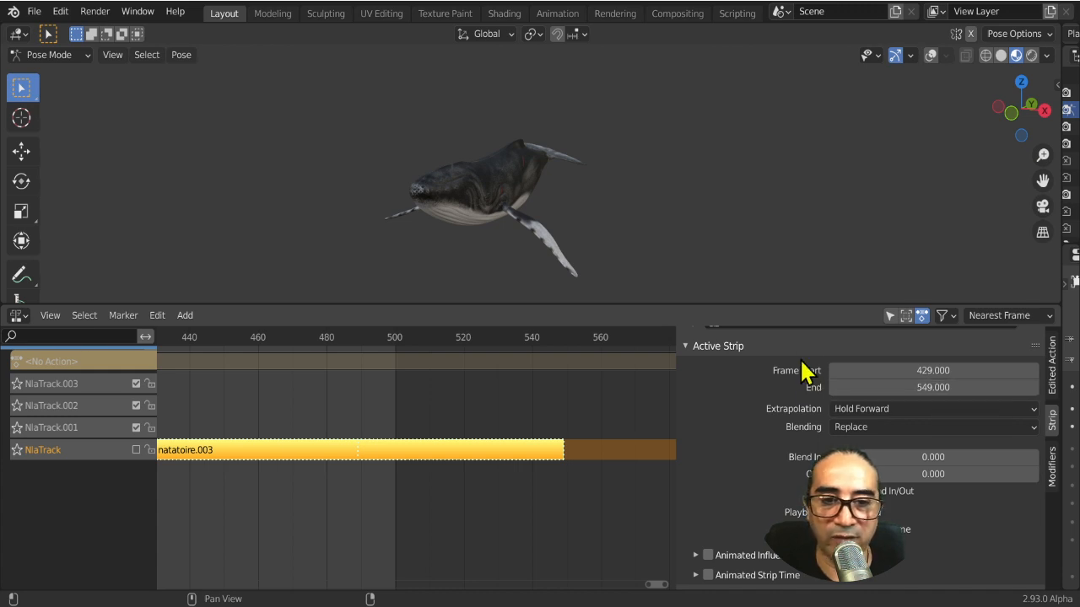
left_click_drag(787, 306, 789, 173)
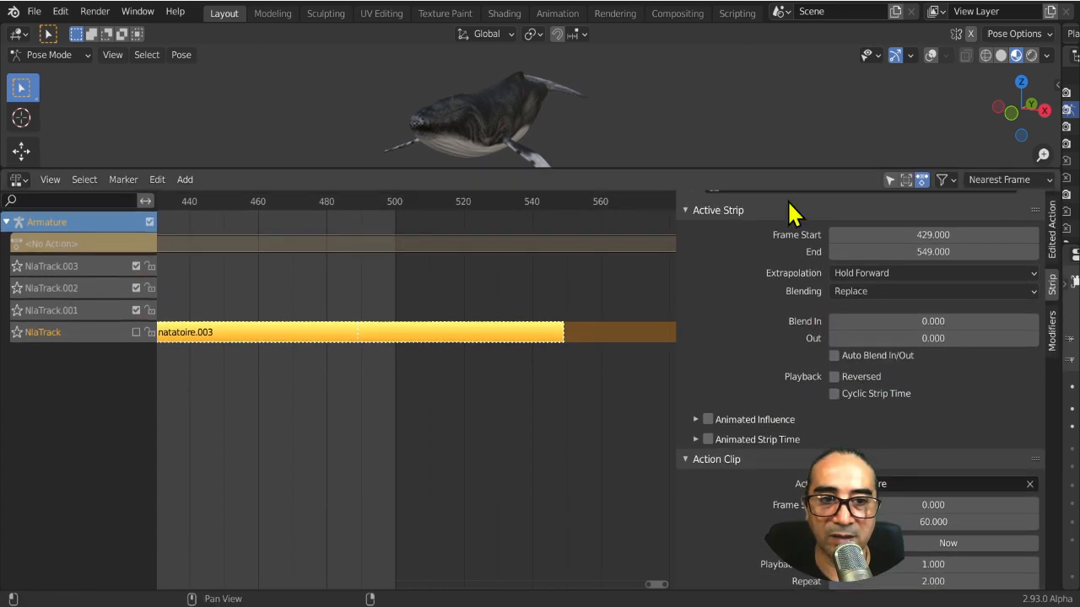
middle_click_drag(723, 294, 756, 422, "ctrl")
scroll(414, 337, "down", 4)
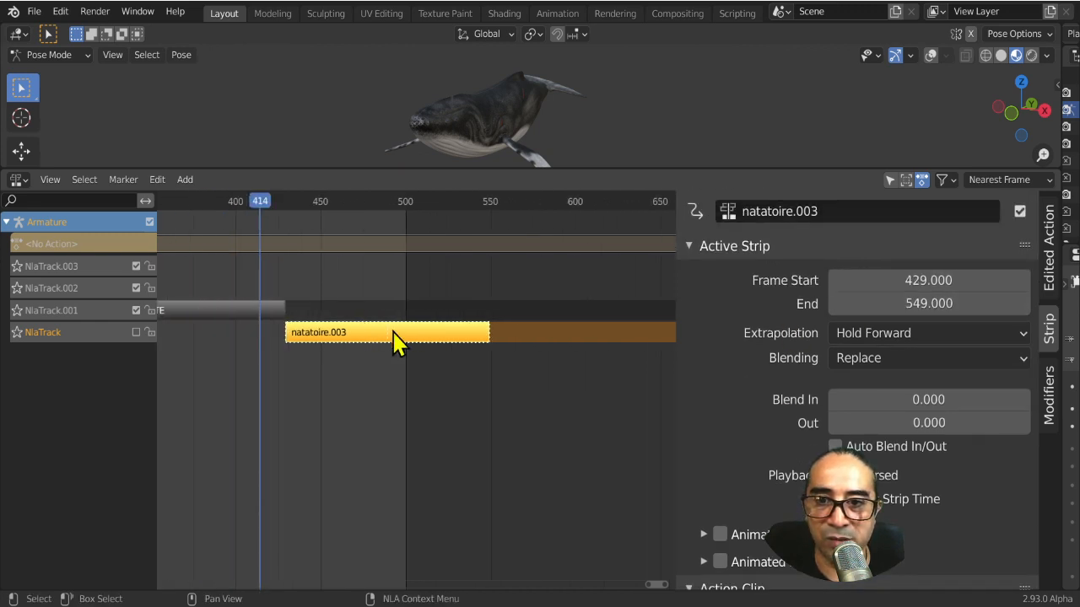
Try natatoire.003 on NlaTrack.001 directly after PIROUETTE, and move it back down to NlaTrack at frame 429
scroll(284, 354, "up", 3)
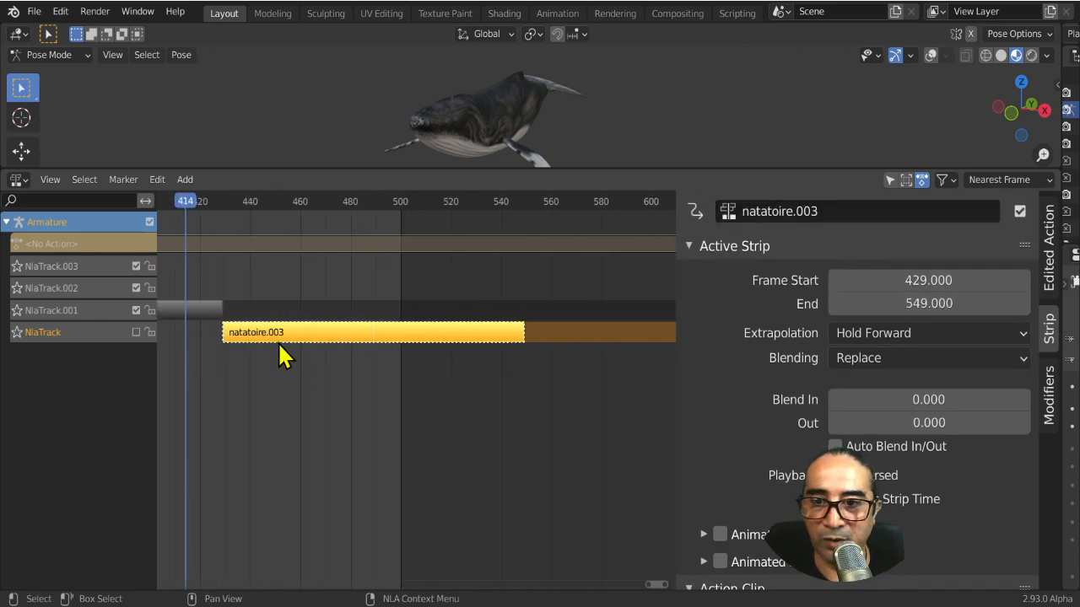
middle_click_drag(284, 354, 469, 337)
key("g")
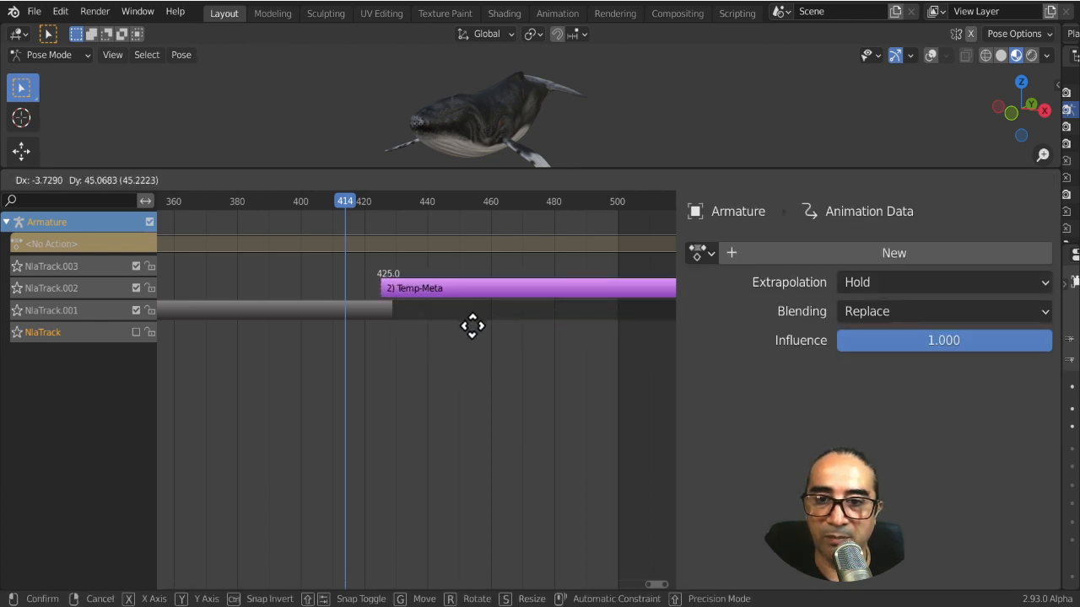
left_click(412, 344)
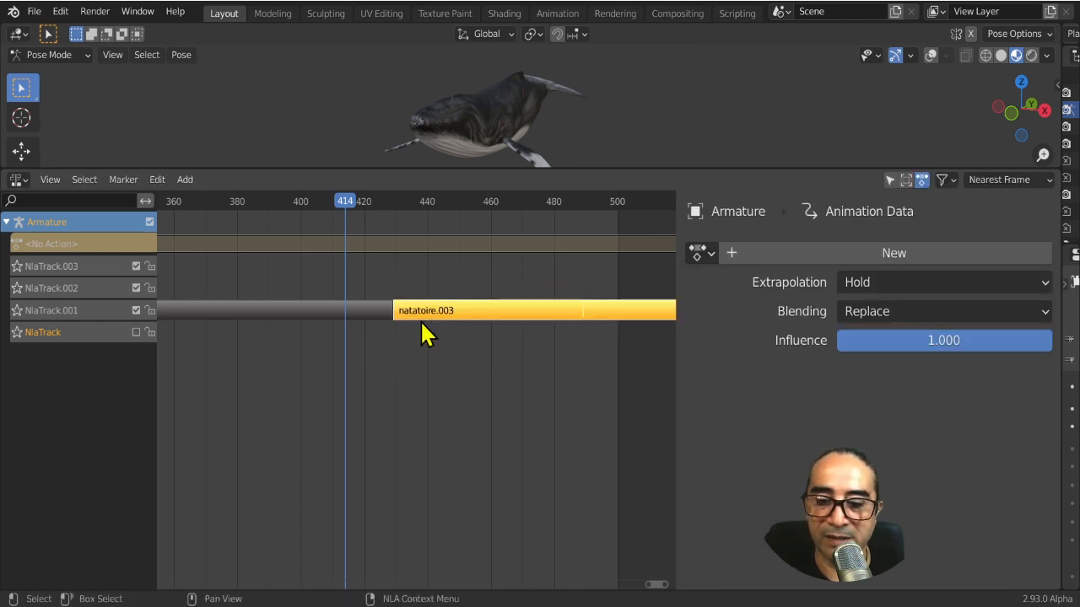
key("g")
left_click(419, 376)
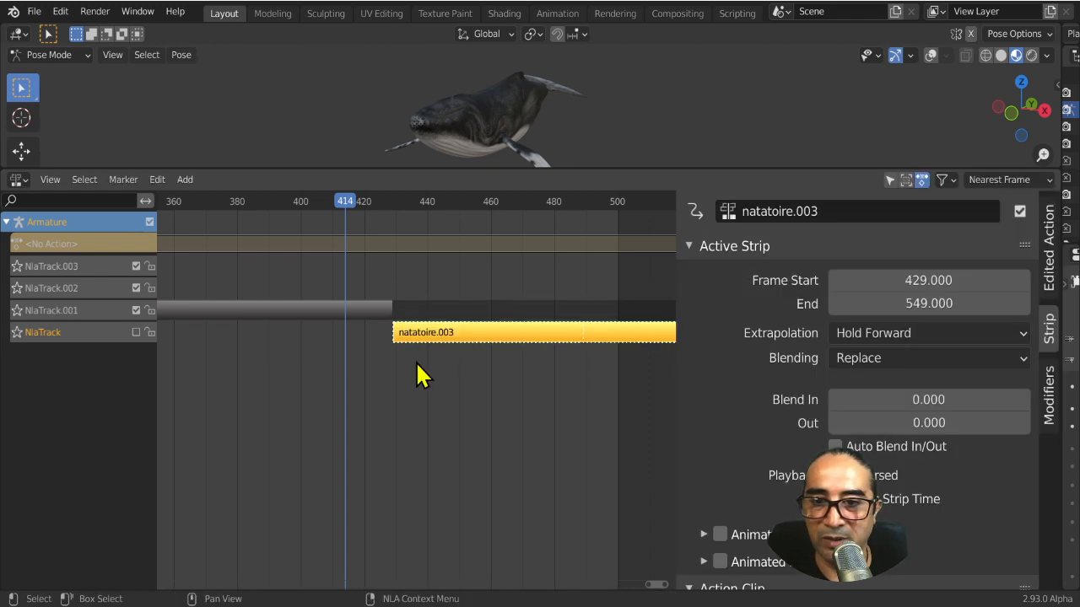
Enable NlaTrack and play the animation across the junction from PIROUETTE into natatoire.003
scroll(421, 390, "down", 8)
middle_click_drag(458, 403, 390, 361)
key("space")
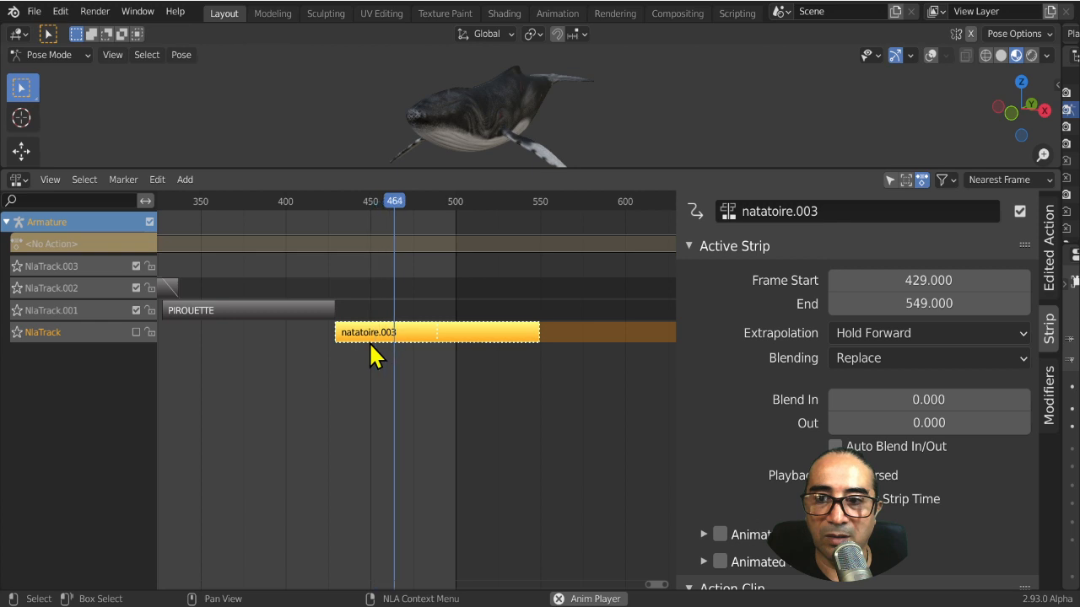
scroll(370, 342, "down", 1)
key("space")
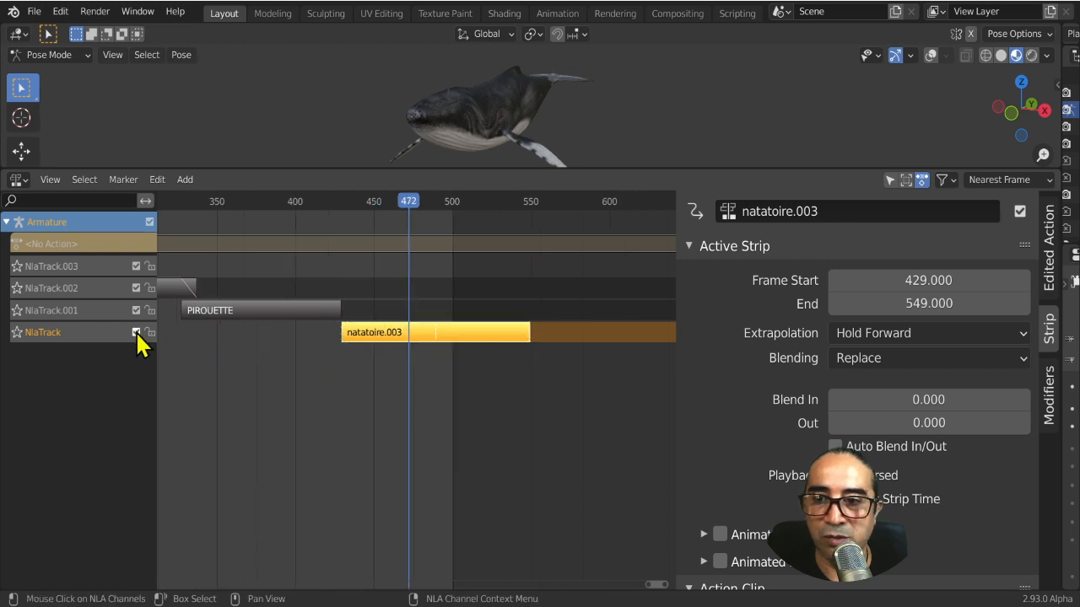
left_click(317, 203)
key("space")
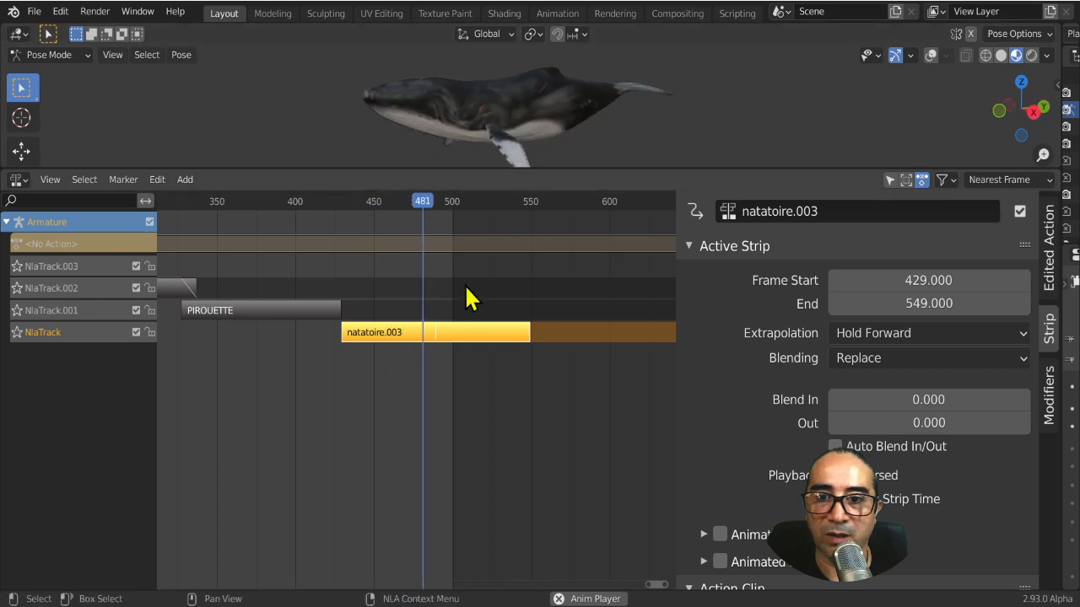
key("space")
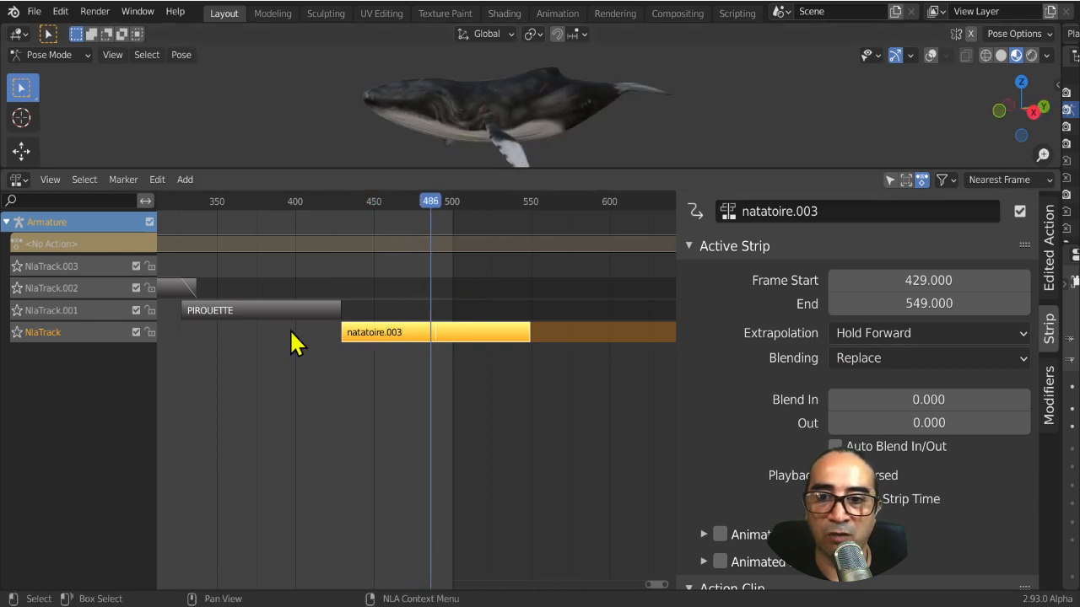
Check the bonjour, PIROUETTE and natatoire.003 strips, and move natatoire.003 up to NlaTrack.001 at frame 429, directly after PIROUETTE
scroll(296, 342, "down", 6)
left_click(262, 312)
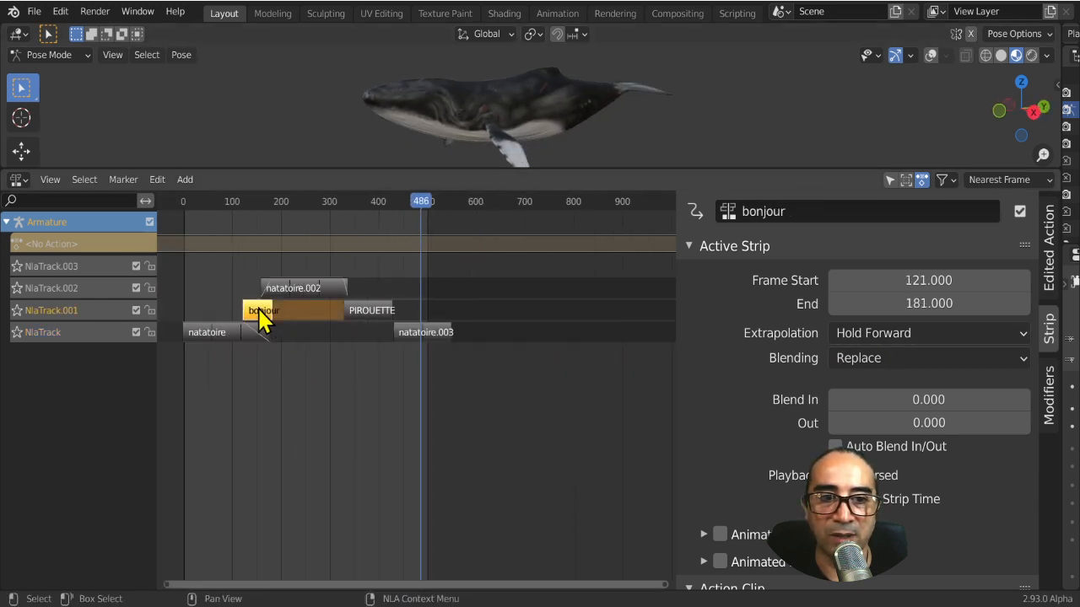
left_click(363, 316)
left_click(433, 334)
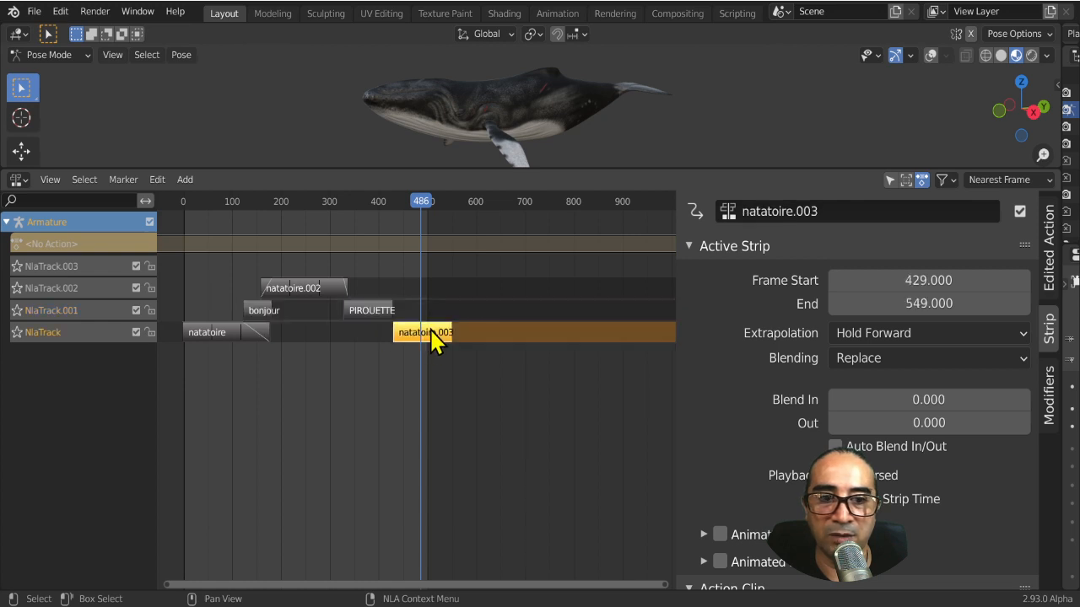
middle_click_drag(747, 453, 730, 321)
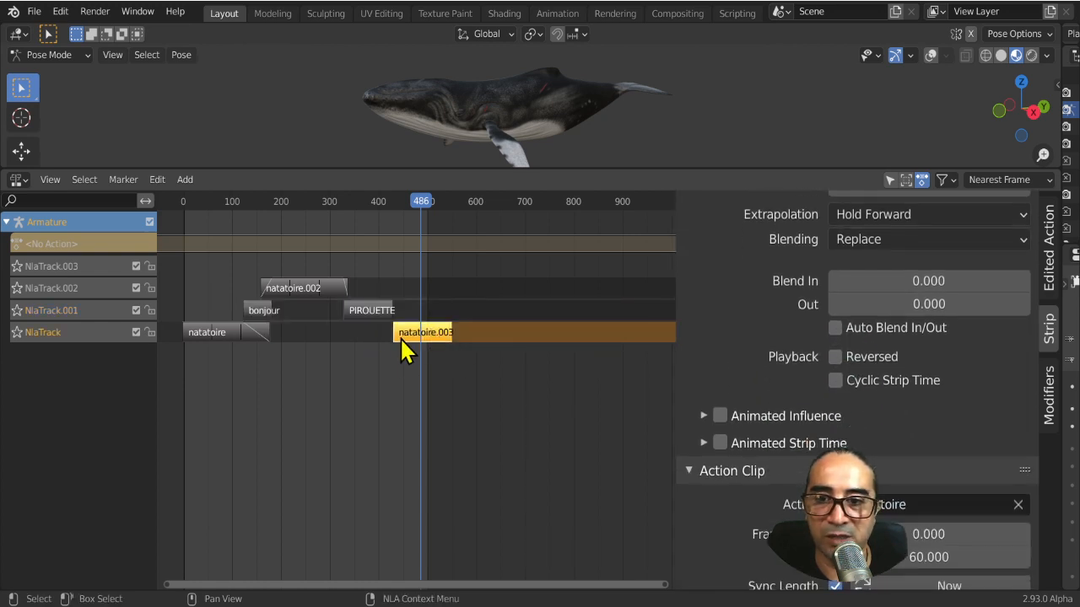
scroll(412, 335, "up", 5)
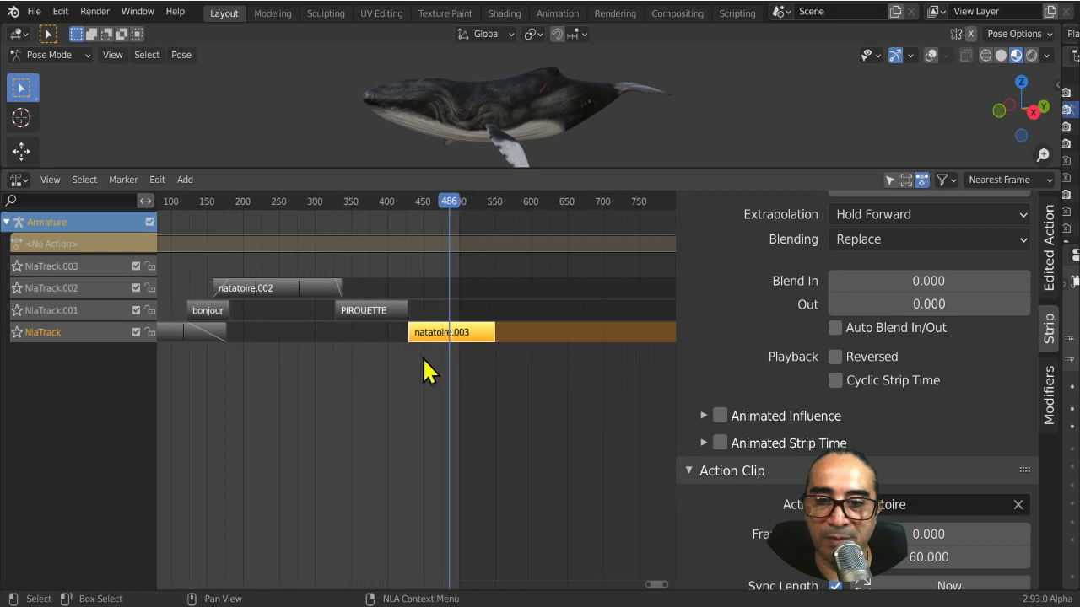
key("g")
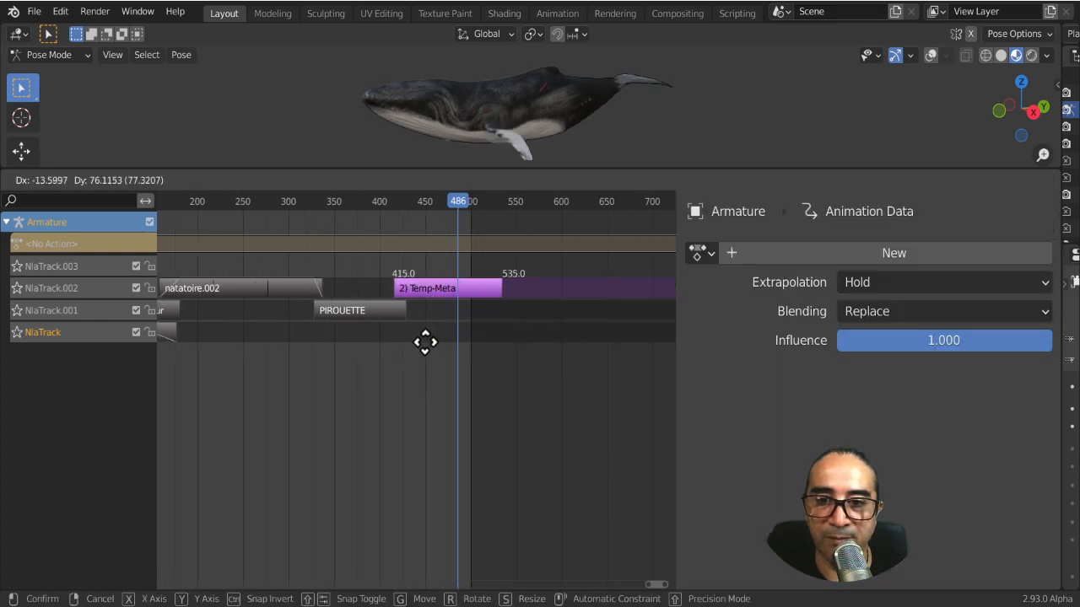
left_click(410, 385)
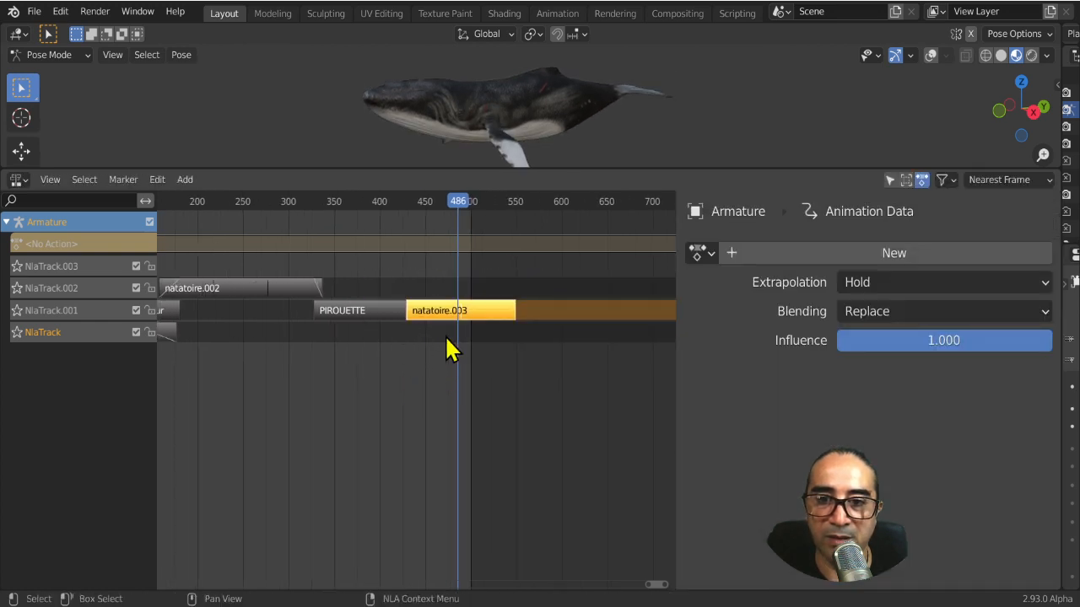
Play the animation from the end of PIROUETTE into natatoire.003 to review the transition on NlaTrack.001
left_click(398, 200)
key("space")
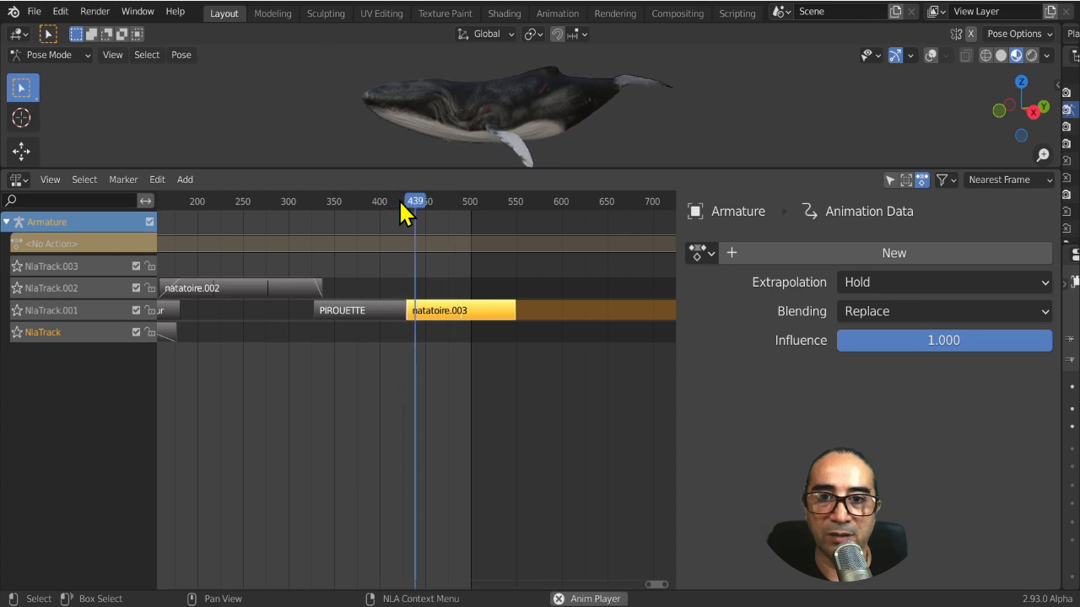
left_click(384, 202)
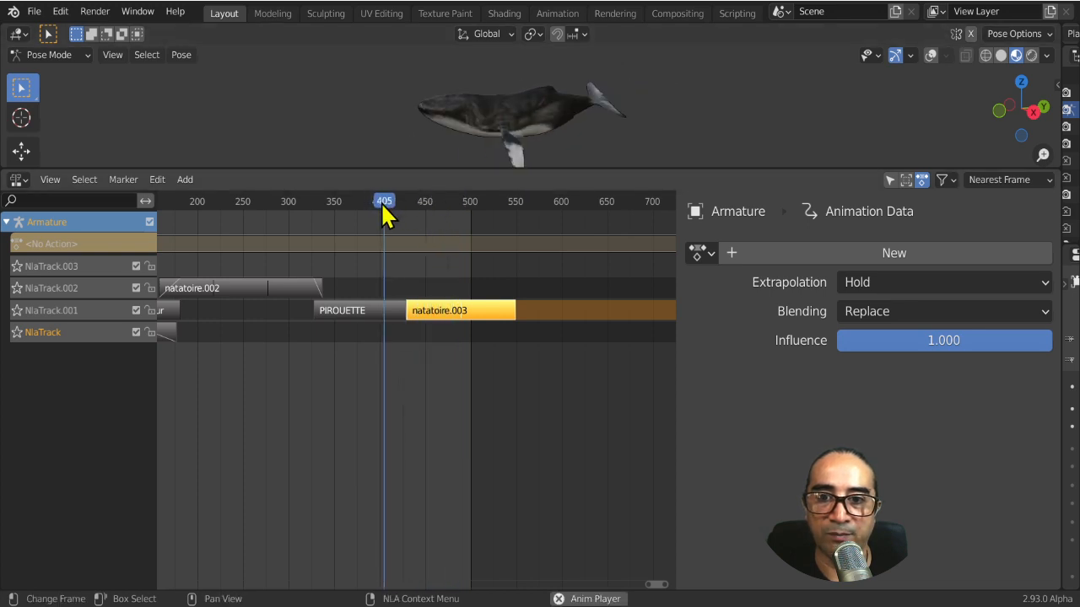
key("space")
Check natatoire.003's end frame, widen the Outliner and Properties area, and set the scene's end frame to 549
left_click(468, 309)
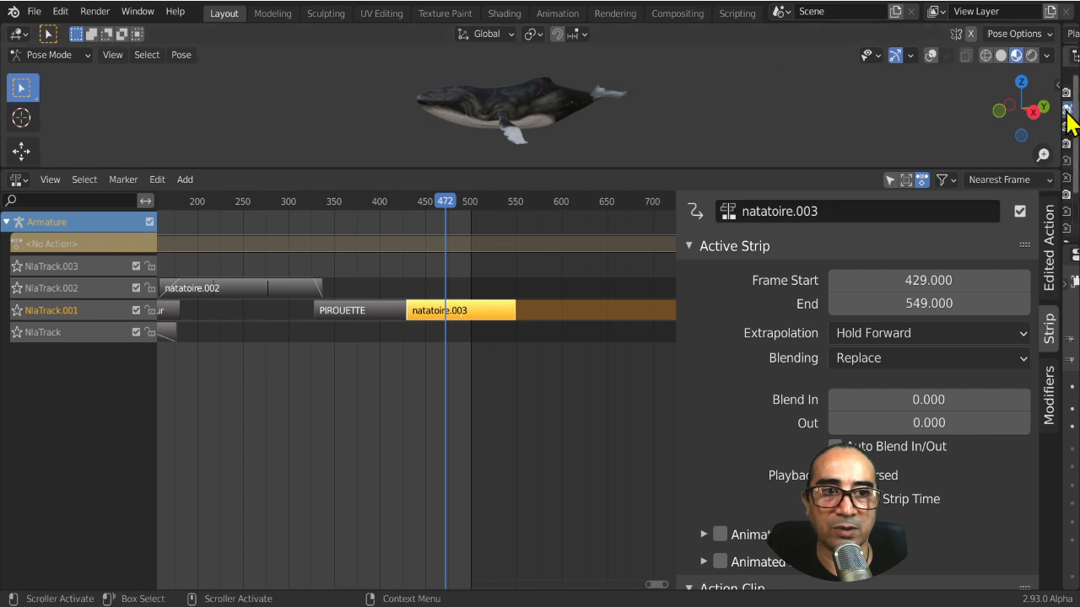
left_click_drag(1059, 111, 747, 117)
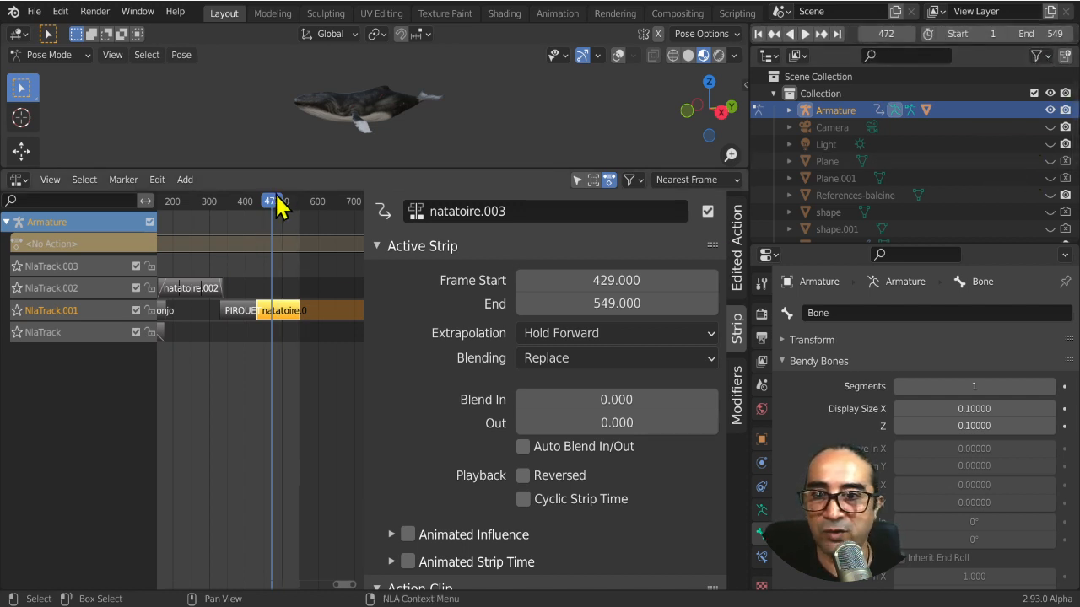
Maximize the 3D viewport and review the whale's playing animation from the front and from the side
scroll(400, 133, "up", 6)
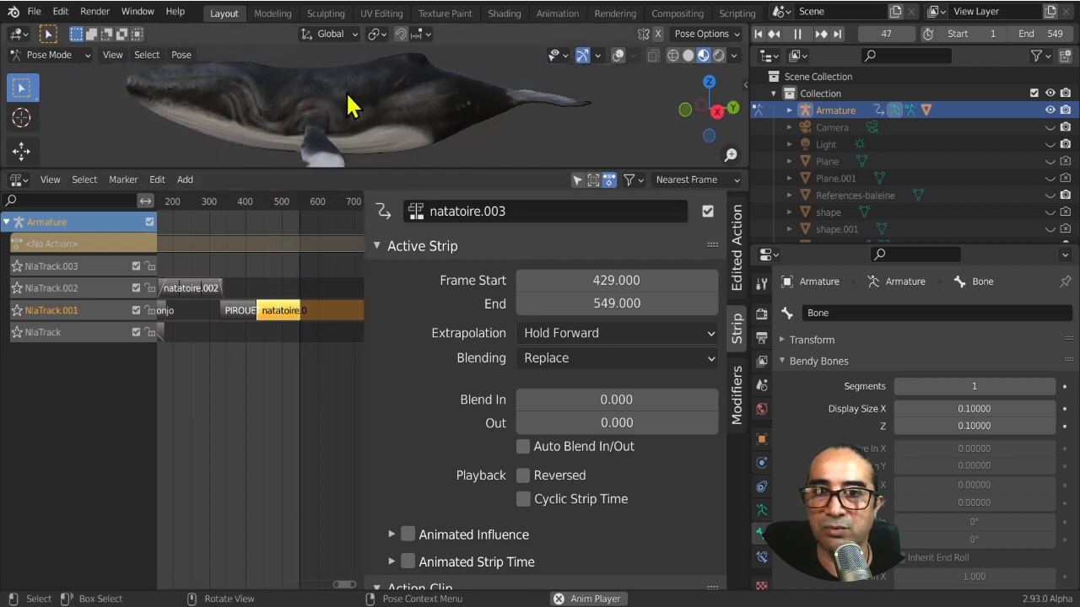
key("ctrl+space")
middle_click_drag(368, 391, 475, 379)
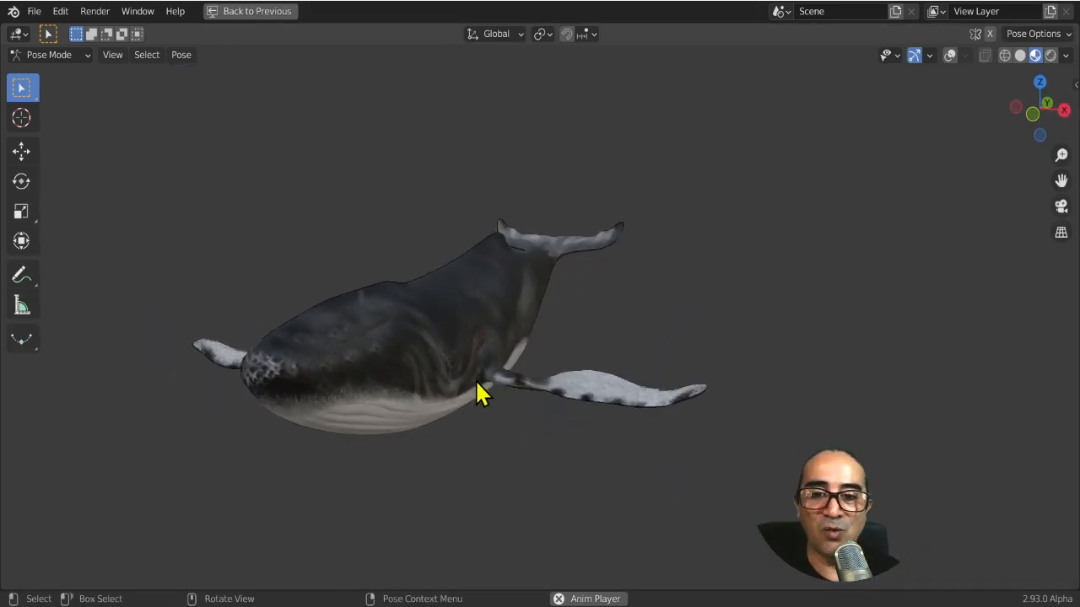
middle_click_drag(478, 391, 829, 352)
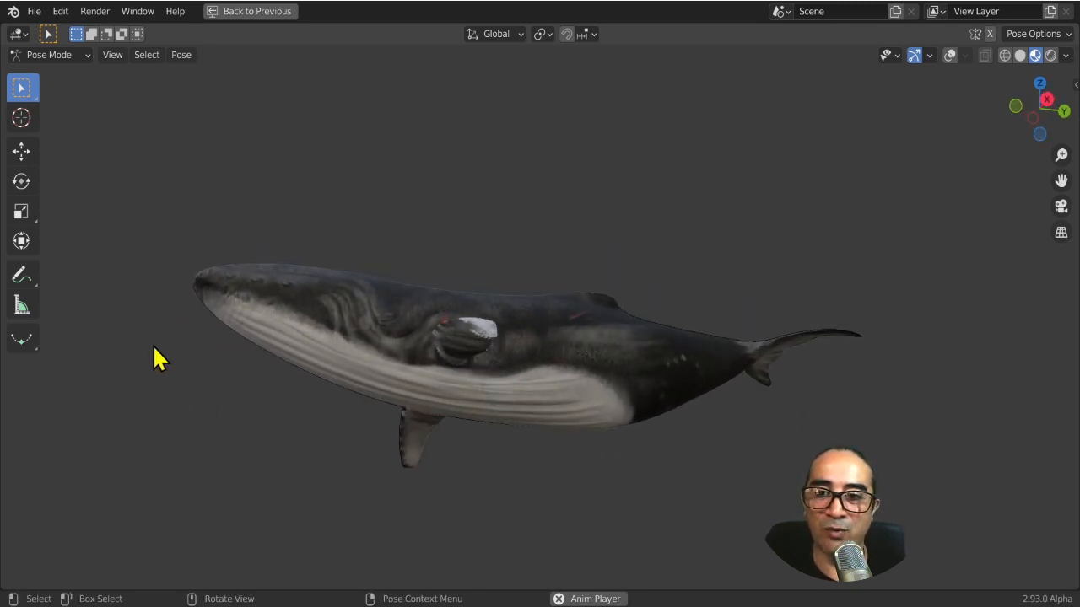
middle_click_drag(154, 360, 177, 418)
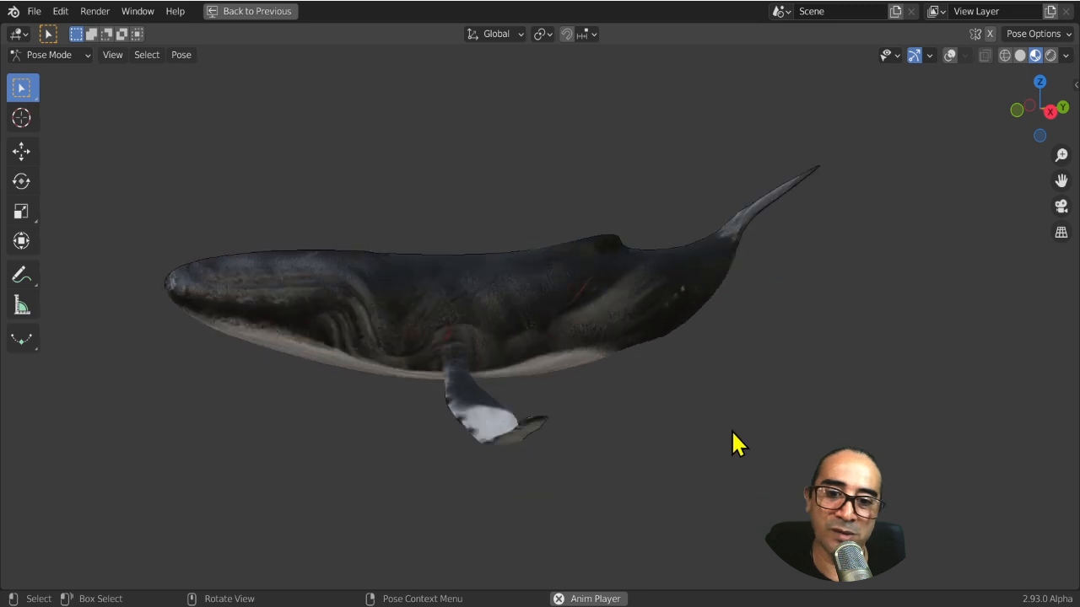